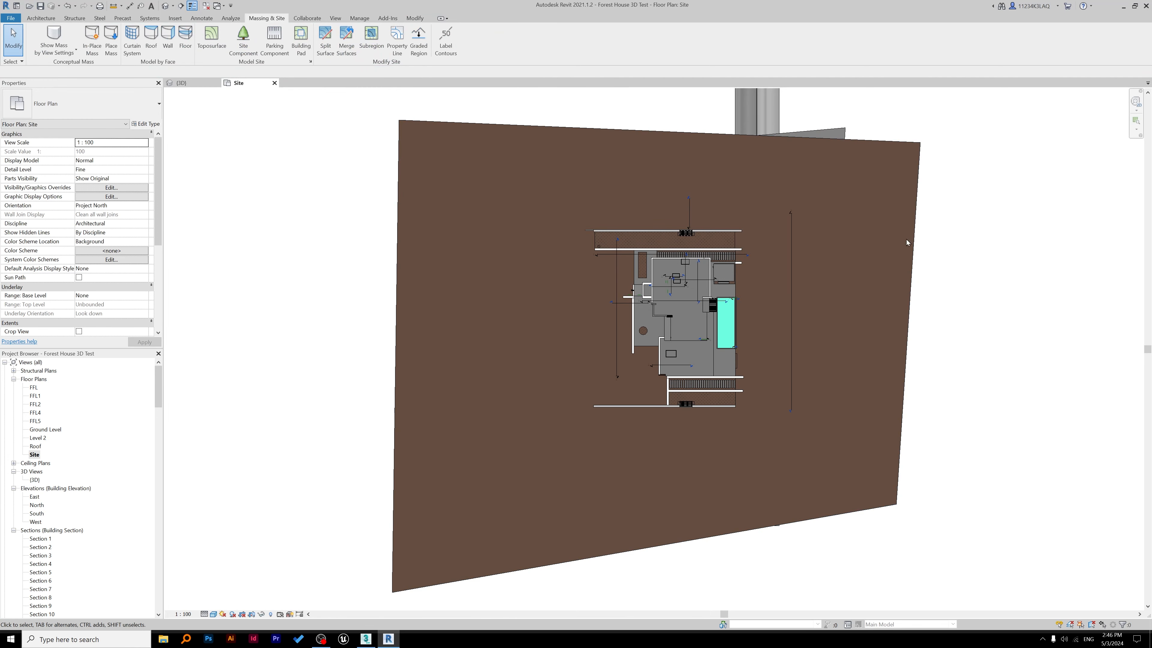
# - Delete the topography surface surrounding the house in the 3D view
pyautogui.click(181, 83)
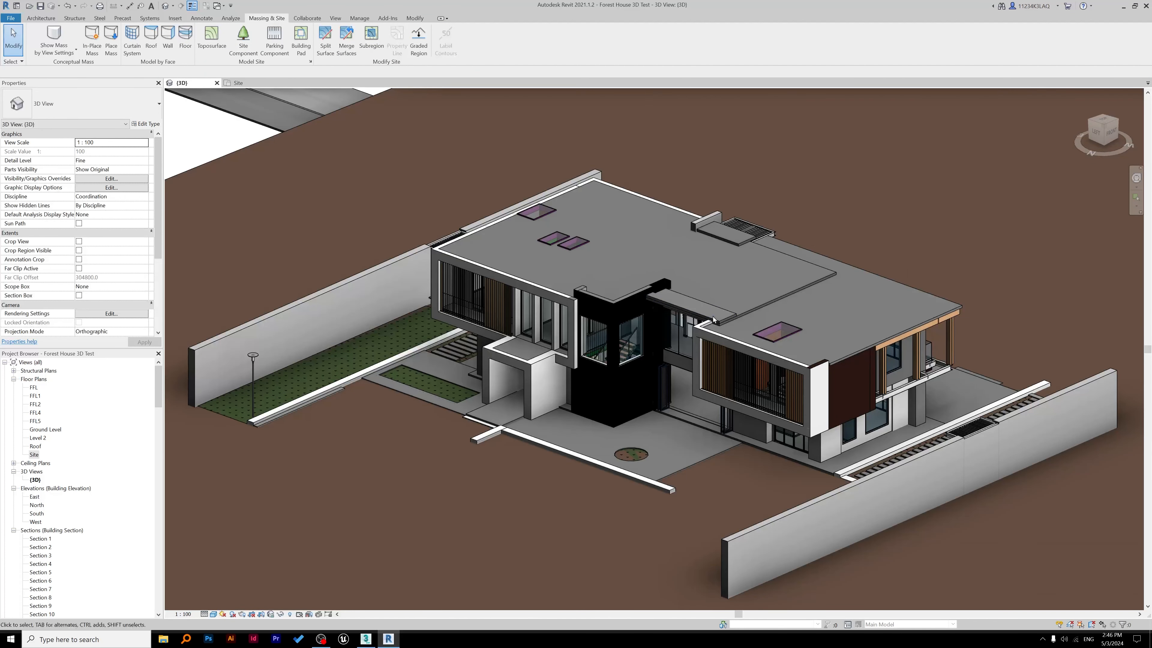
pyautogui.scroll(-2, 849, 347)
pyautogui.moveTo(798, 299); pyautogui.dragTo(757, 272, button='middle')
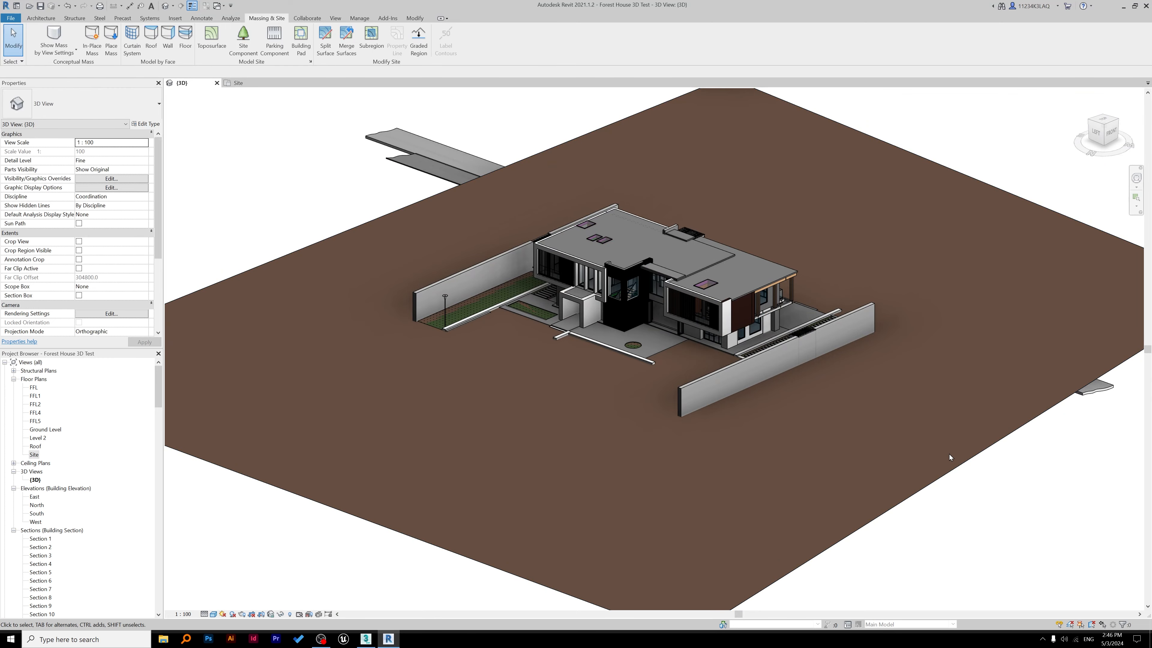
pyautogui.click(903, 506)
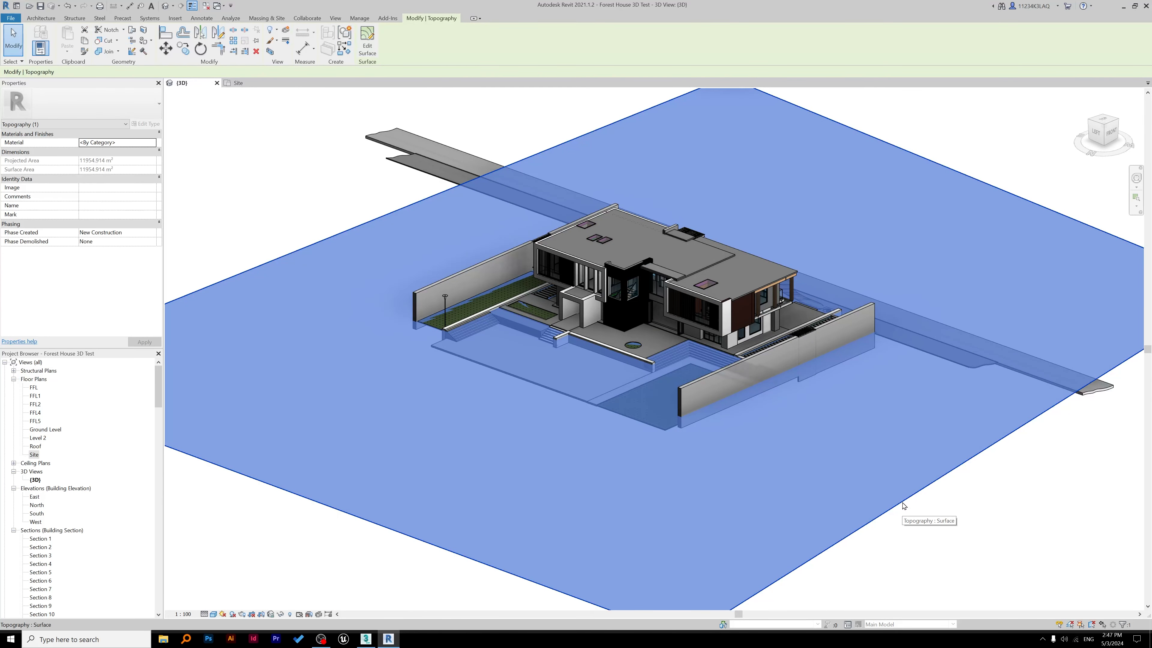
pyautogui.press('Delete')
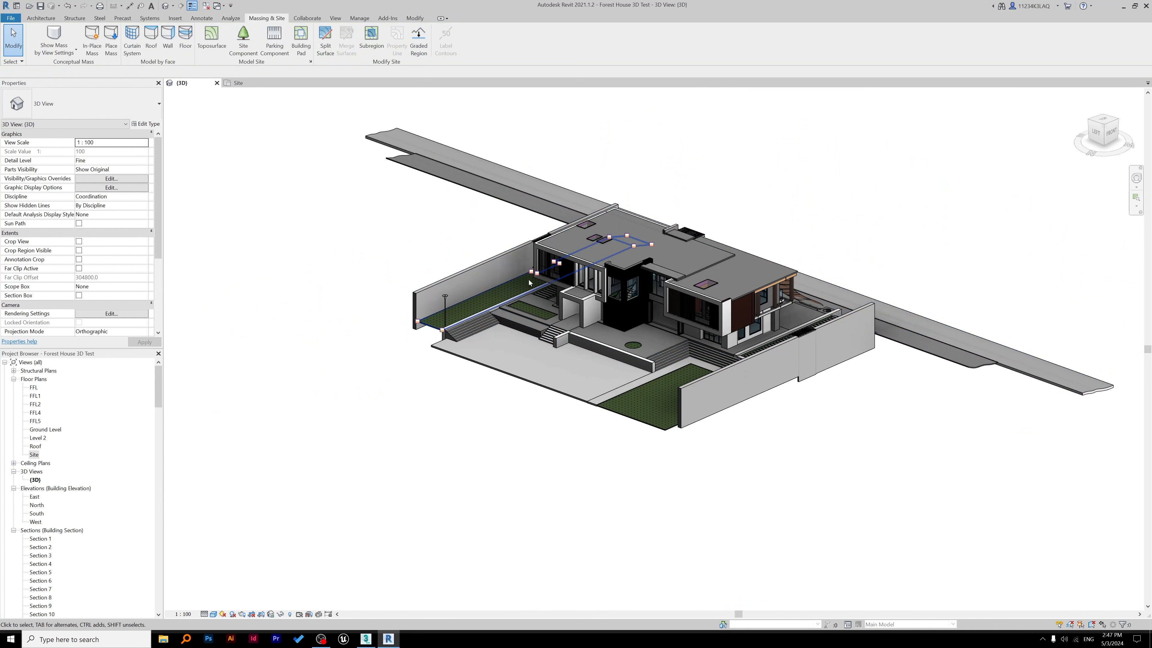
pyautogui.keyDown('shift'); pyautogui.moveTo(517, 335); pyautogui.dragTo(517, 299, button='middle'); pyautogui.keyUp('shift')
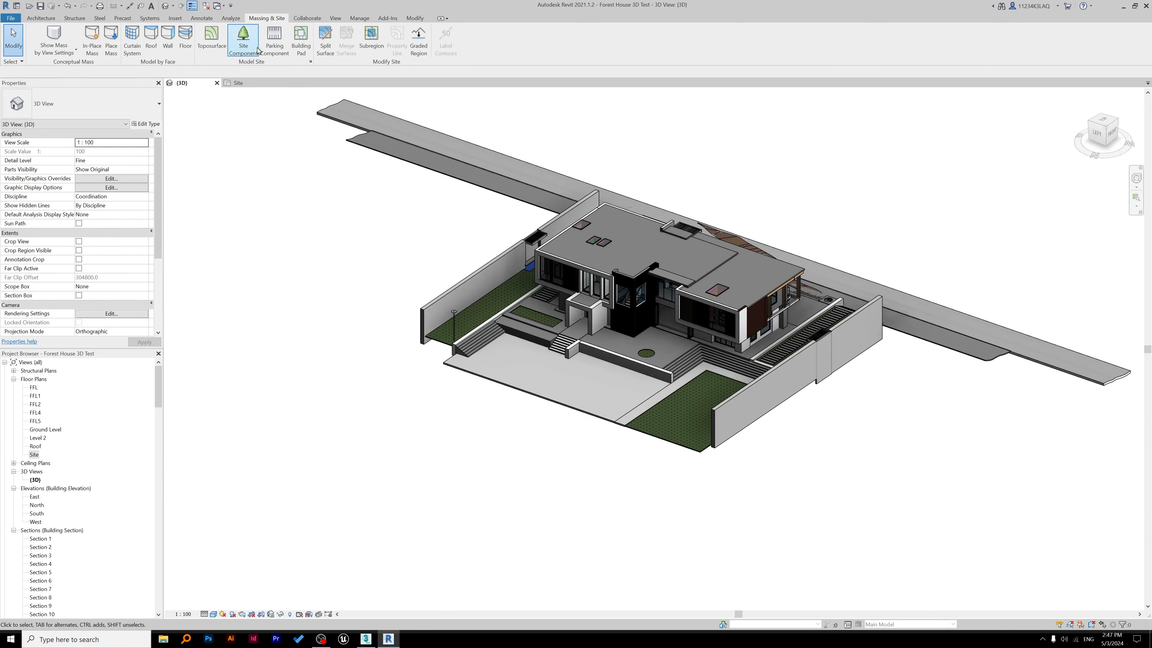
# - Purge all unused items from the project, running the purge twice with every item checked
pyautogui.click(359, 18)
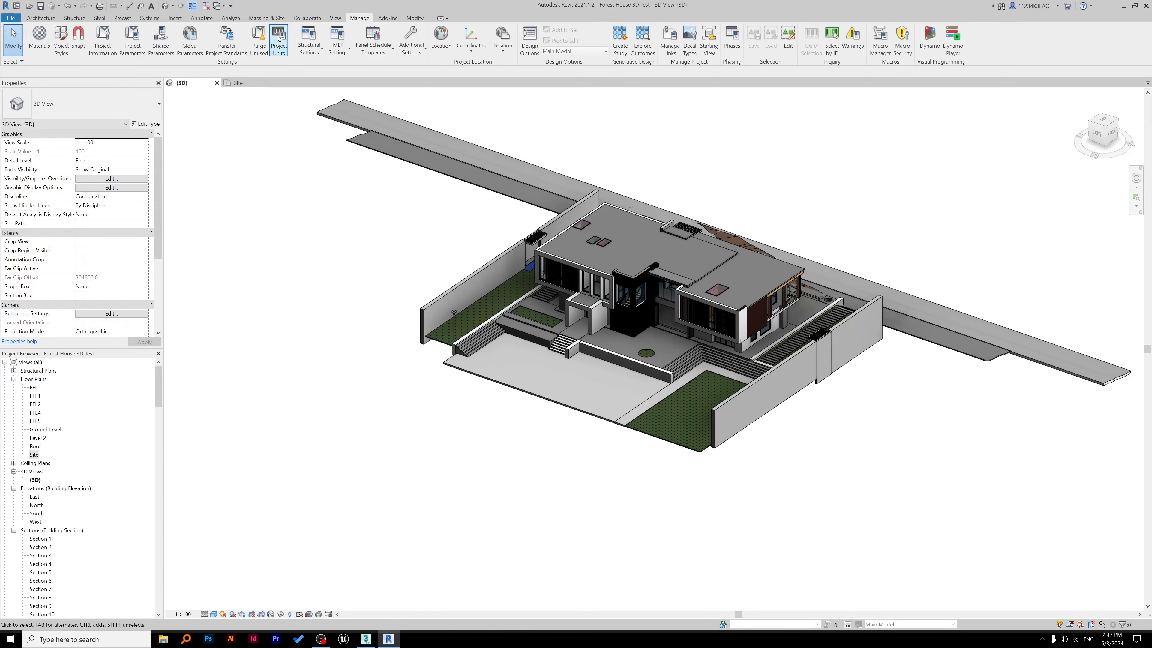
pyautogui.click(260, 44)
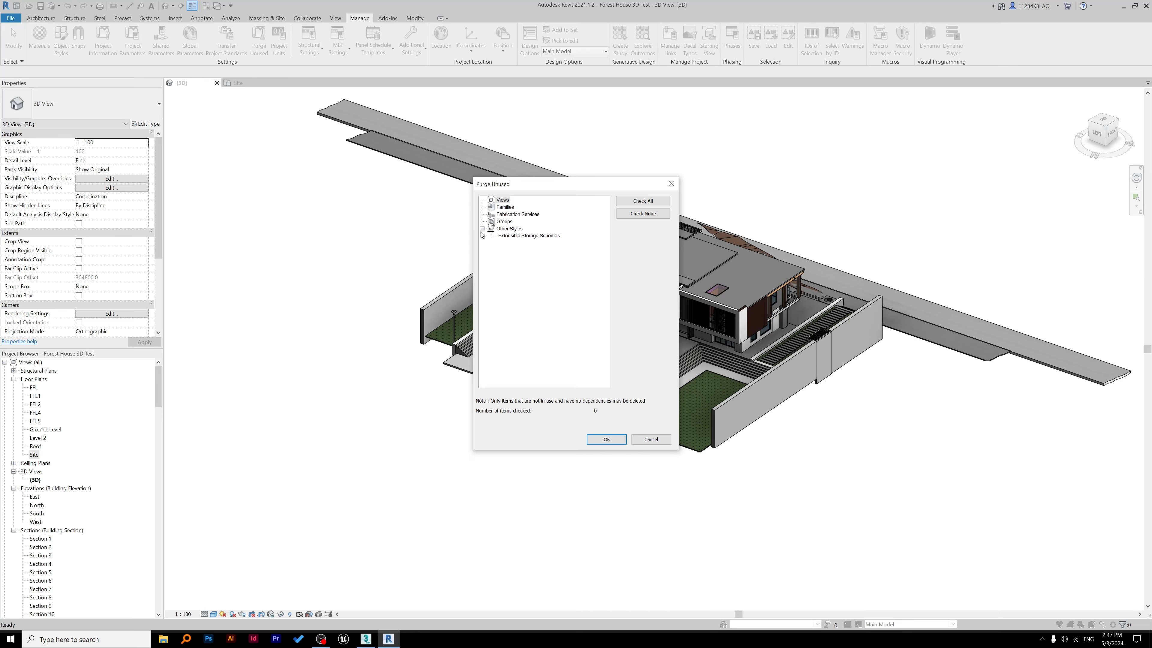
pyautogui.click(632, 203)
pyautogui.click(599, 440)
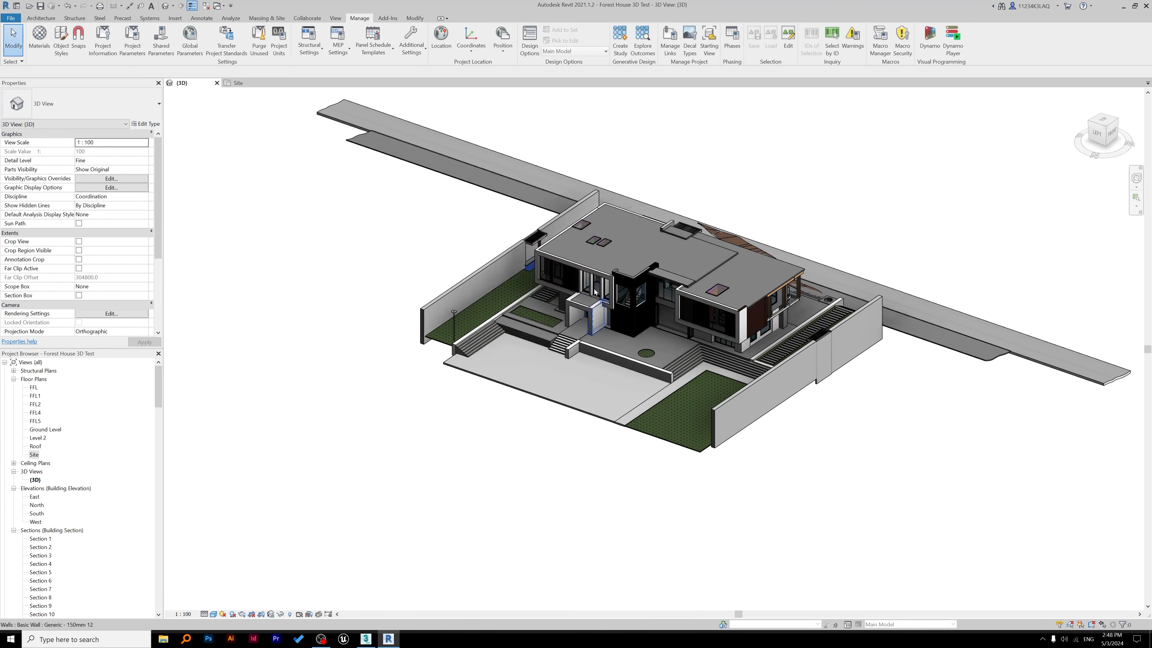
pyautogui.click(258, 40)
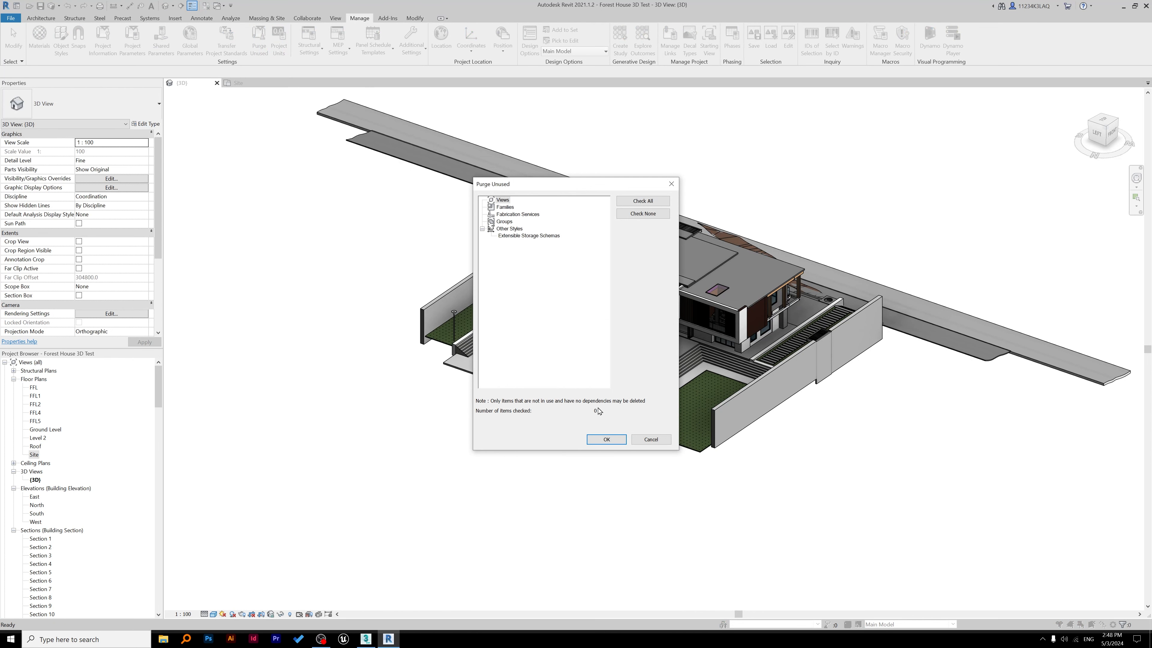
pyautogui.click(650, 201)
pyautogui.click(607, 440)
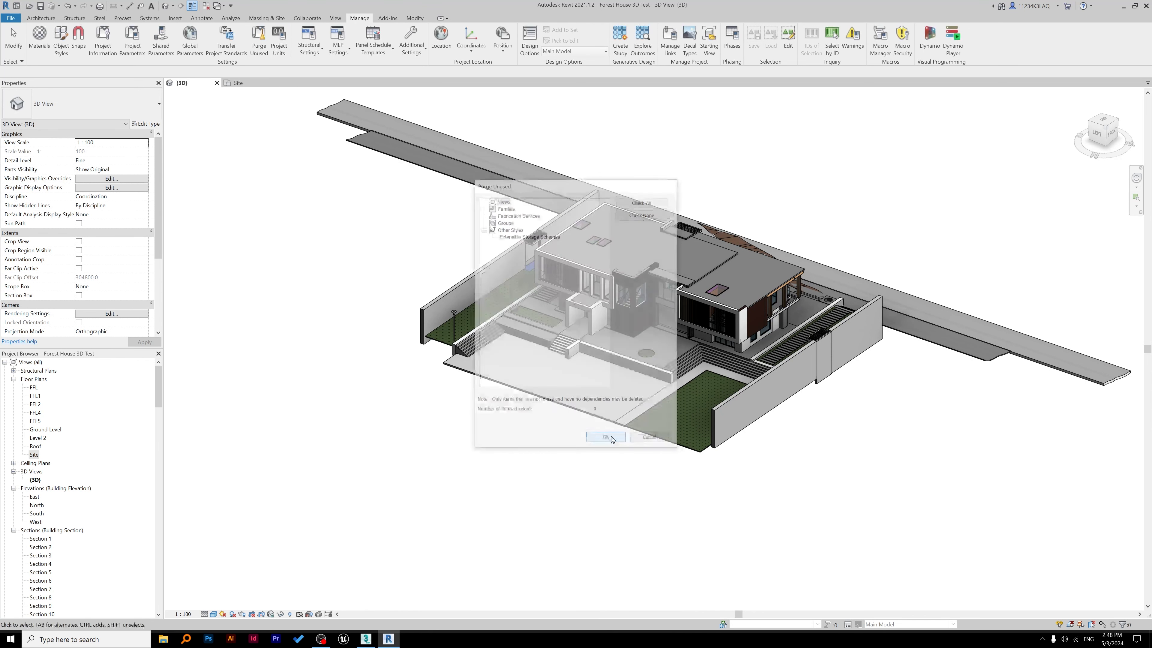
# - Save a copy of the project as "Forest House 3D Test 2" in the Assignment 3 folder
pyautogui.click(10, 19)
pyautogui.moveTo(39, 150)
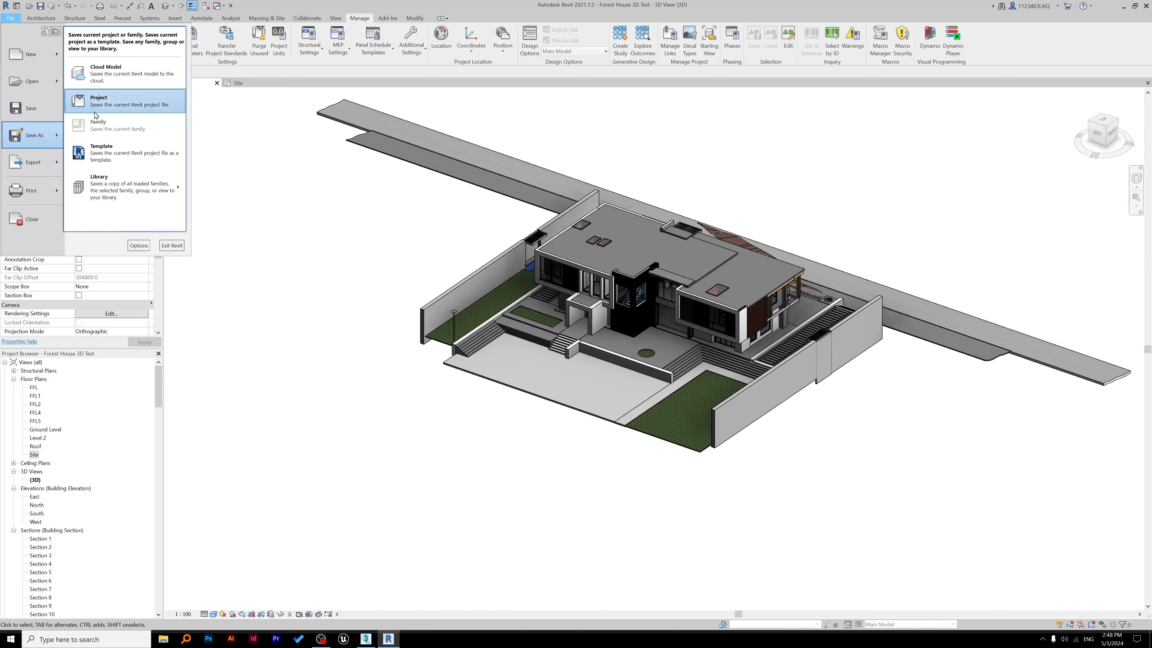
pyautogui.click(106, 110)
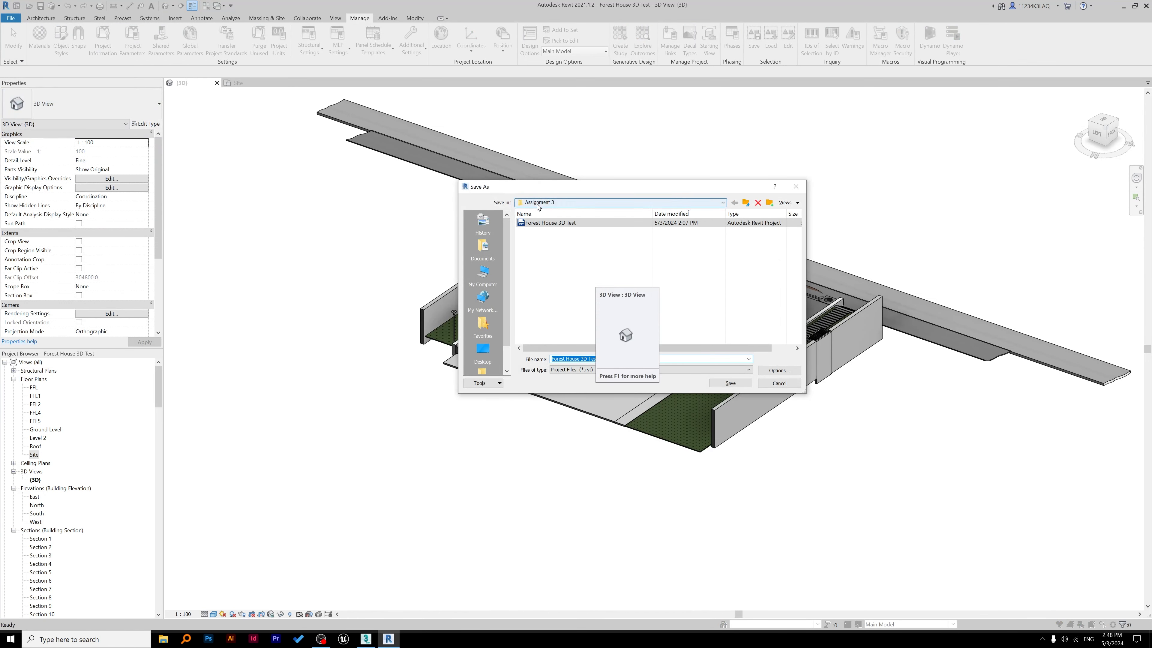
pyautogui.click(566, 252)
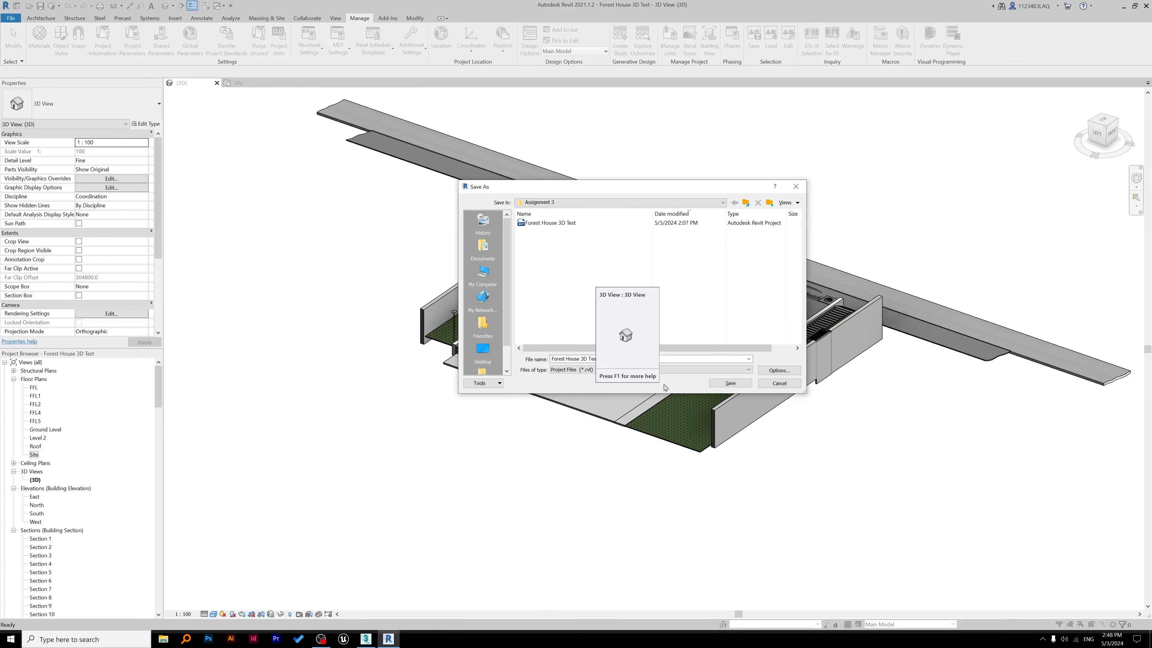
pyautogui.click(592, 361)
pyautogui.moveTo(675, 189); pyautogui.dragTo(527, 165)
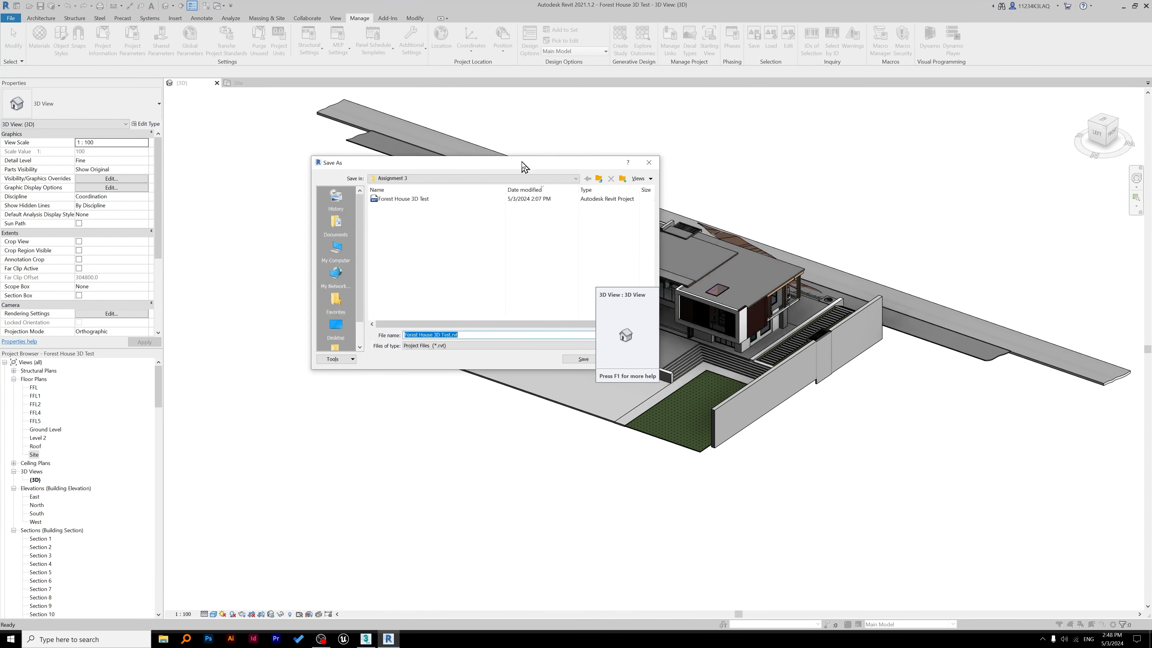
pyautogui.click(451, 335)
pyautogui.write('2')
pyautogui.click(582, 359)
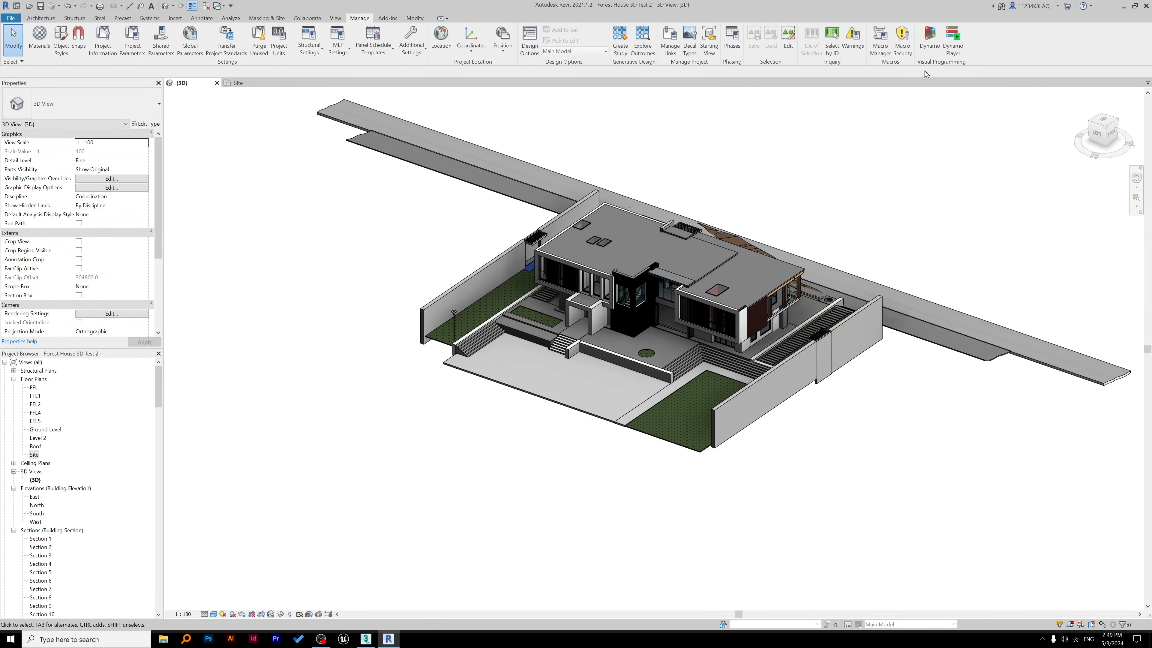
# - Switch to 3ds Max and activate the Top, Front, Left and Perspective viewports in turn, ending on Perspective
pyautogui.moveTo(837, 167); pyautogui.dragTo(797, 187, button='middle')
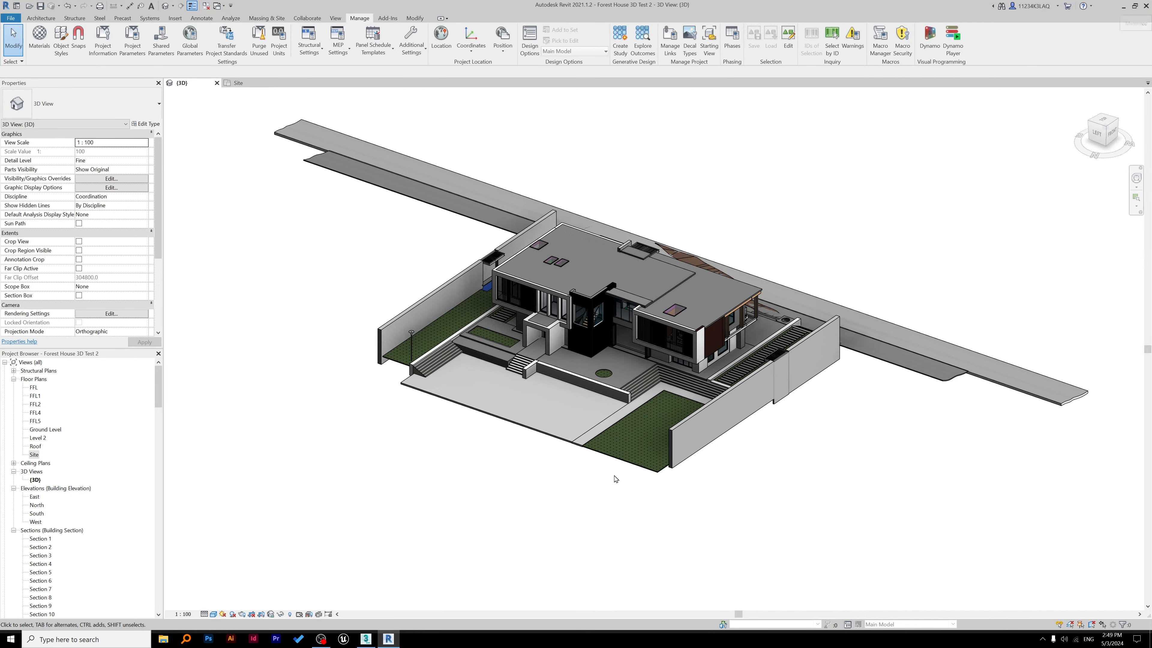
pyautogui.click(365, 639)
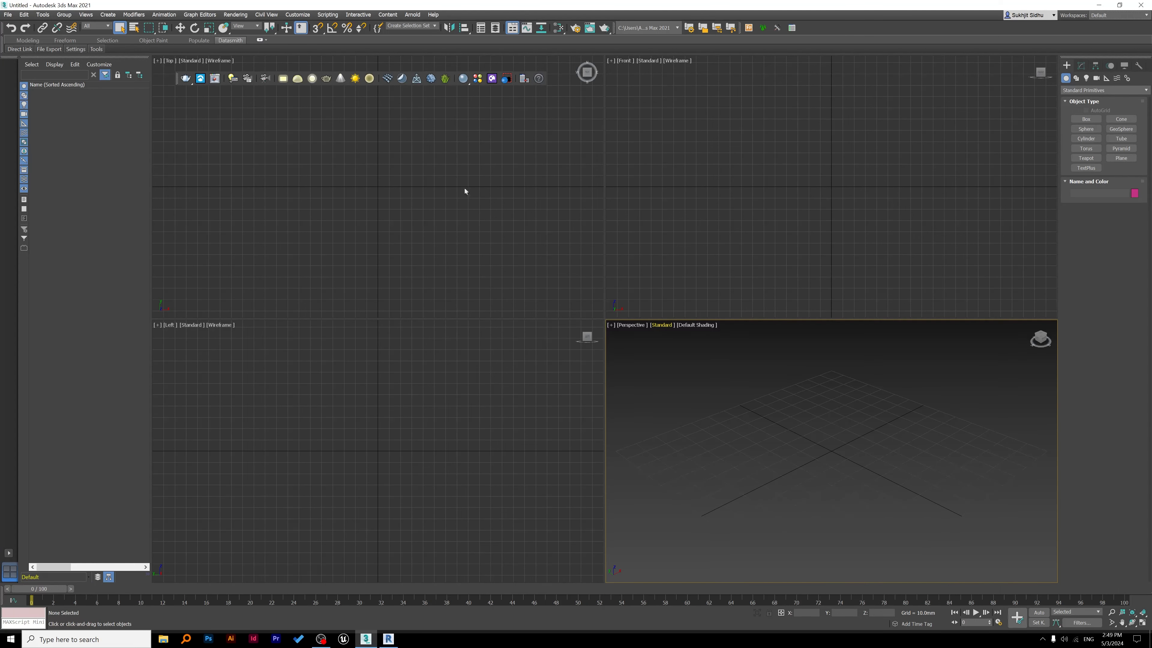
pyautogui.click(445, 166)
pyautogui.click(665, 175)
pyautogui.click(507, 399)
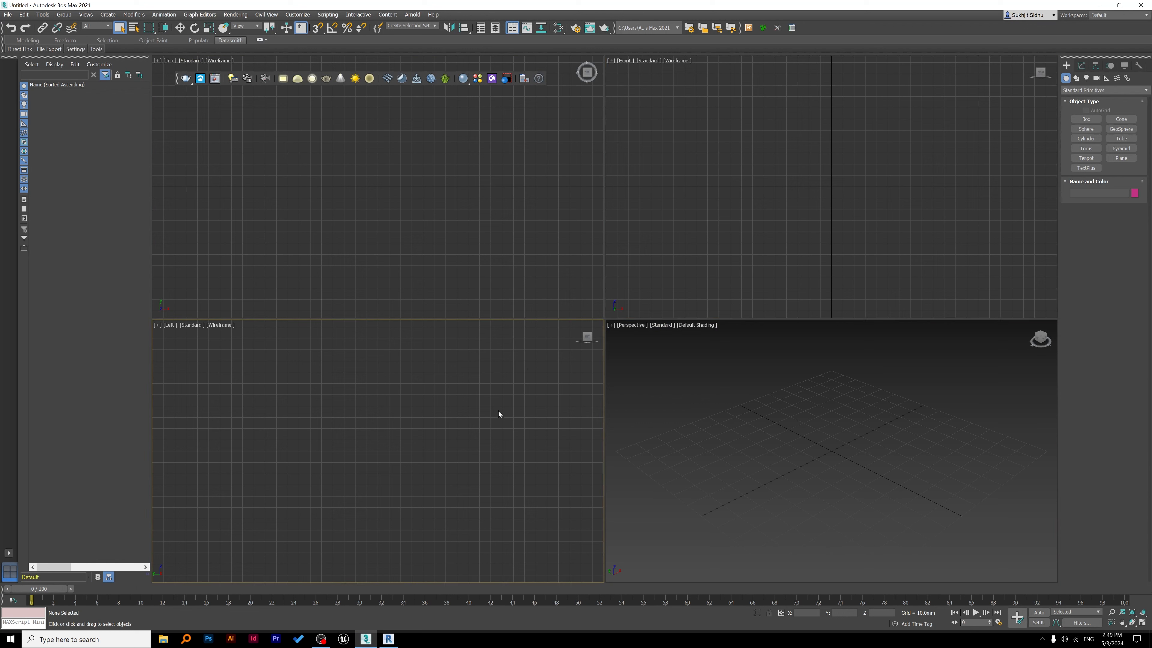
pyautogui.click(483, 239)
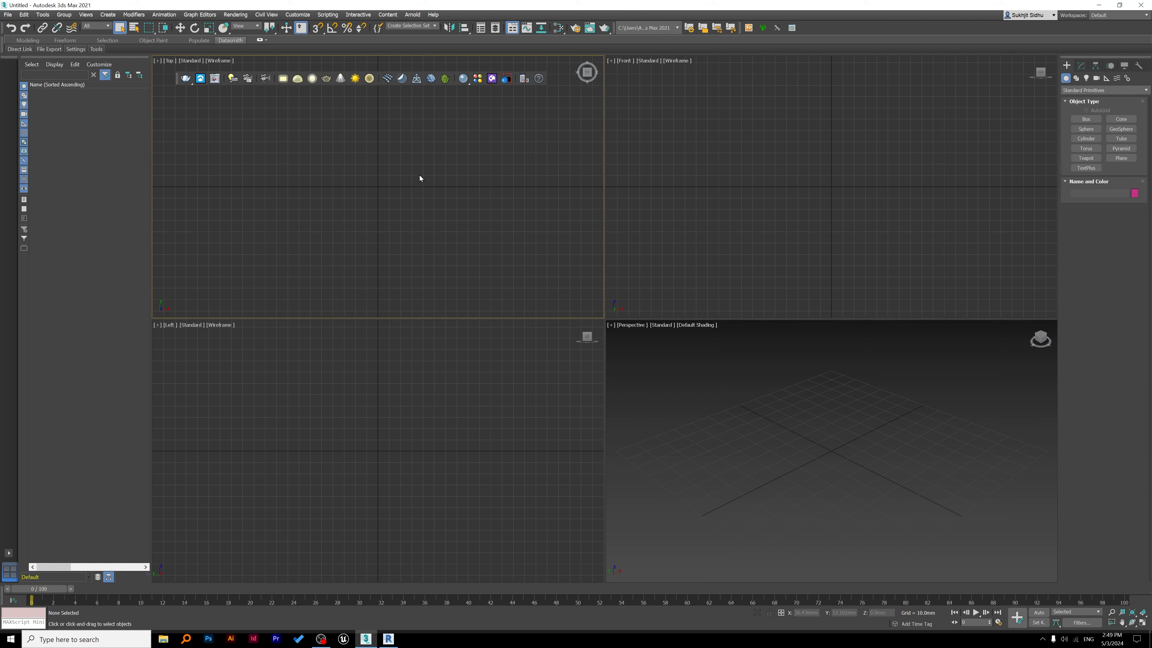
pyautogui.click(740, 164)
pyautogui.click(452, 221)
pyautogui.click(553, 458)
pyautogui.click(871, 406)
pyautogui.middleClick(707, 227)
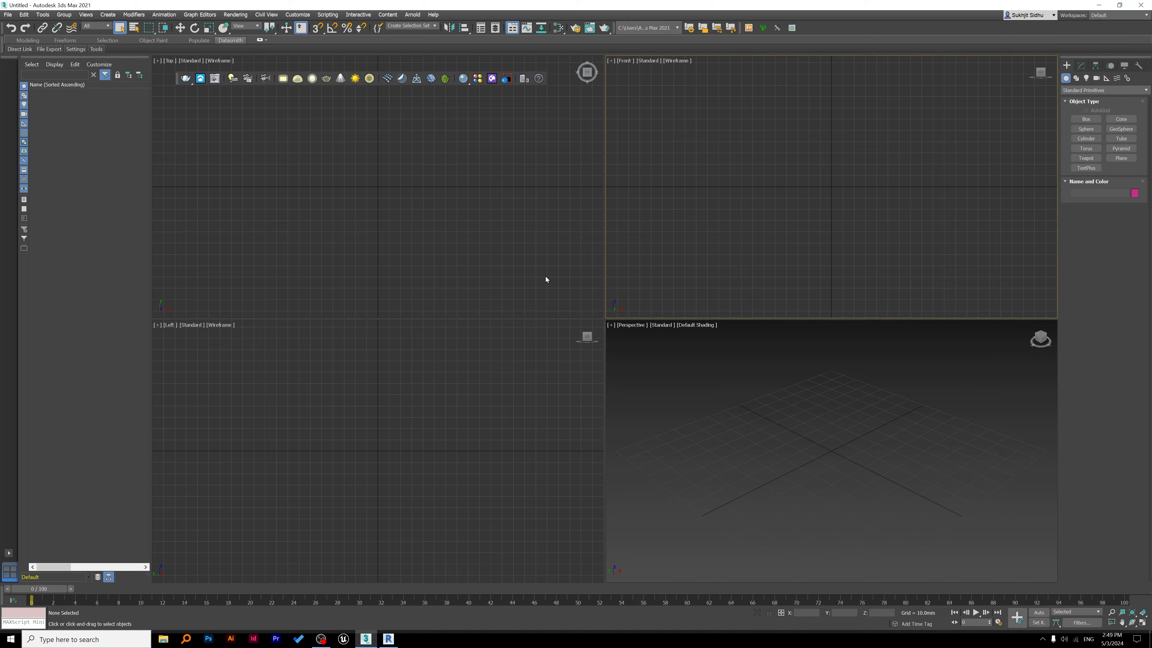
pyautogui.middleClick(462, 254)
pyautogui.middleClick(522, 452)
pyautogui.middleClick(780, 408)
pyautogui.middleClick(694, 236)
pyautogui.middleClick(452, 260)
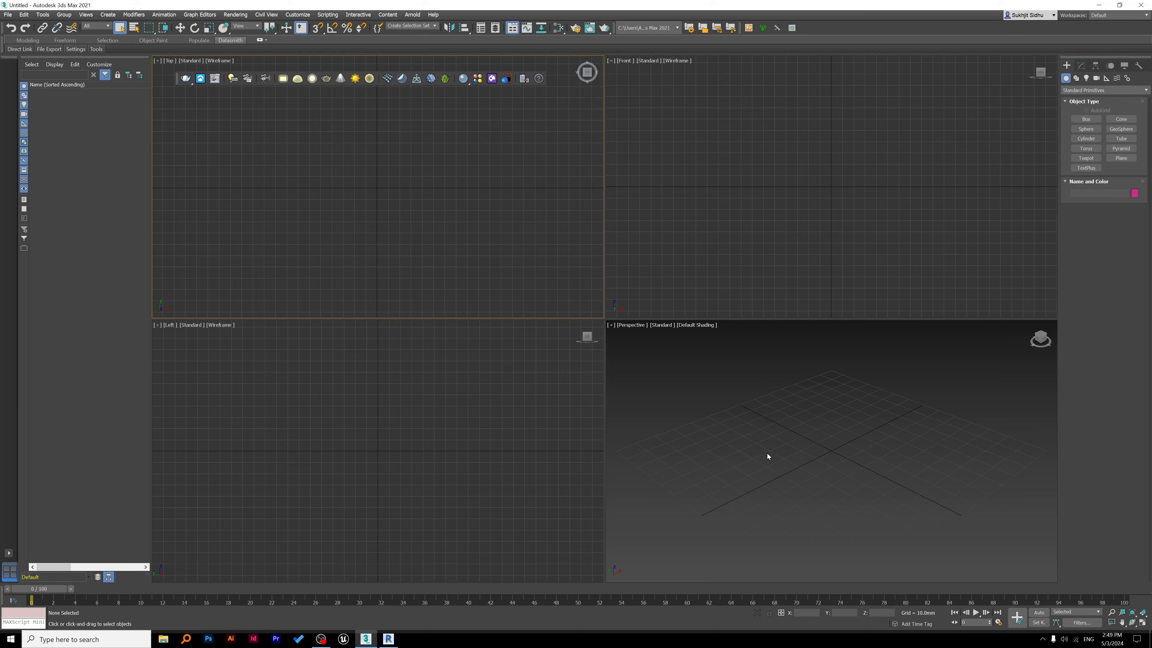
pyautogui.middleClick(768, 438)
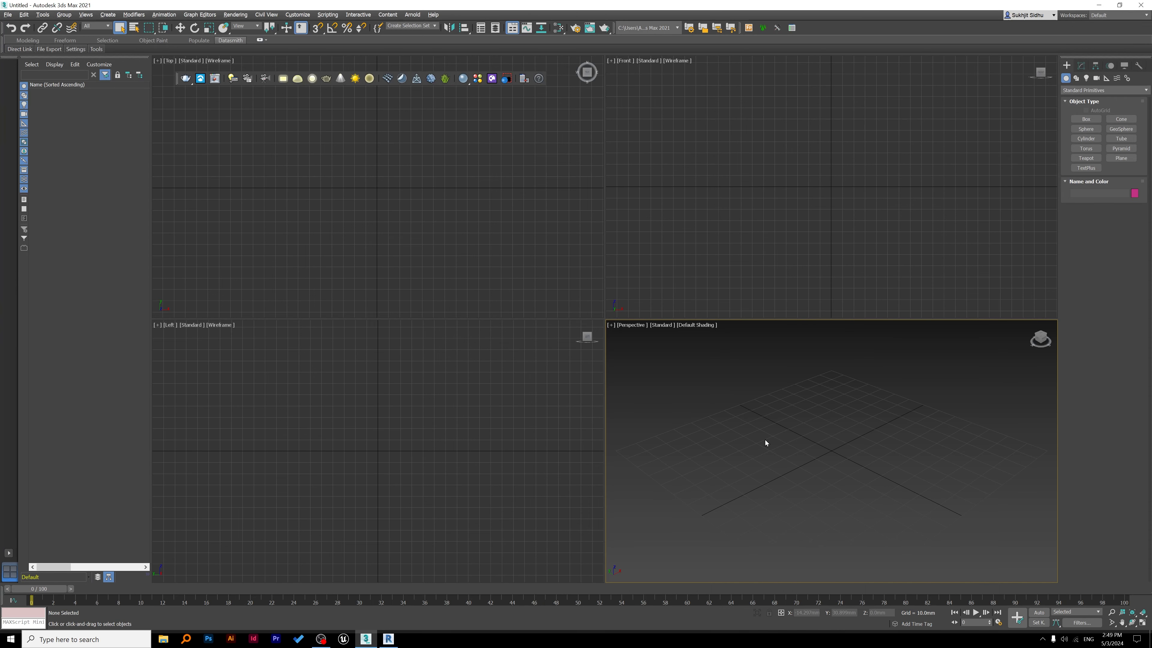
# - Toggle the Perspective and Front viewports between full size and the four-view layout, finishing with Perspective maximized
pyautogui.hotkey('alt', 'w')
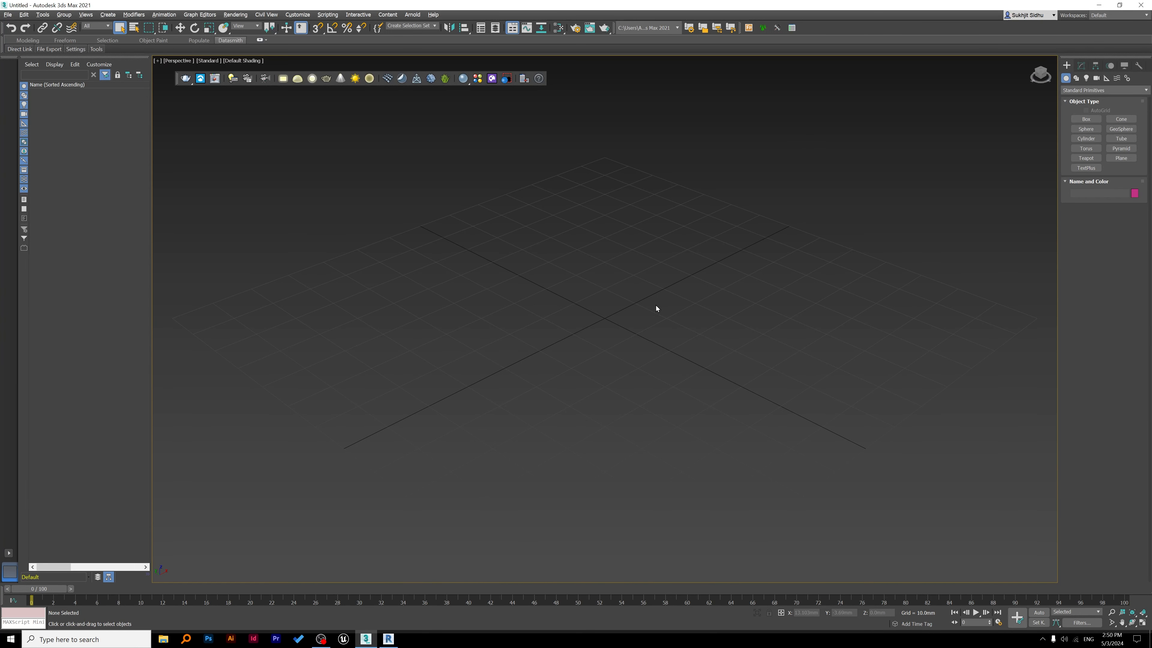
pyautogui.hotkey('alt', 'w')
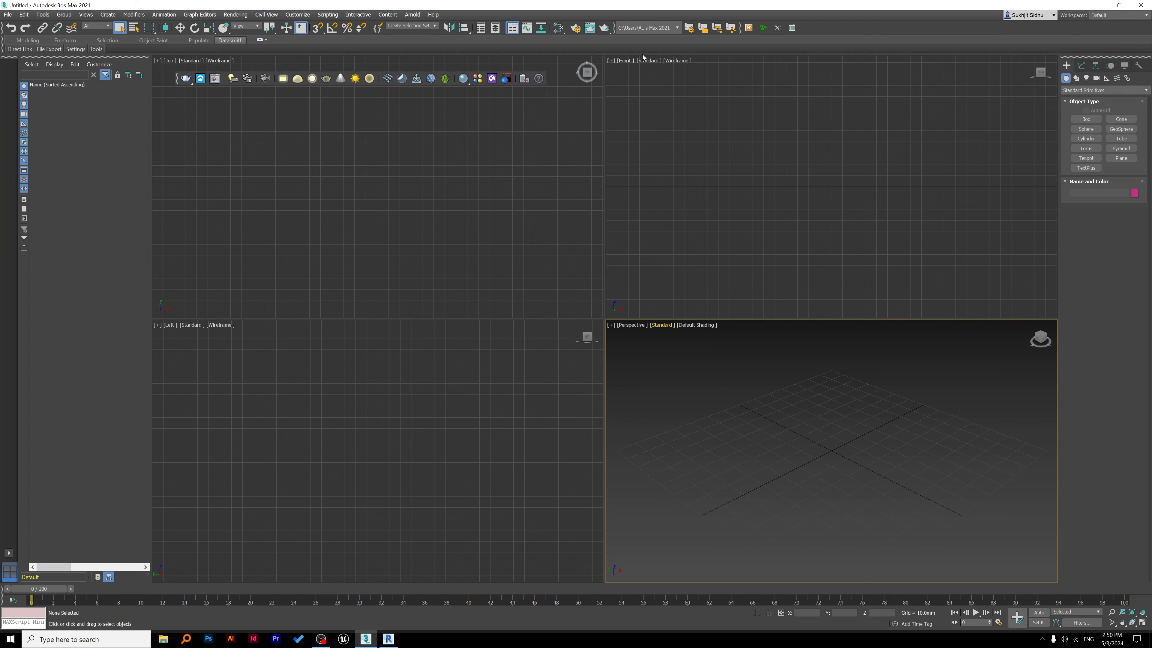
pyautogui.click(697, 153)
pyautogui.hotkey('alt', 'w')
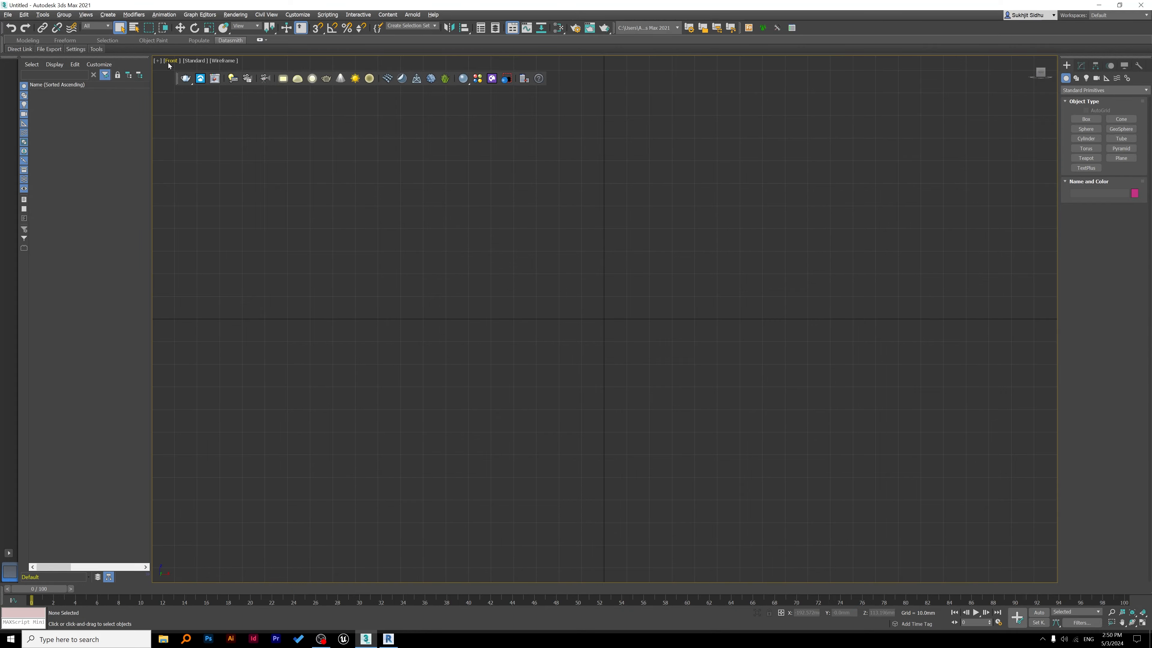
pyautogui.click(739, 421)
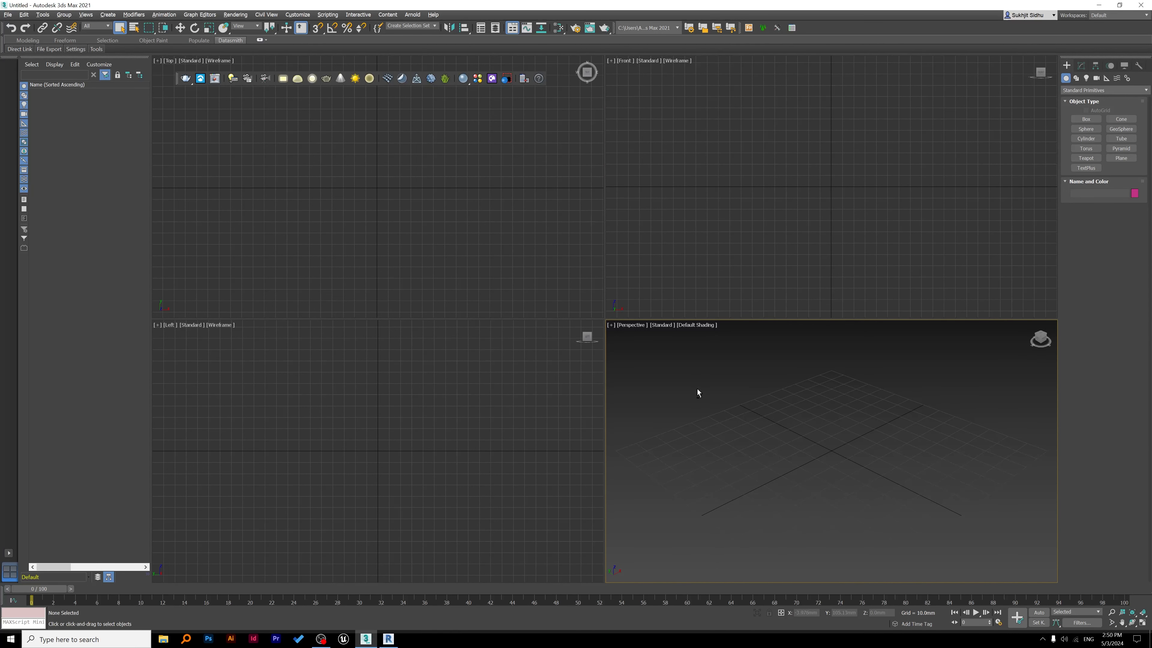
pyautogui.hotkey('alt', 'w')
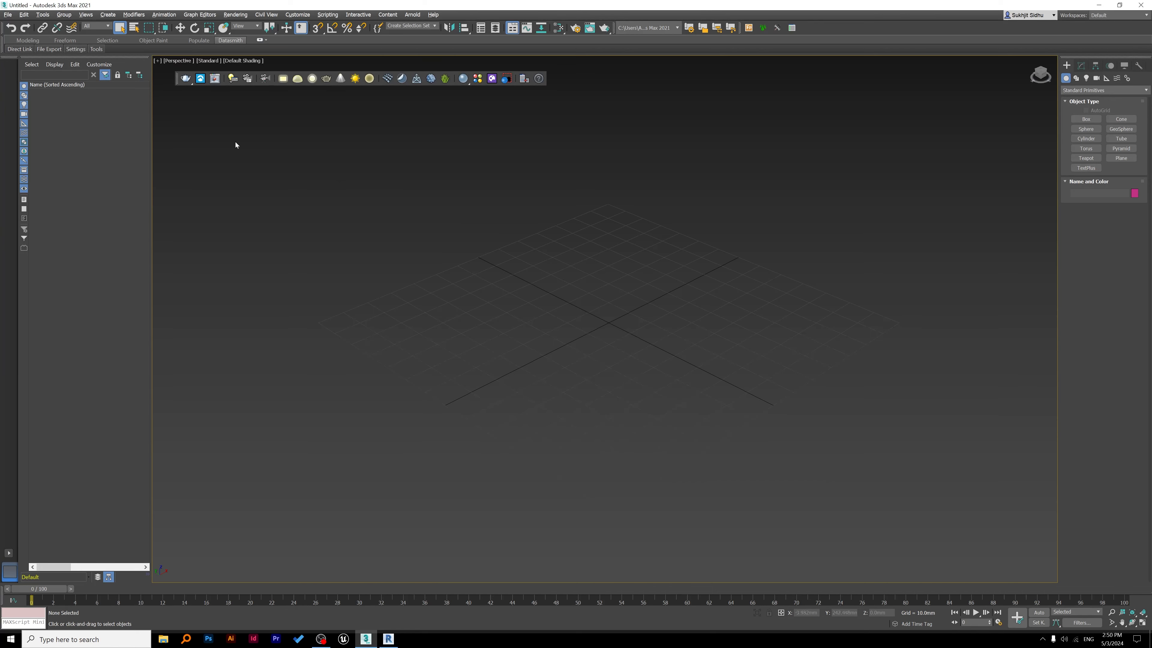
# - Start a Revit link import and choose the file "Forest House 3D Test 2" from the Assignment 3 folder
pyautogui.click(8, 15)
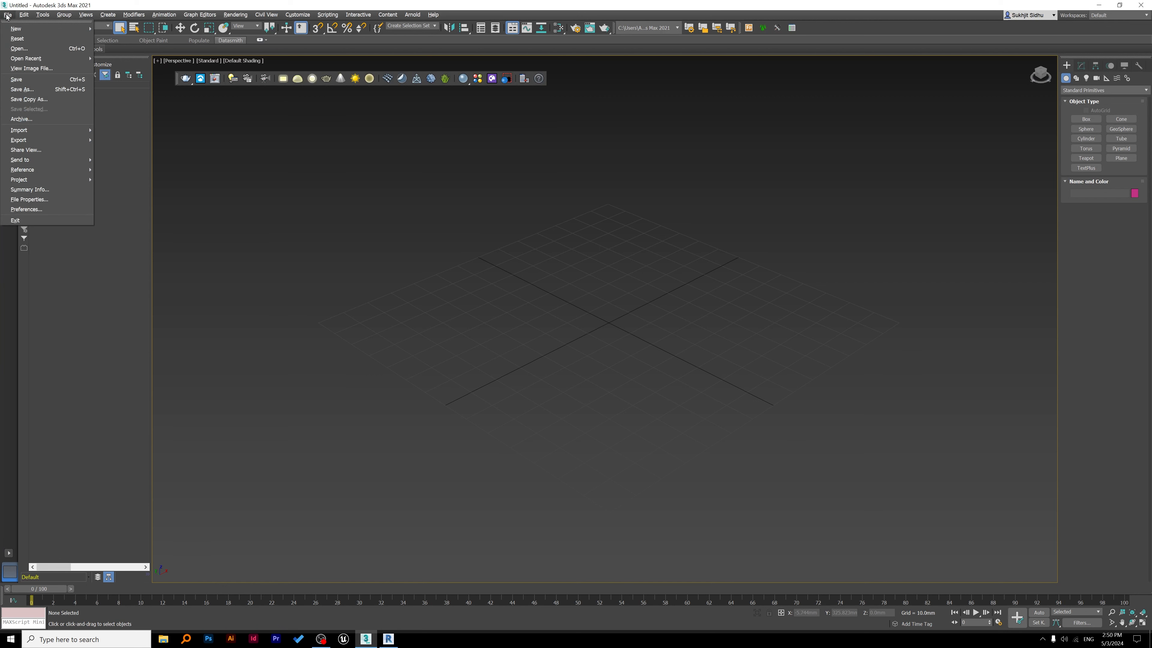
pyautogui.moveTo(32, 130)
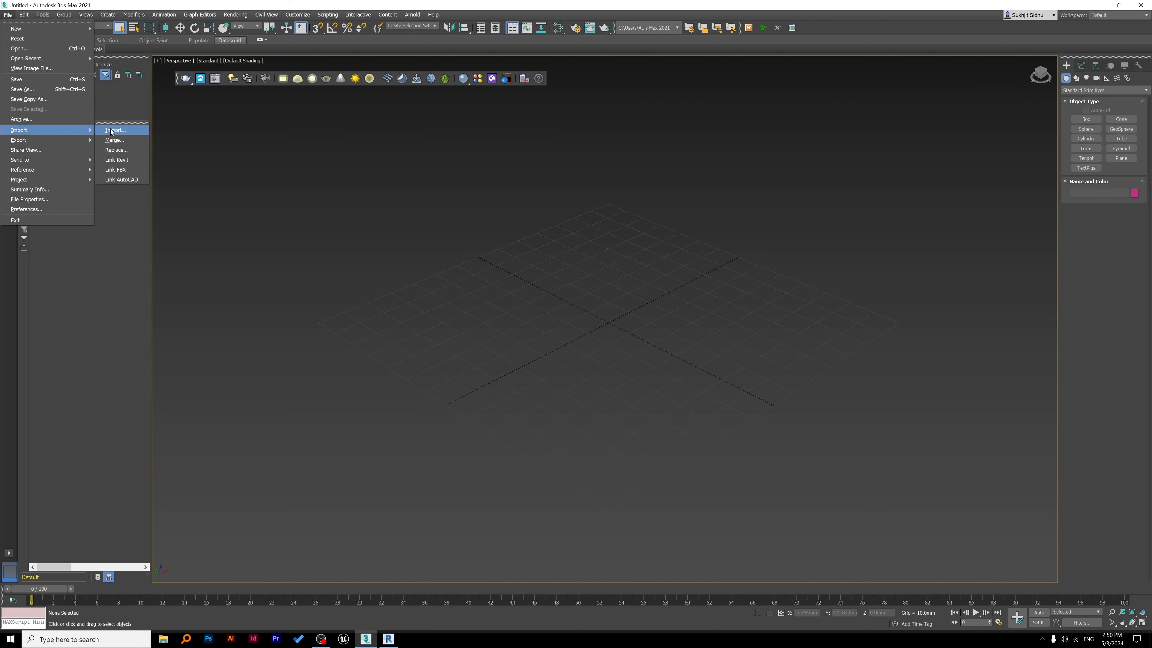
pyautogui.click(124, 160)
pyautogui.click(101, 70)
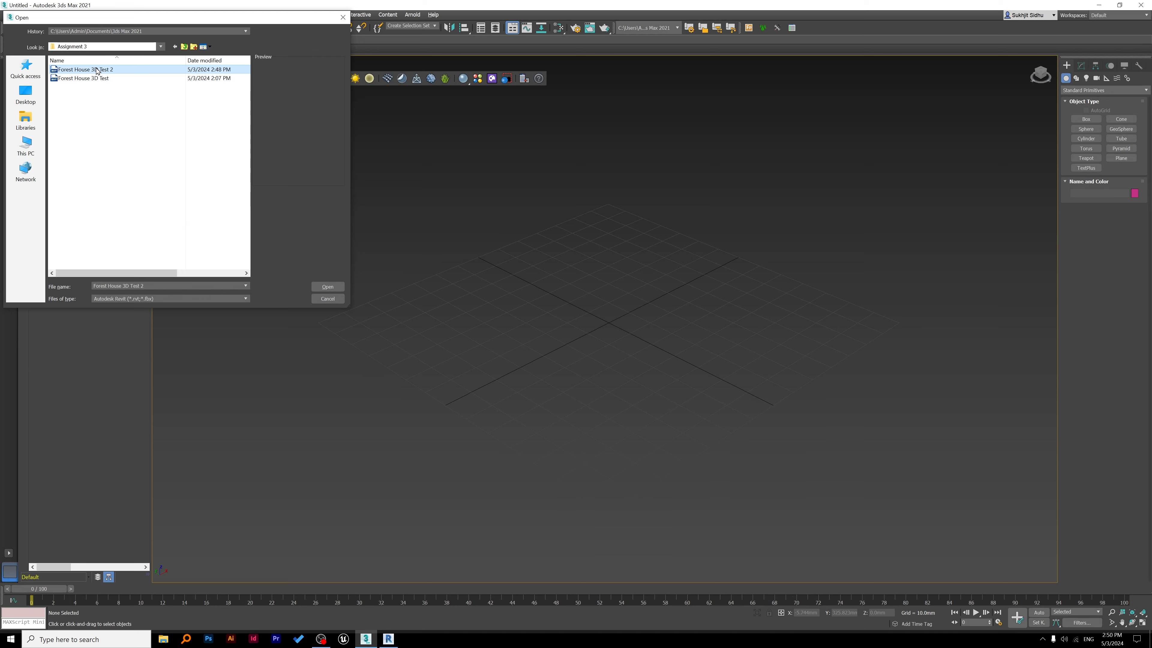
pyautogui.click(337, 287)
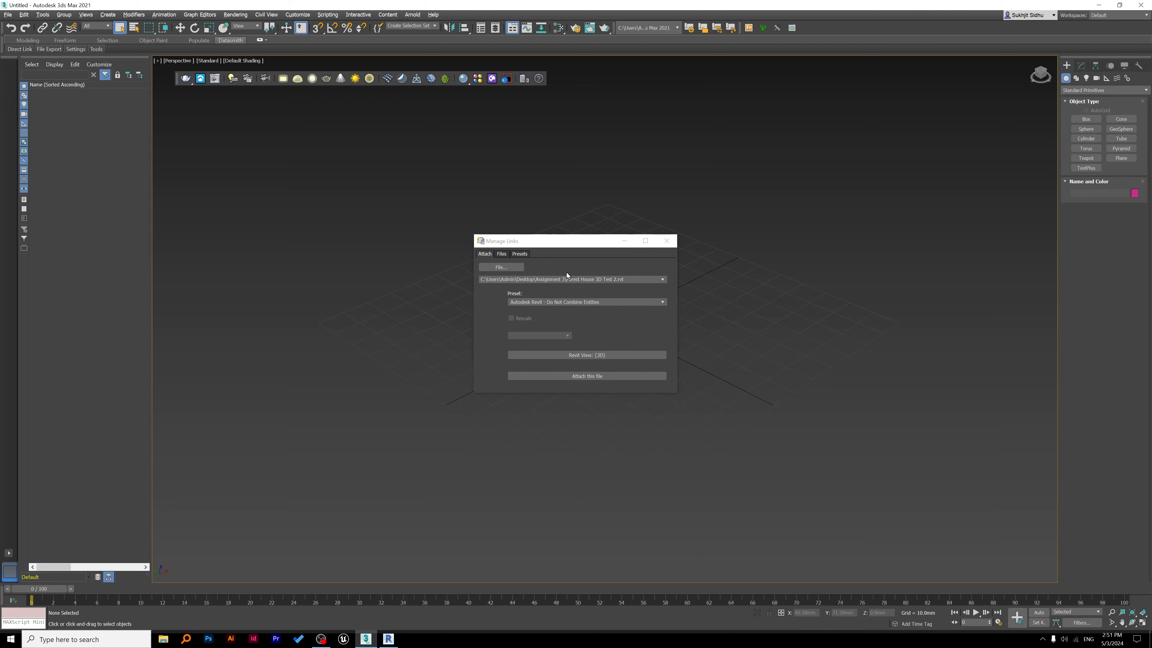
# - Review the link's Revit view, files and named presets, and select the preset "Autodesk Revit - Do Not Combine Entities"
pyautogui.click(601, 358)
pyautogui.click(501, 254)
pyautogui.click(519, 254)
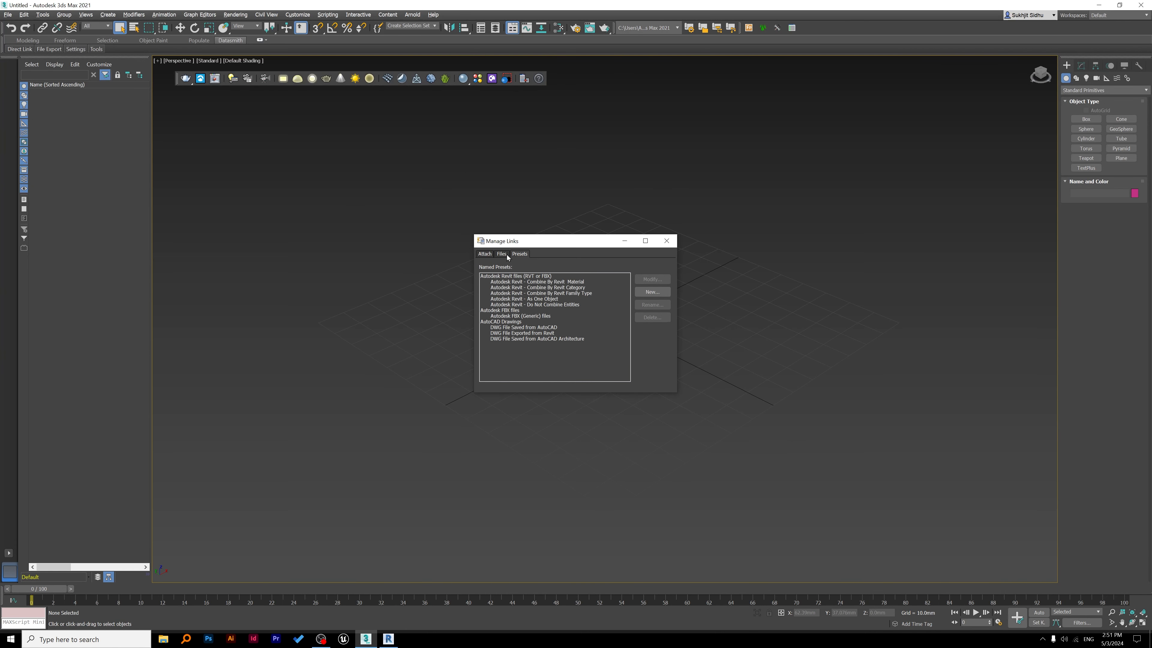
pyautogui.click(501, 254)
pyautogui.click(484, 254)
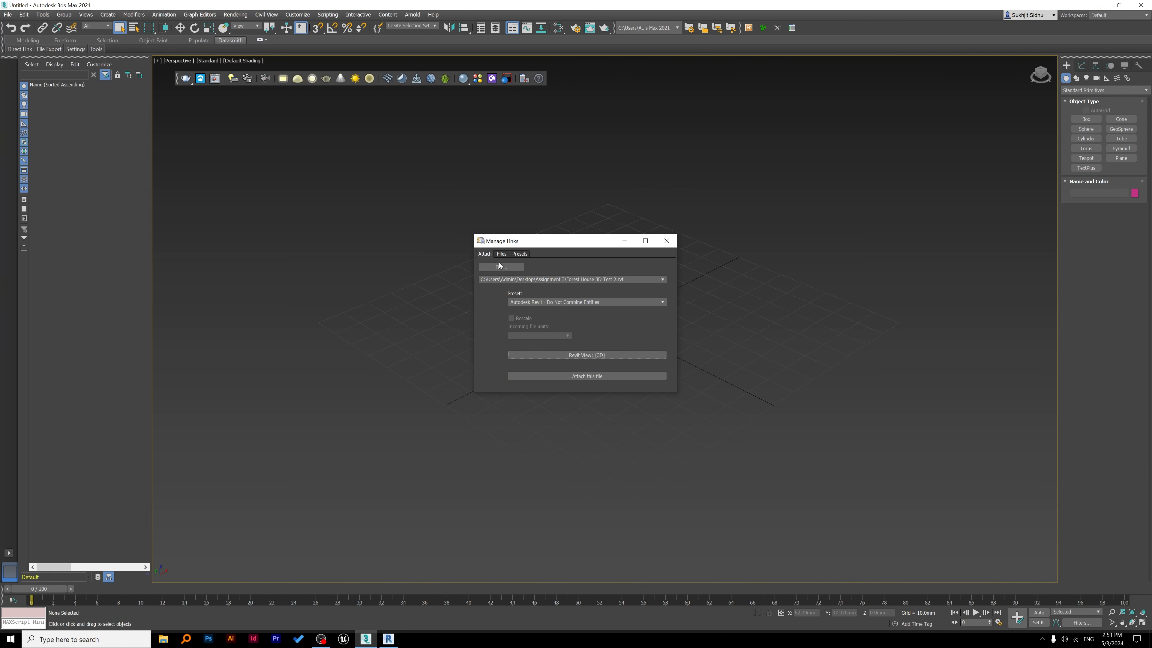
pyautogui.click(564, 303)
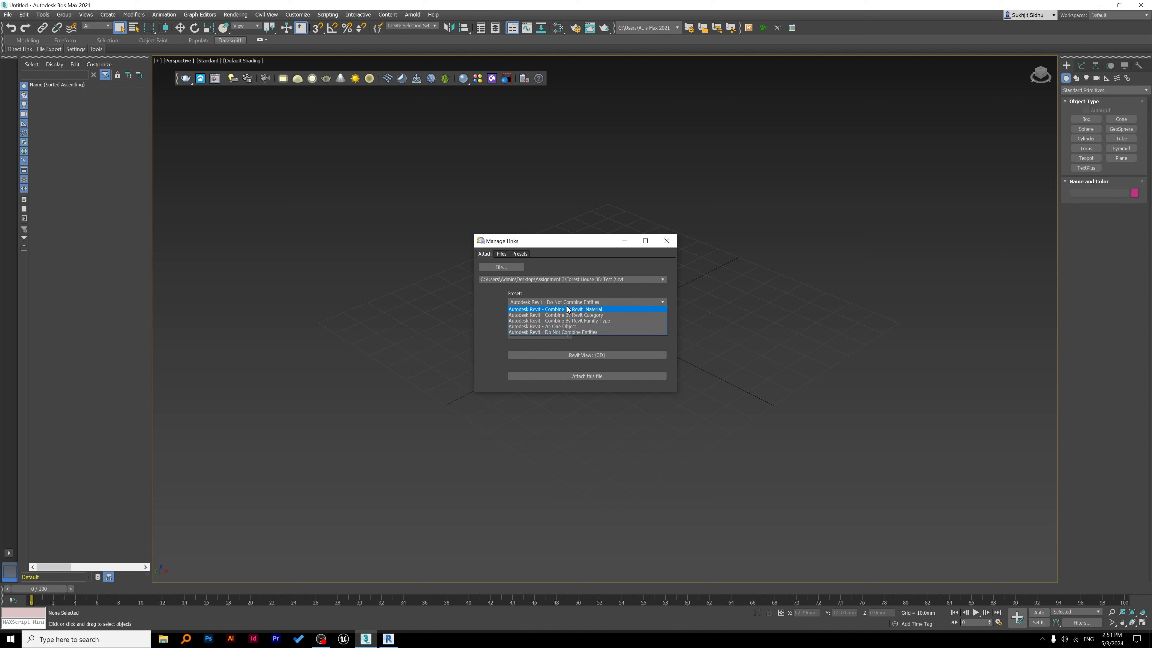
pyautogui.click(565, 332)
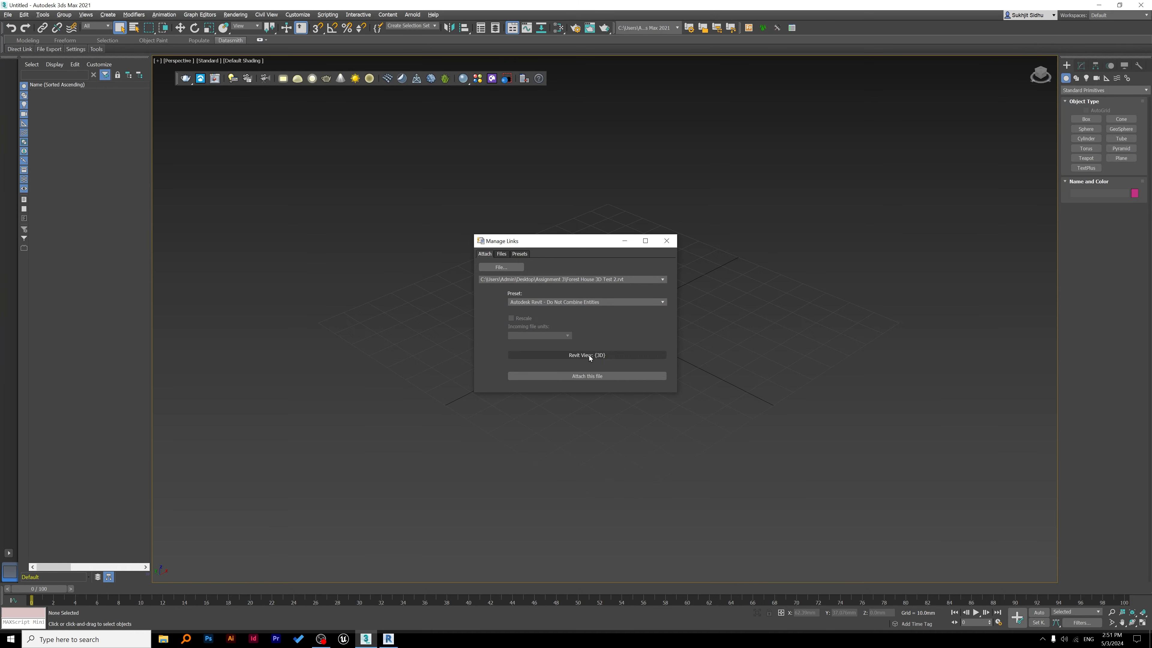
# - Attach the chosen Revit file to the scene as a link and close the link manager
pyautogui.click(591, 376)
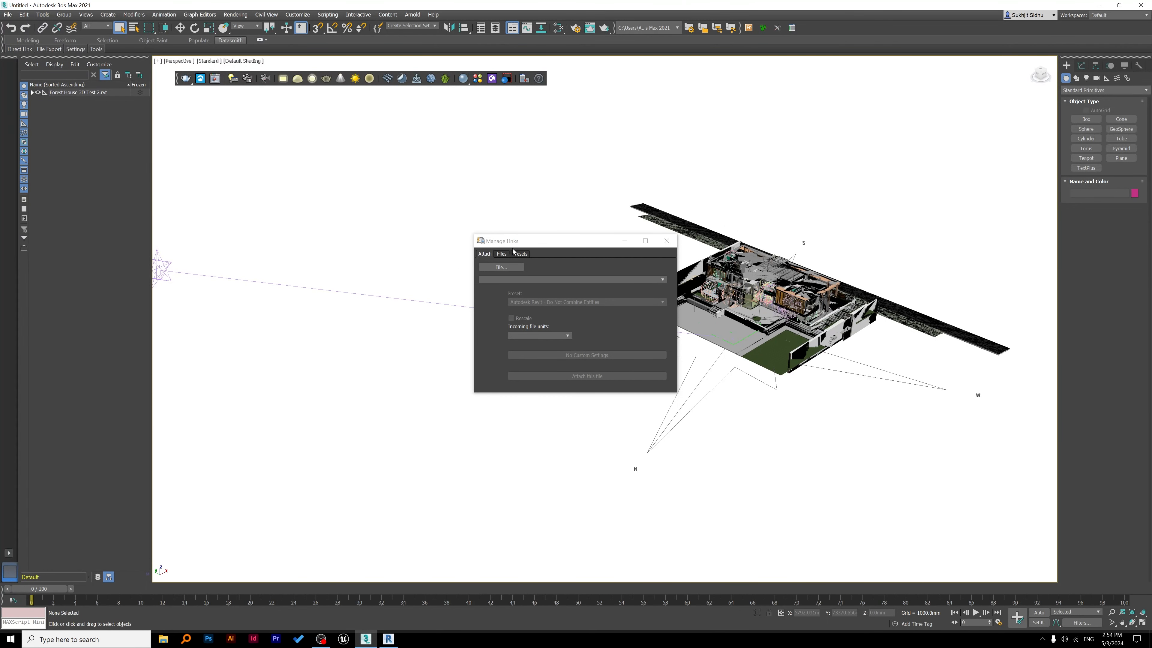
pyautogui.click(667, 241)
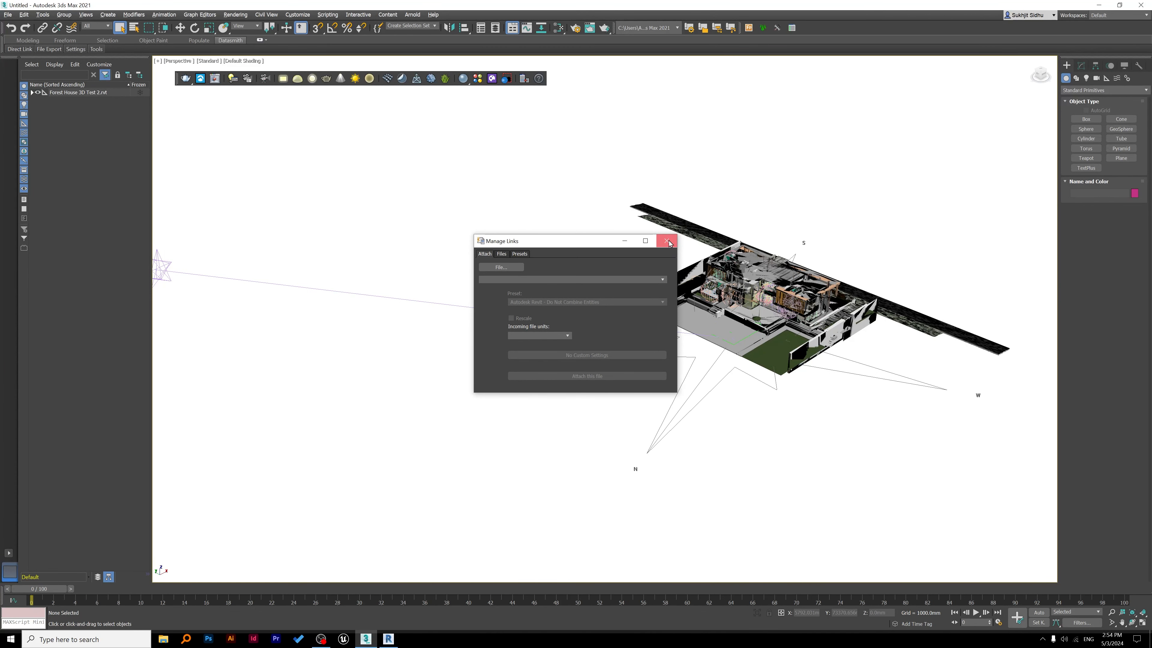
pyautogui.click(667, 241)
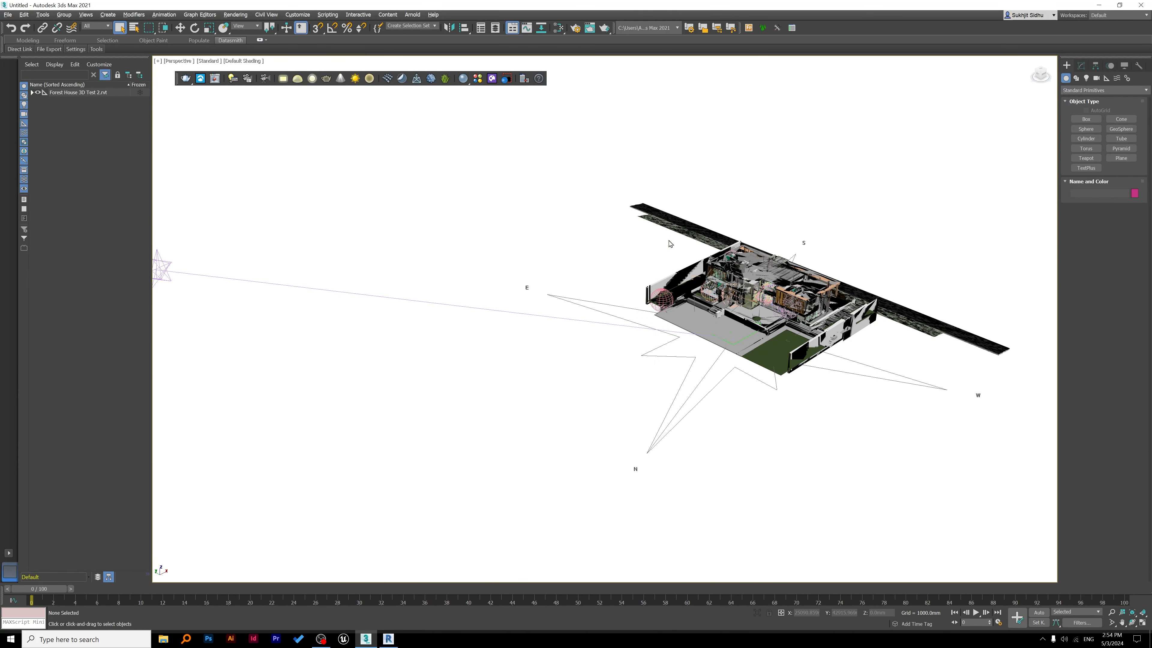
# - Set the Perspective viewport background to Gradient Color and delete the Sun Positioner with its compass from the scene
pyautogui.moveTo(784, 191); pyautogui.dragTo(720, 231, button='middle')
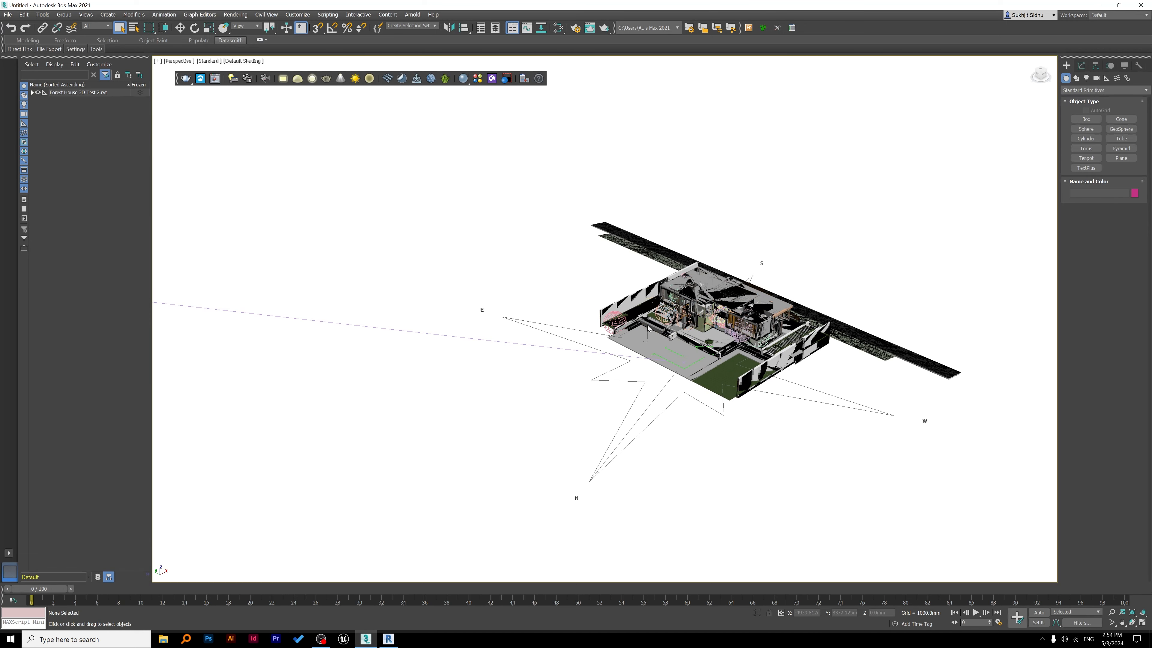
pyautogui.click(636, 396)
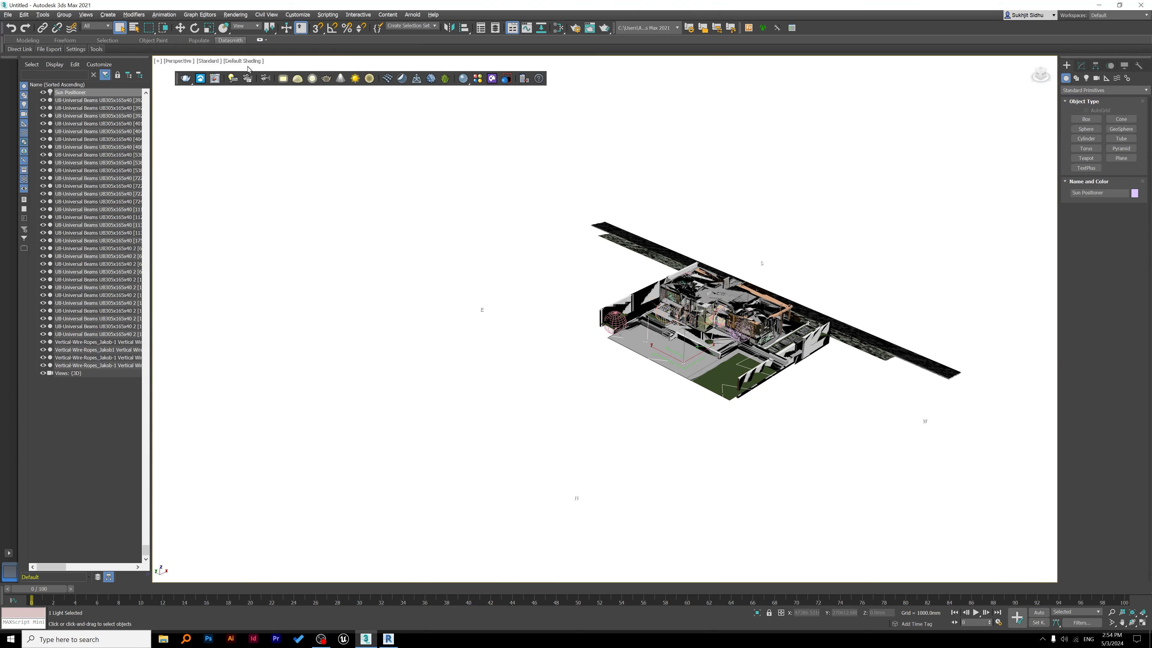
pyautogui.click(239, 61)
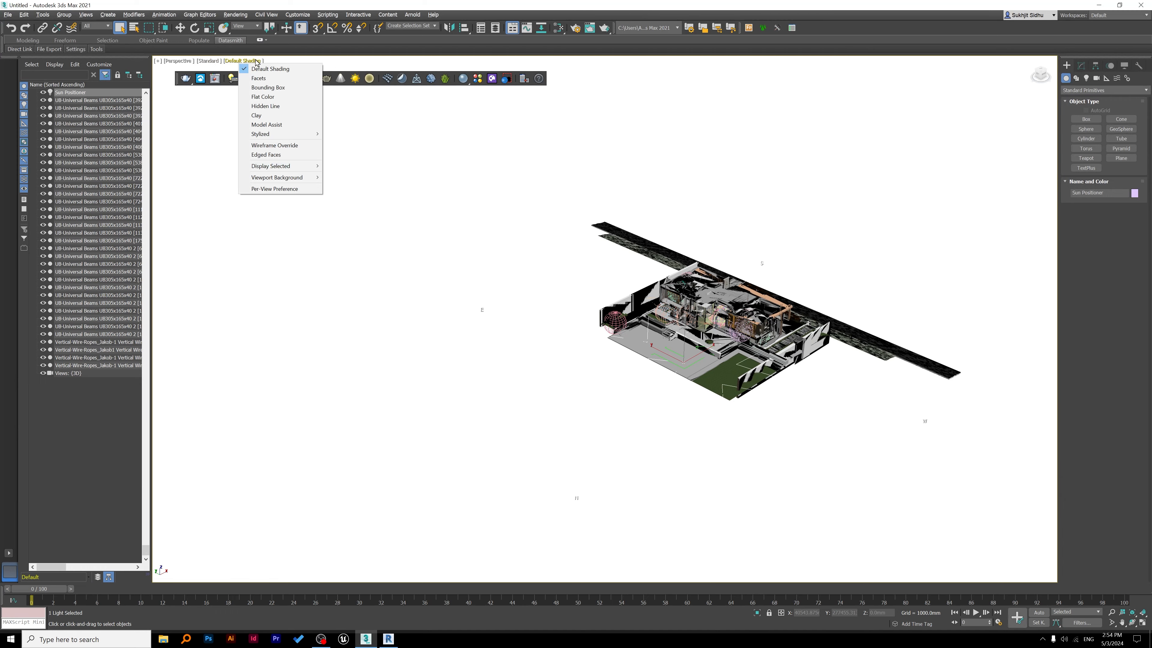
pyautogui.moveTo(294, 177)
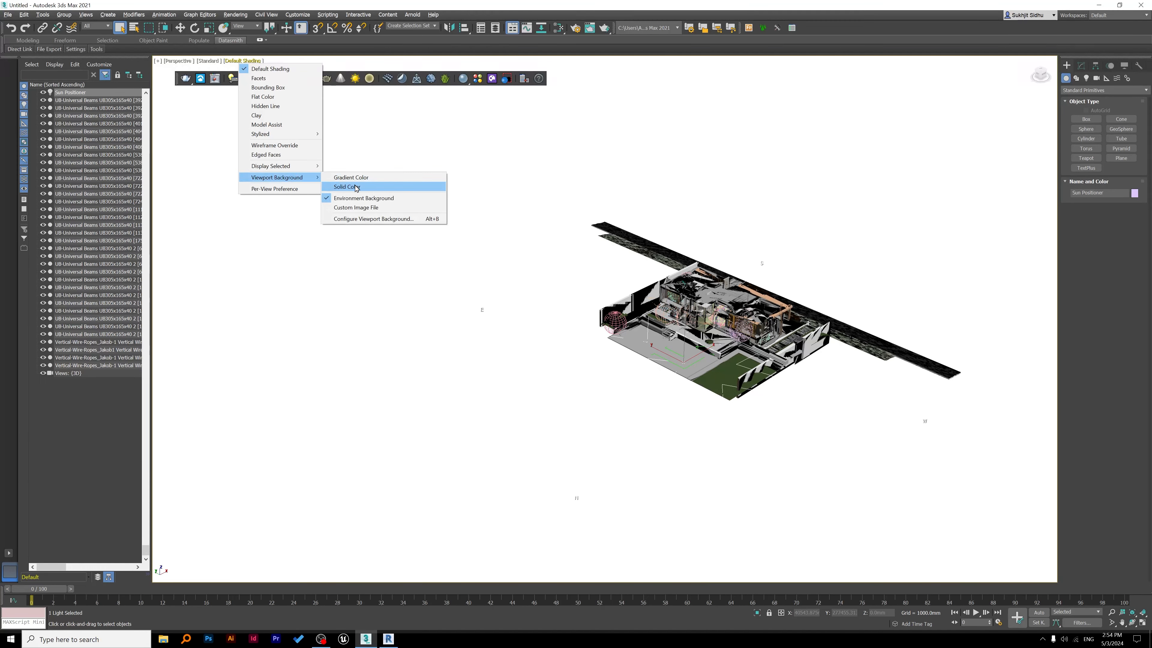
pyautogui.click(364, 181)
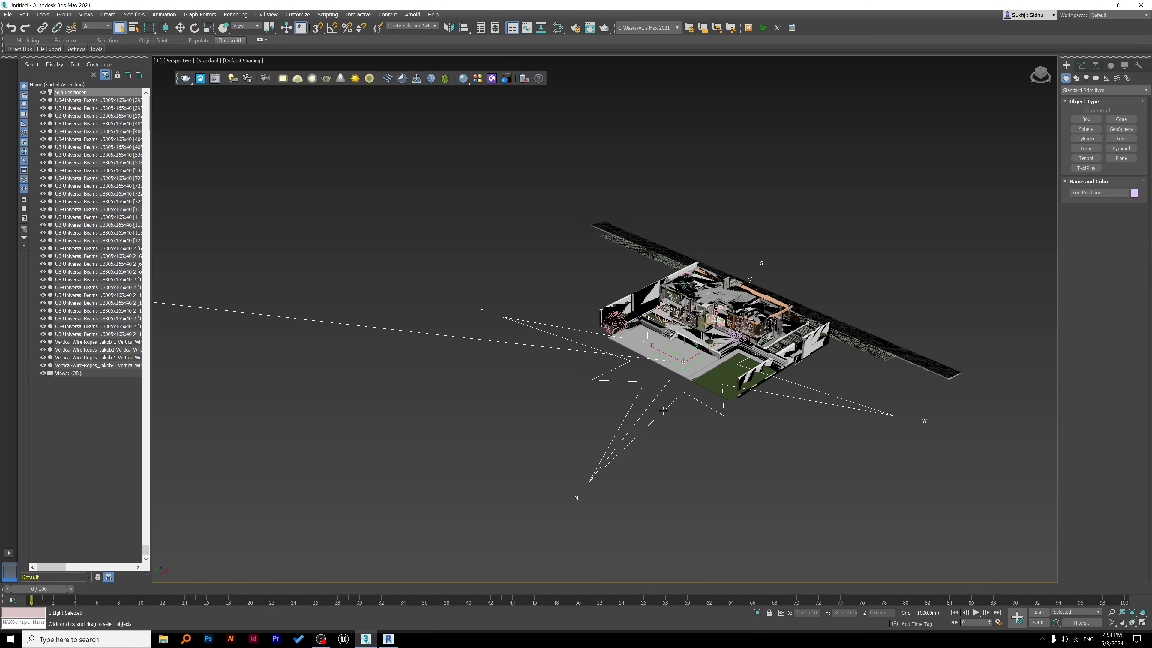
pyautogui.press('Delete')
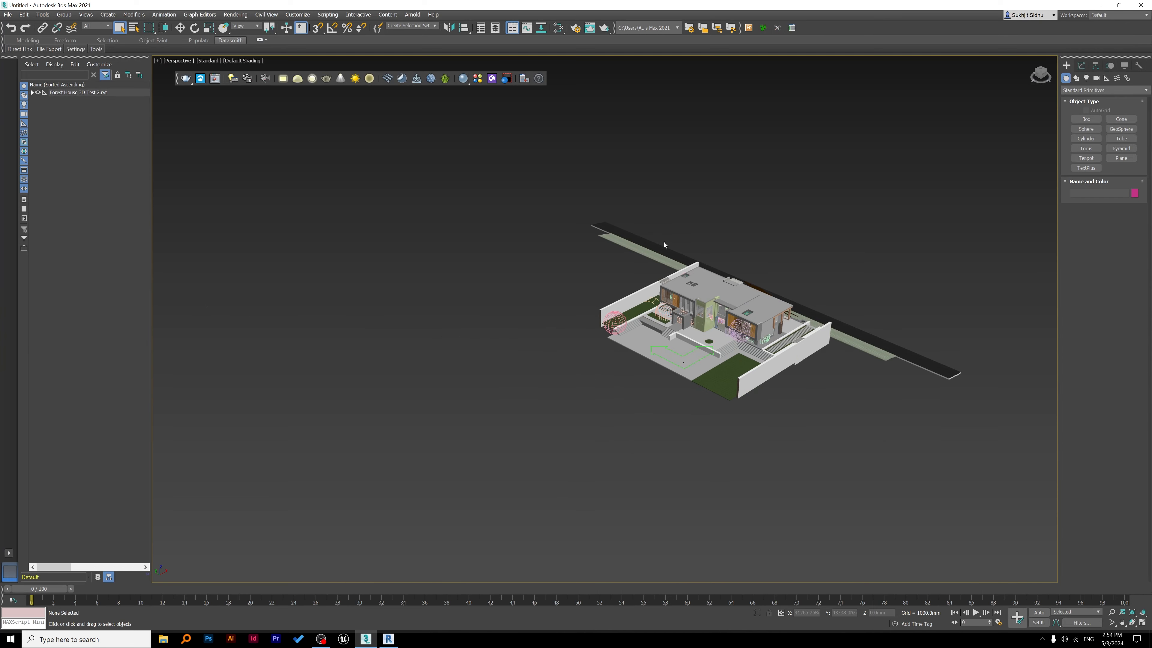
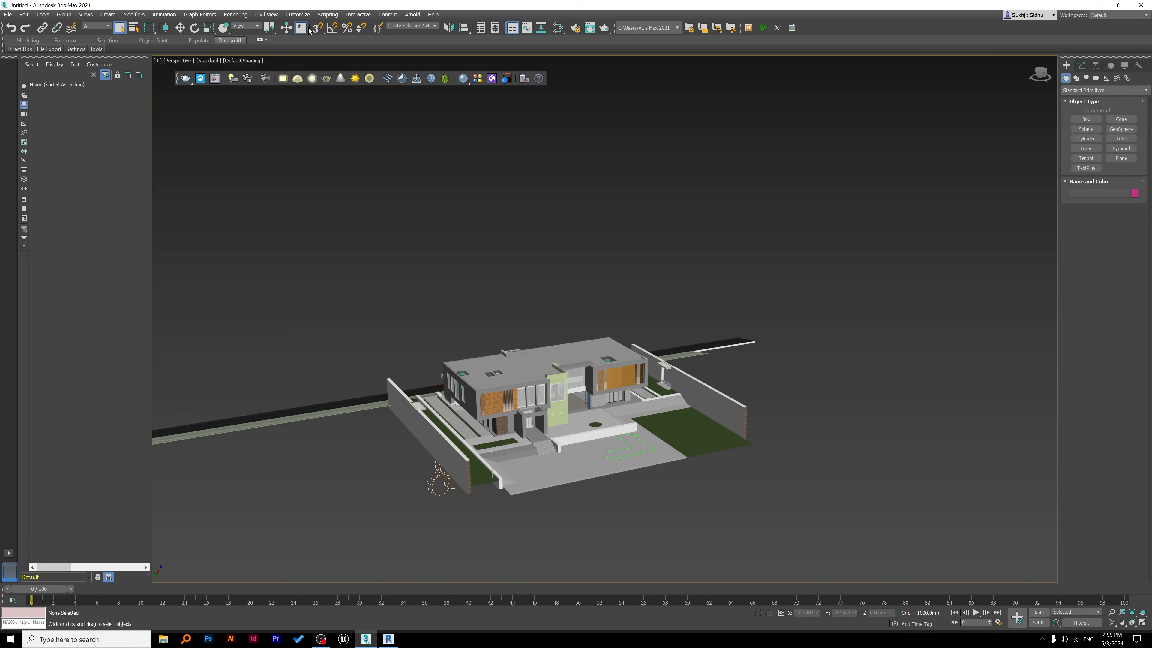
# - Set the scene's display unit scale to metric Millimeters in the units setup
pyautogui.click(297, 15)
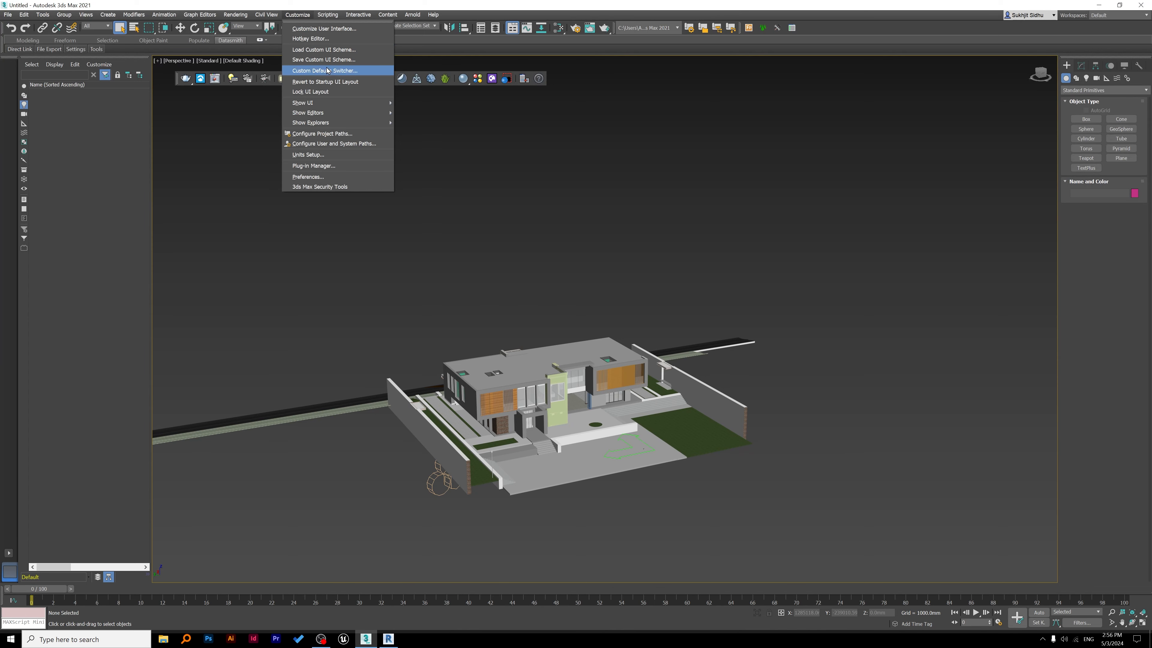
pyautogui.click(298, 153)
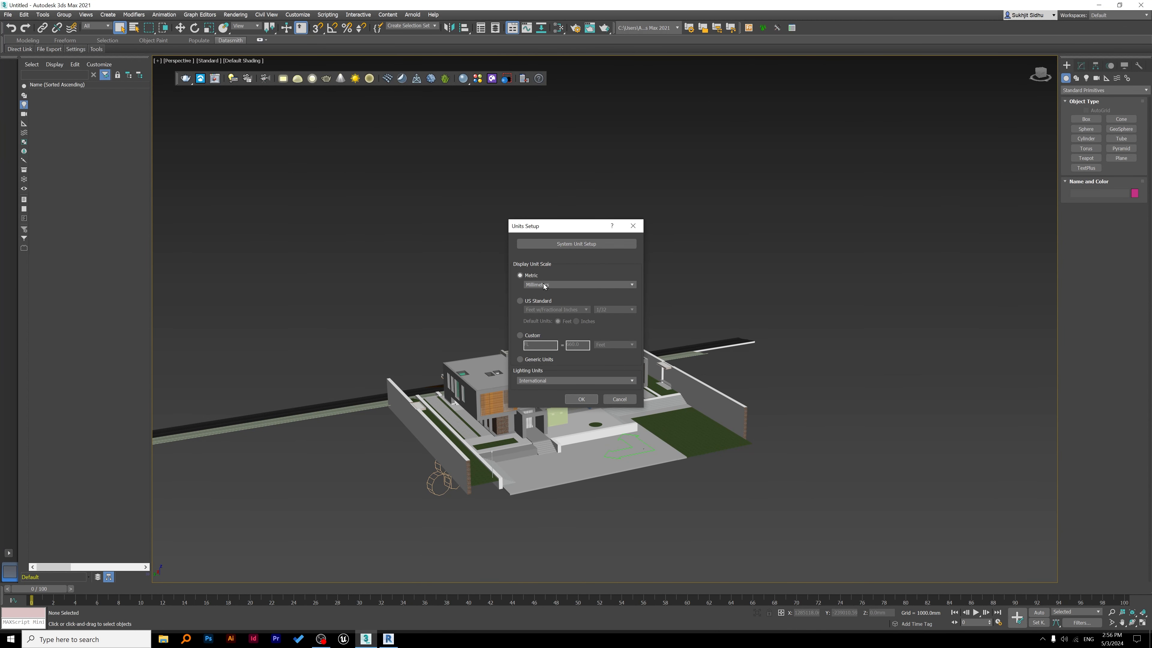
pyautogui.click(546, 286)
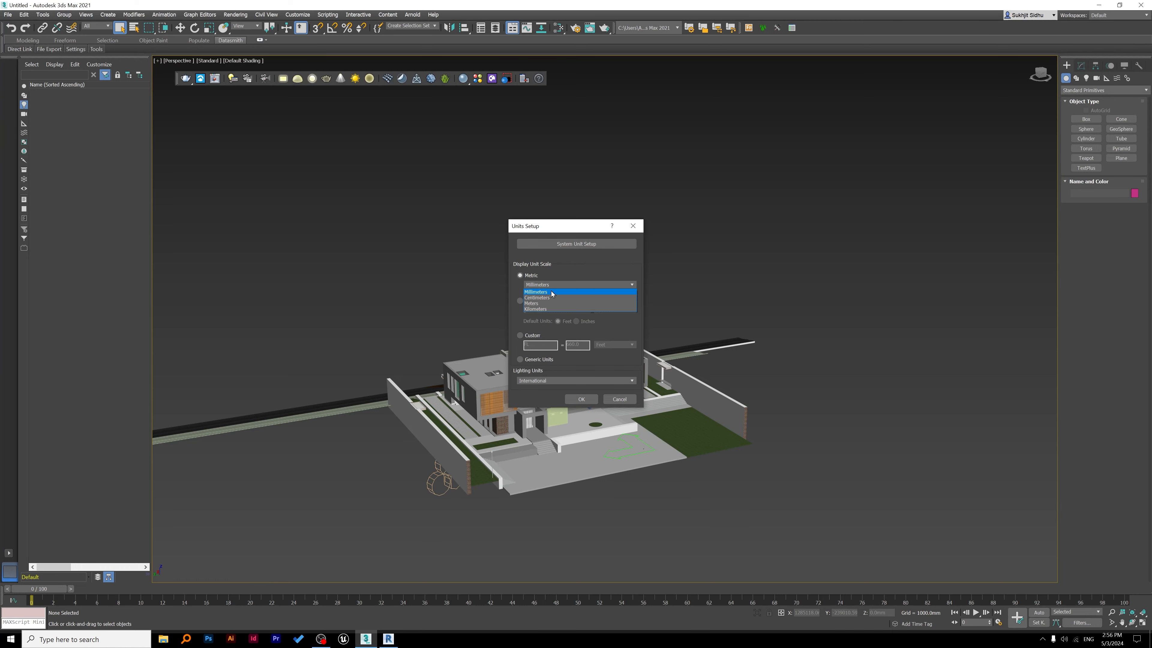
pyautogui.click(556, 290)
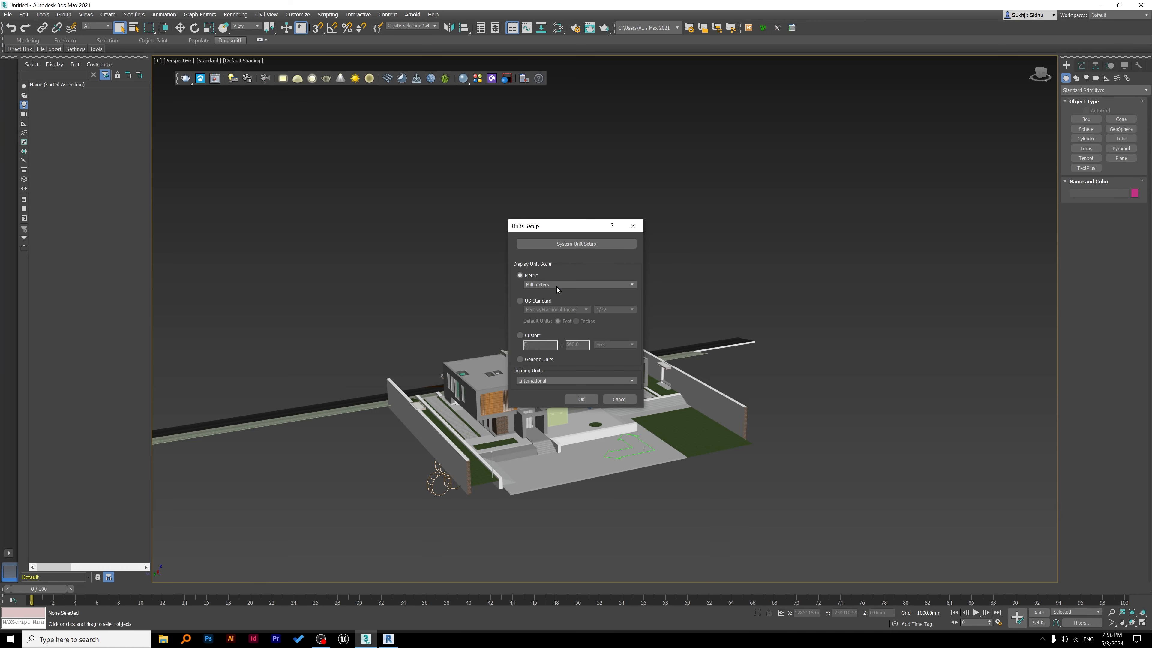
pyautogui.click(586, 399)
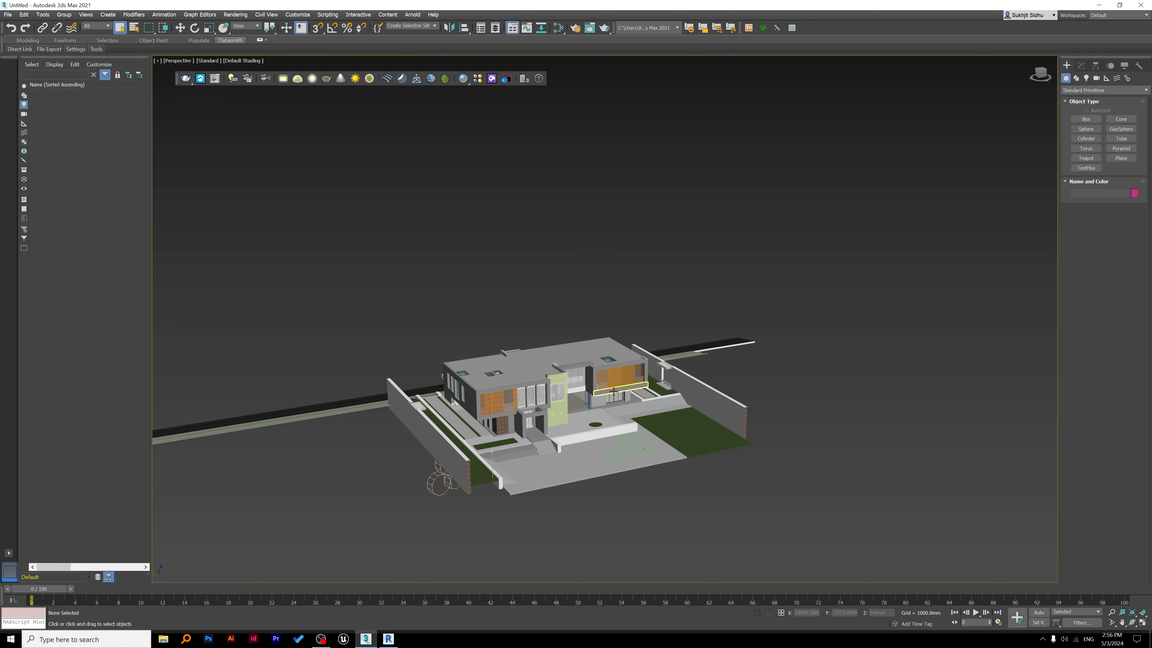
# - Select the imported "Views: {3D}" camera beside the house along with similar objects and delete it
pyautogui.click(436, 484)
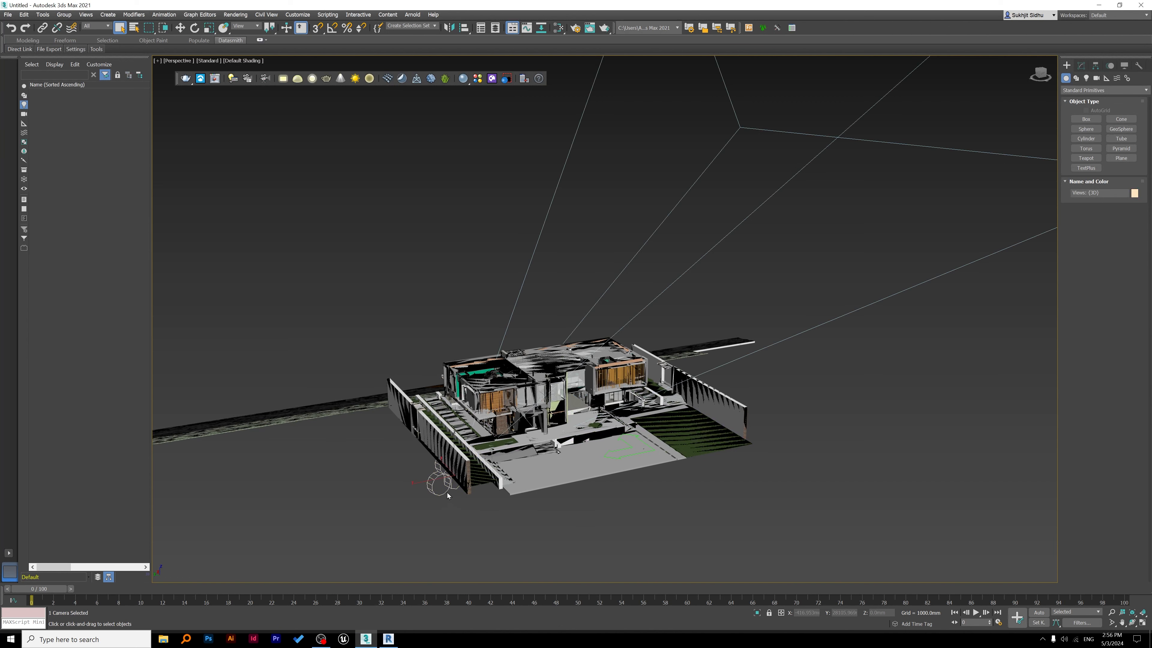
pyautogui.rightClick(434, 482)
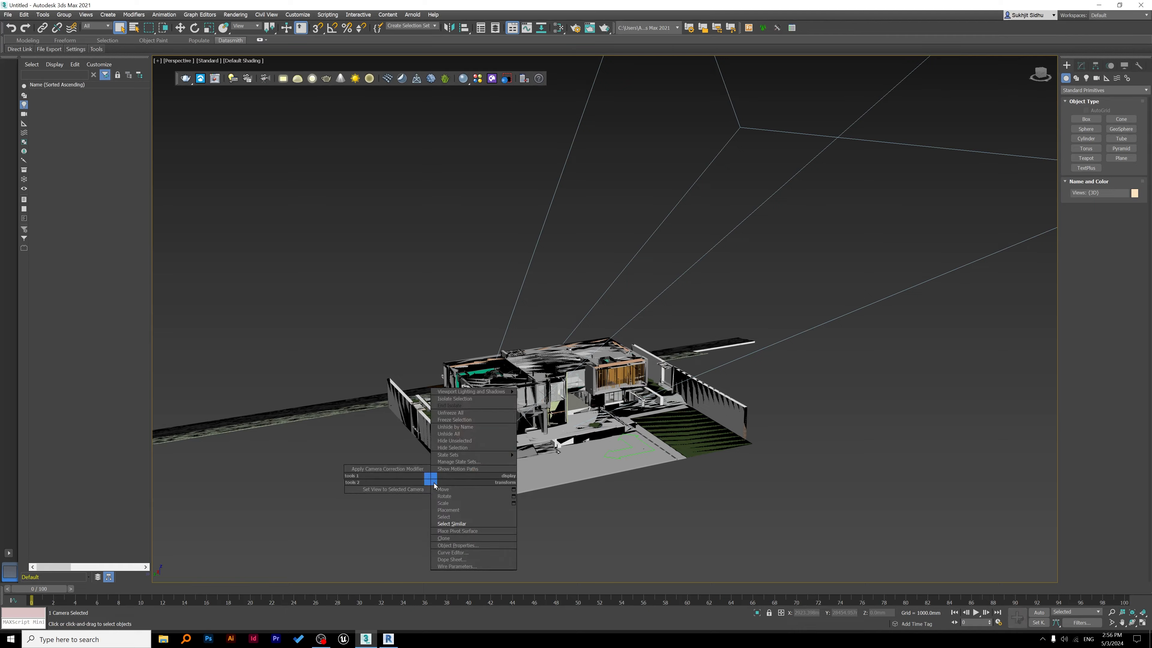
pyautogui.click(461, 524)
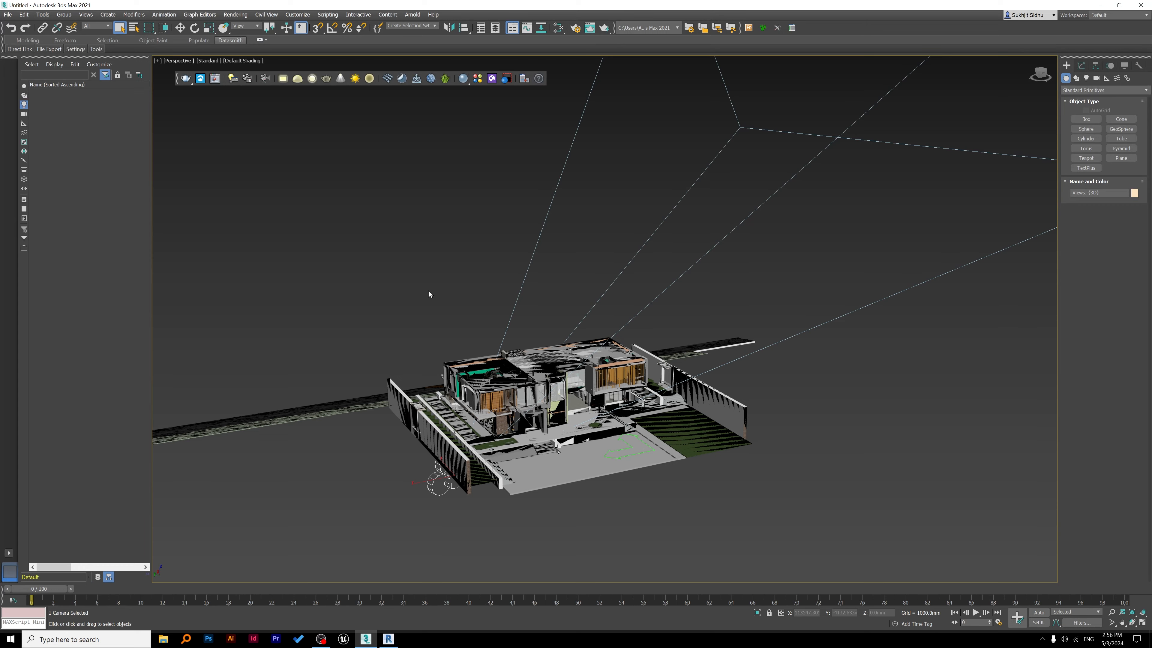
pyautogui.press('Delete')
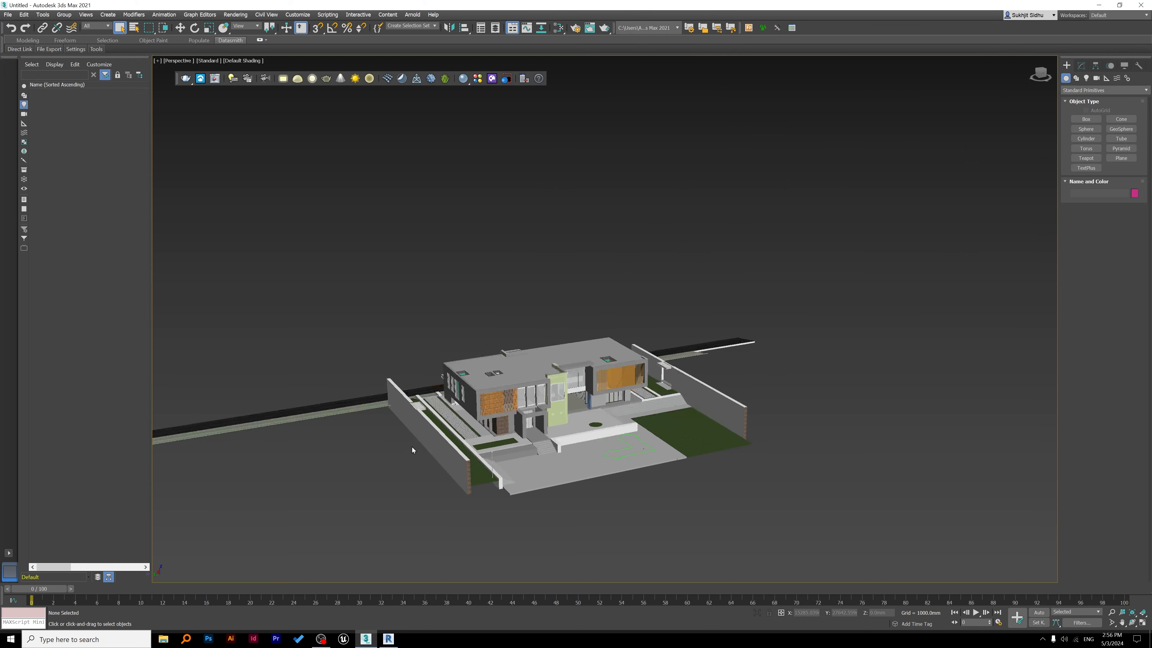
# - View the house from a raised front angle and select the grey paved floor in front of it
pyautogui.keyDown('alt'); pyautogui.moveTo(749, 414); pyautogui.dragTo(987, 234, button='middle'); pyautogui.keyUp('alt')
pyautogui.moveTo(631, 303); pyautogui.dragTo(595, 284, button='middle')
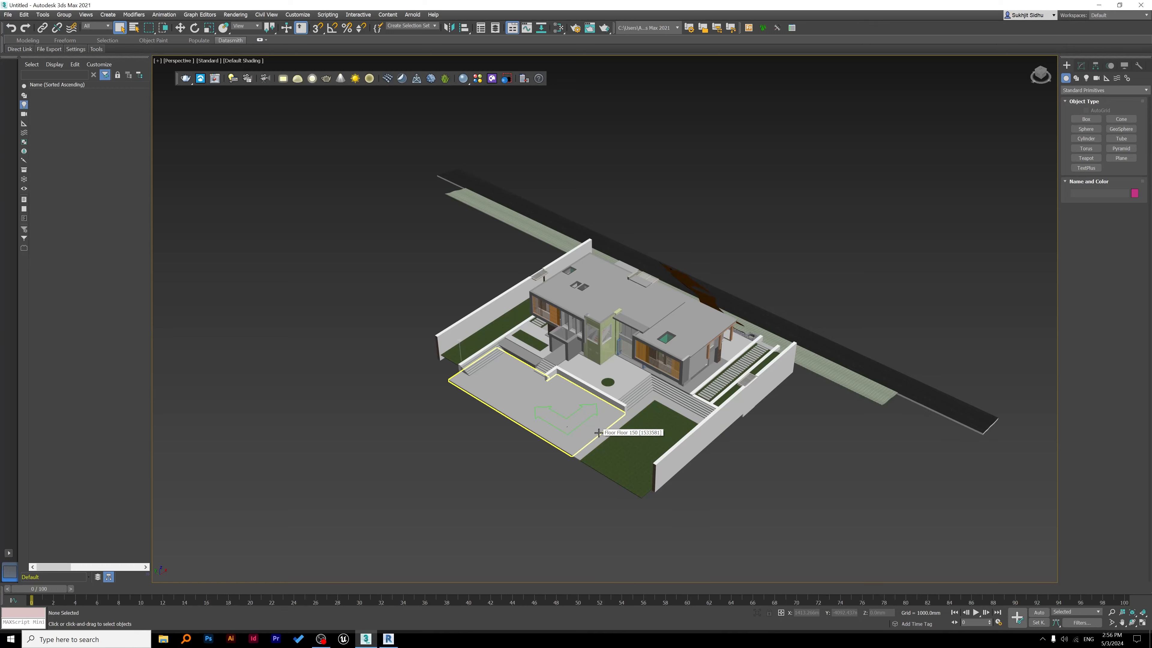
pyautogui.keyDown('alt'); pyautogui.moveTo(599, 433); pyautogui.dragTo(601, 426, button='middle'); pyautogui.keyUp('alt')
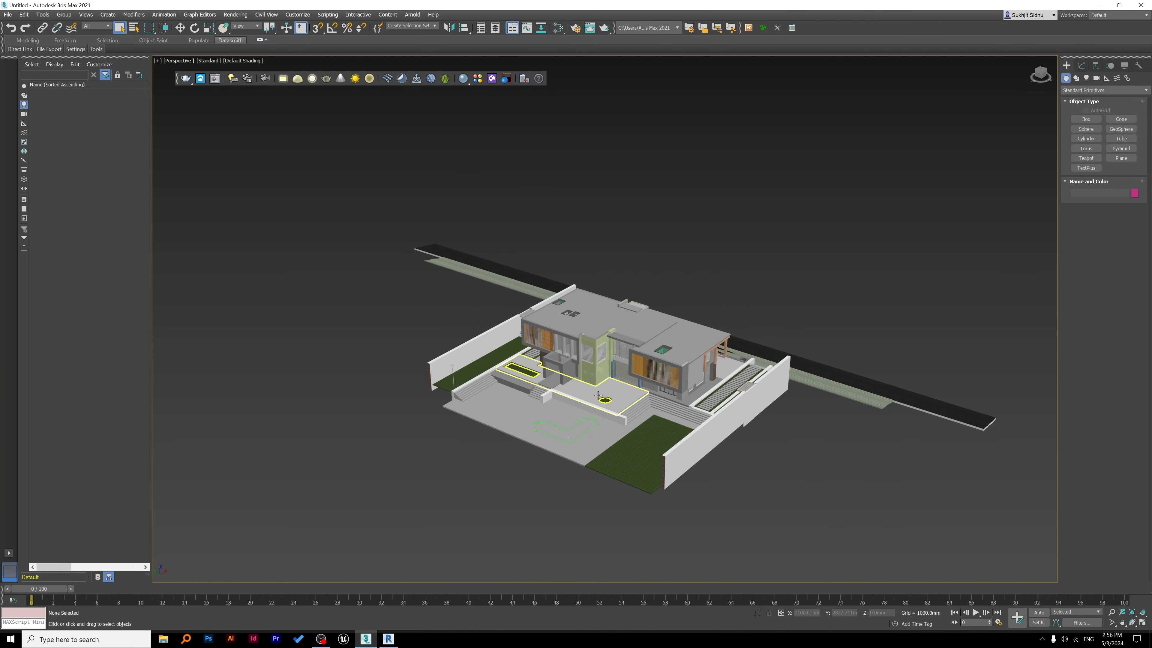
pyautogui.click(508, 409)
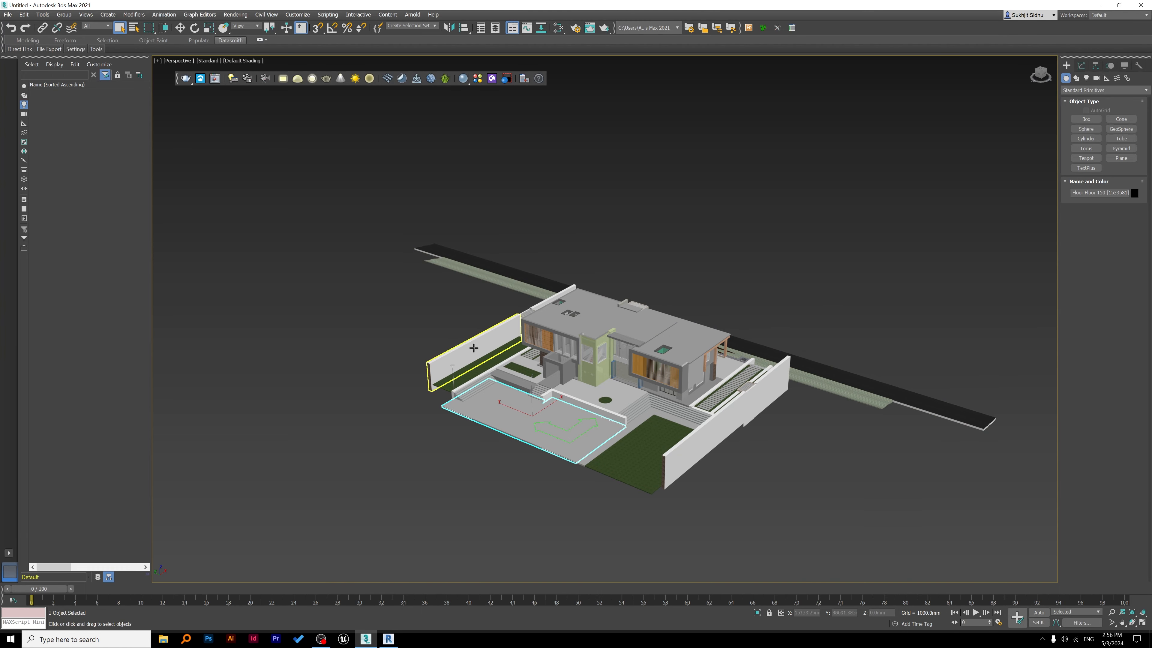
# - Bind the linked file "Forest House 3D Test 2.rvt" into the scene through the link manager, then close the manager
pyautogui.click(8, 16)
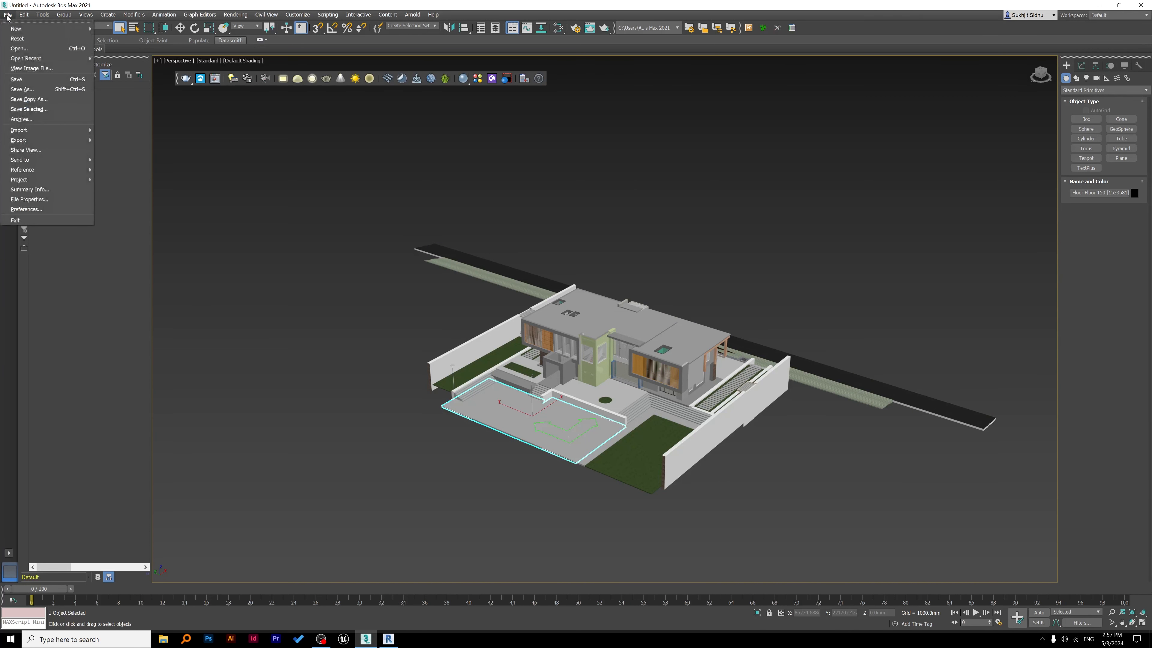
pyautogui.moveTo(51, 174)
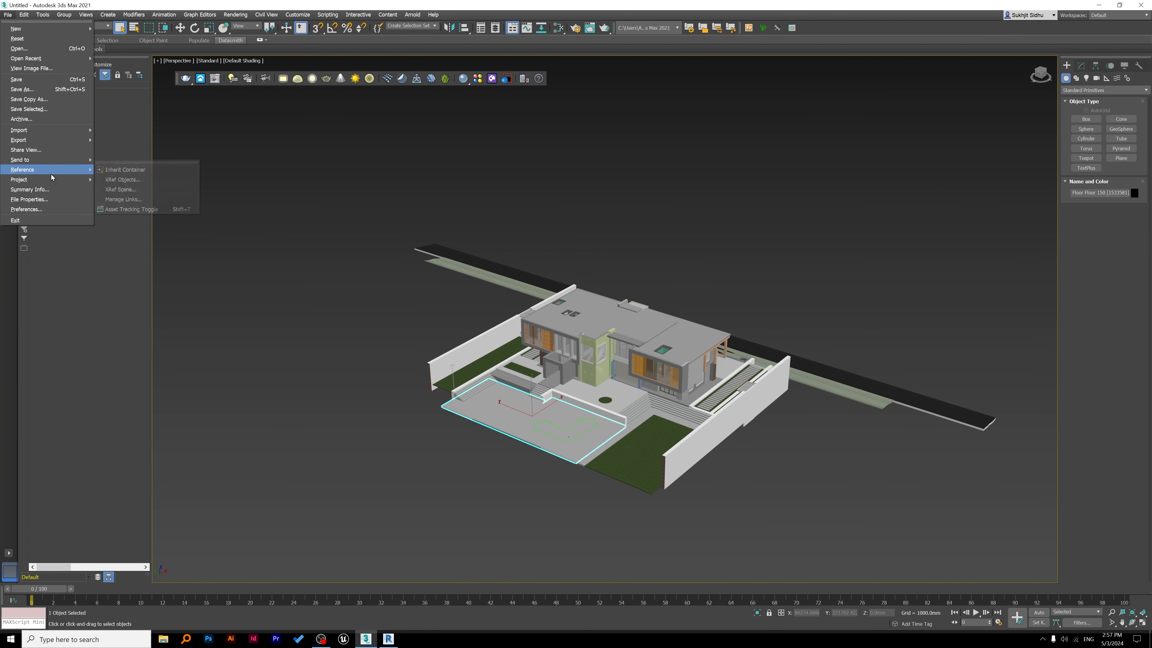
pyautogui.click(129, 201)
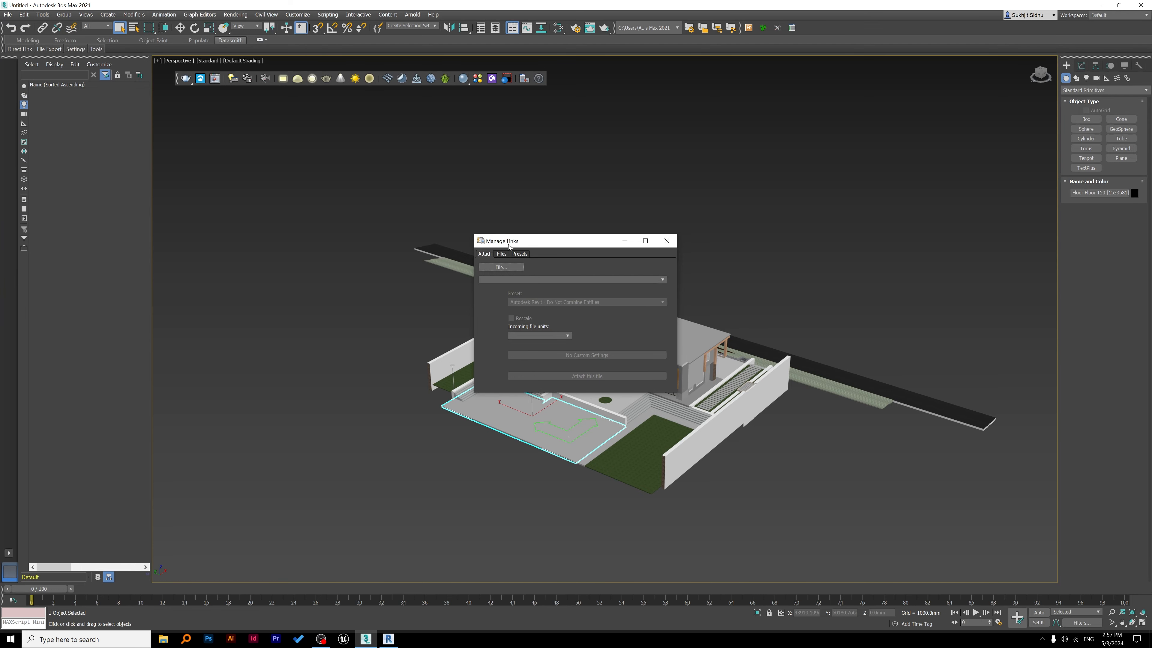
pyautogui.click(503, 254)
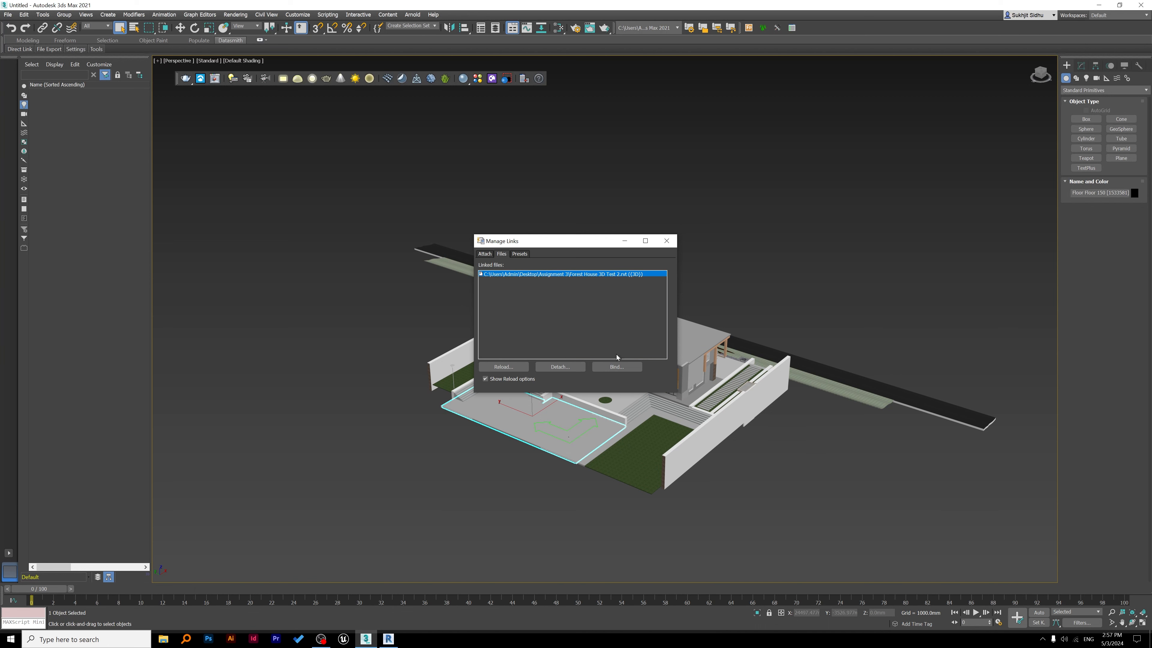
pyautogui.click(619, 366)
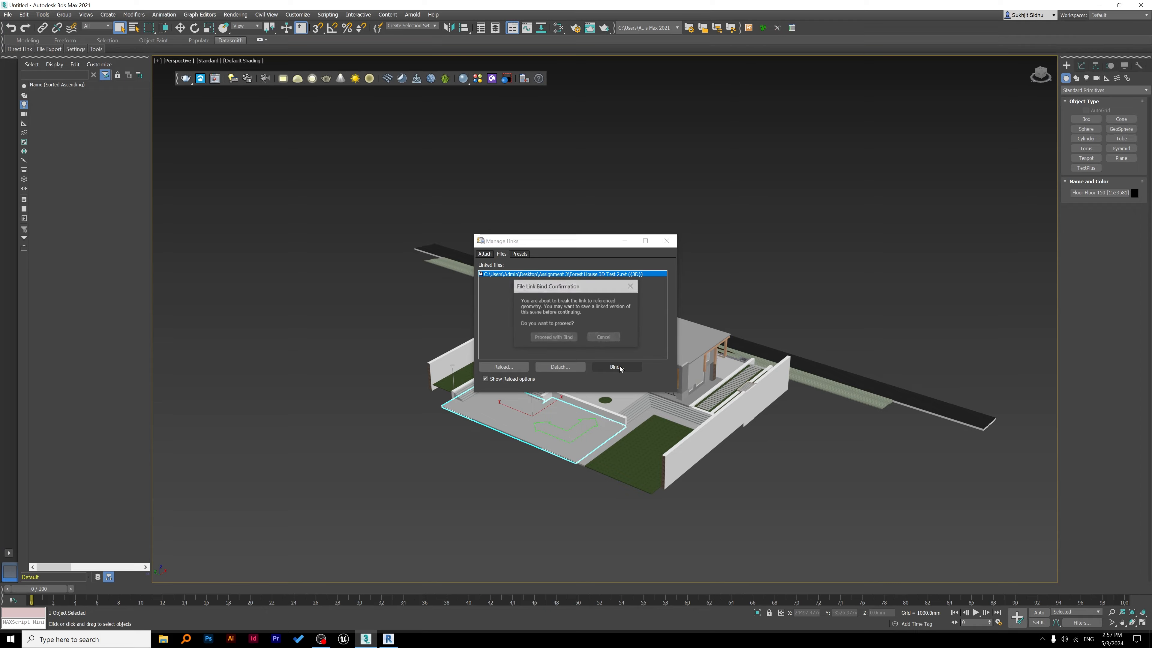
pyautogui.click(553, 338)
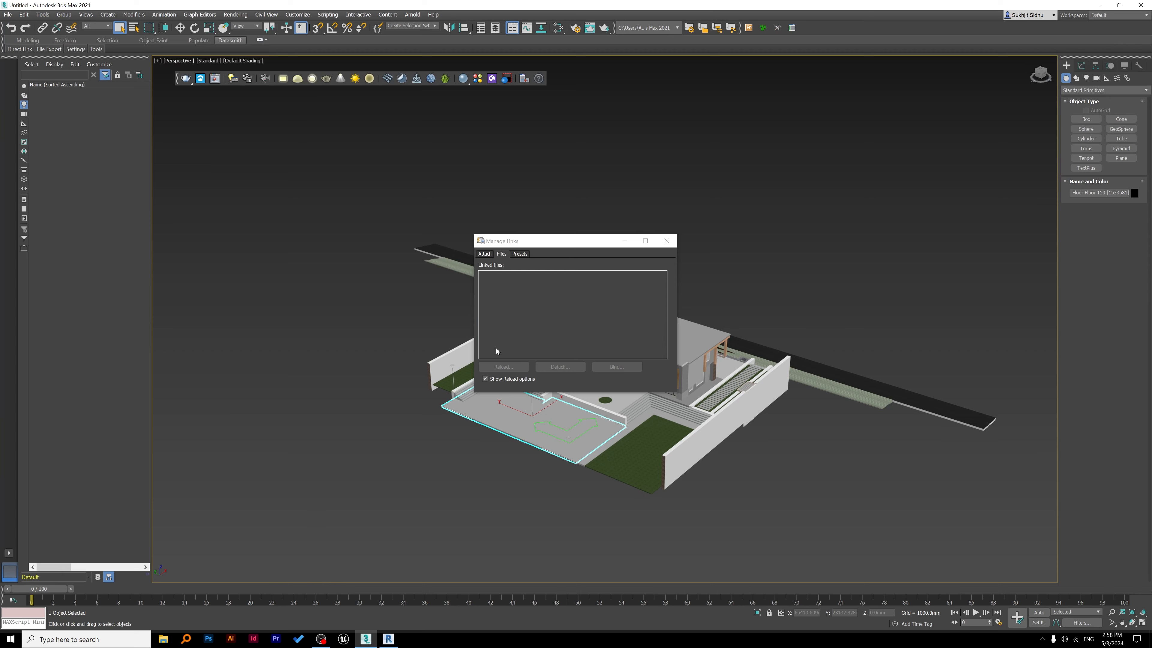
pyautogui.click(666, 240)
# - Save the scene as "3DS Max" in the Assignment 3 folder on the Desktop
pyautogui.click(8, 14)
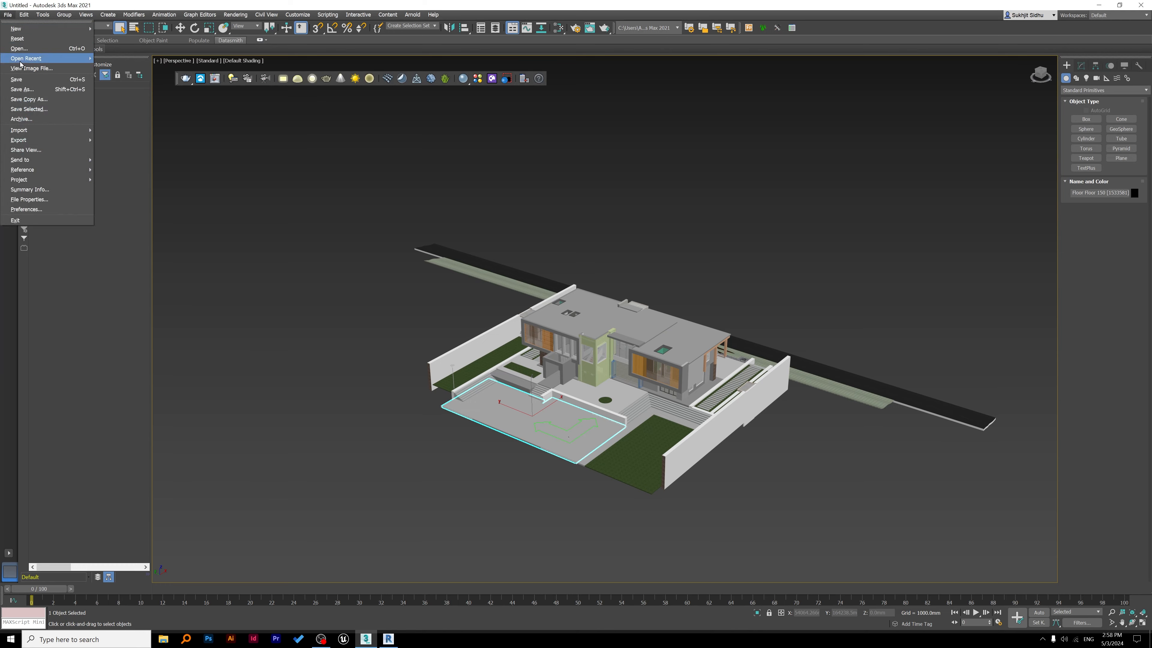
pyautogui.click(21, 89)
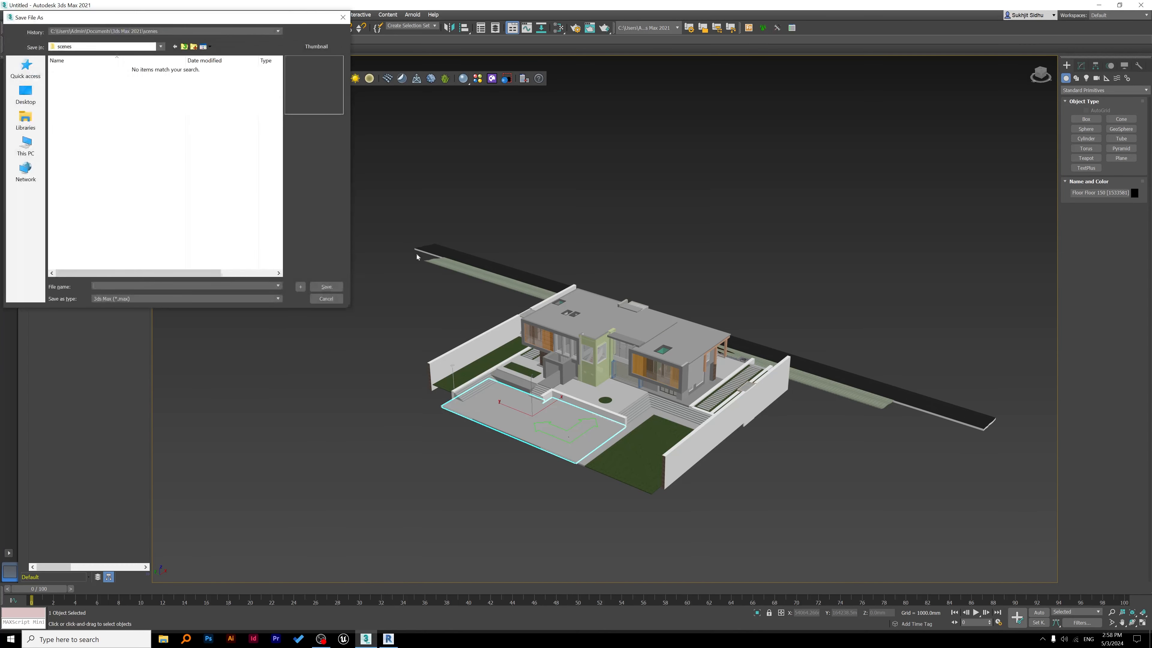
pyautogui.click(32, 98)
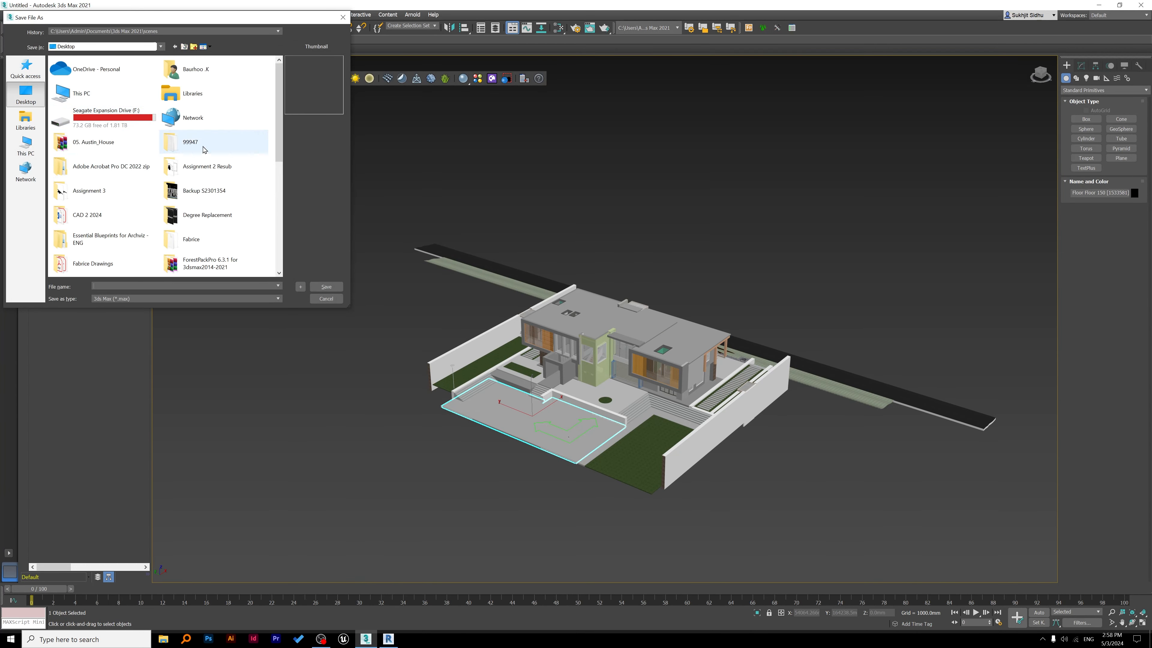
pyautogui.doubleClick(117, 191)
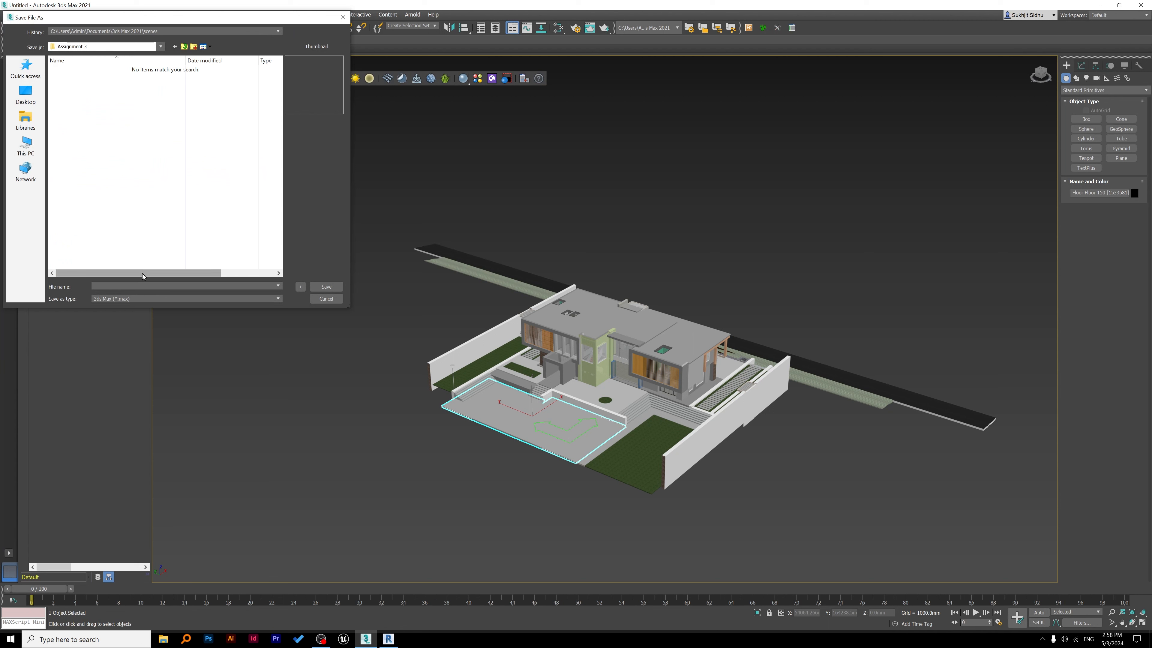
pyautogui.click(154, 284)
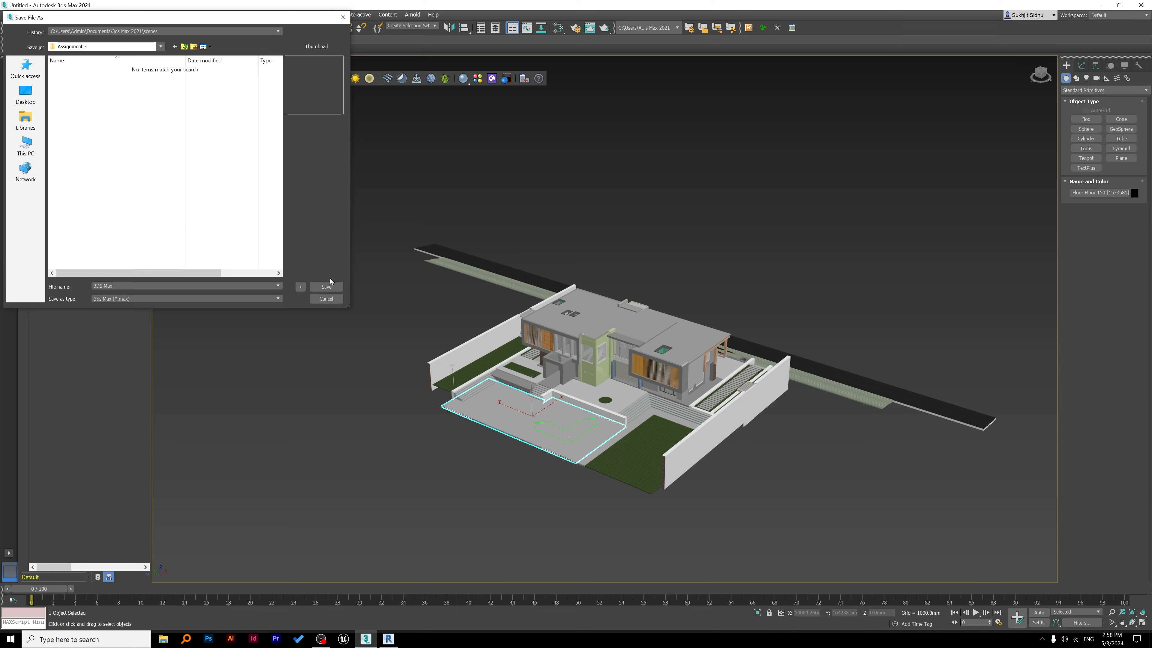
pyautogui.click(329, 286)
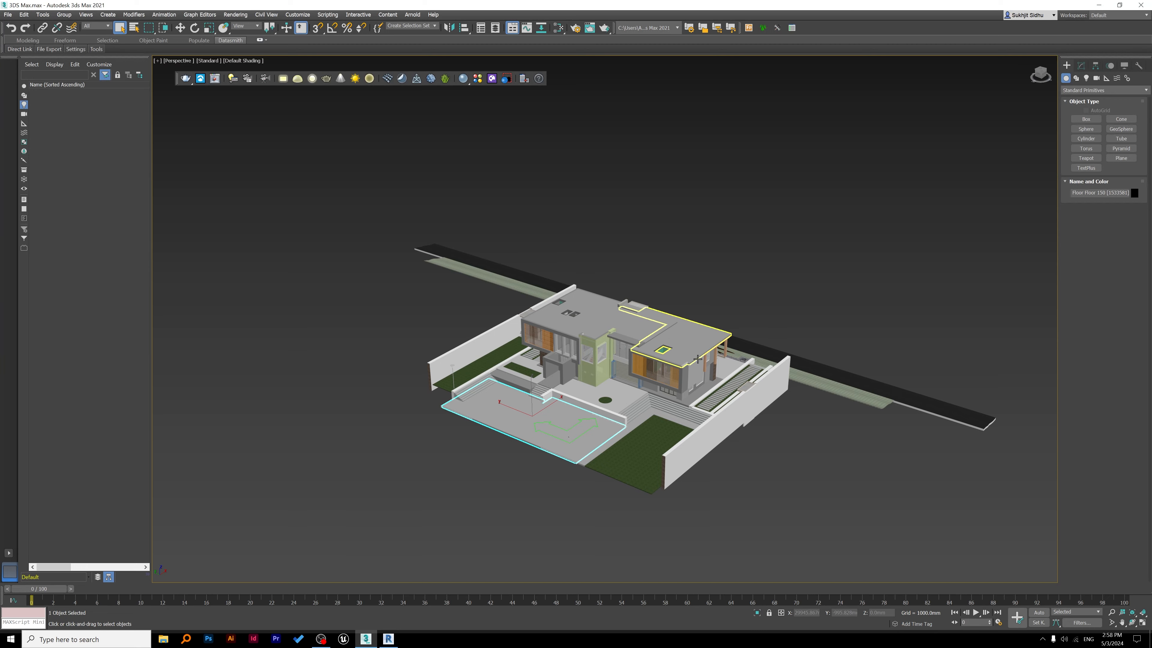
pyautogui.moveTo(605, 423); pyautogui.dragTo(486, 406, button='middle')
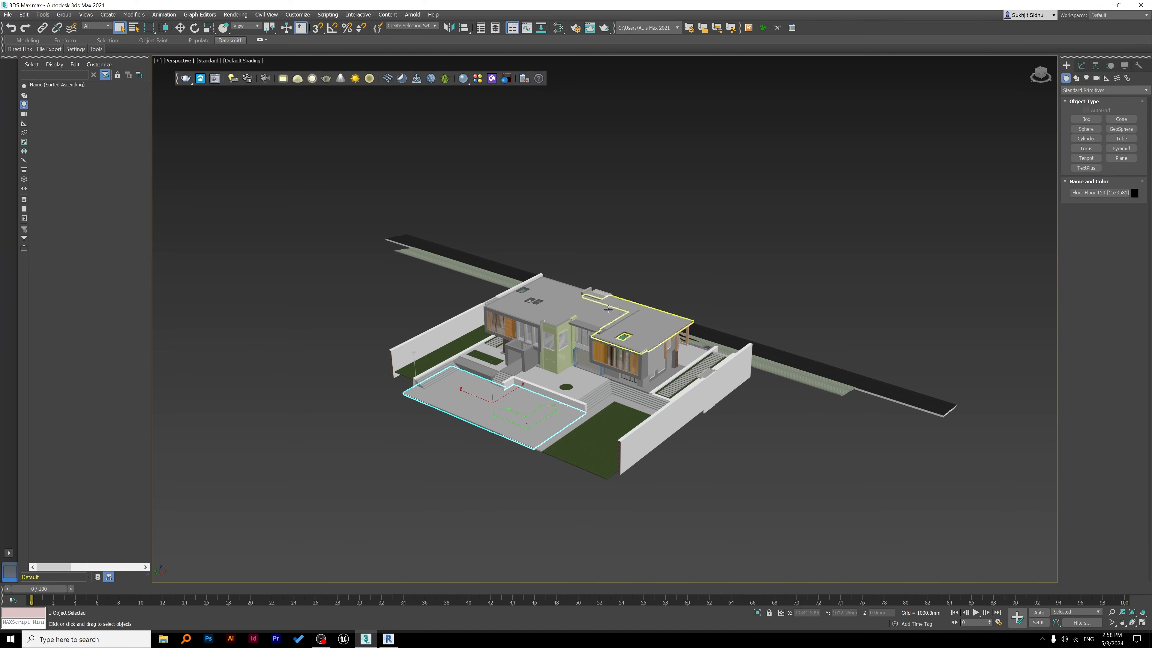
# - Select the front steps mass beside the paved floor and add a UVW Map modifier to it
pyautogui.click(403, 510)
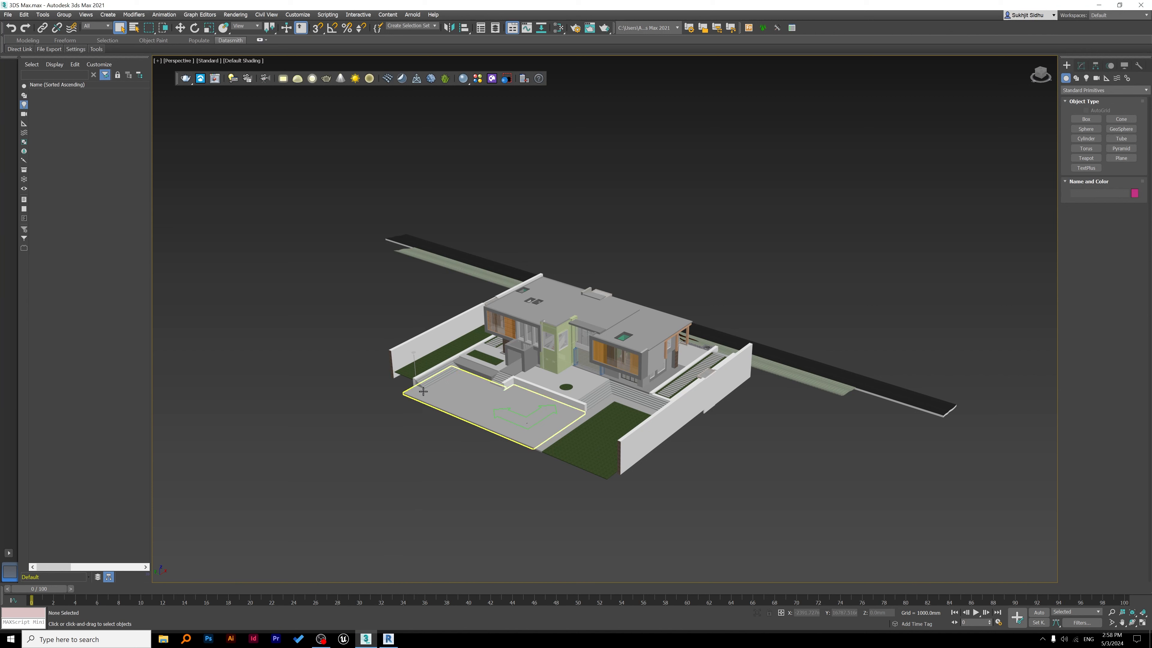
pyautogui.click(455, 378)
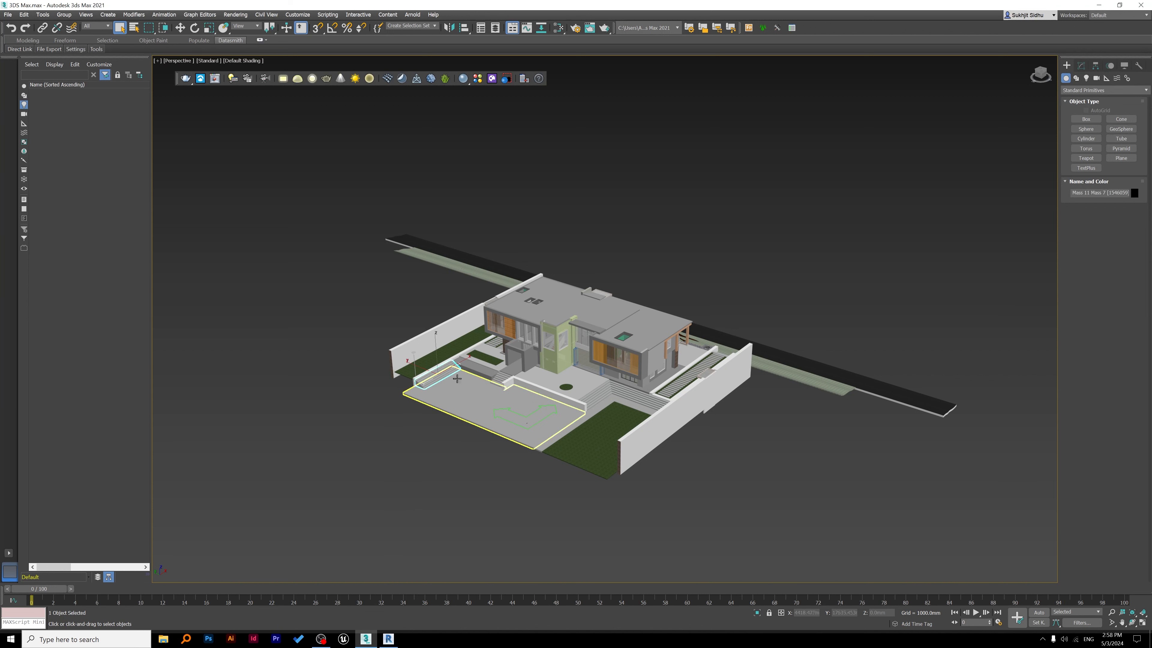
pyautogui.click(1081, 66)
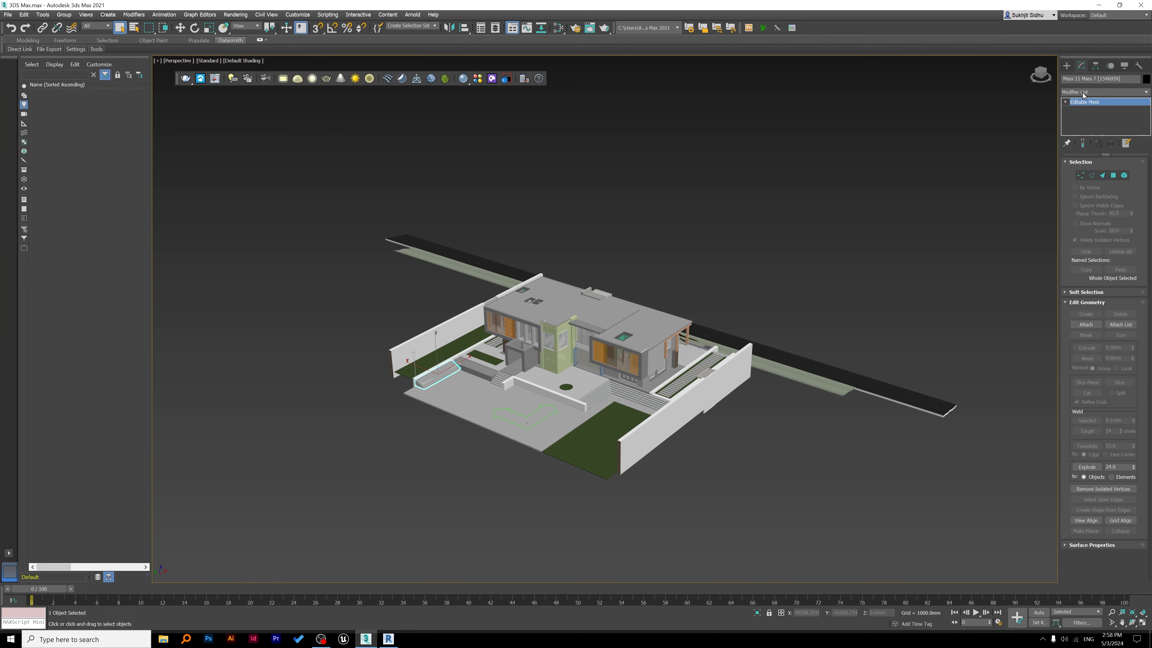
pyautogui.click(1083, 92)
pyautogui.scroll(-15, 1092, 376)
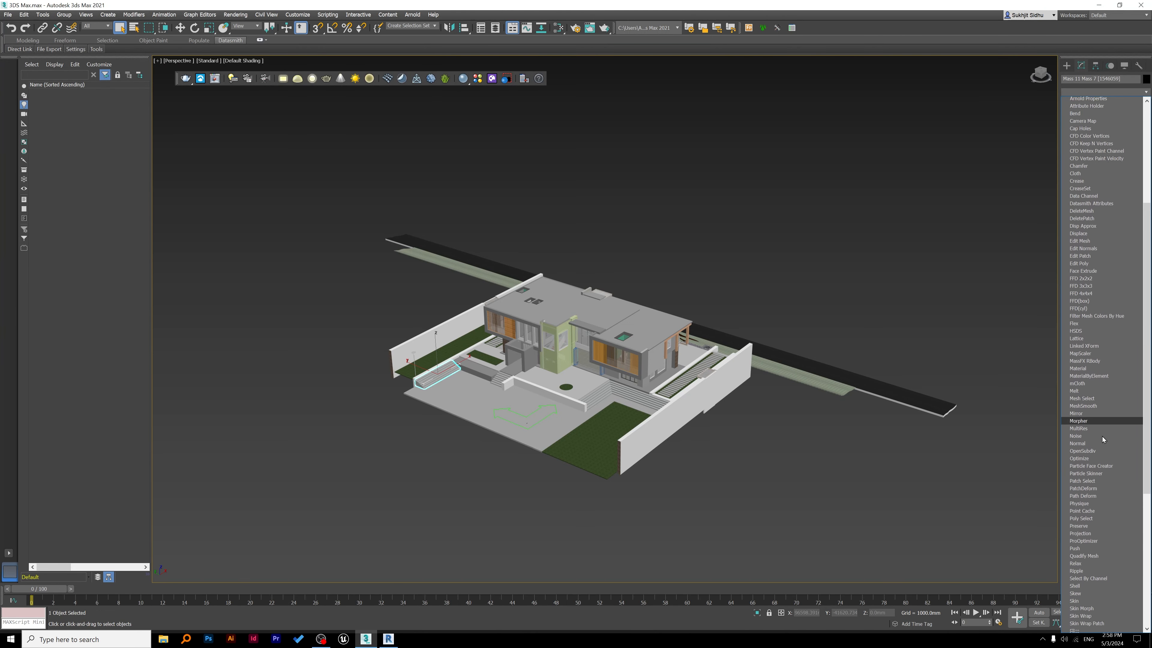
pyautogui.scroll(-3, 1102, 500)
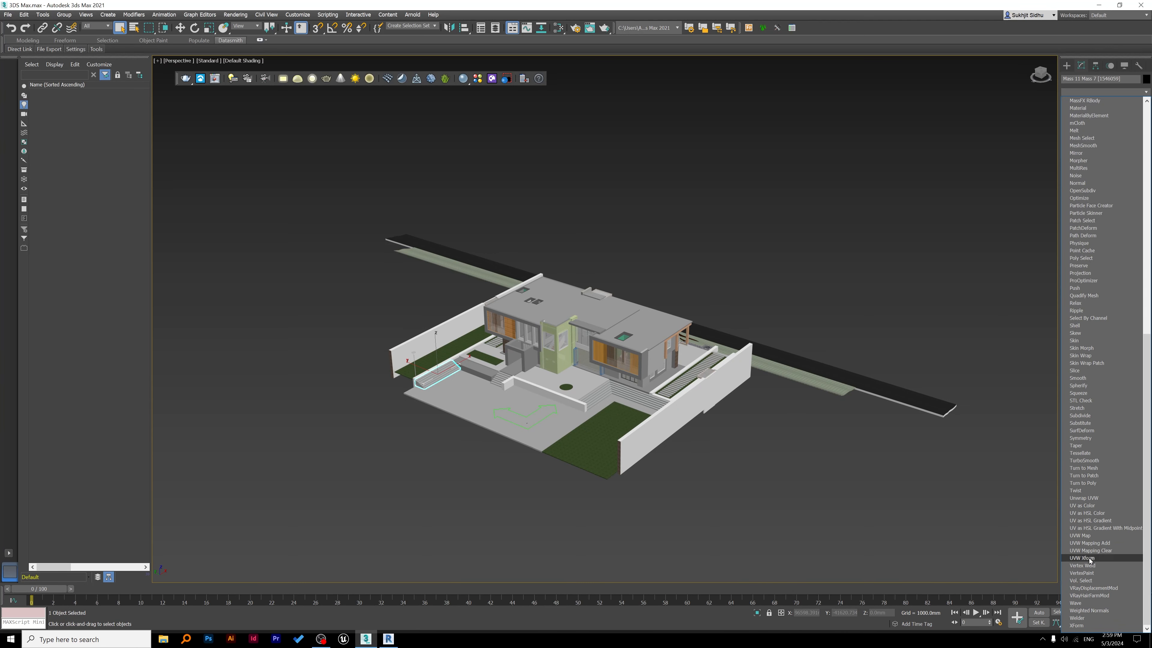
pyautogui.click(1079, 536)
# - Set the steps' UVW Map to Box mapping with length, width and height of 1000 mm each
pyautogui.press('z')
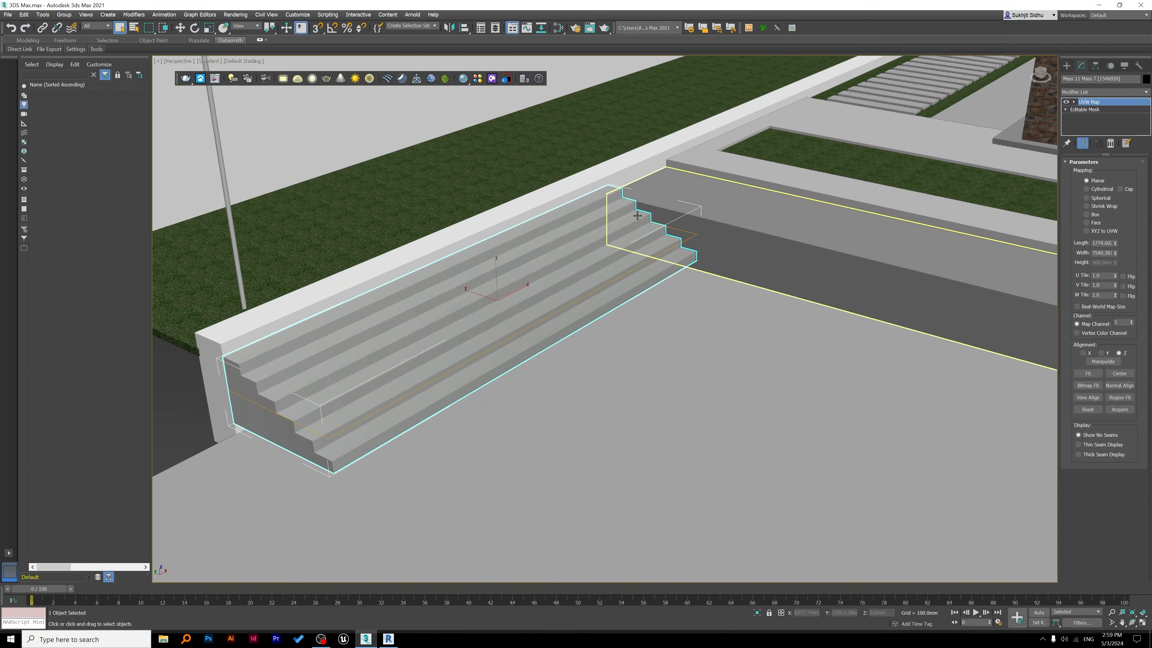
pyautogui.click(1087, 215)
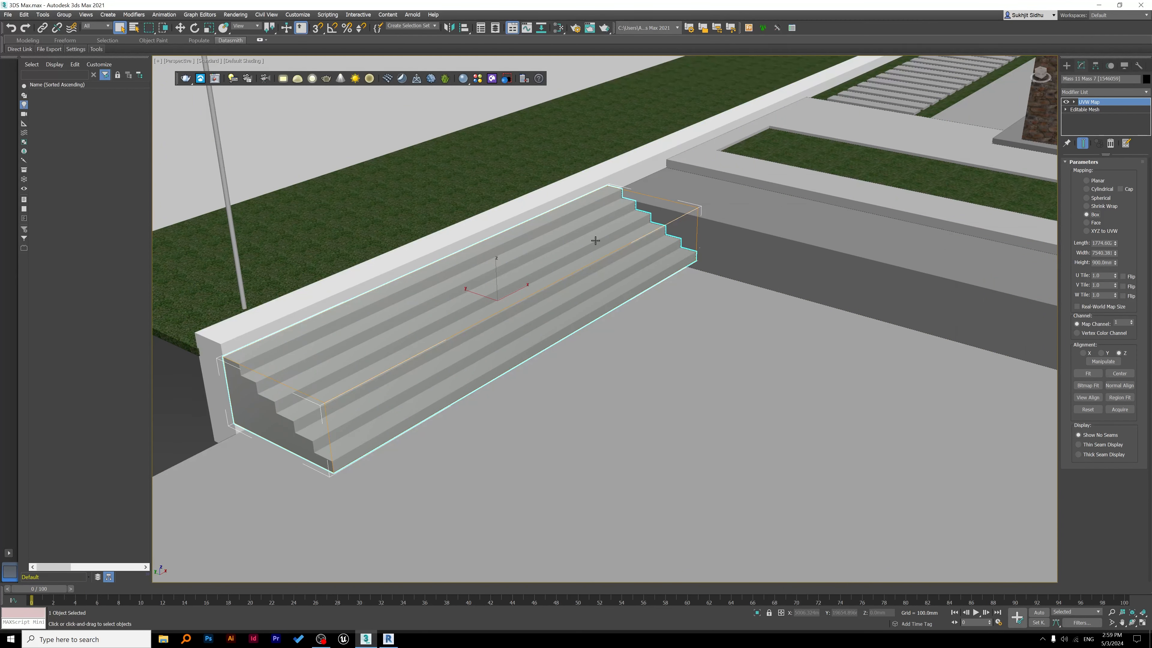
pyautogui.click(1103, 241)
pyautogui.write('1000')
pyautogui.press('Tab')
pyautogui.write('1000')
pyautogui.press('Tab')
pyautogui.write('1')
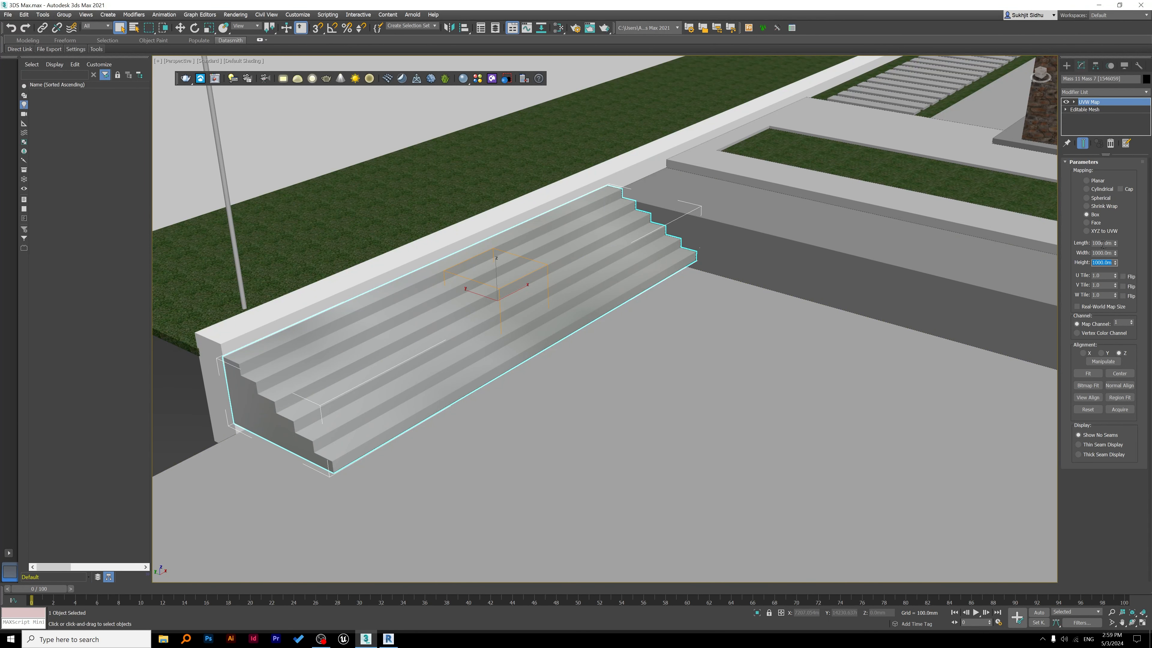
# - Reselect the steps mass and copy its UVW Map modifier
pyautogui.click(611, 463)
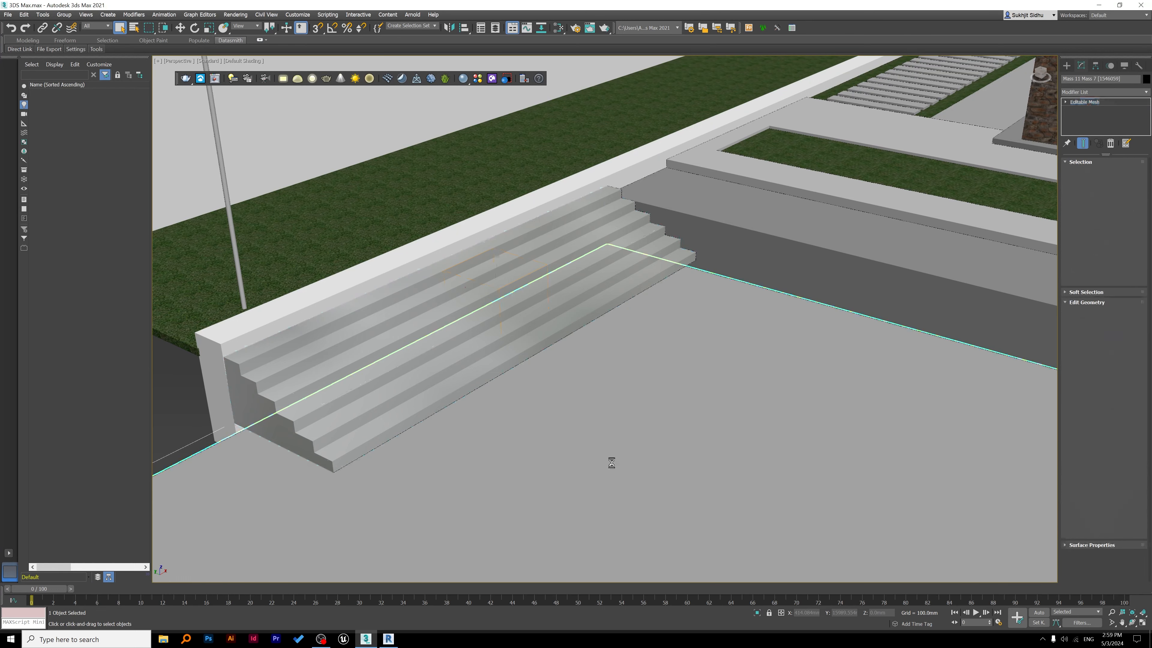
pyautogui.click(607, 279)
pyautogui.rightClick(1088, 102)
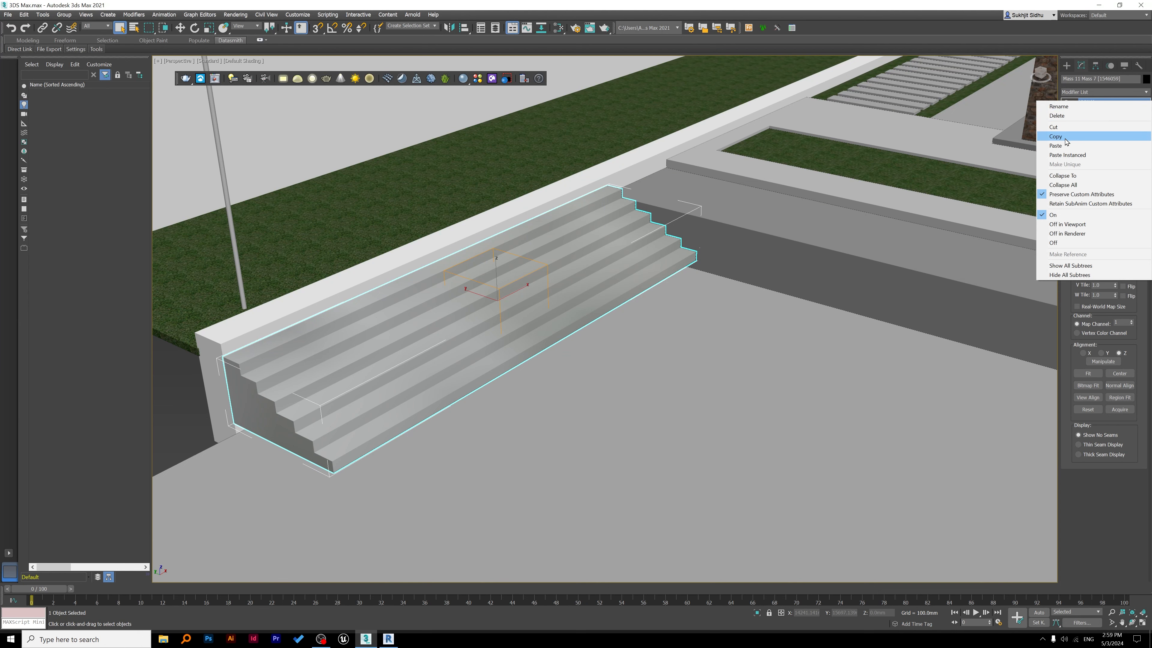
pyautogui.click(1065, 137)
# - Select the entire house and site model and show all object types in the scene explorer
pyautogui.scroll(-12, 726, 422)
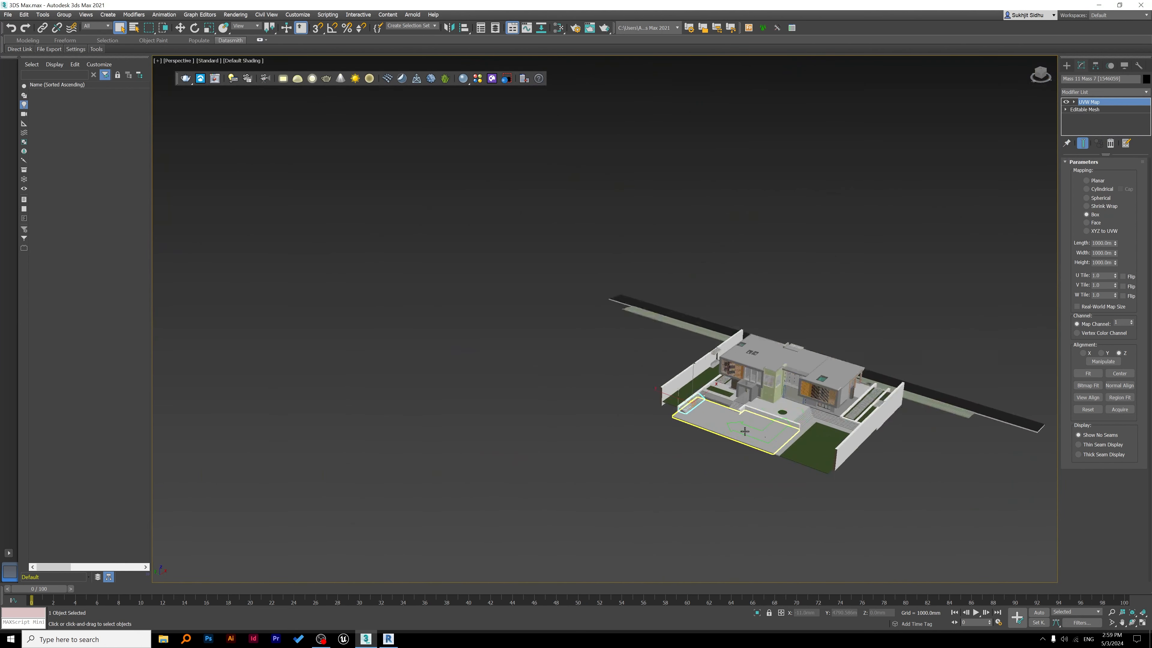
pyautogui.moveTo(745, 431); pyautogui.dragTo(691, 425, button='middle')
pyautogui.click(903, 520)
pyautogui.moveTo(939, 500); pyautogui.dragTo(813, 435)
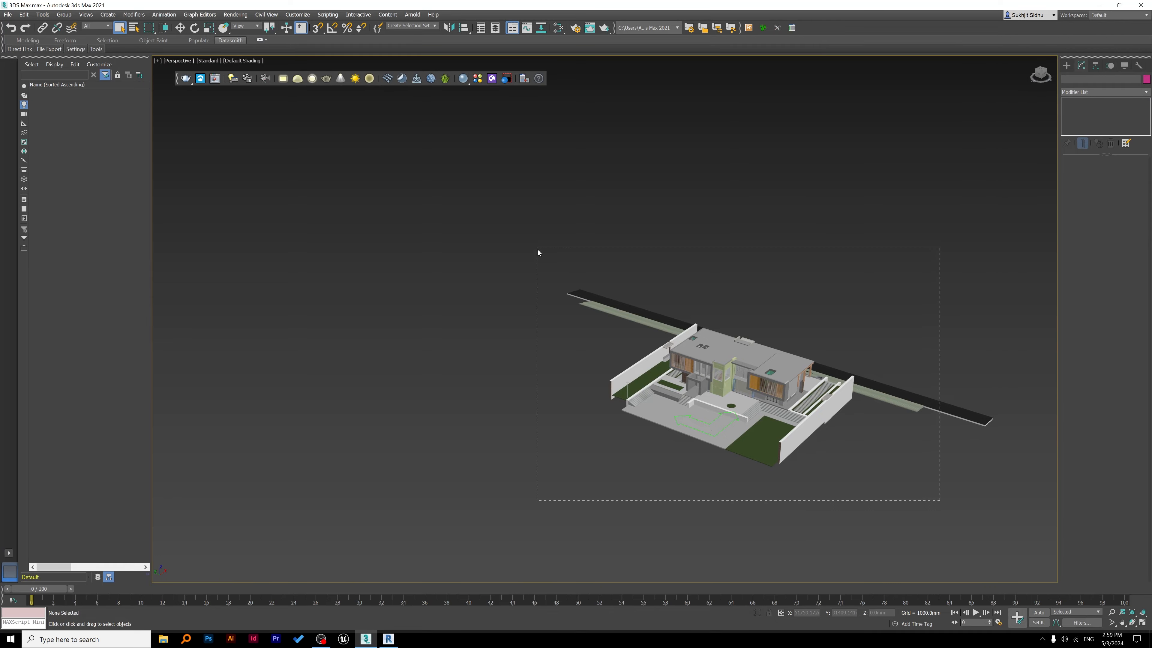
pyautogui.moveTo(537, 250); pyautogui.dragTo(538, 250)
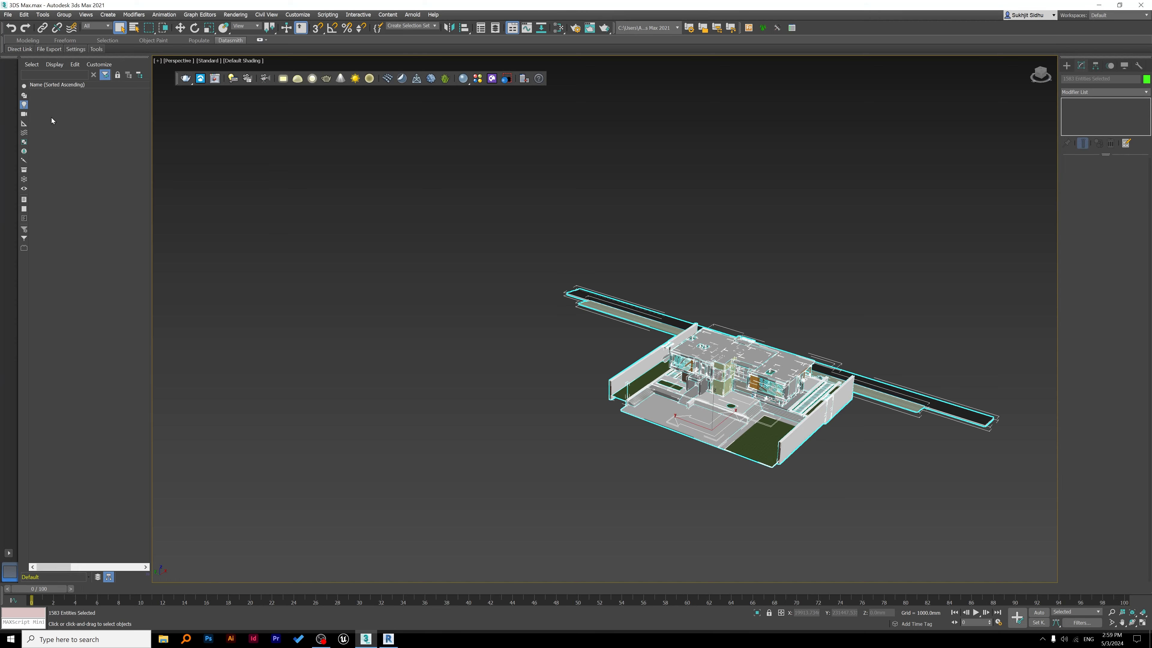
pyautogui.keyDown('alt'); pyautogui.click(25, 105); pyautogui.keyUp('alt')
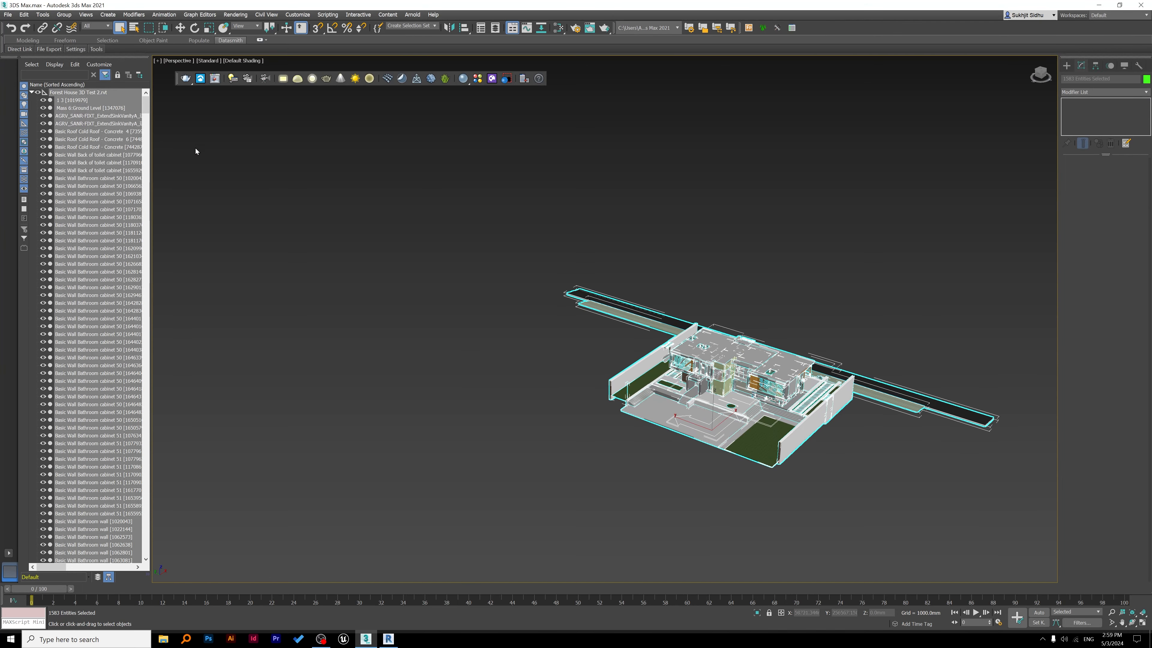
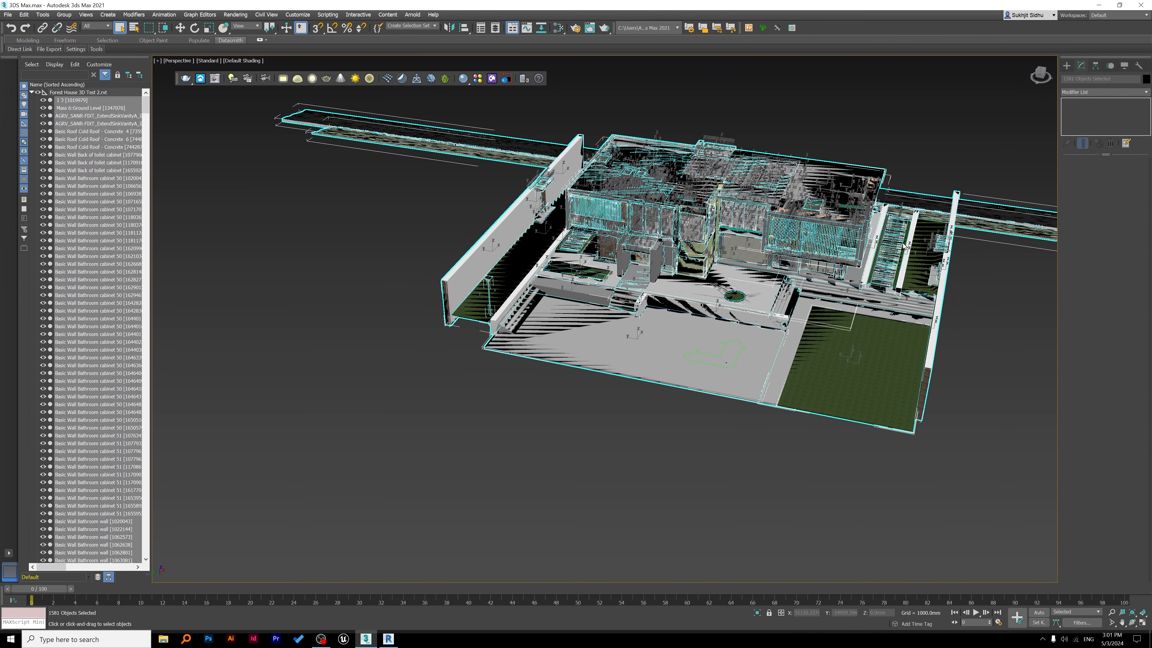
# - Apply the copied UVW Map modifier to all selected model objects, then clear the selection
pyautogui.scroll(-3, 726, 231)
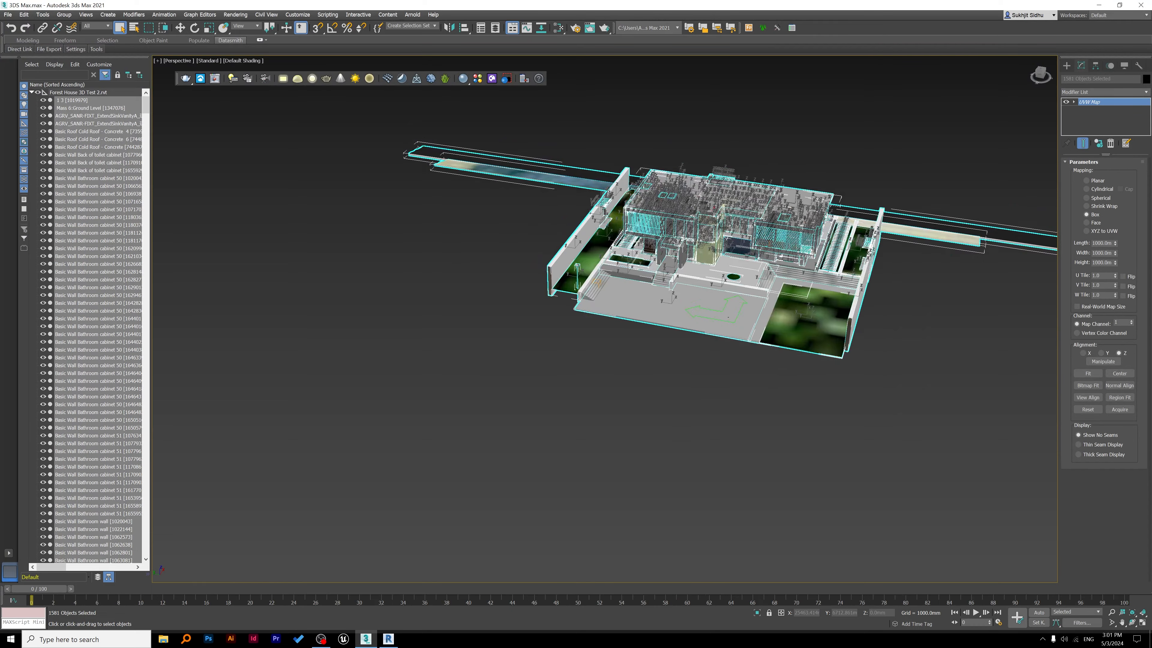
pyautogui.scroll(3, 691, 317)
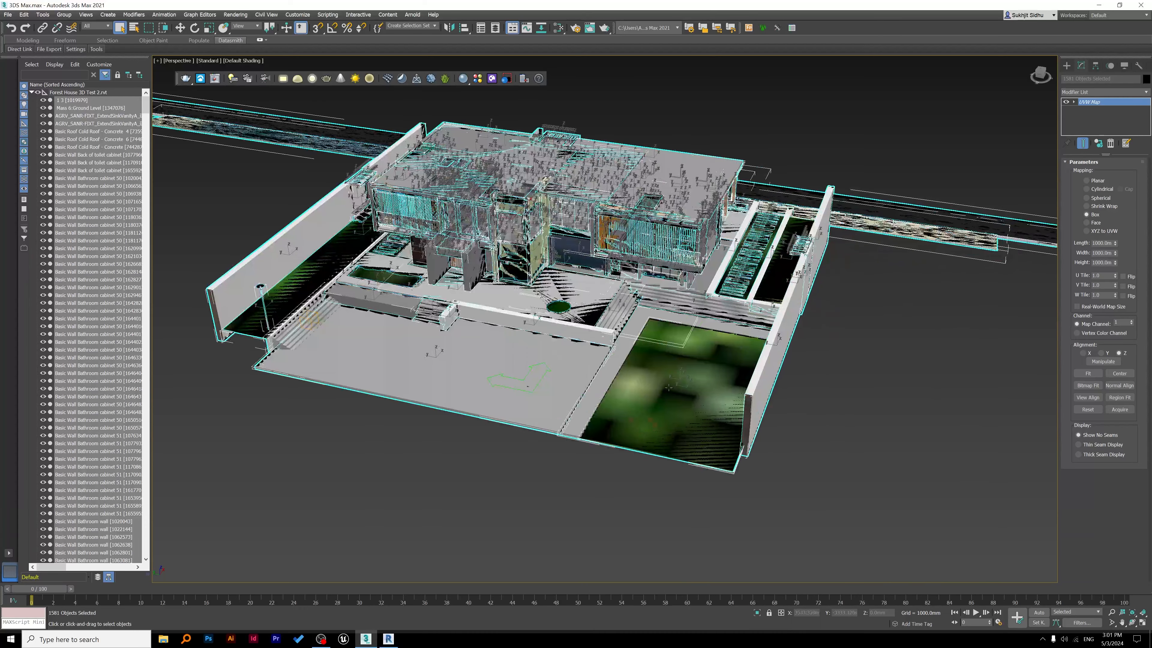
pyautogui.keyDown('alt'); pyautogui.moveTo(668, 388); pyautogui.dragTo(767, 391, button='middle'); pyautogui.keyUp('alt')
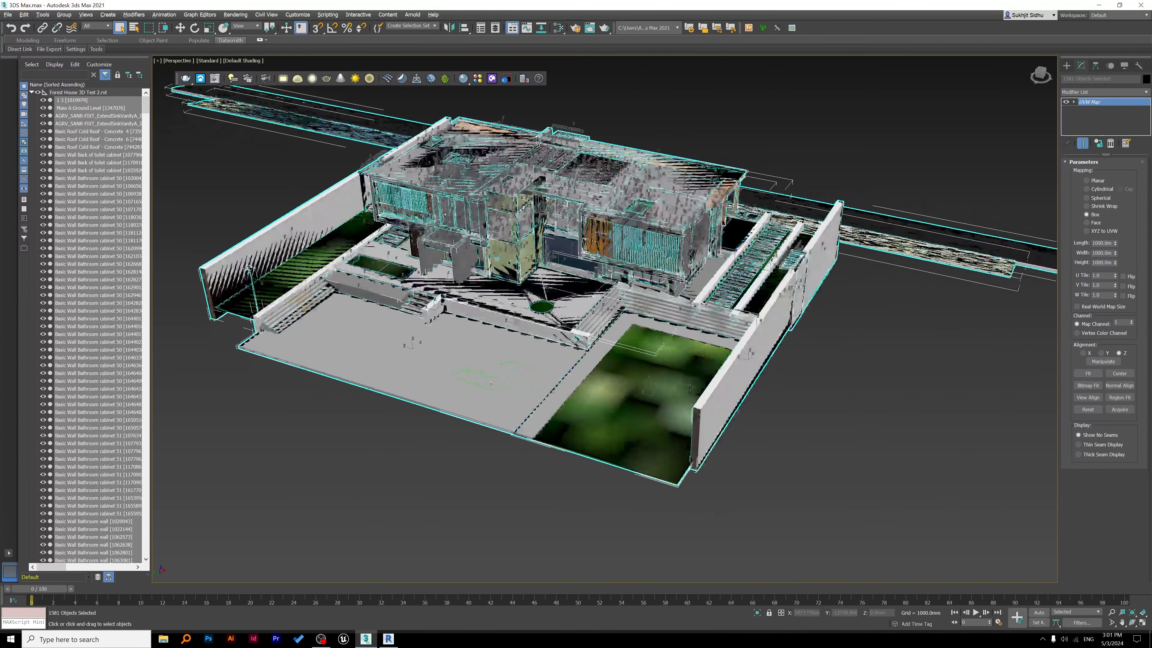
pyautogui.click(766, 392)
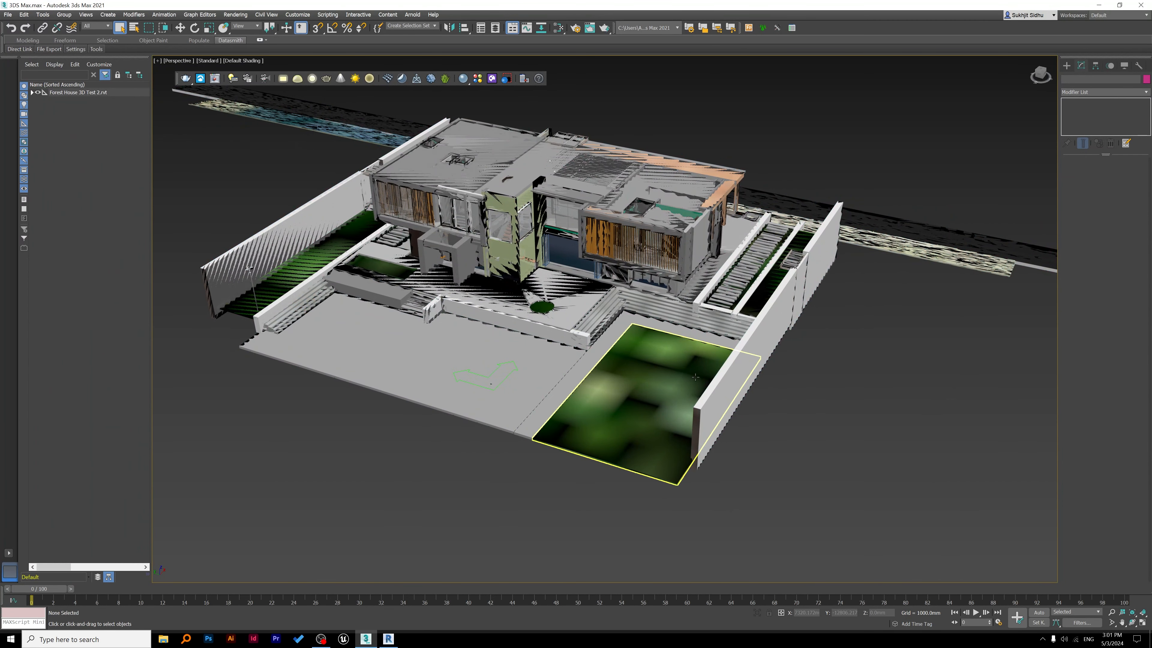
pyautogui.scroll(-4, 695, 377)
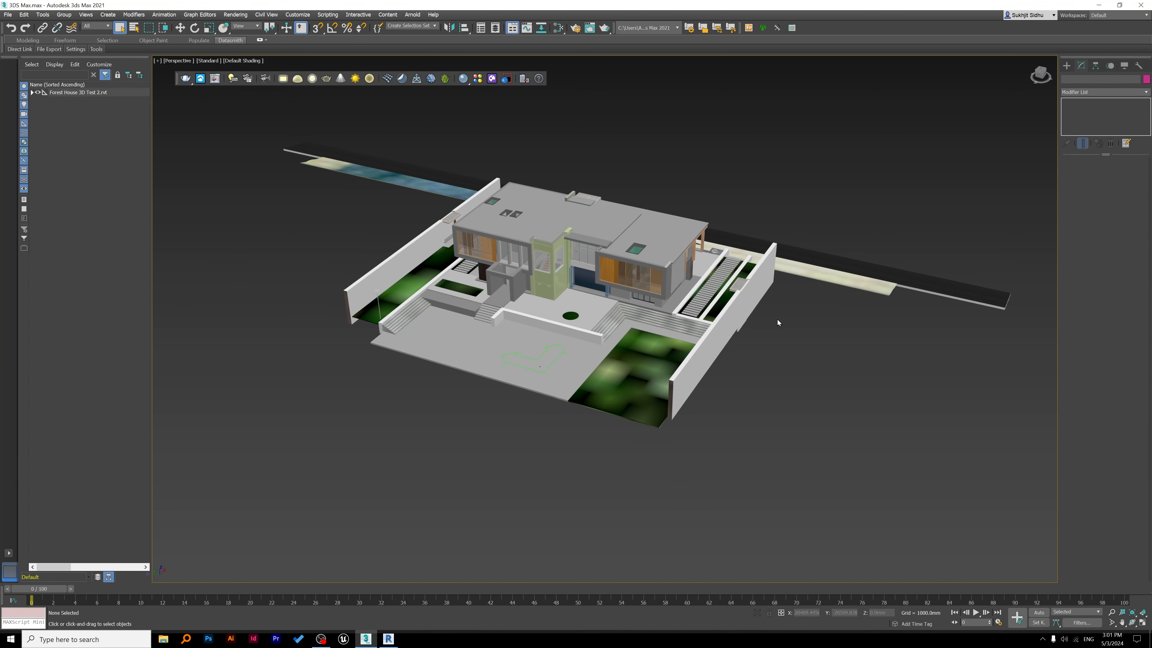
pyautogui.moveTo(831, 327); pyautogui.dragTo(802, 329, button='middle')
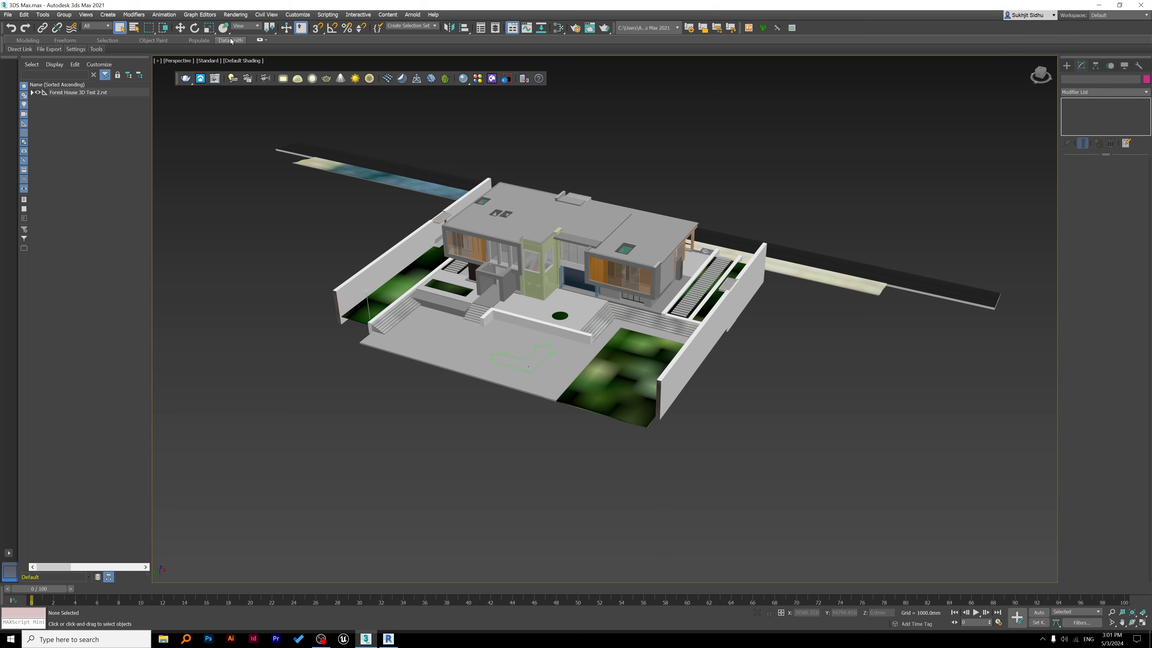
# - Start a Datasmith export of the whole scene and choose the Assignment 3 folder on the Desktop as its destination
pyautogui.click(44, 50)
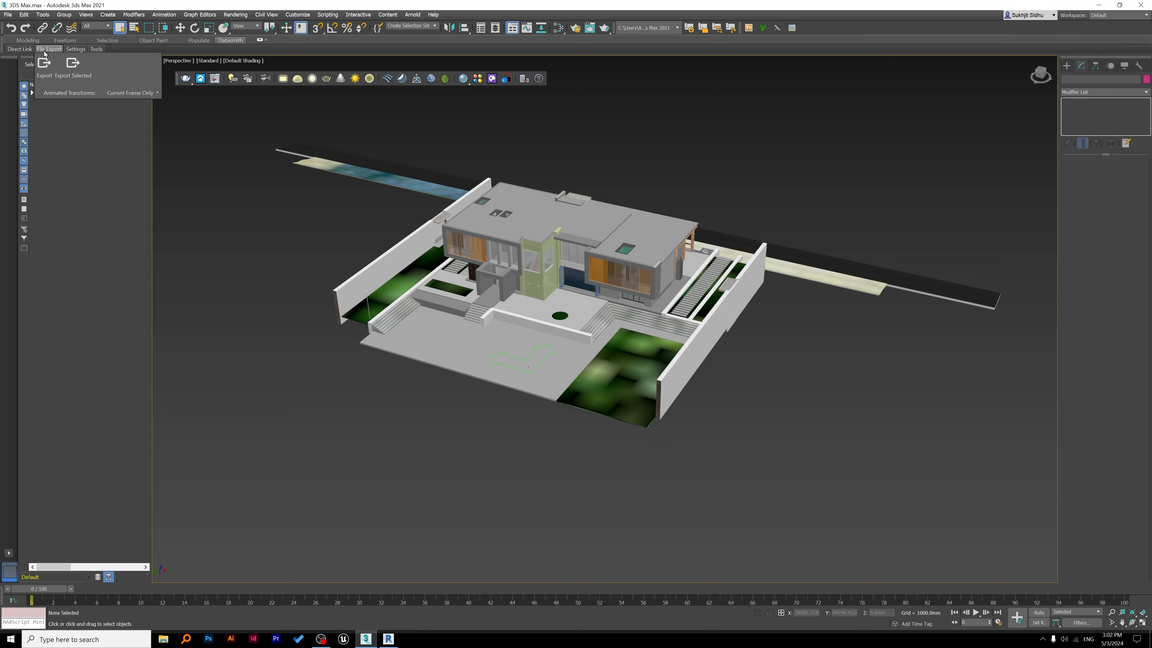
pyautogui.click(44, 69)
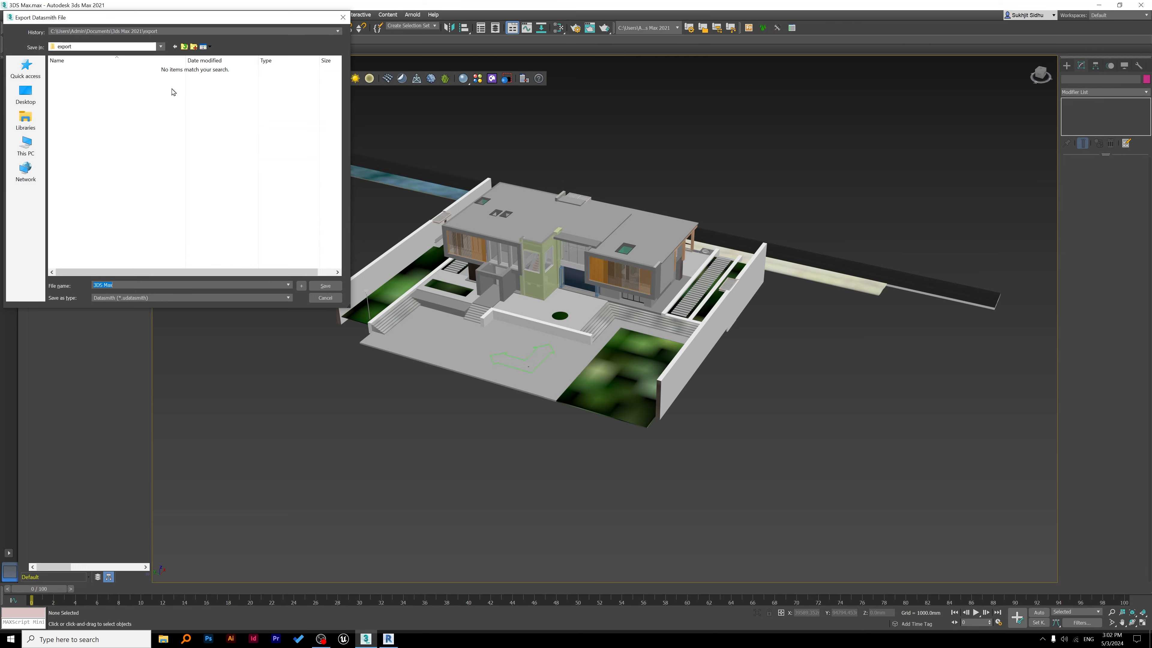
pyautogui.click(27, 97)
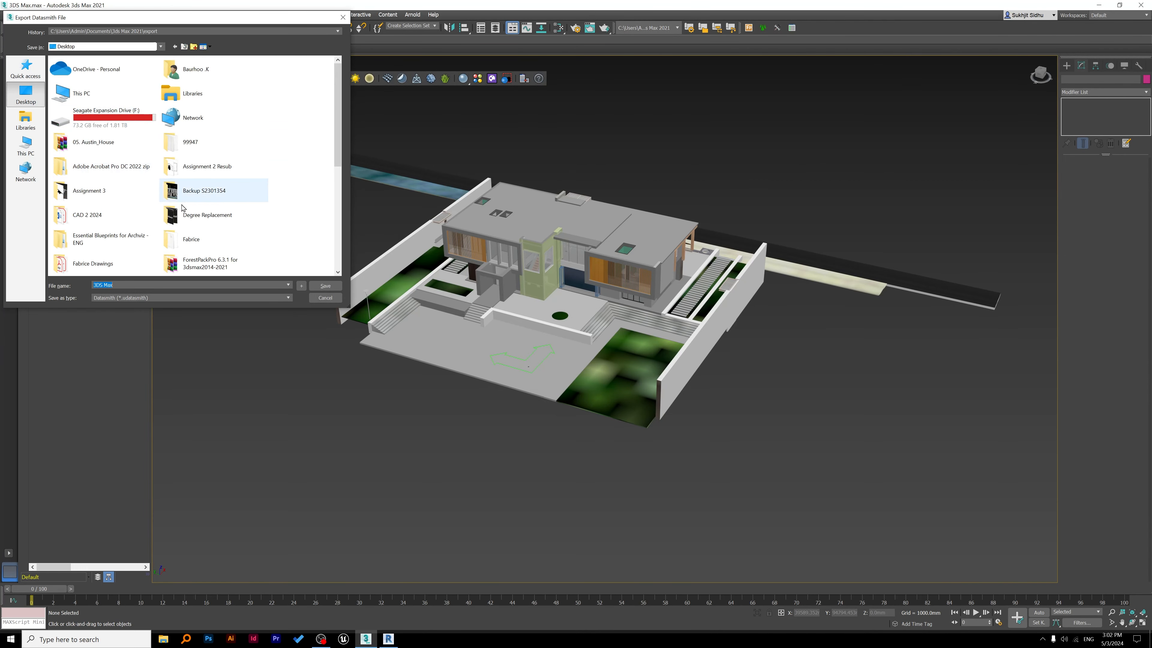
pyautogui.doubleClick(98, 188)
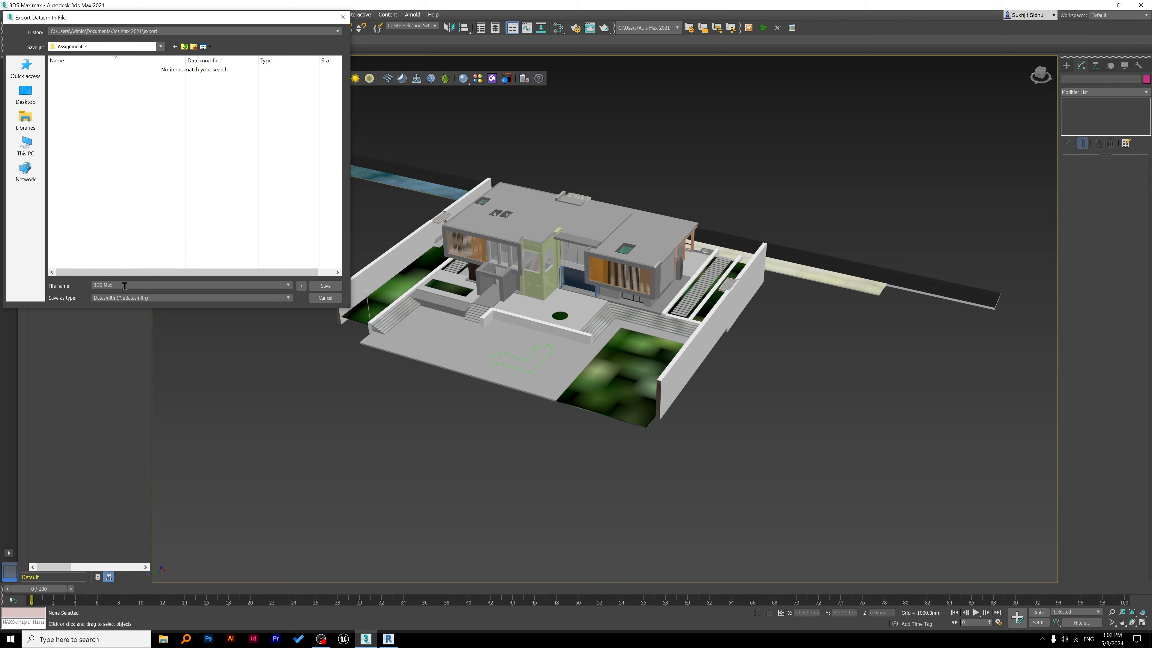
# - Name the Datasmith file "House" and export it
pyautogui.doubleClick(105, 285)
pyautogui.moveTo(104, 285); pyautogui.dragTo(103, 285)
pyautogui.press('Delete')
pyautogui.press('Delete')
pyautogui.press('Delete')
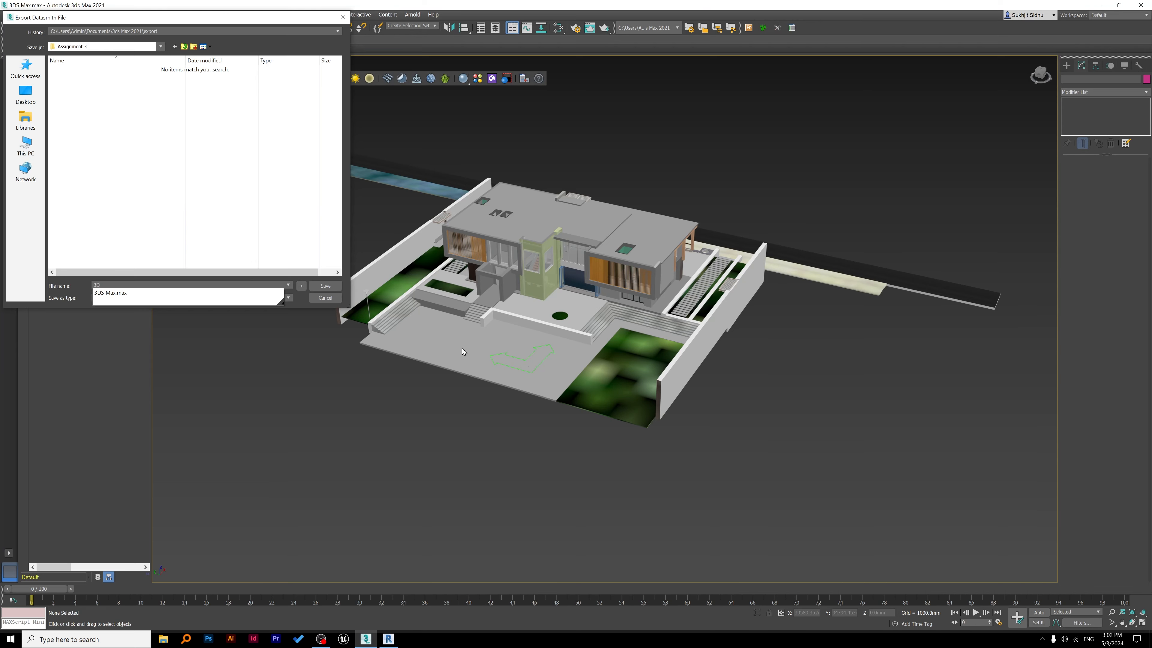
pyautogui.press('BackSpace')
pyautogui.press('BackSpace')
pyautogui.write('H')
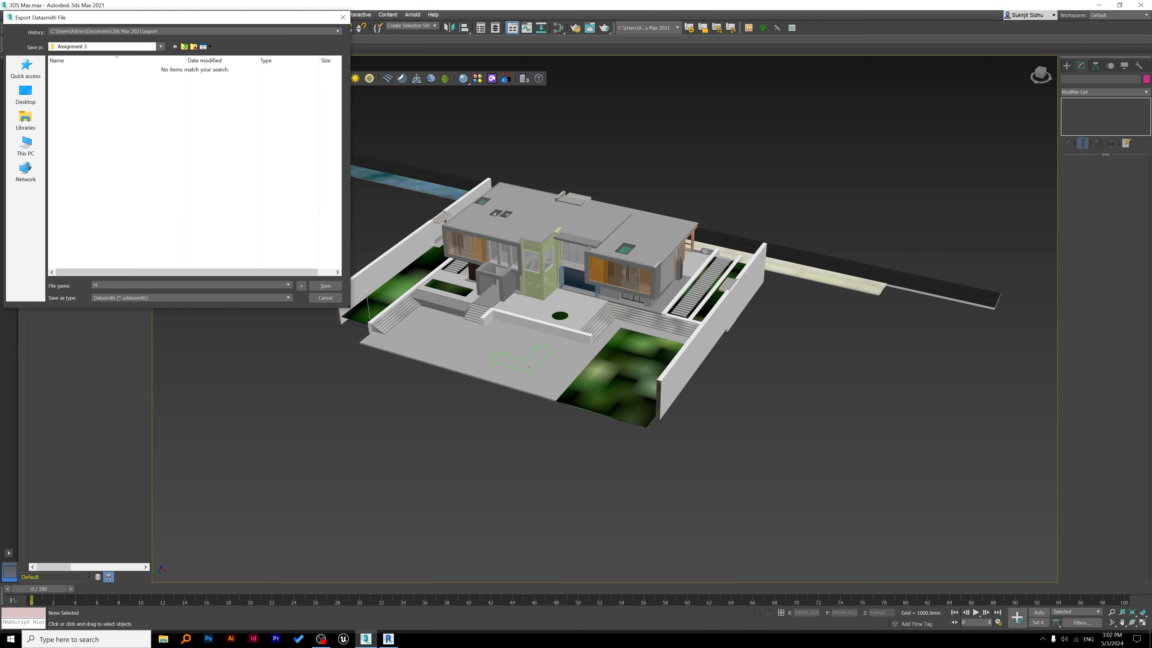
pyautogui.write('ouse')
pyautogui.click(331, 289)
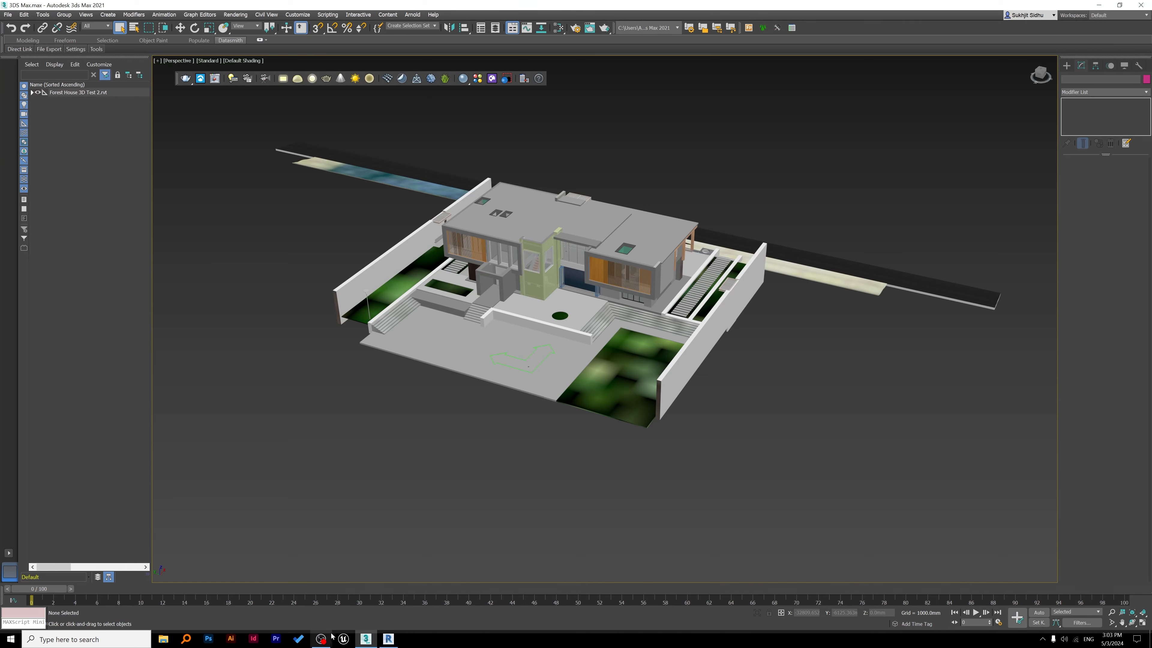
# - Switch to Unreal Engine and create a new project named "House" from the Blank template in the Architecture category
pyautogui.moveTo(327, 638)
pyautogui.click(345, 638)
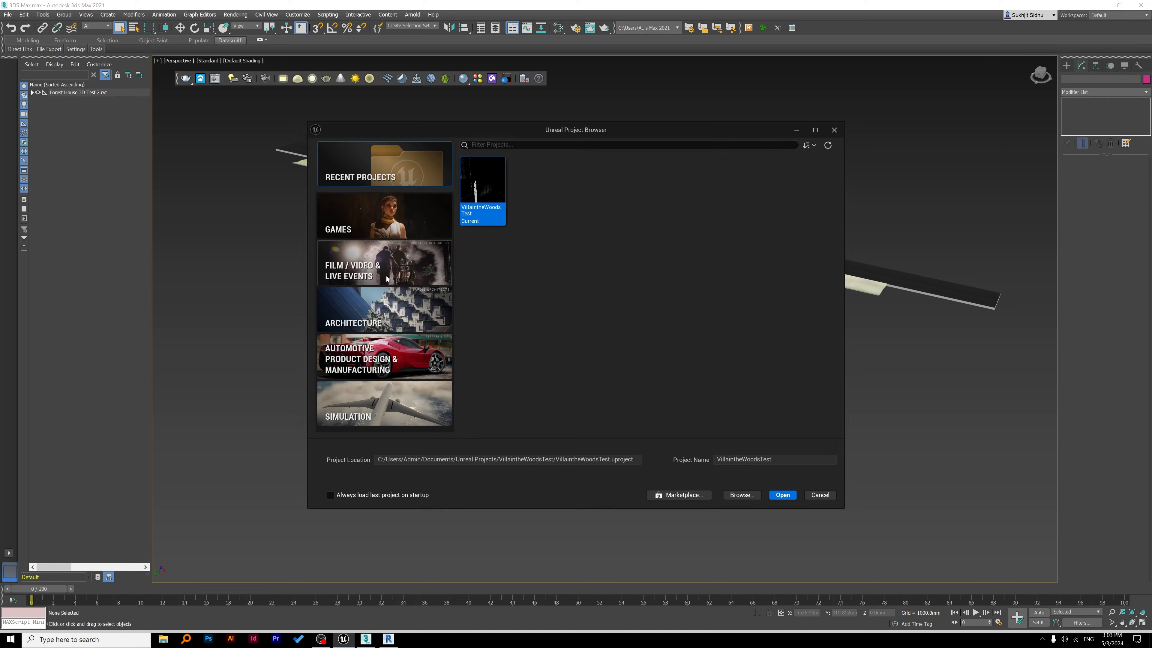
pyautogui.click(372, 218)
pyautogui.click(374, 309)
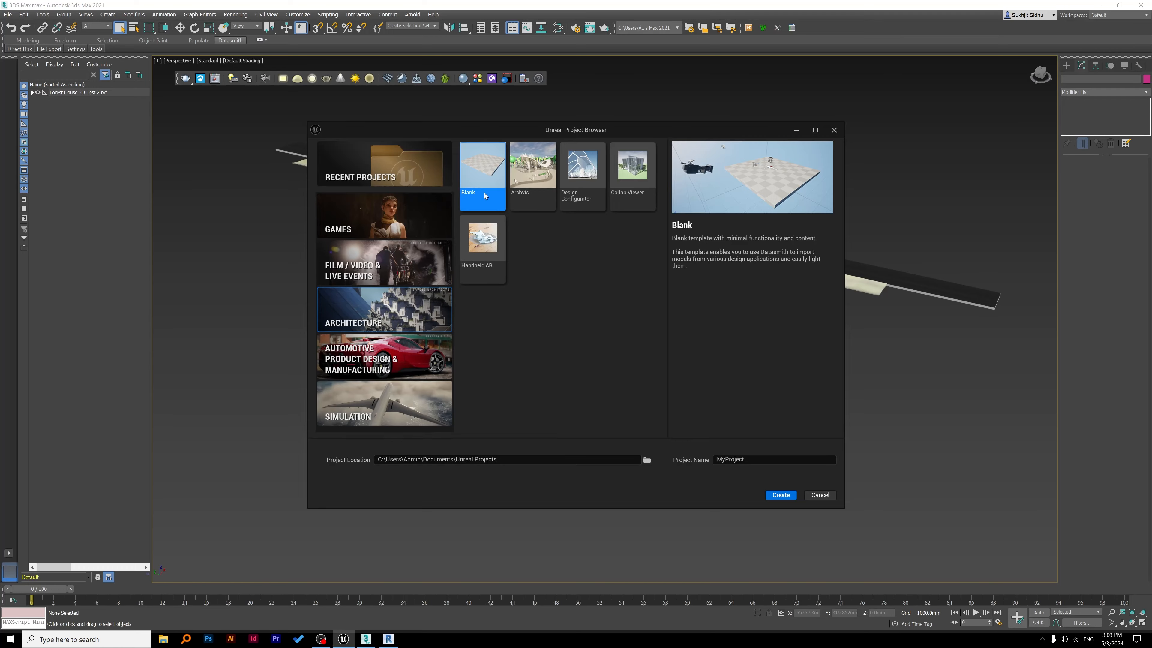
pyautogui.click(753, 460)
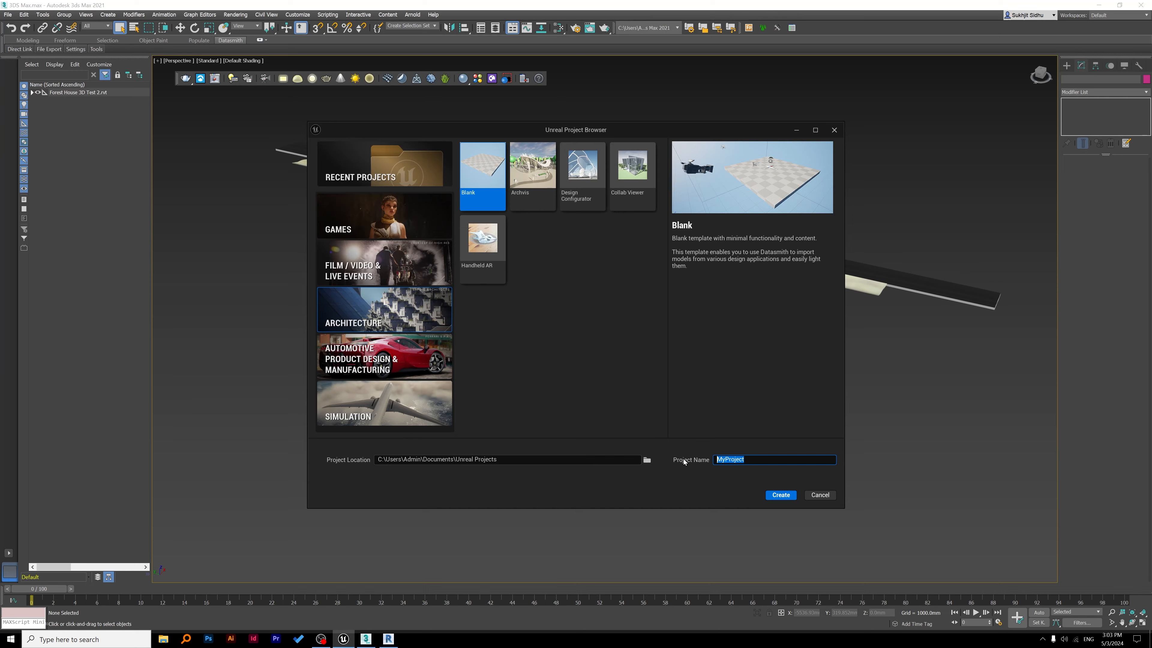
pyautogui.write('House')
pyautogui.click(780, 495)
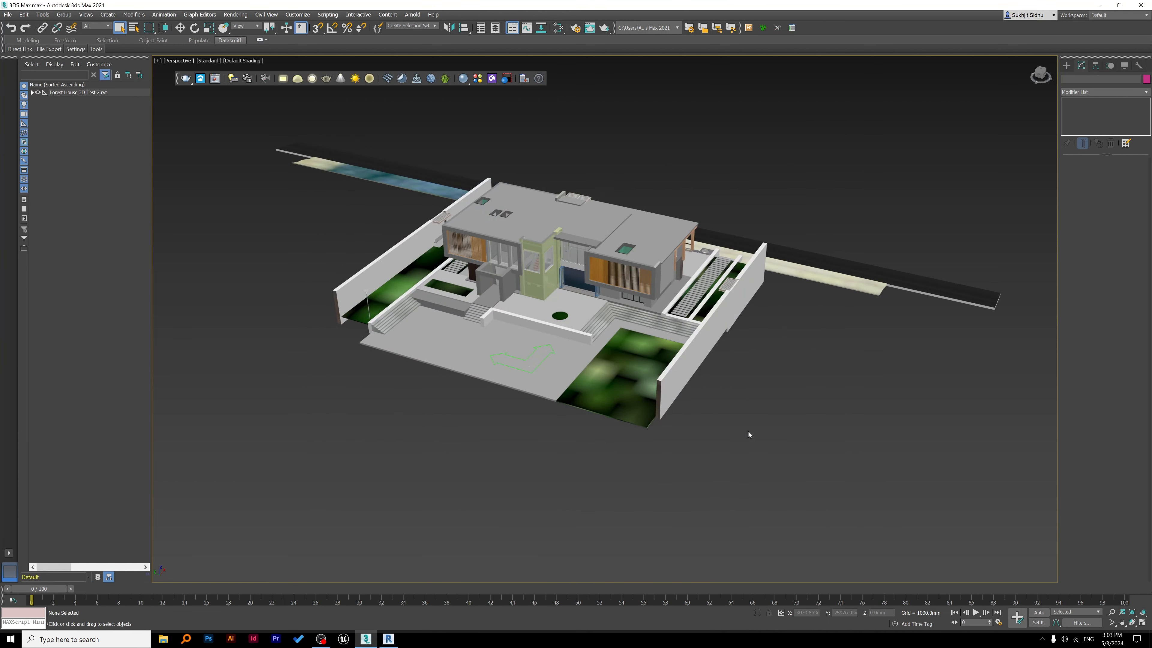
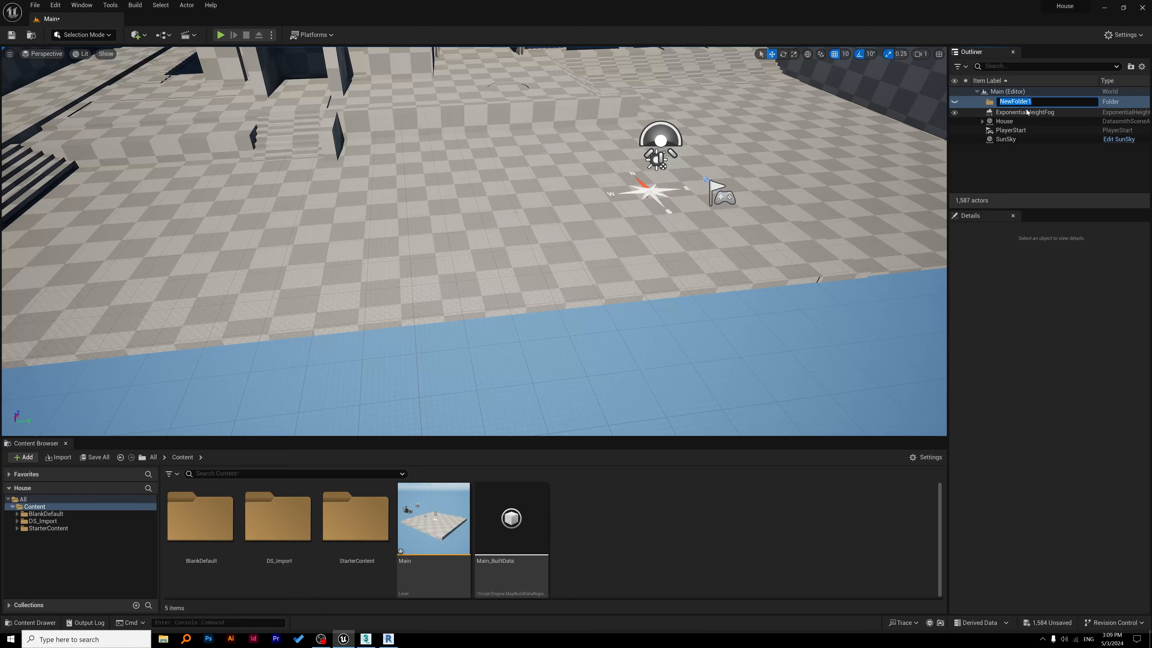
# - Name the new level folder "Geometry" and select the House Datasmith scene actor
pyautogui.write('Geometry')
pyautogui.press('Return')
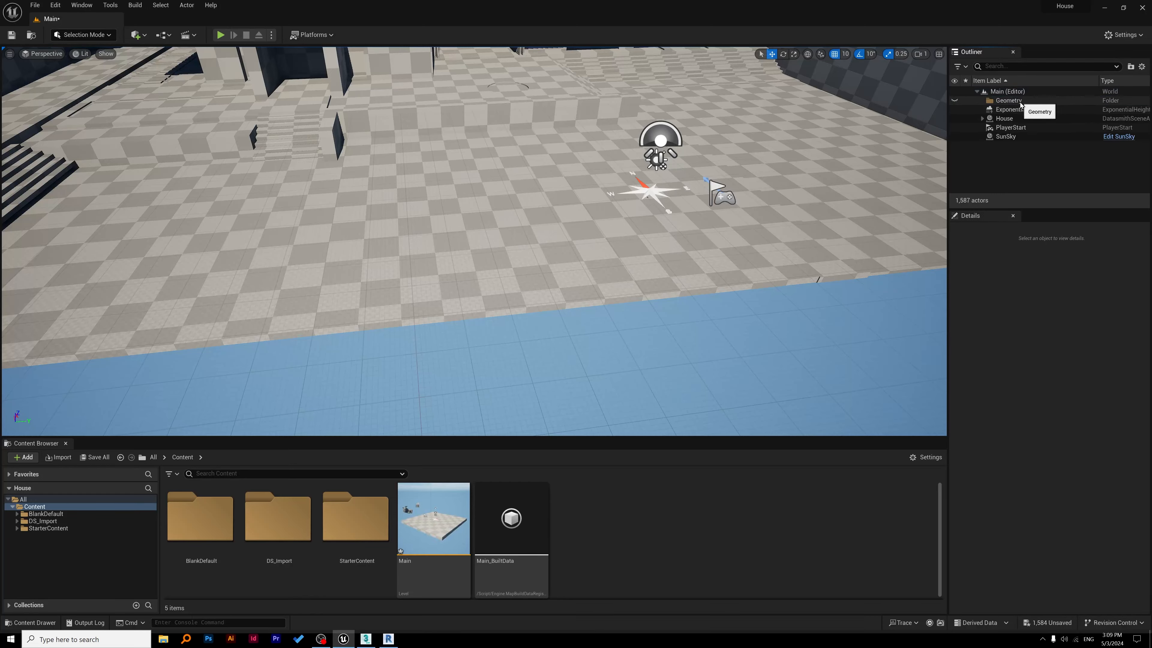
pyautogui.click(1002, 119)
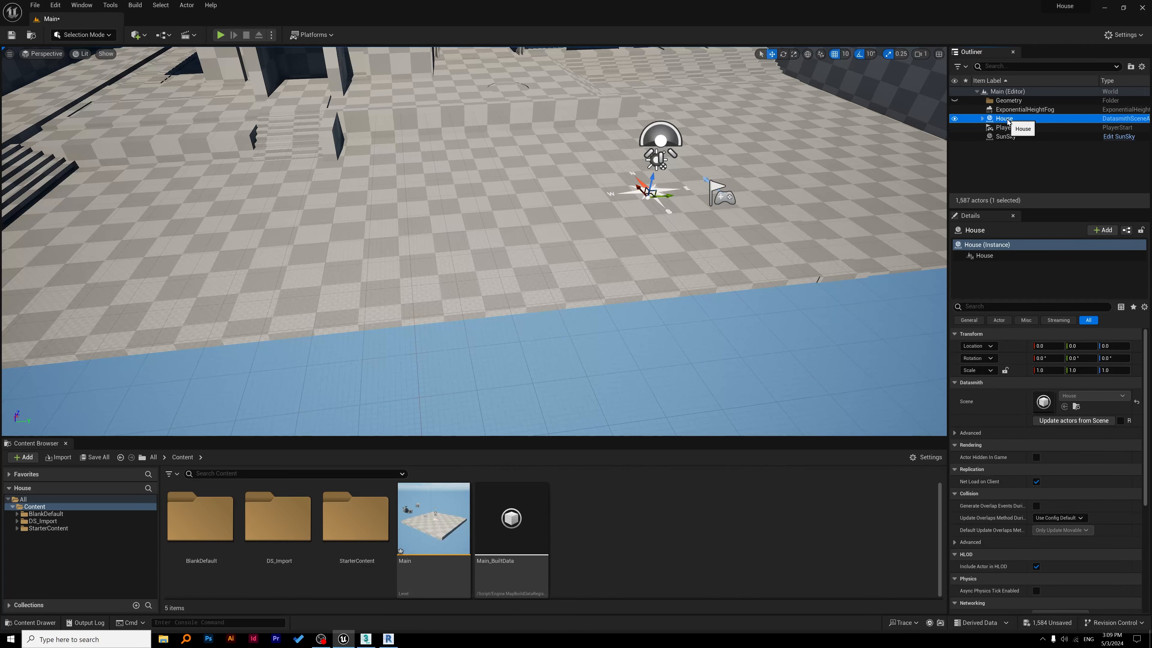
# - Move the House scene actor into the Geometry folder and create another level folder named "Daylight"
pyautogui.moveTo(1007, 119); pyautogui.dragTo(1016, 101)
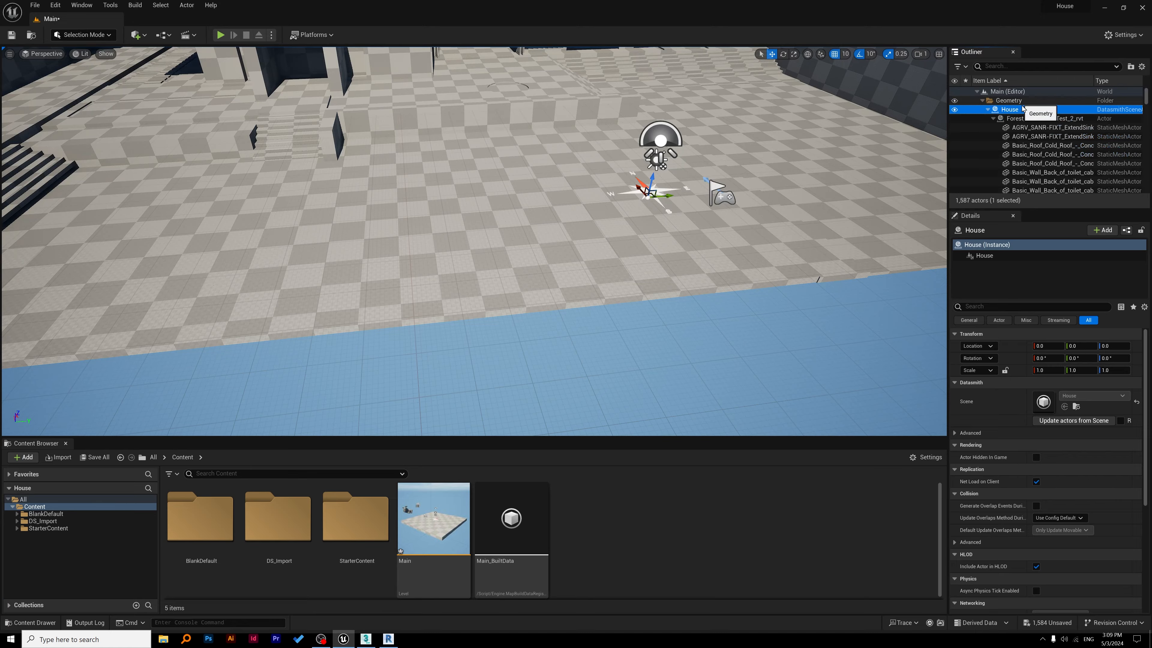
pyautogui.click(982, 101)
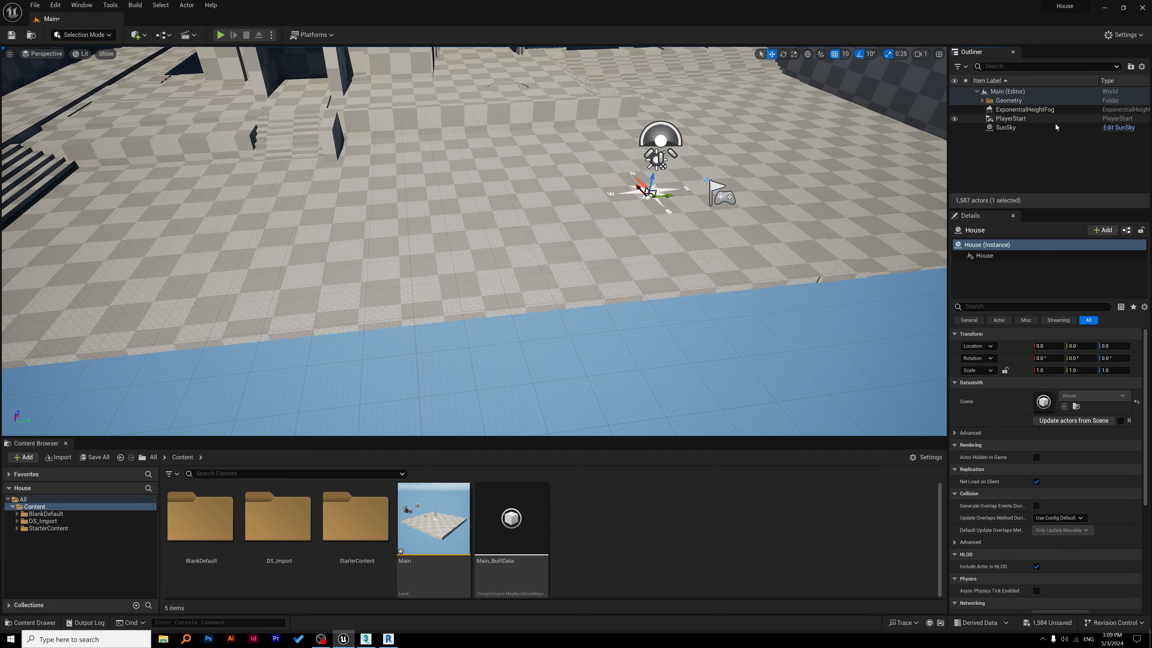
pyautogui.rightClick(1013, 94)
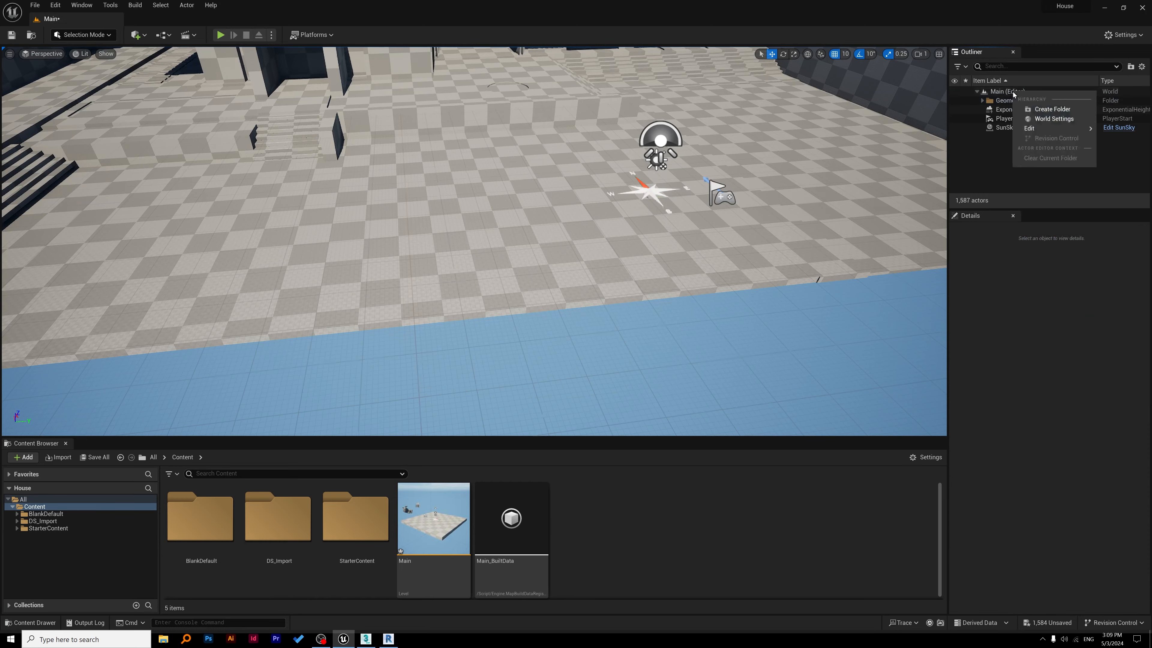
pyautogui.click(1041, 112)
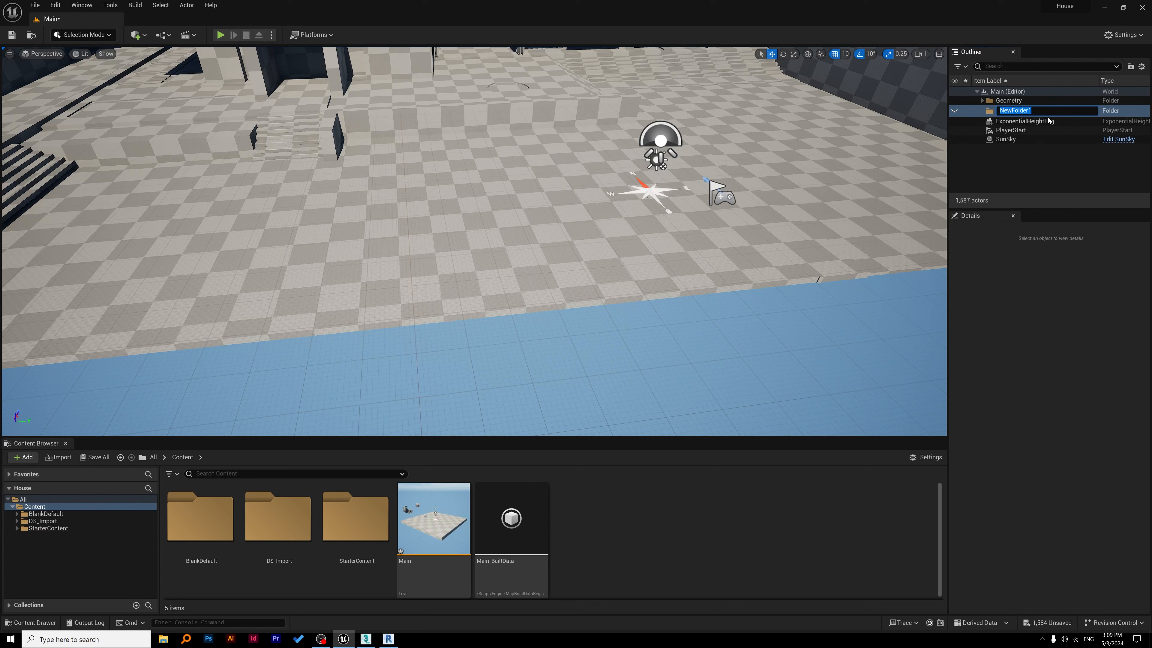
pyautogui.write('Daylight')
pyautogui.press('Return')
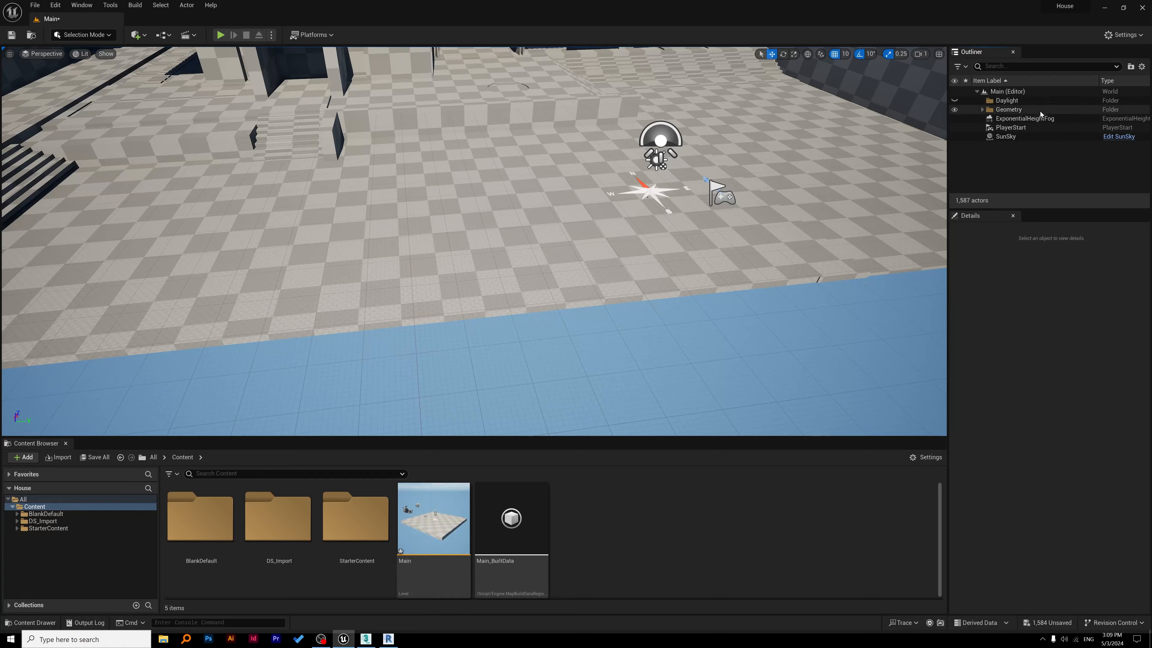
# - Move the ExponentialHeightFog and SunSky actors together into the Daylight folder
pyautogui.click(1023, 120)
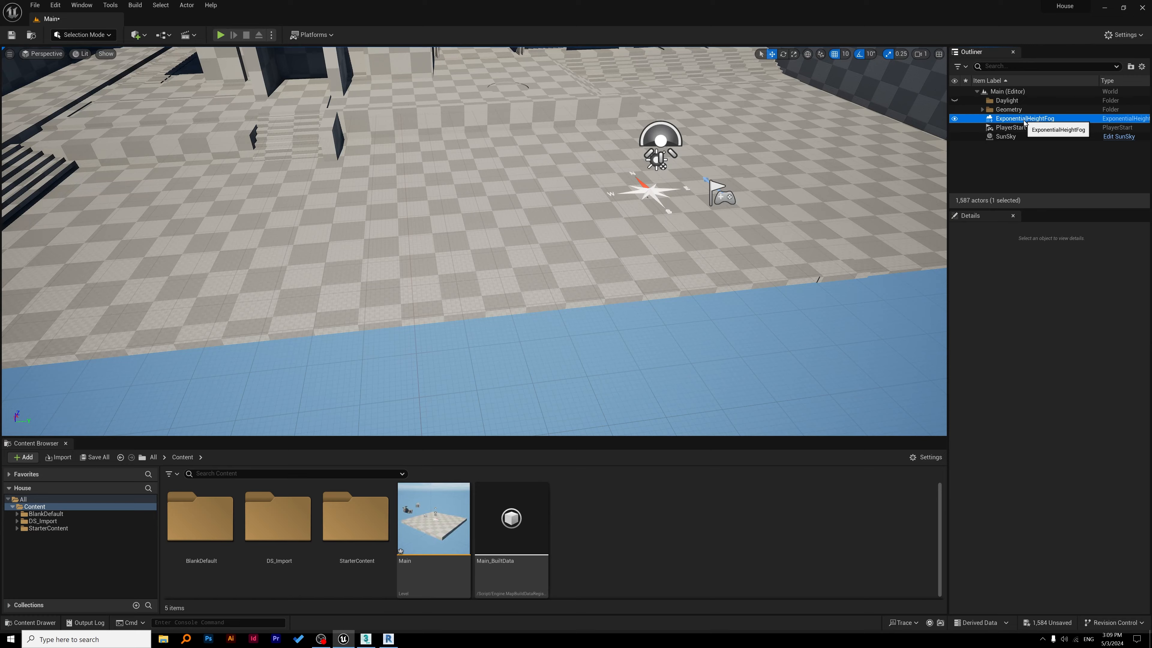
pyautogui.keyDown('ctrl'); pyautogui.click(1009, 137); pyautogui.keyUp('ctrl')
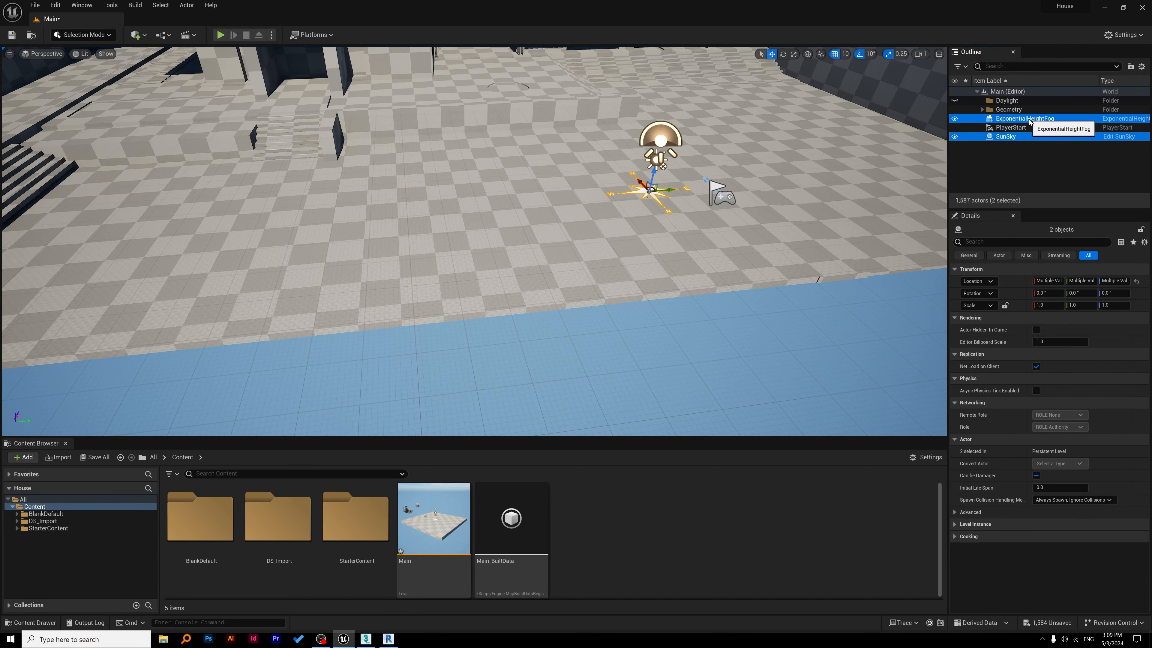
pyautogui.moveTo(1024, 120); pyautogui.dragTo(1012, 102)
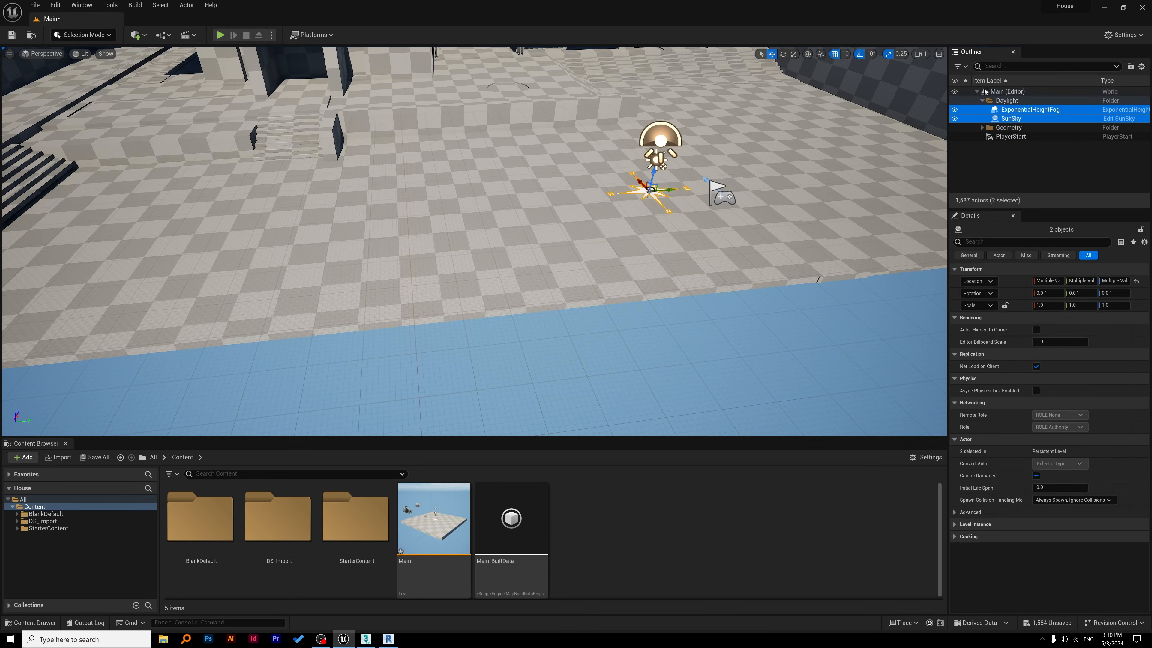
# - Switch the viewport to the Lighting Only view mode and look at the house's front facade
pyautogui.moveTo(476, 254); pyautogui.dragTo(453, 182, button='right')
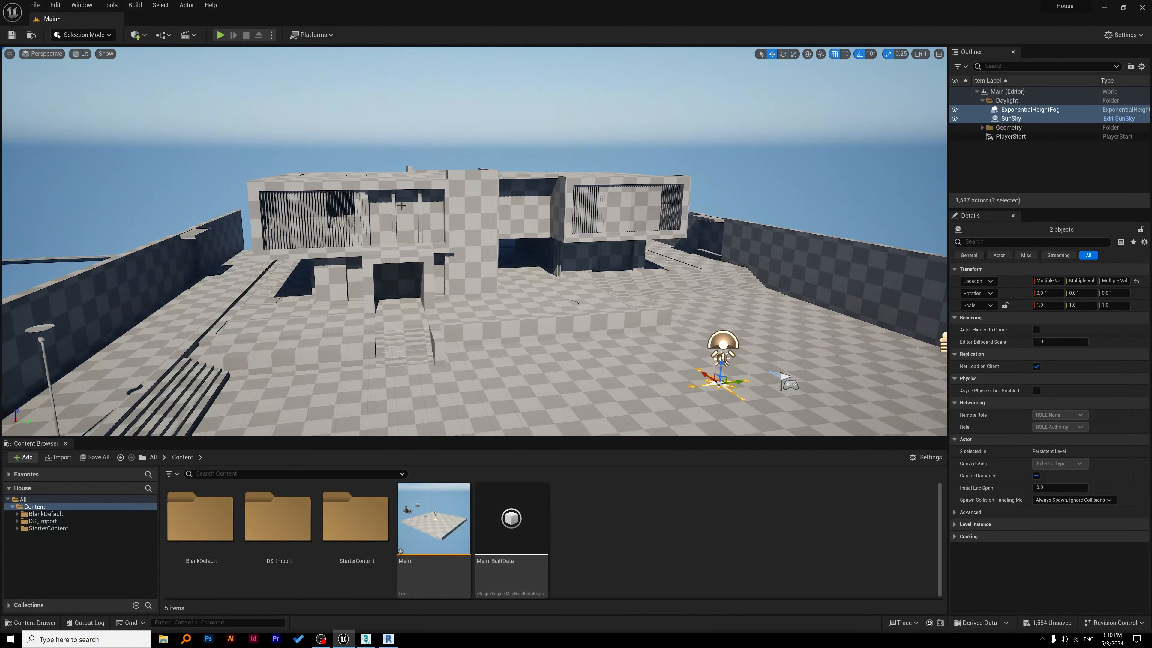
pyautogui.click(83, 54)
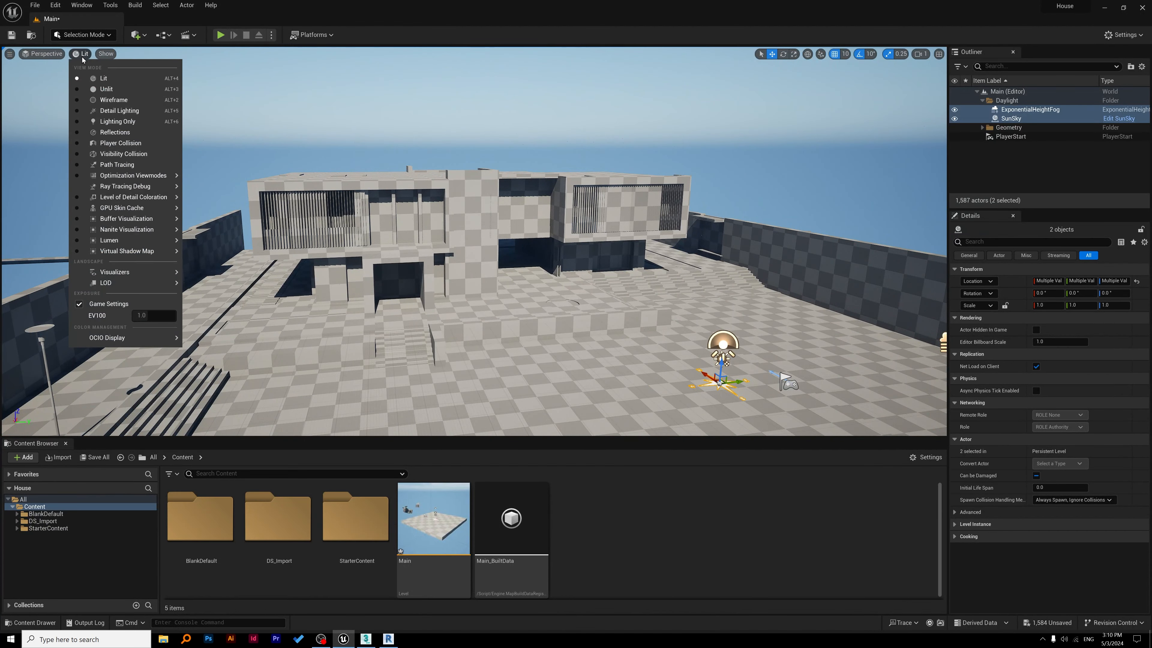
pyautogui.click(127, 120)
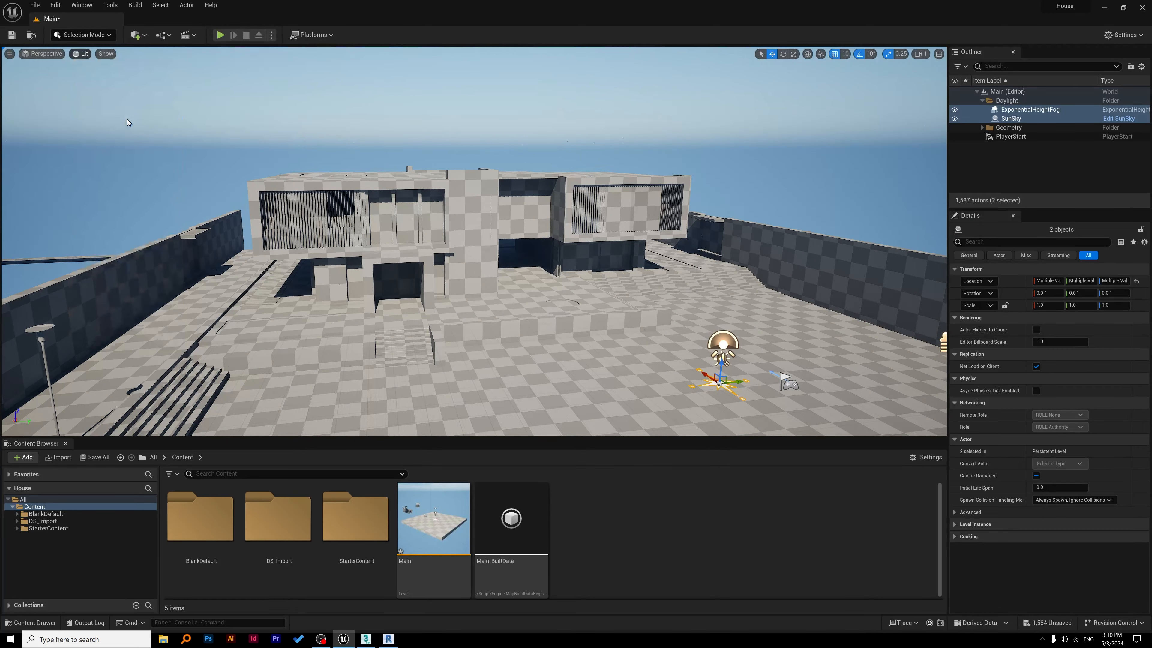
pyautogui.press('a')
pyautogui.moveTo(474, 242); pyautogui.dragTo(519, 227, button='right')
pyautogui.press('d')
pyautogui.press('w')
pyautogui.press('d')
pyautogui.press('s')
pyautogui.press('a')
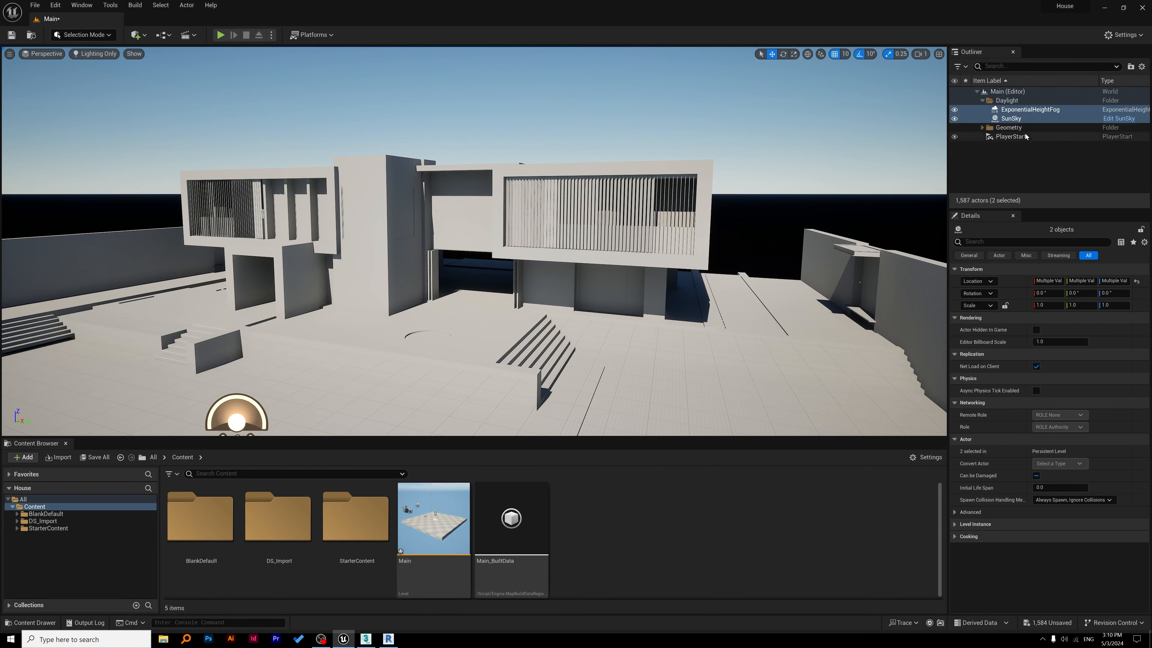
# - Select the SunSky actor, enlarge its component list, and adjust the longitude to about -94.12 and the time zone to about -4.72
pyautogui.click(1029, 119)
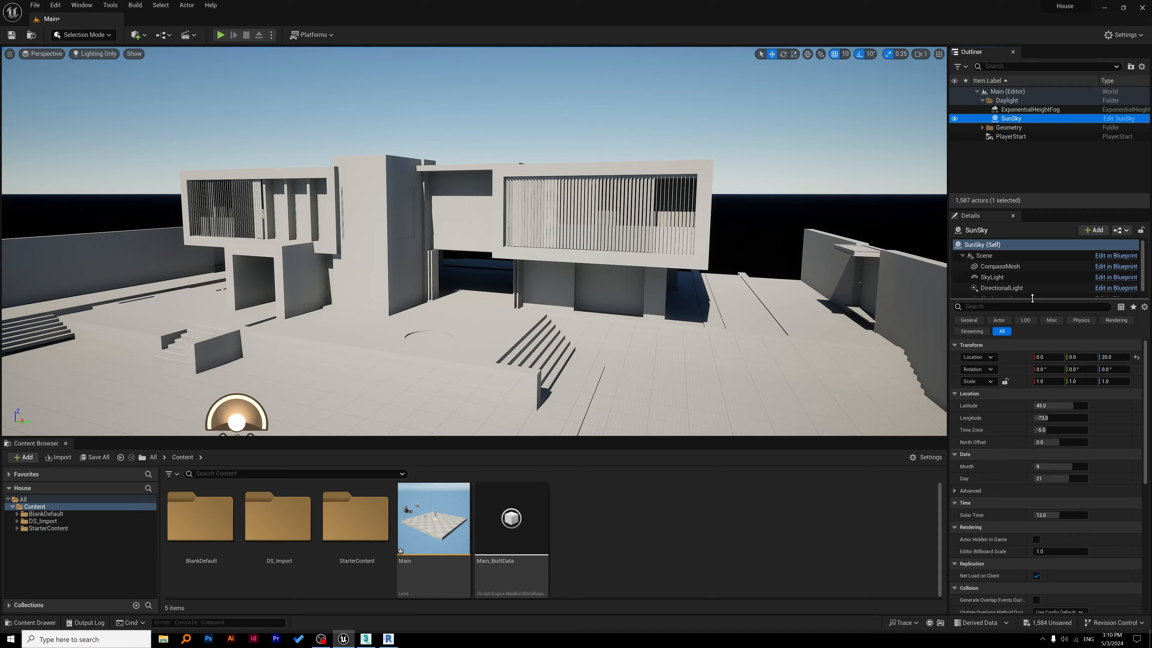
pyautogui.moveTo(1032, 300); pyautogui.dragTo(1032, 347)
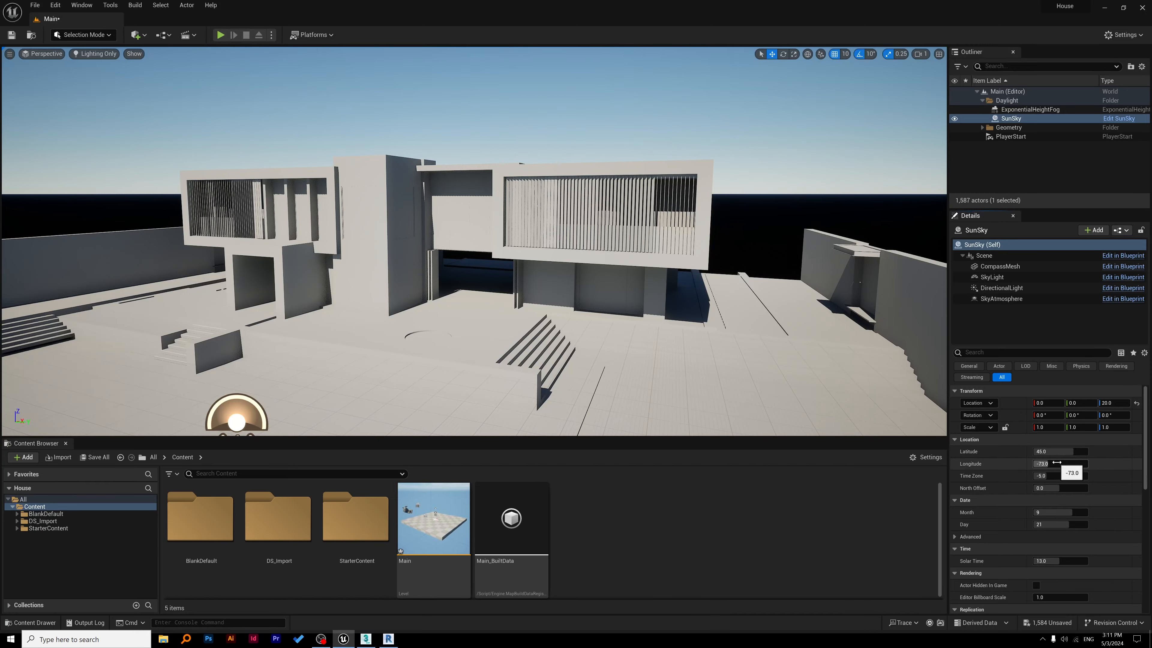
pyautogui.moveTo(1056, 462)
pyautogui.mouseDown()
pyautogui.moveTo(1010, 462)
pyautogui.moveTo(1045, 475)
pyautogui.moveTo(1063, 464)
pyautogui.moveTo(1045, 475)
pyautogui.mouseUp()
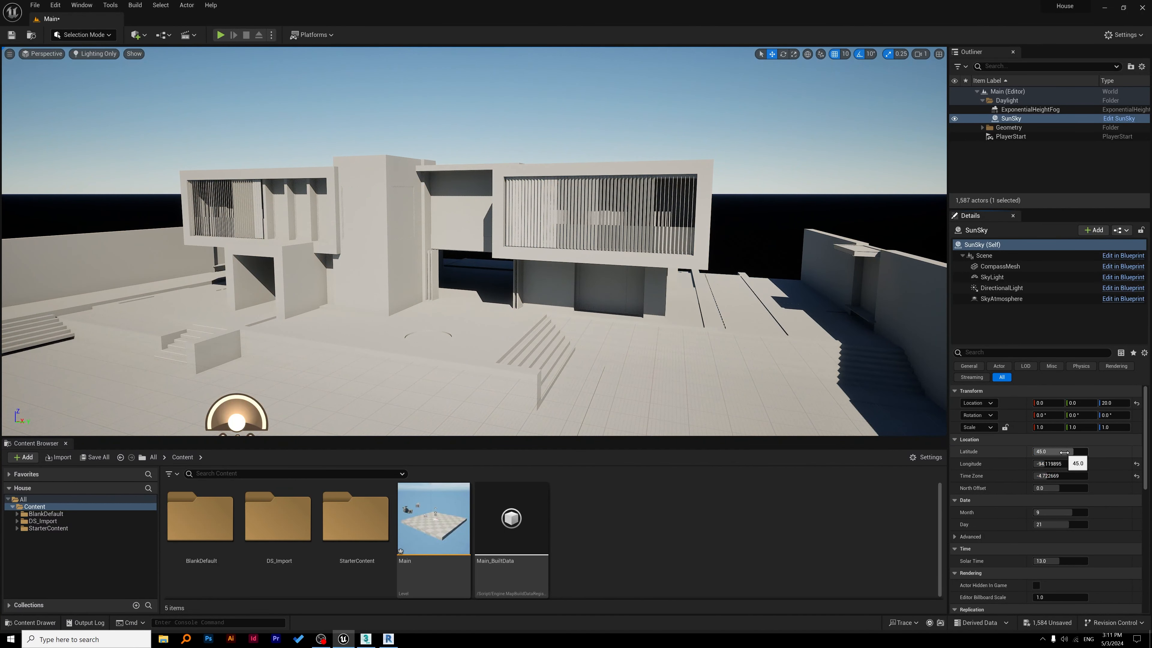
# - Set the SunSky's longitude to 70 and its time zone to -10
pyautogui.click(1059, 464)
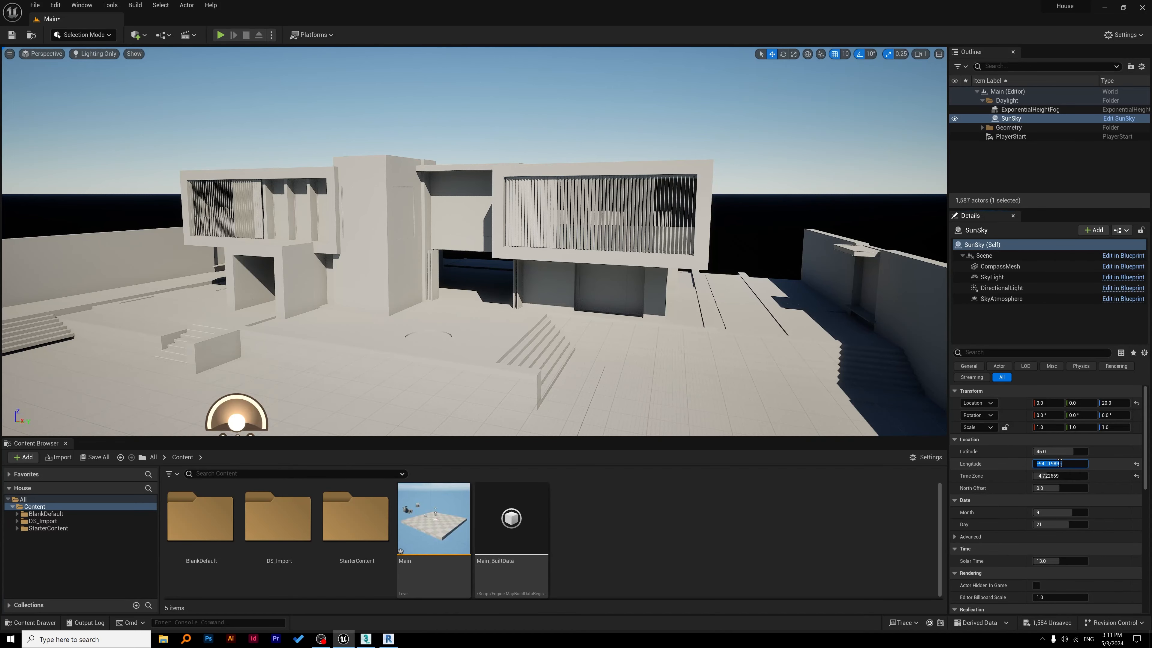
pyautogui.write('70')
pyautogui.press('Return')
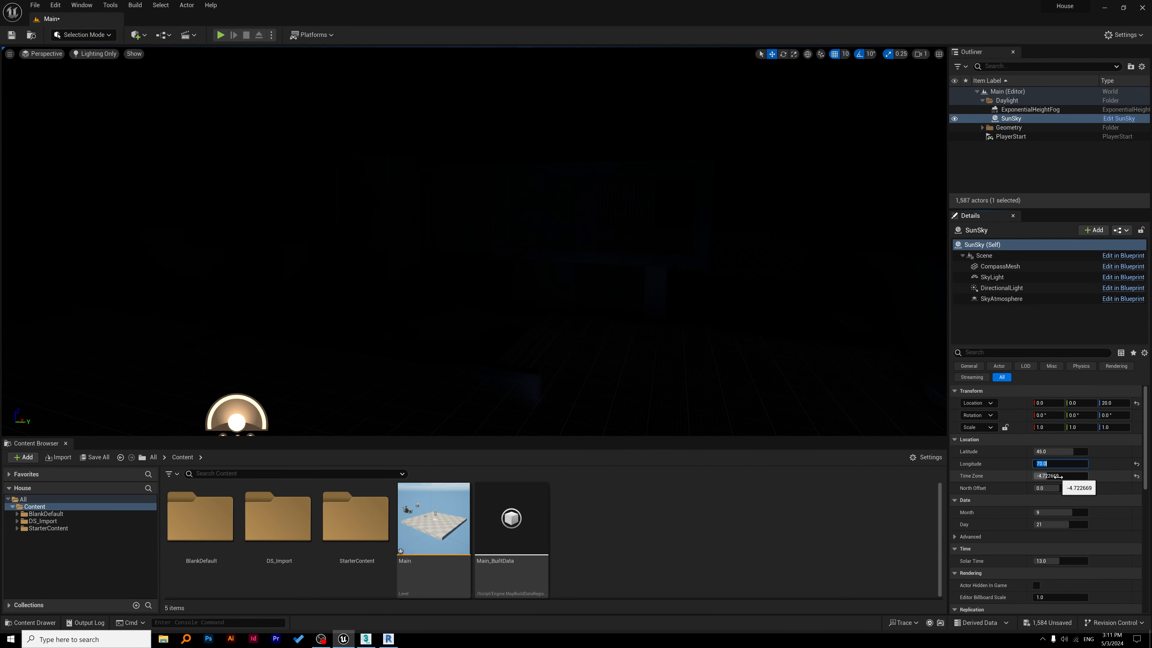
pyautogui.click(1058, 476)
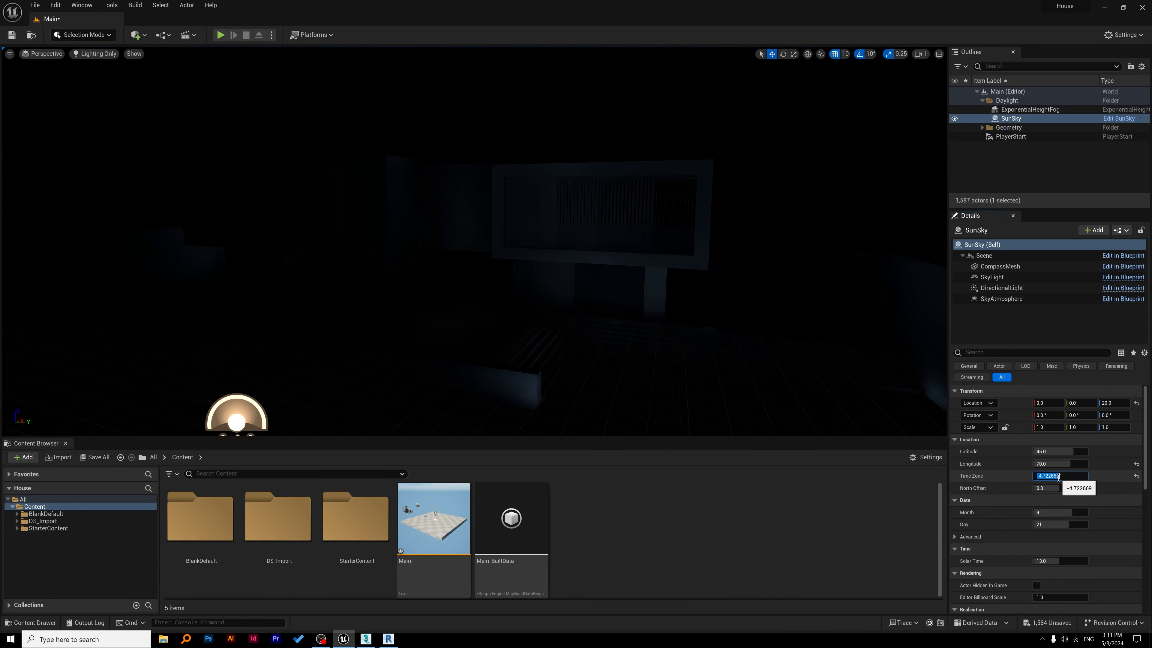
pyautogui.write('-')
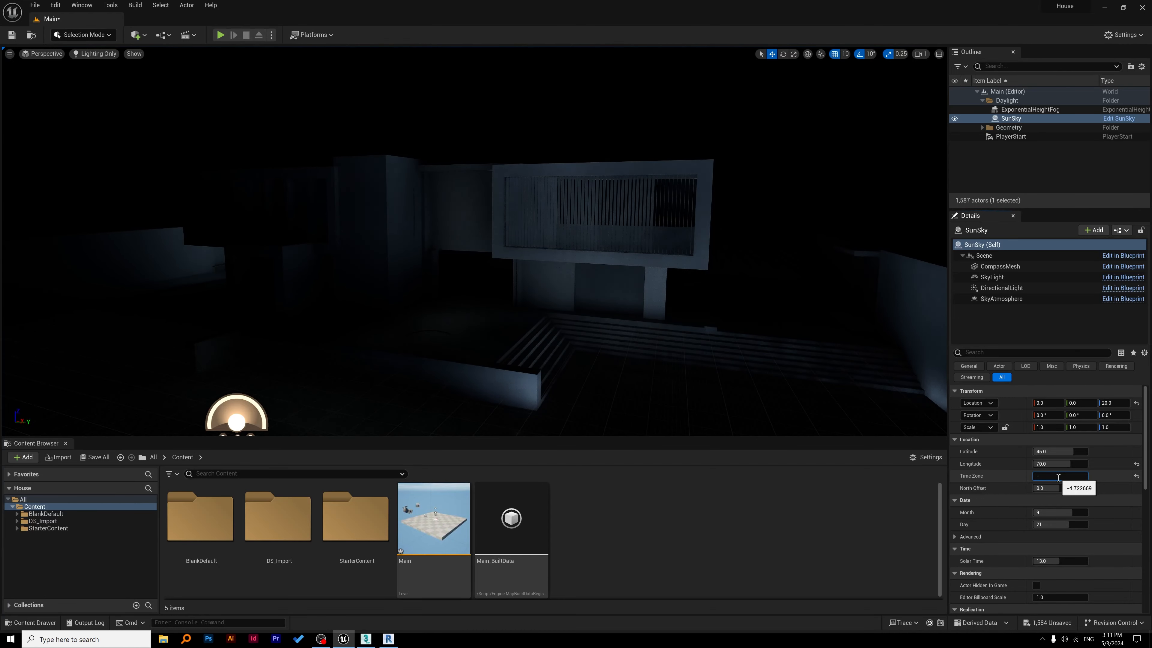
pyautogui.write('10')
pyautogui.press('Return')
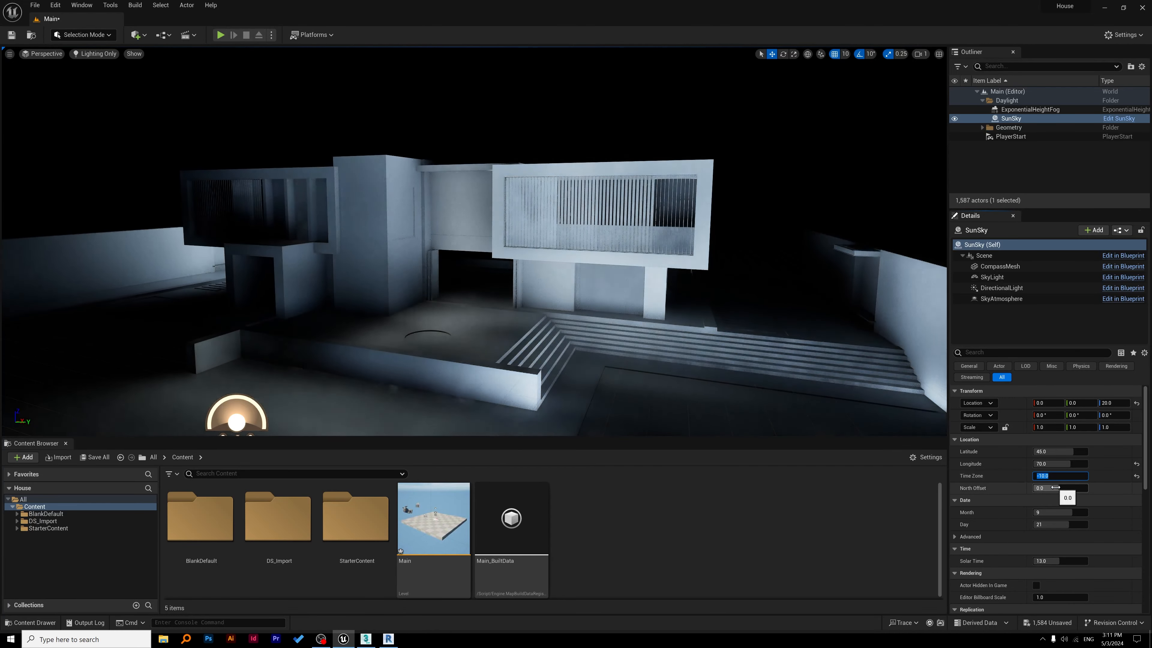
# - Readjust the SunSky's time zone and longitude to negative values so that daylight falls on the front facade
pyautogui.click(1055, 487)
pyautogui.moveTo(1067, 476); pyautogui.dragTo(1075, 476)
pyautogui.moveTo(1070, 464); pyautogui.dragTo(1043, 464)
pyautogui.moveTo(499, 272); pyautogui.dragTo(463, 227, button='right')
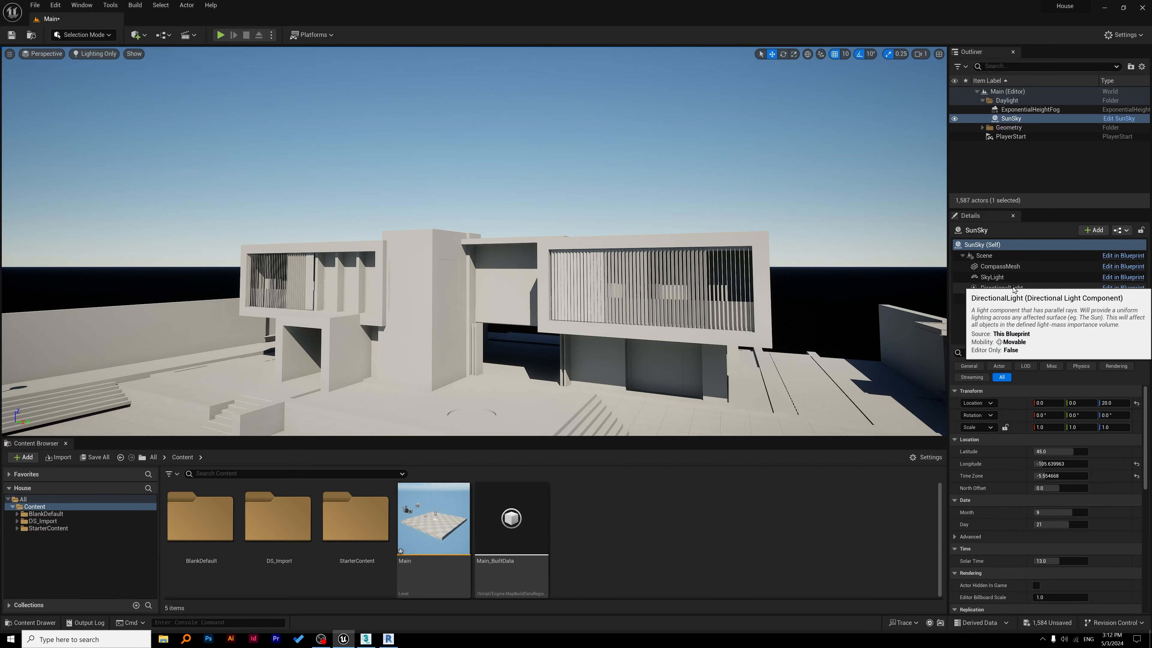
# - Select the SunSky's DirectionalLight component for adjusting the sun's shadow edges inside the house
pyautogui.moveTo(763, 274); pyautogui.dragTo(763, 226, button='right')
pyautogui.scroll(-3, 764, 274)
pyautogui.click(1001, 288)
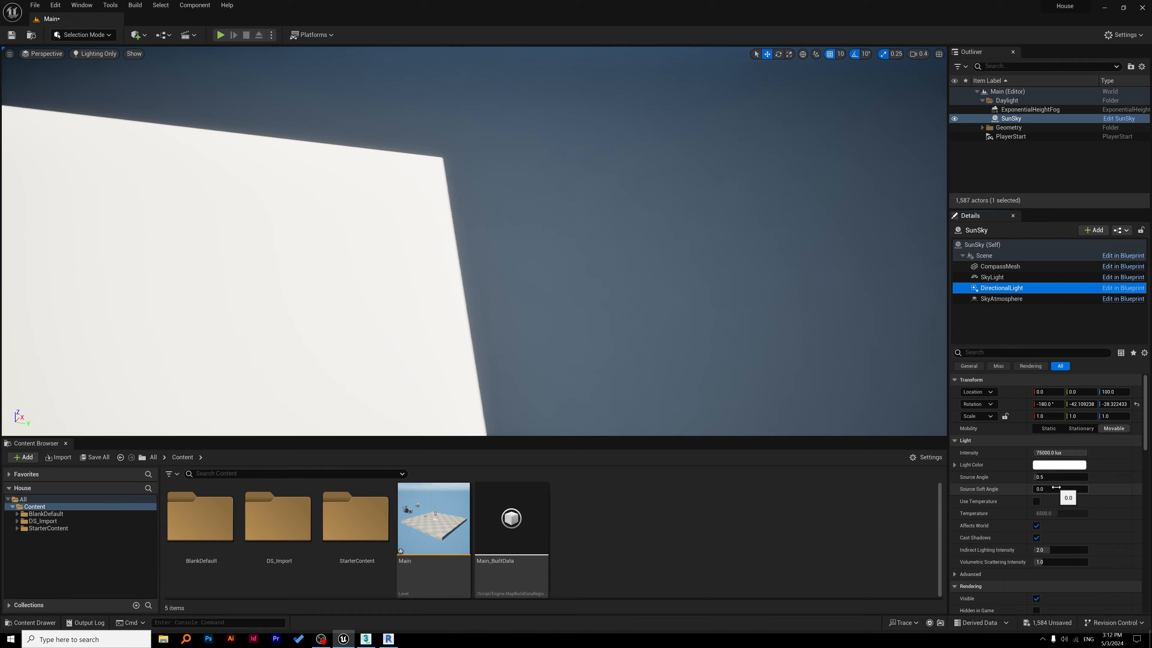
# - Try different Source Soft Angle values on the directional light, including 0.44, and undo these edits
pyautogui.moveTo(1041, 489)
pyautogui.mouseDown()
pyautogui.moveTo(1087, 488)
pyautogui.moveTo(1033, 489)
pyautogui.mouseUp()
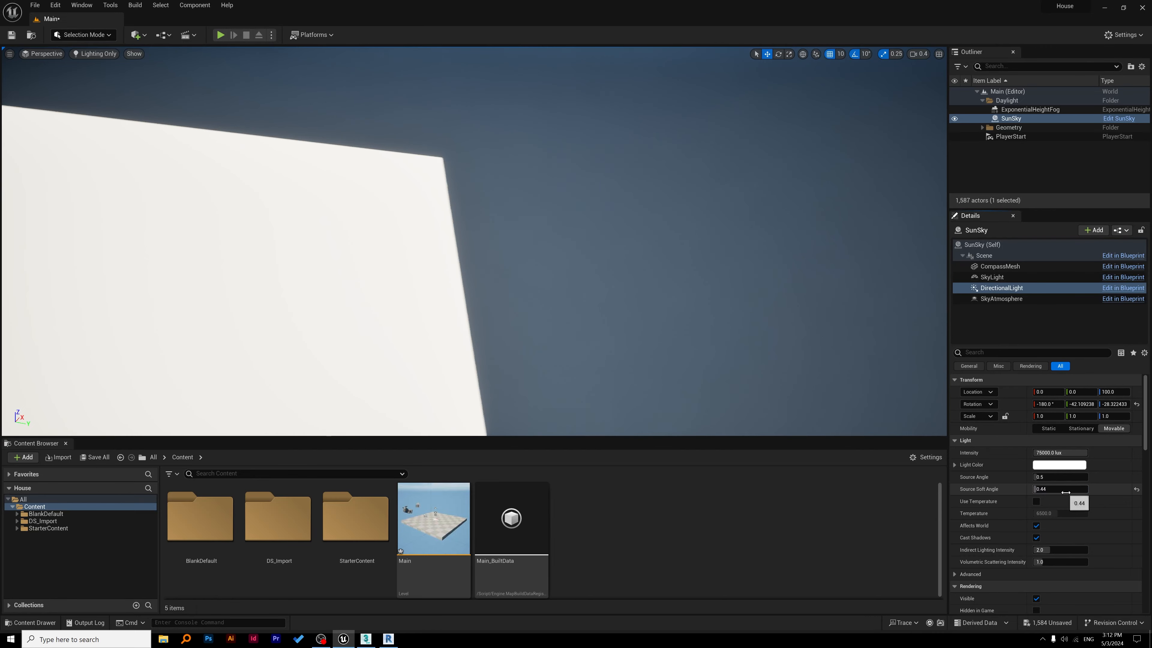
pyautogui.hotkey('ctrl', 'z')
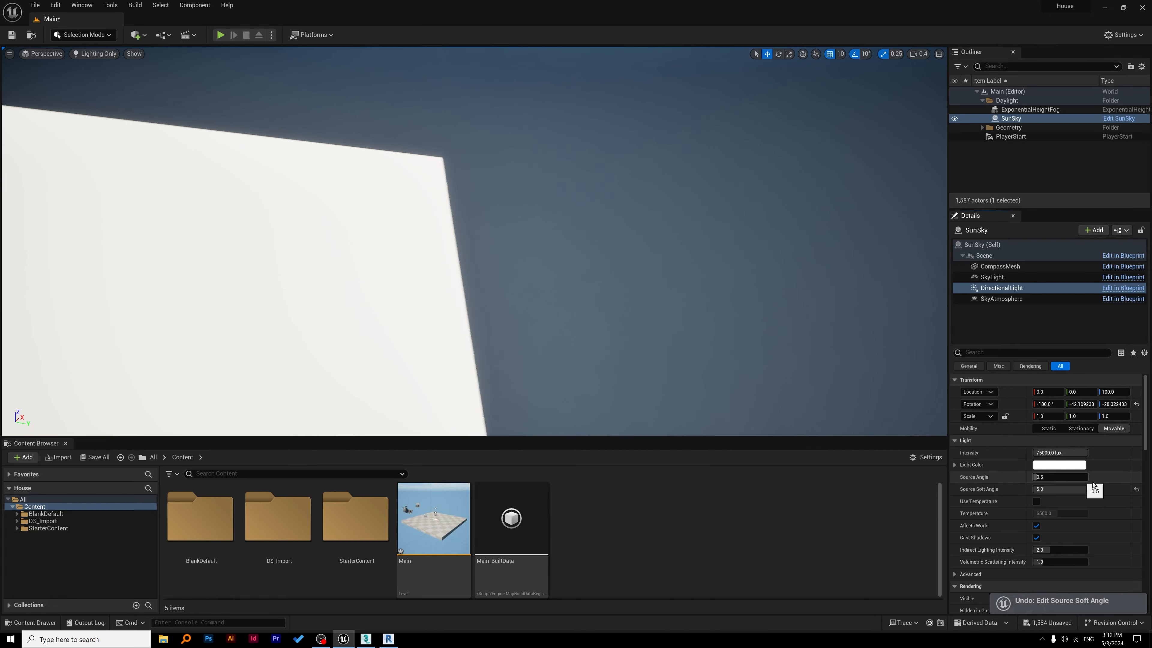
pyautogui.hotkey('ctrl', 'z')
# - Soften the sun's shadow edges by trying Source Angle values of about 2.05 and 0.7, and settle on about 1
pyautogui.moveTo(1038, 477)
pyautogui.mouseDown()
pyautogui.moveTo(1079, 477)
pyautogui.moveTo(1037, 476)
pyautogui.mouseUp()
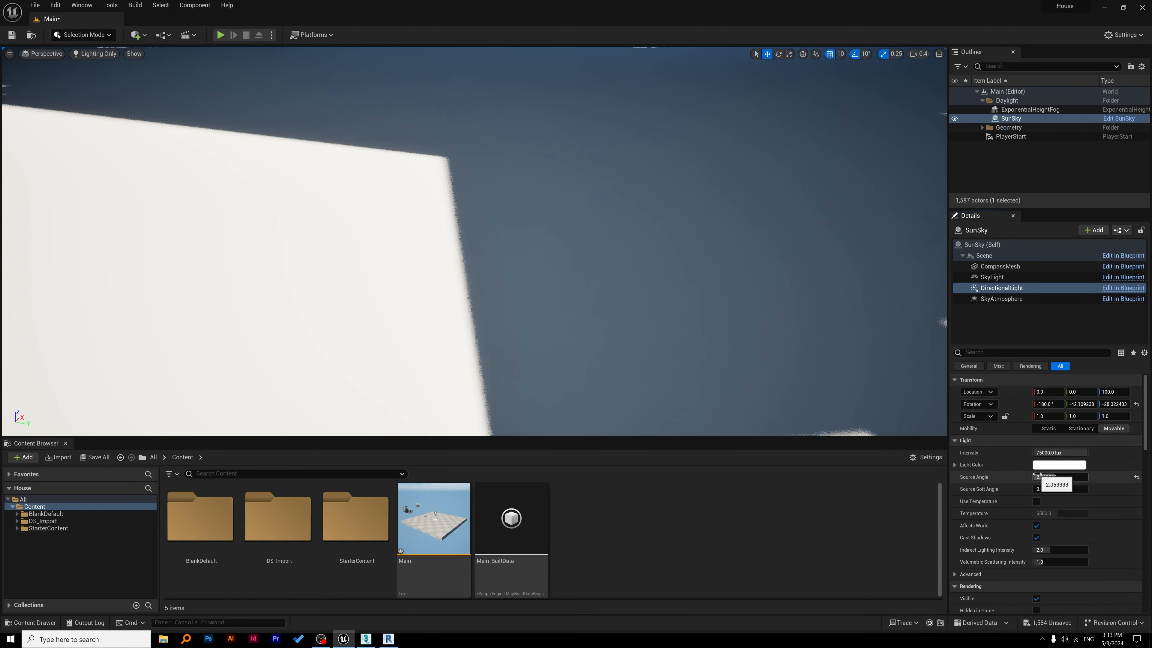
pyautogui.moveTo(681, 281); pyautogui.dragTo(329, 228, button='right')
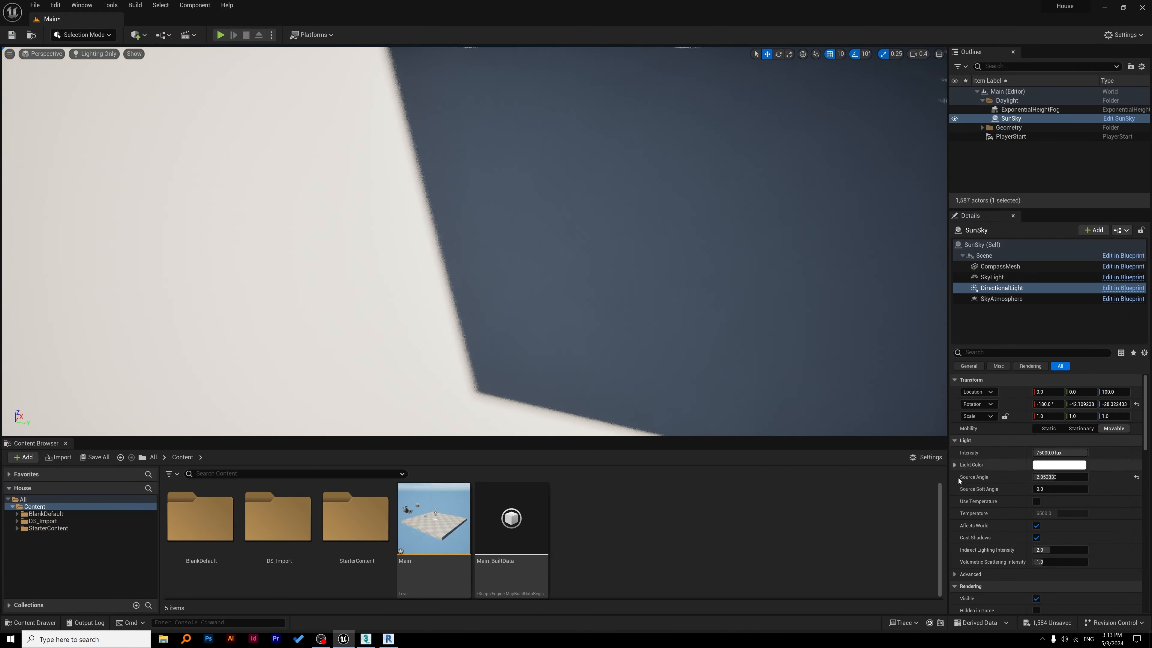
pyautogui.click(1068, 477)
pyautogui.write('0.7')
pyautogui.press('Return')
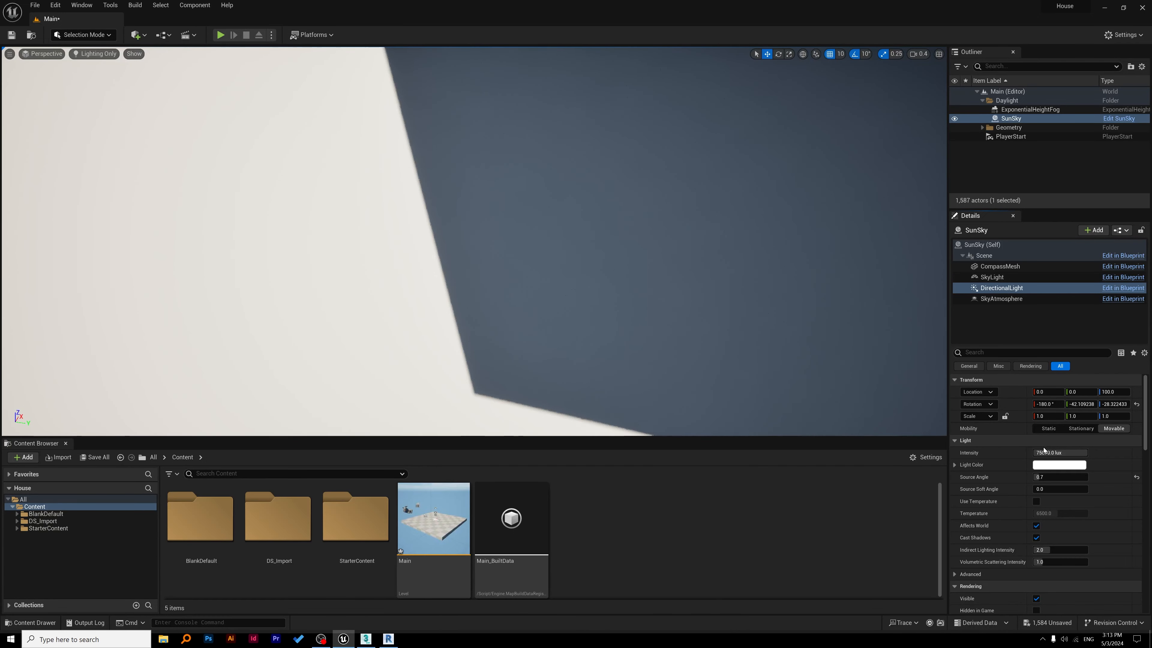
pyautogui.moveTo(1045, 476)
pyautogui.mouseDown()
pyautogui.moveTo(1036, 476)
pyautogui.moveTo(1048, 476)
pyautogui.mouseUp()
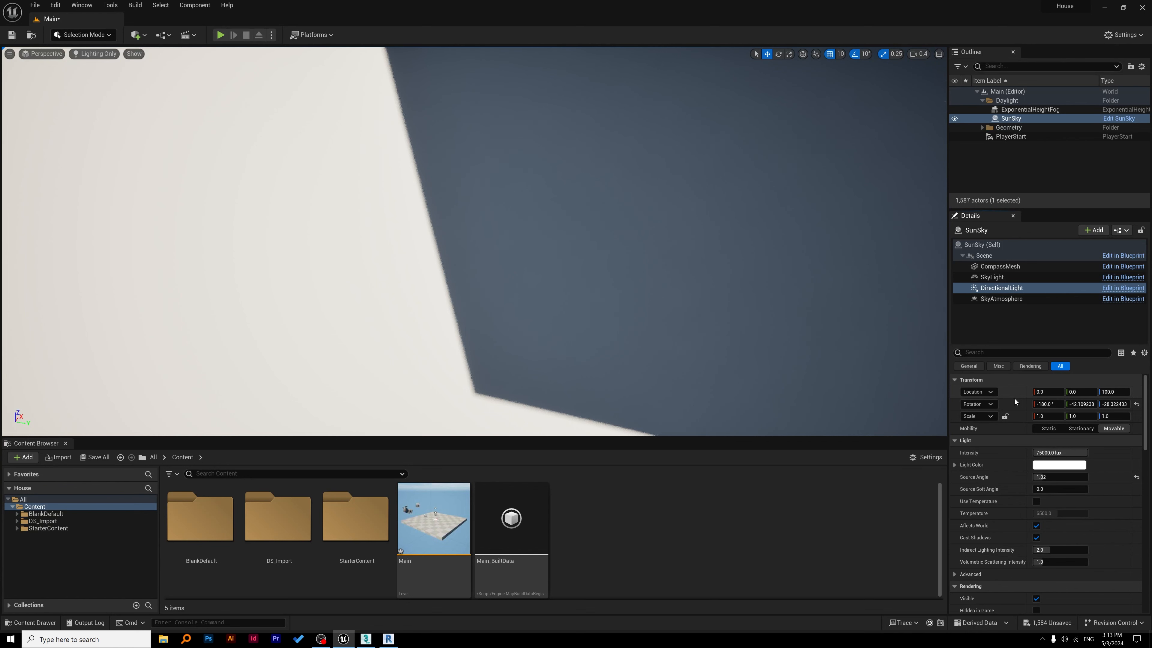
# - Filter the SkyLight component's properties by "inten" and raise its intensity to about 8
pyautogui.moveTo(634, 263); pyautogui.dragTo(447, 200, button='right')
pyautogui.moveTo(765, 190); pyautogui.dragTo(777, 193, button='right')
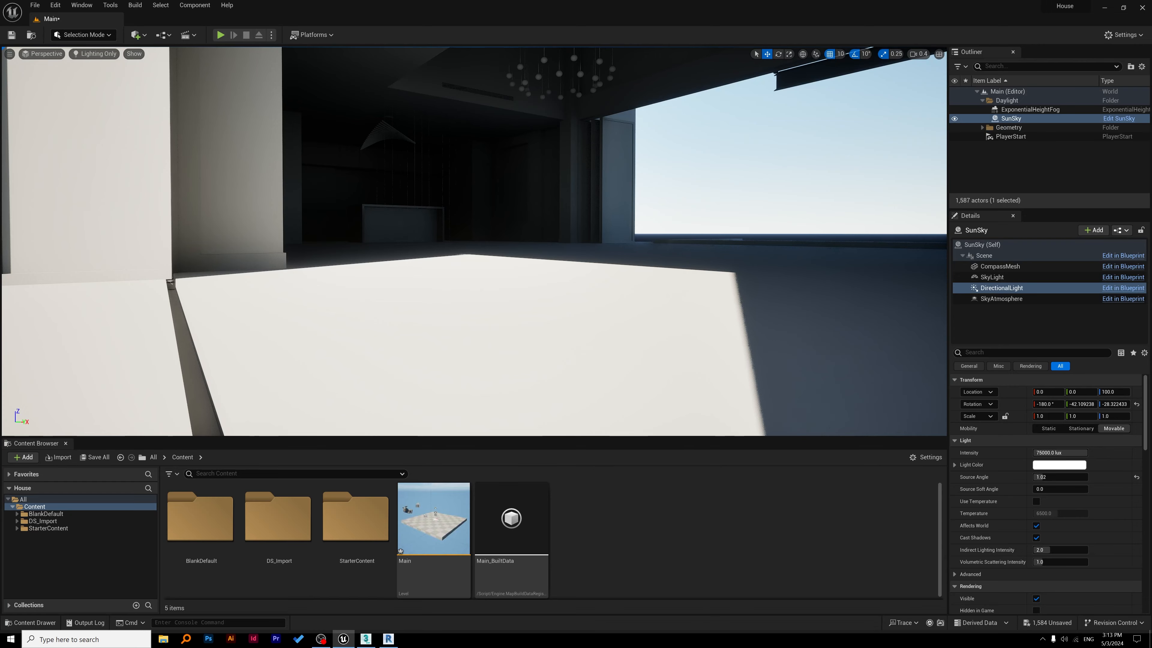
pyautogui.click(1038, 279)
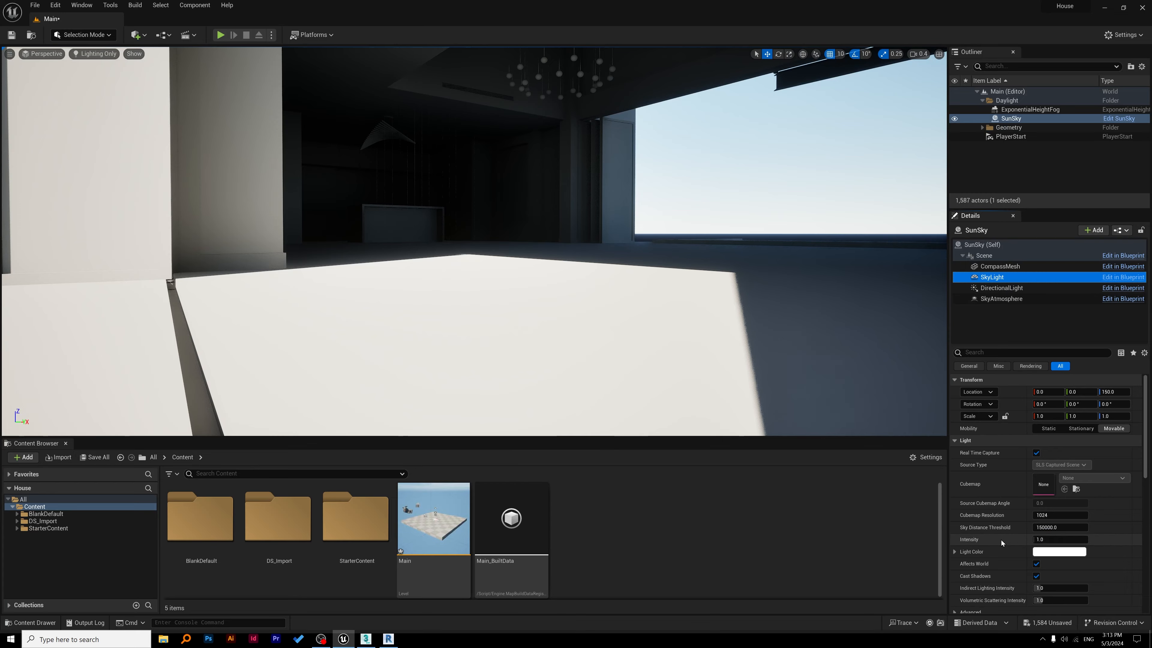
pyautogui.click(1013, 353)
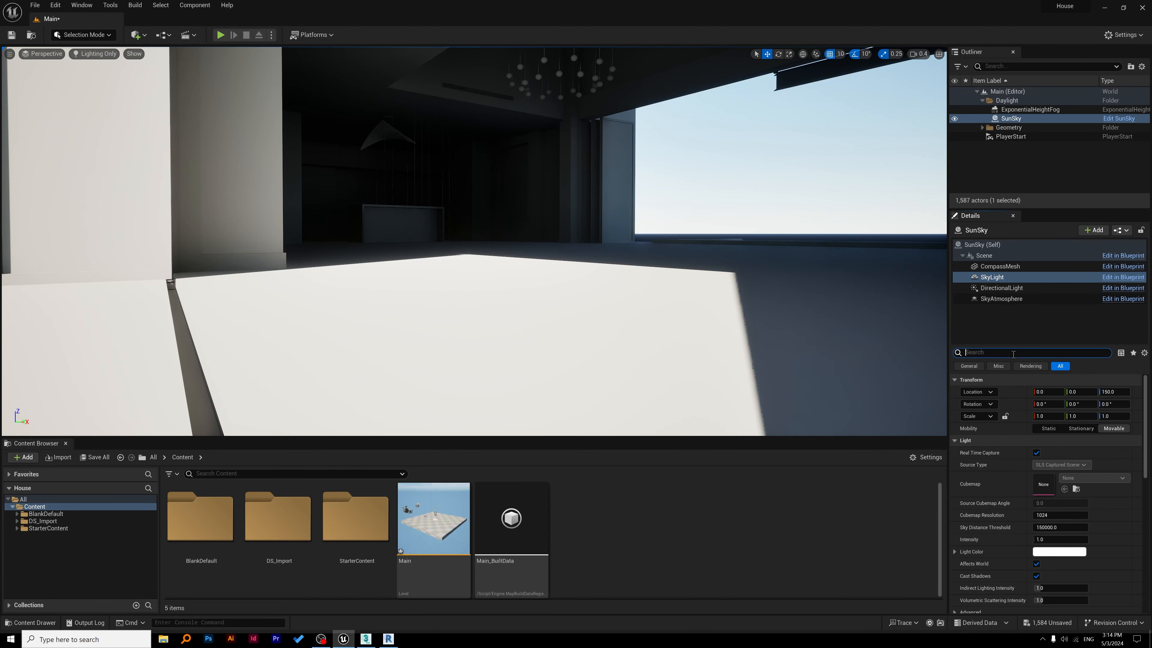
pyautogui.write('in')
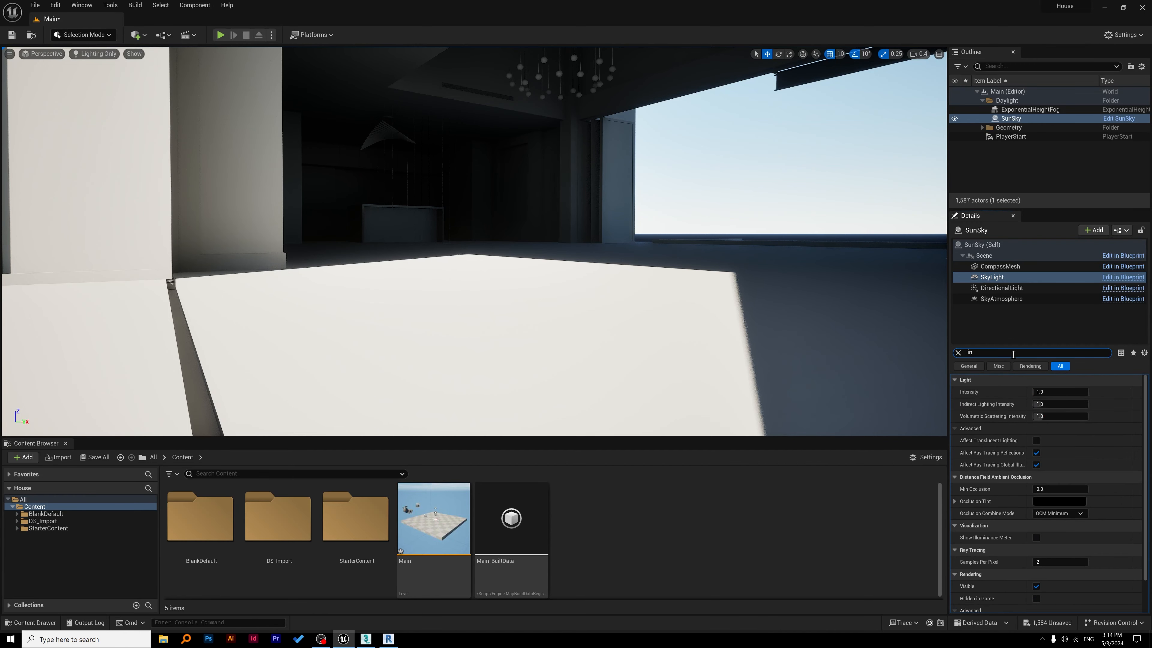
pyautogui.write('ten')
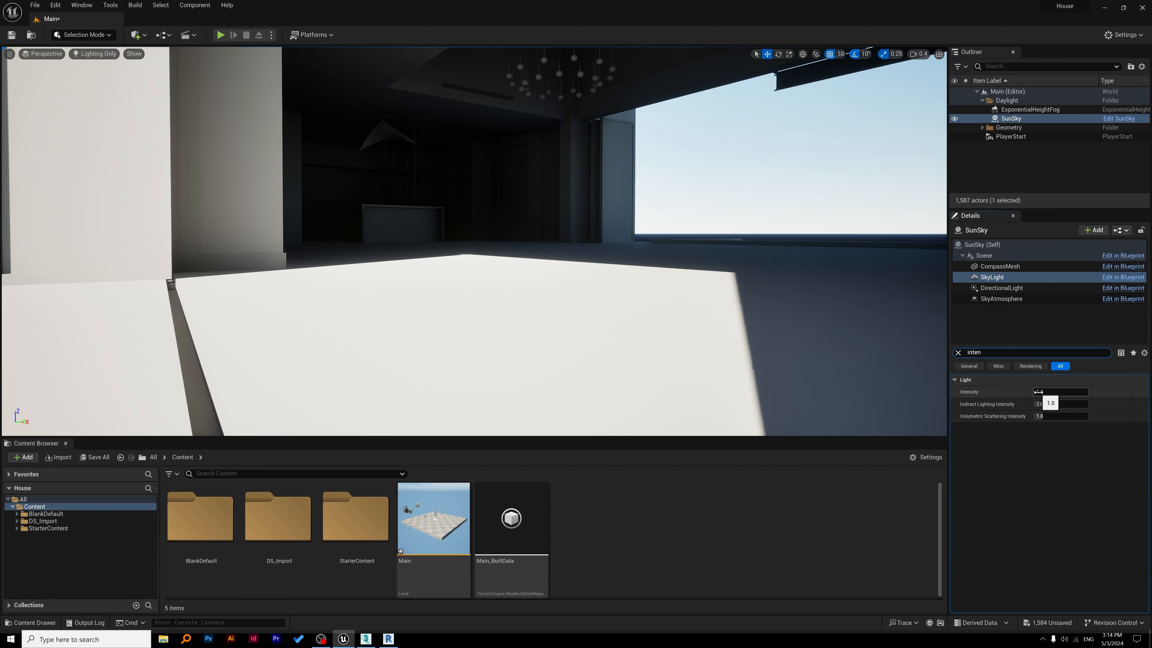
pyautogui.moveTo(1040, 391); pyautogui.dragTo(1088, 391)
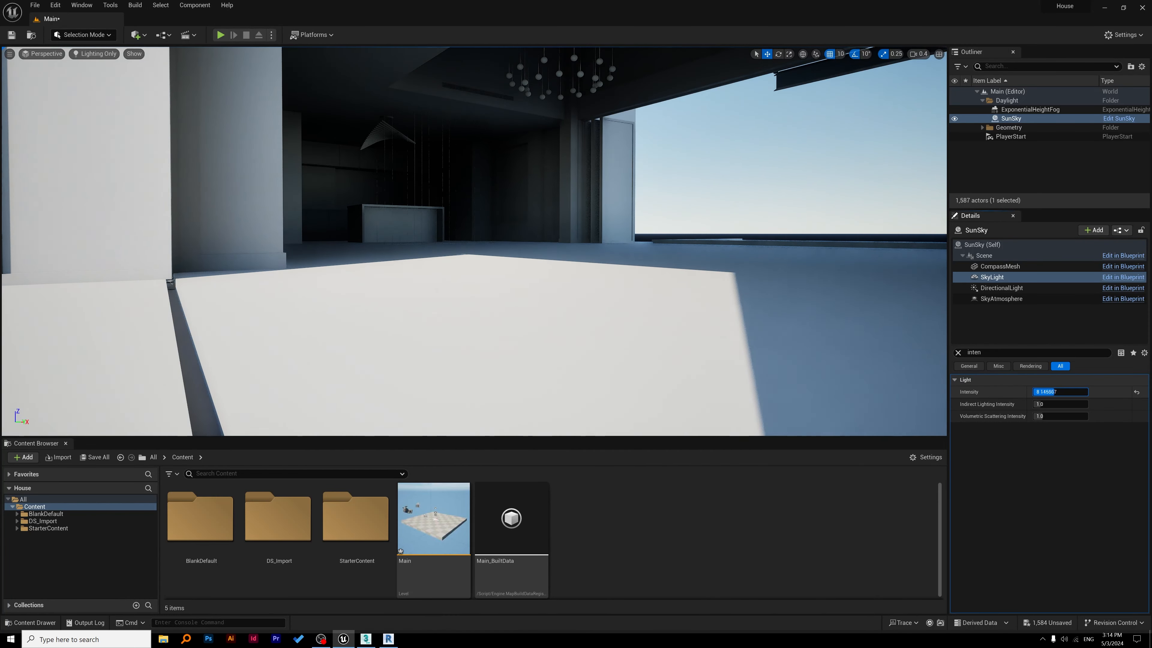
# - Raise the SkyLight's intensity further to about 14.2, checking the effect on the house exterior
pyautogui.press('s')
pyautogui.moveTo(681, 254)
pyautogui.mouseDown(button='right')
pyautogui.moveTo(635, 260)
pyautogui.moveTo(684, 244)
pyautogui.mouseUp(button='right')
pyautogui.press('a')
pyautogui.moveTo(1065, 392); pyautogui.dragTo(1072, 392)
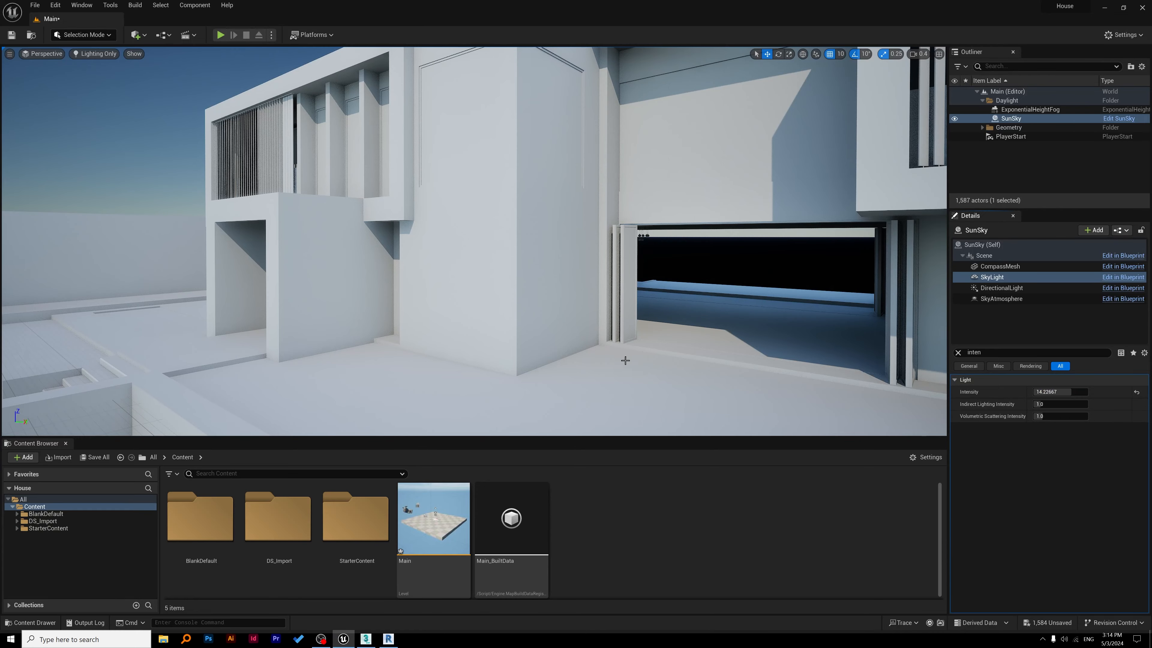
# - Examine the daylight and shadows on the house's front facade, entrance, steps and side walls
pyautogui.moveTo(574, 324); pyautogui.dragTo(635, 325, button='right')
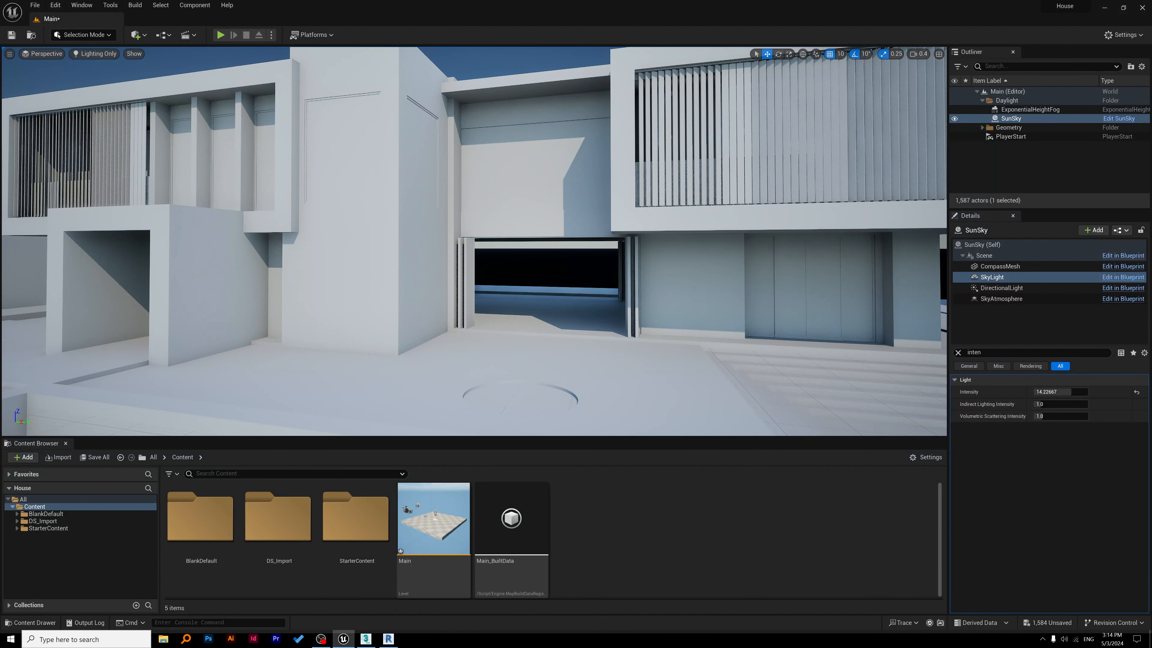
pyautogui.moveTo(635, 324); pyautogui.dragTo(574, 271, button='right')
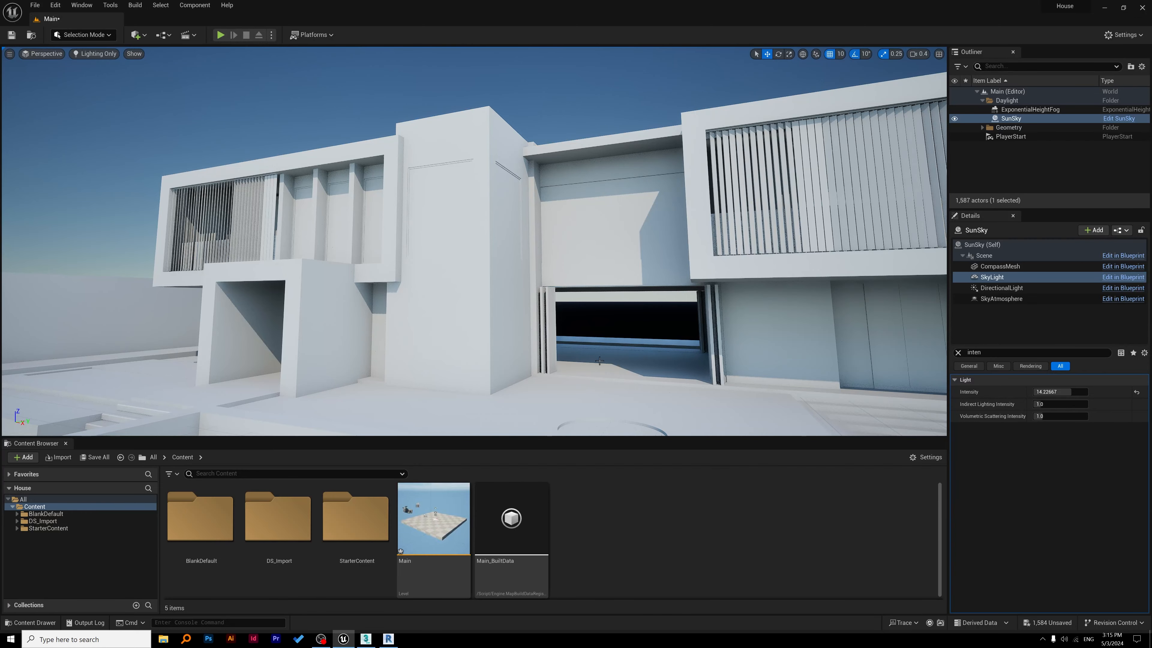
pyautogui.moveTo(555, 339); pyautogui.dragTo(732, 353, button='right')
pyautogui.press('w')
pyautogui.scroll(3, 637, 341)
pyautogui.press('w')
pyautogui.press('w')
pyautogui.press('a')
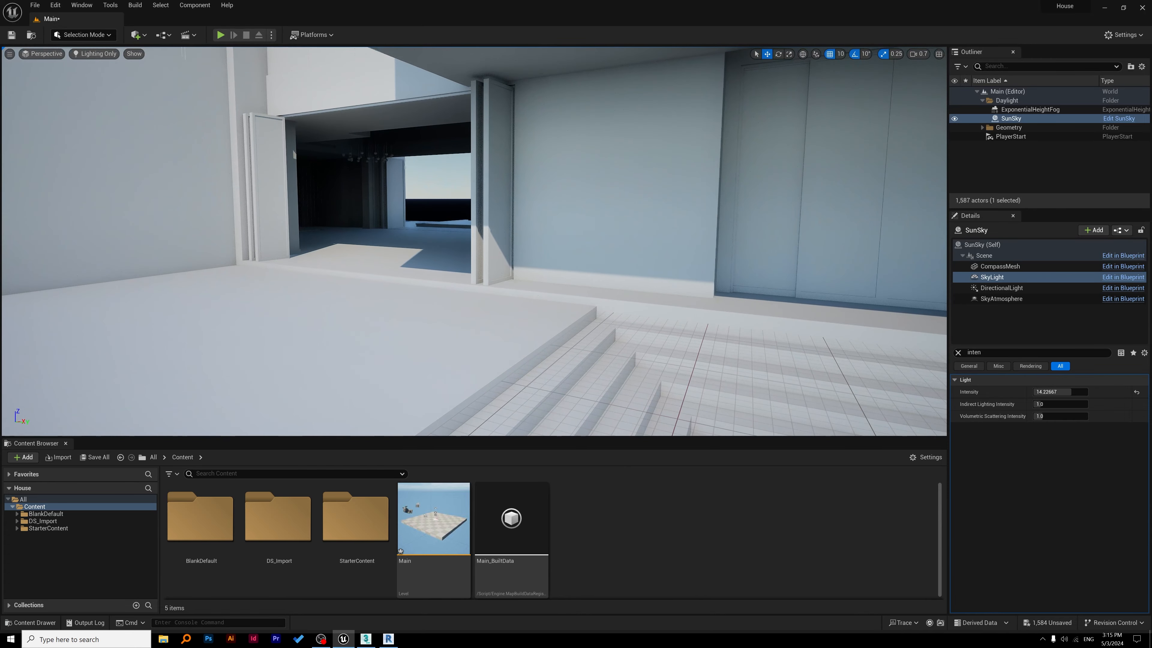
pyautogui.moveTo(503, 278); pyautogui.dragTo(415, 282, button='right')
pyautogui.moveTo(222, 273); pyautogui.dragTo(168, 262, button='right')
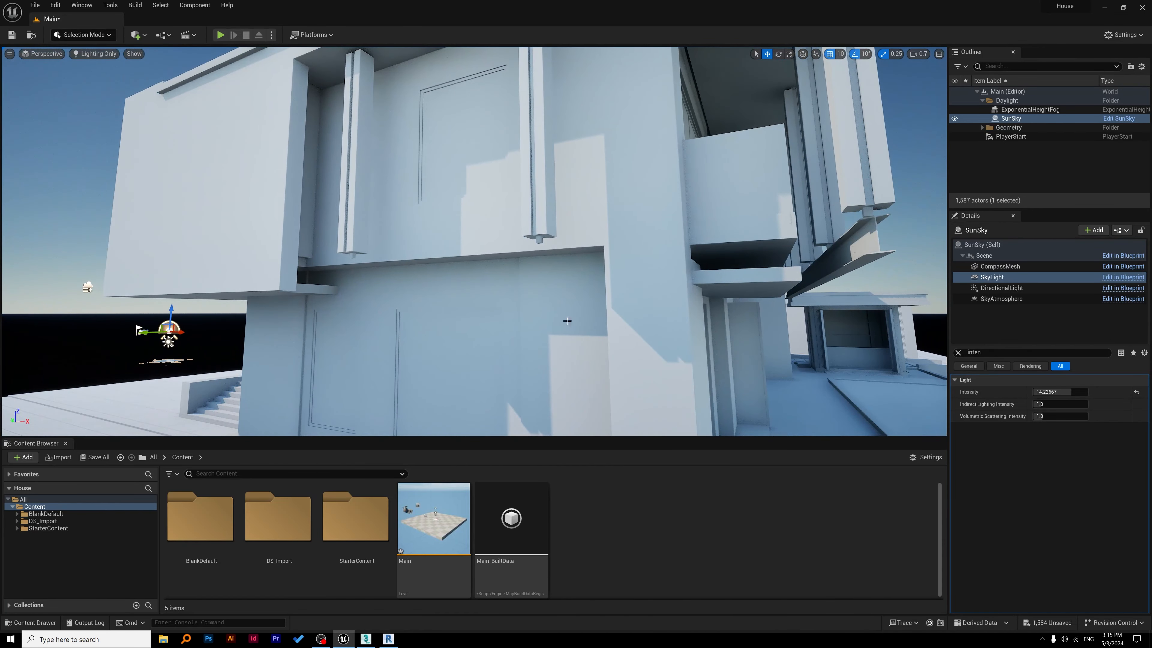
# - Check the brightness of the living area, staircase and kitchen, and of the courtyard outside
pyautogui.click(365, 637)
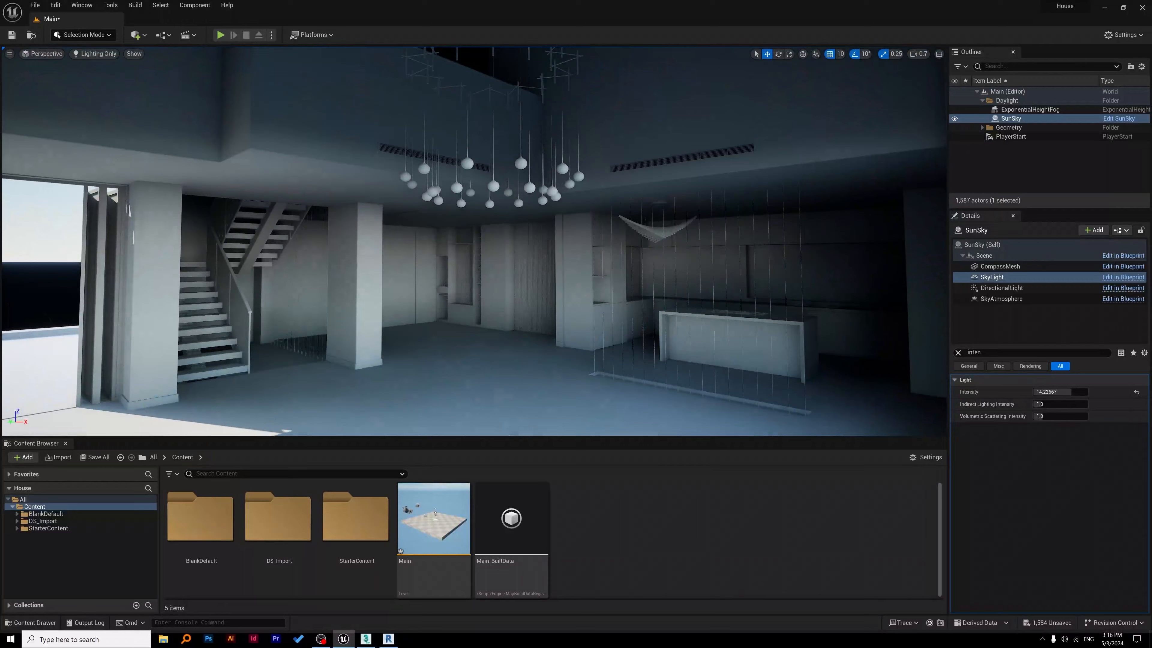
pyautogui.moveTo(1057, 391); pyautogui.dragTo(1070, 392)
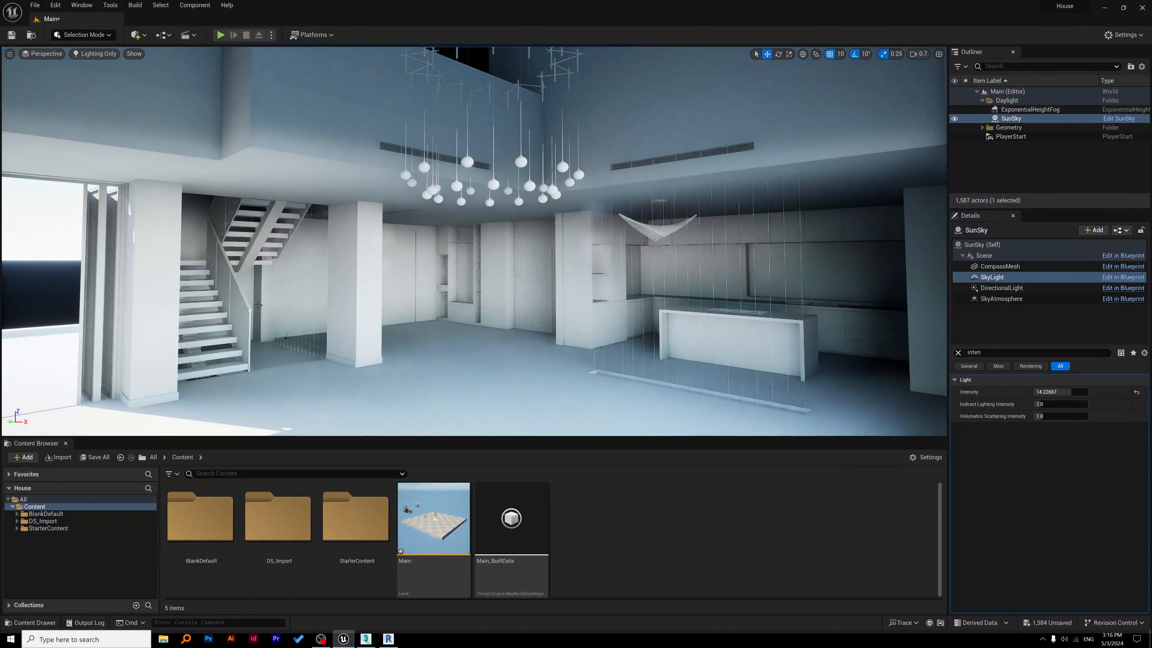
pyautogui.press('s')
pyautogui.moveTo(514, 273); pyautogui.dragTo(414, 275, button='right')
pyautogui.press('w')
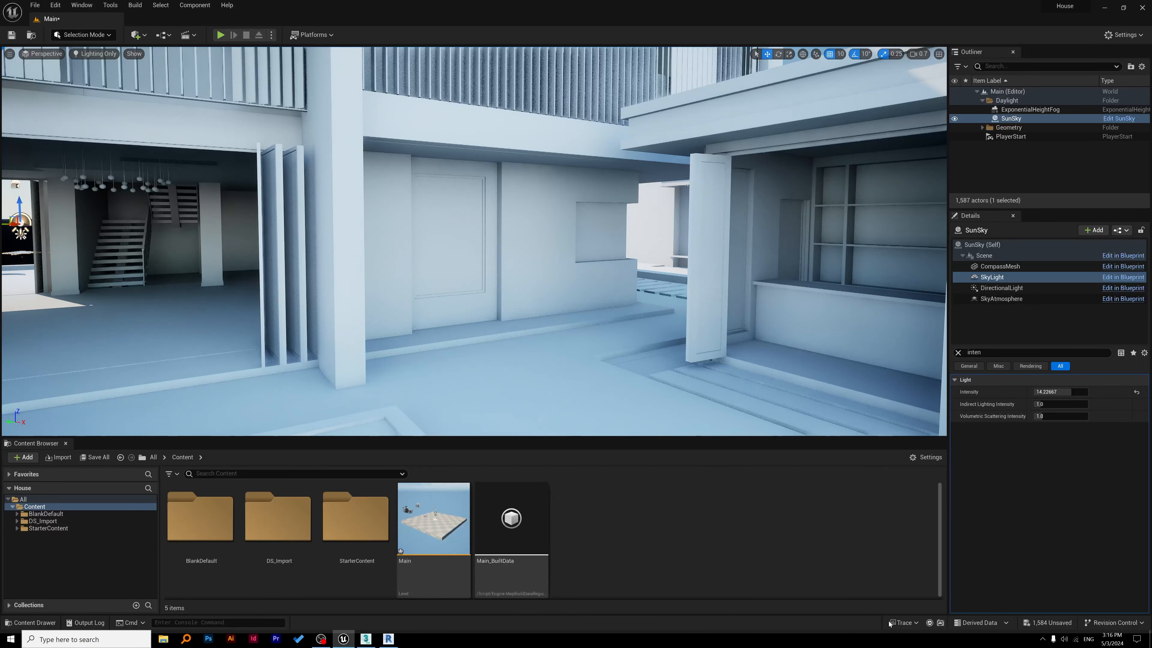
# - Launch the Epic Games Launcher from the desktop and open the Unreal Engine Marketplace
pyautogui.click(1148, 640)
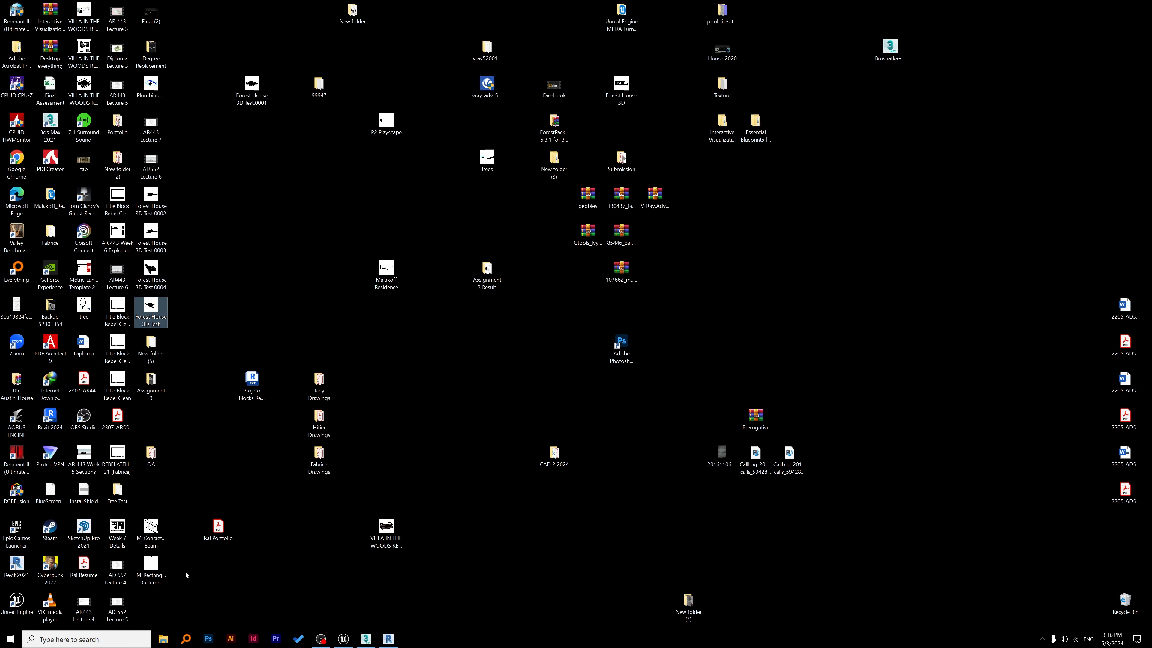
pyautogui.click(99, 638)
pyautogui.write('epic')
pyautogui.press('Return')
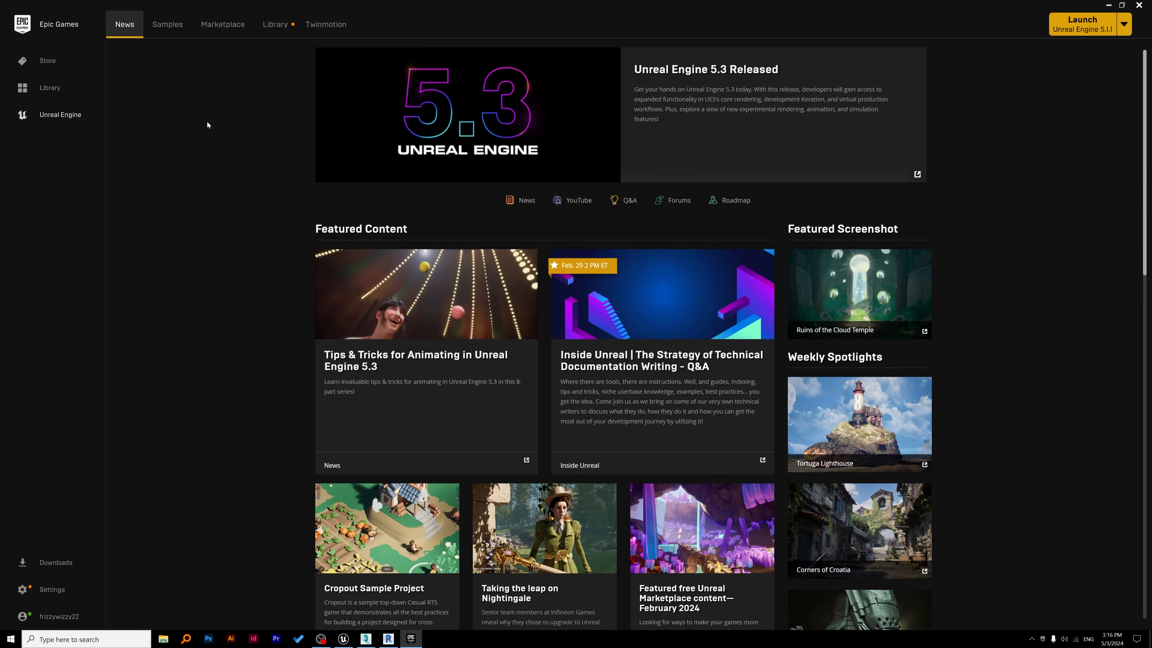
pyautogui.click(228, 30)
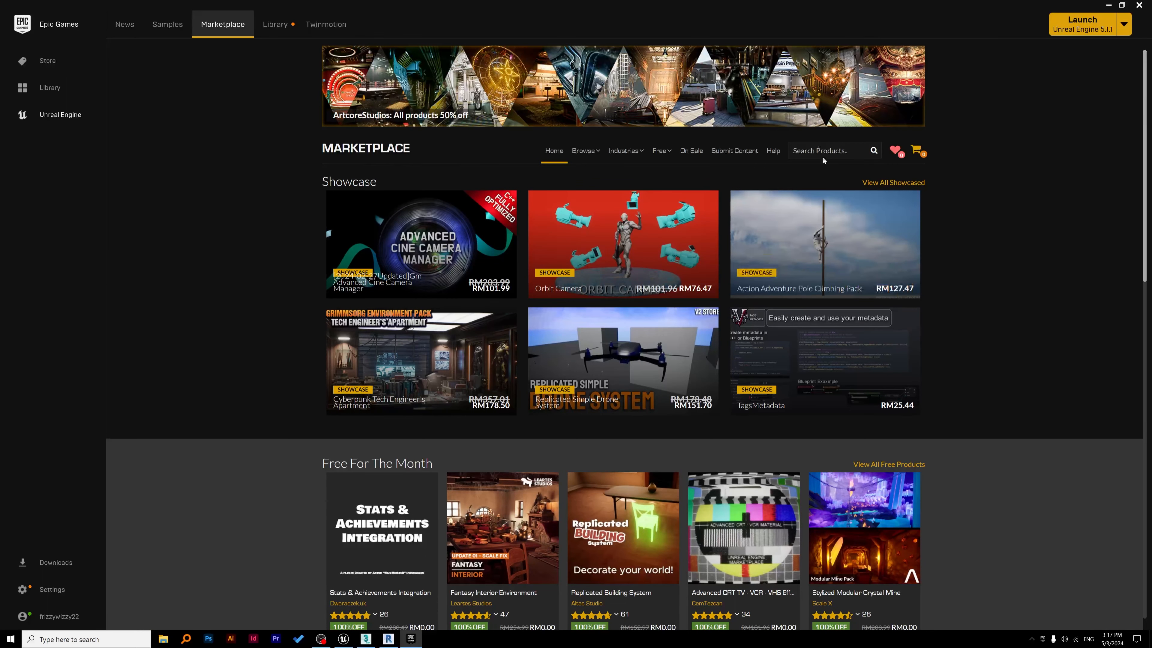
# - Search the Marketplace for "glass pack" and look through the results for the Advanced Glass Material Pack
pyautogui.write('glass pack')
pyautogui.press('Return')
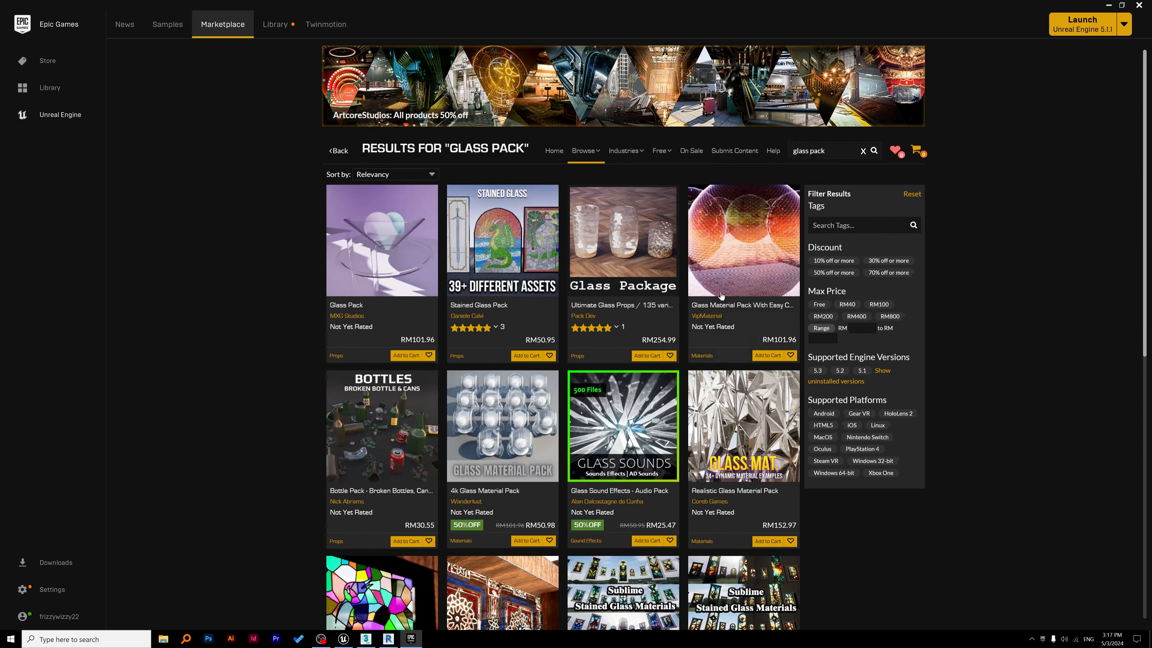
pyautogui.scroll(-2, 720, 295)
pyautogui.scroll(-8, 720, 295)
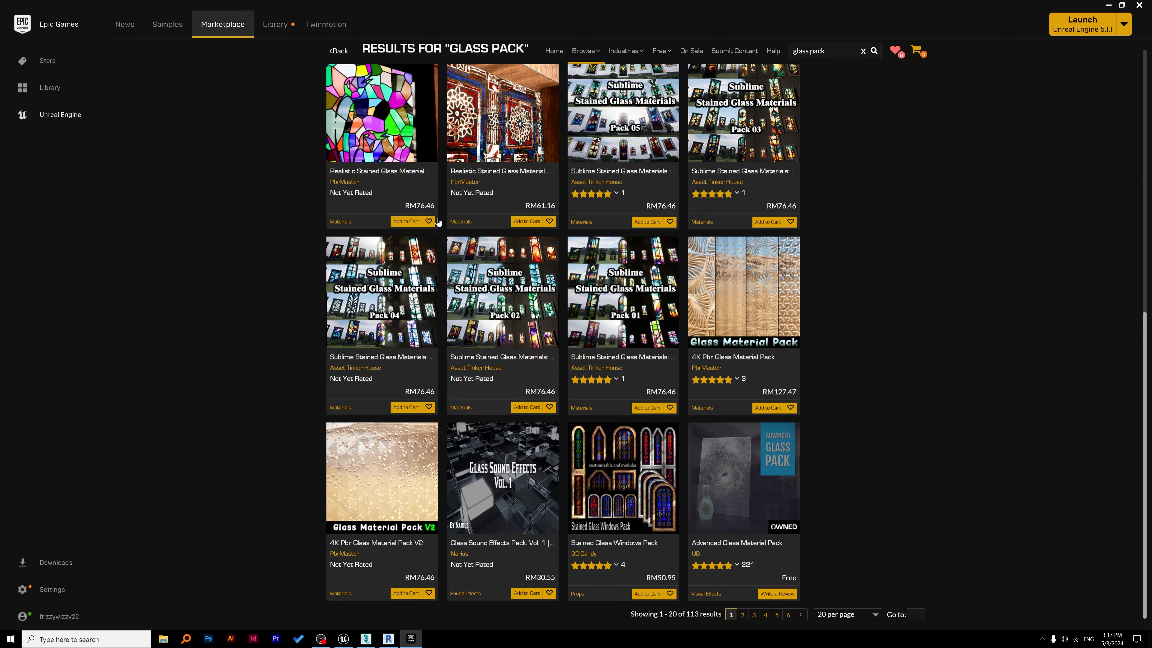
# - Add the Advanced Glass Material Pack from the library's vault to the House project
pyautogui.click(284, 32)
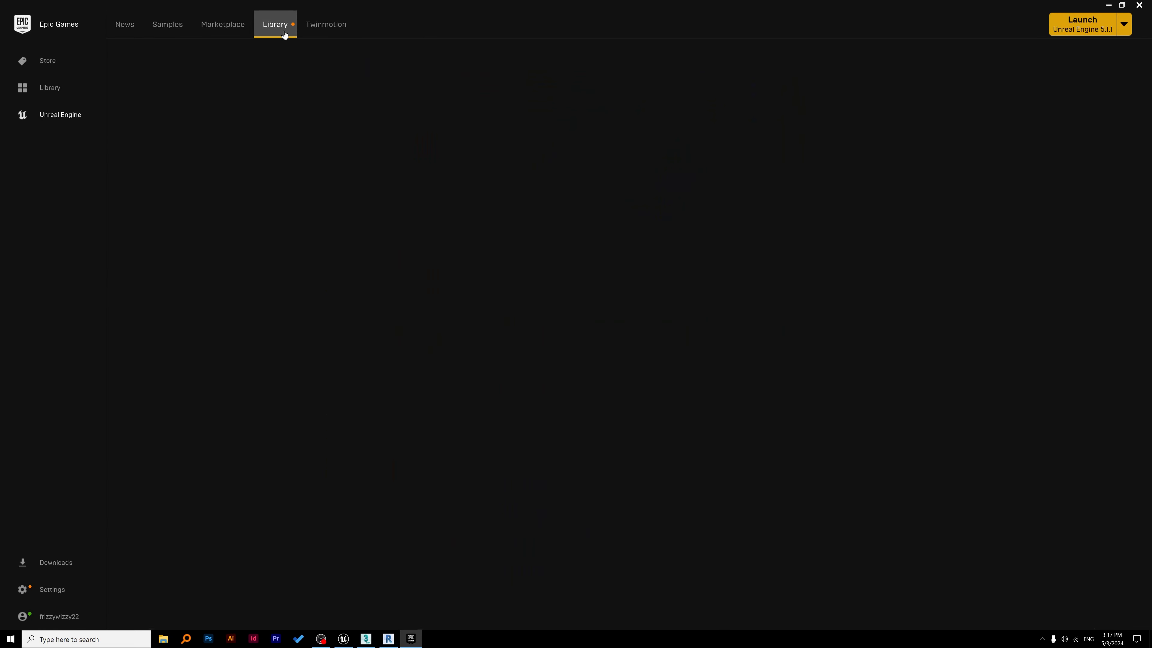
pyautogui.scroll(-1, 478, 399)
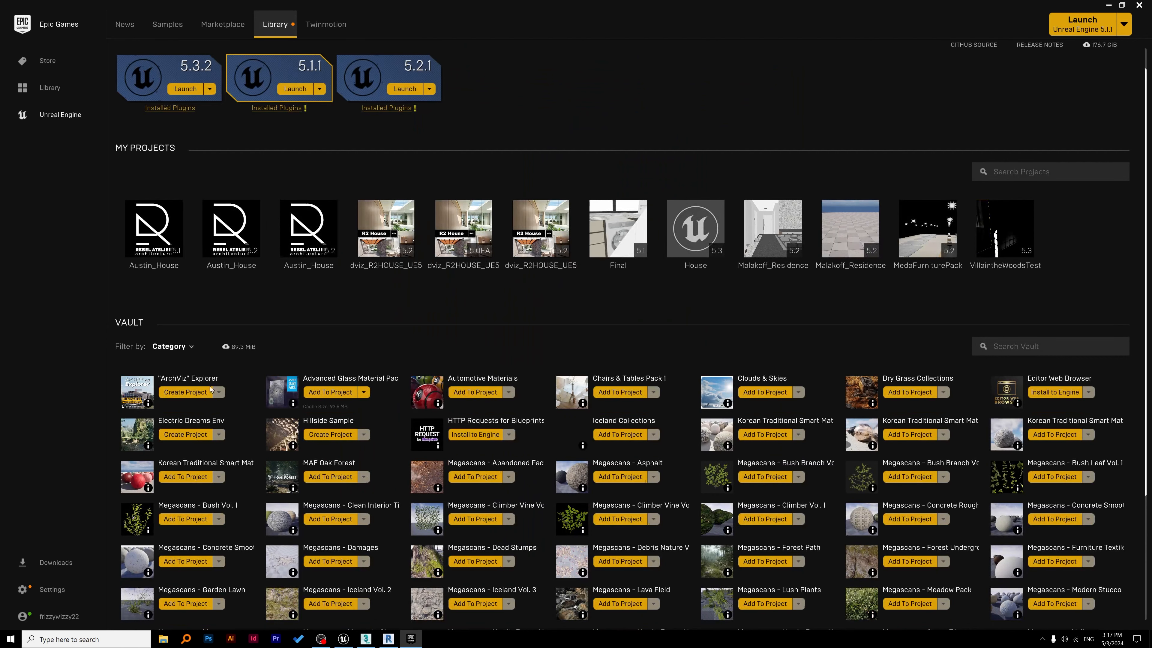
pyautogui.scroll(-6, 445, 314)
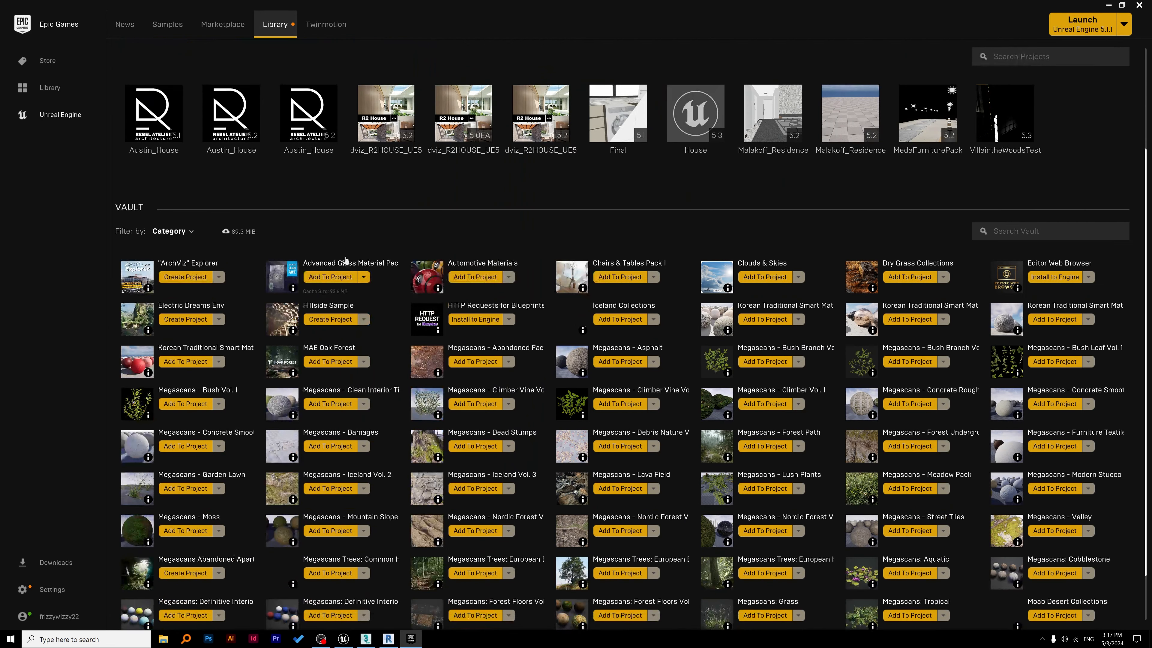
pyautogui.scroll(-1, 284, 333)
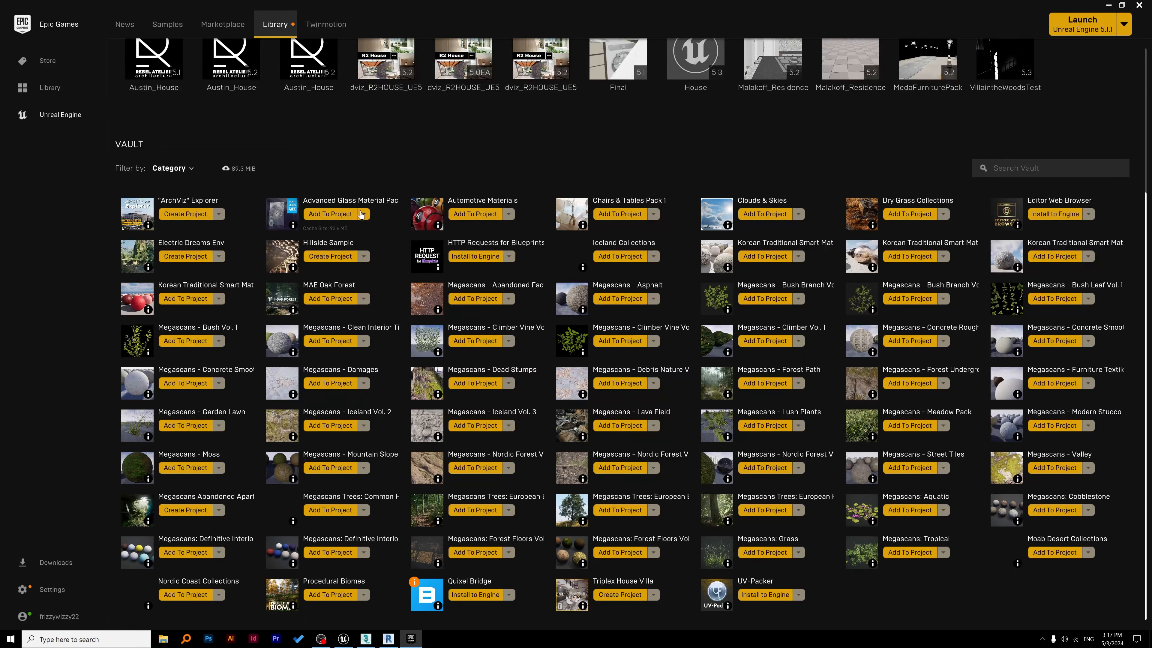
pyautogui.click(337, 215)
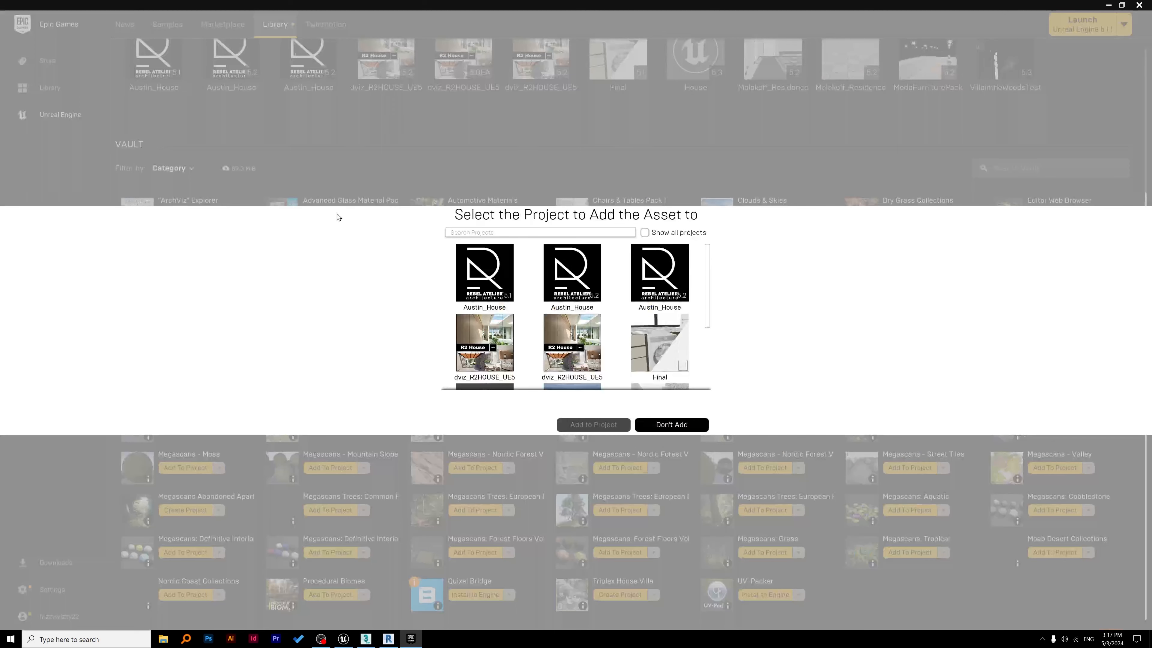
pyautogui.scroll(-3, 482, 273)
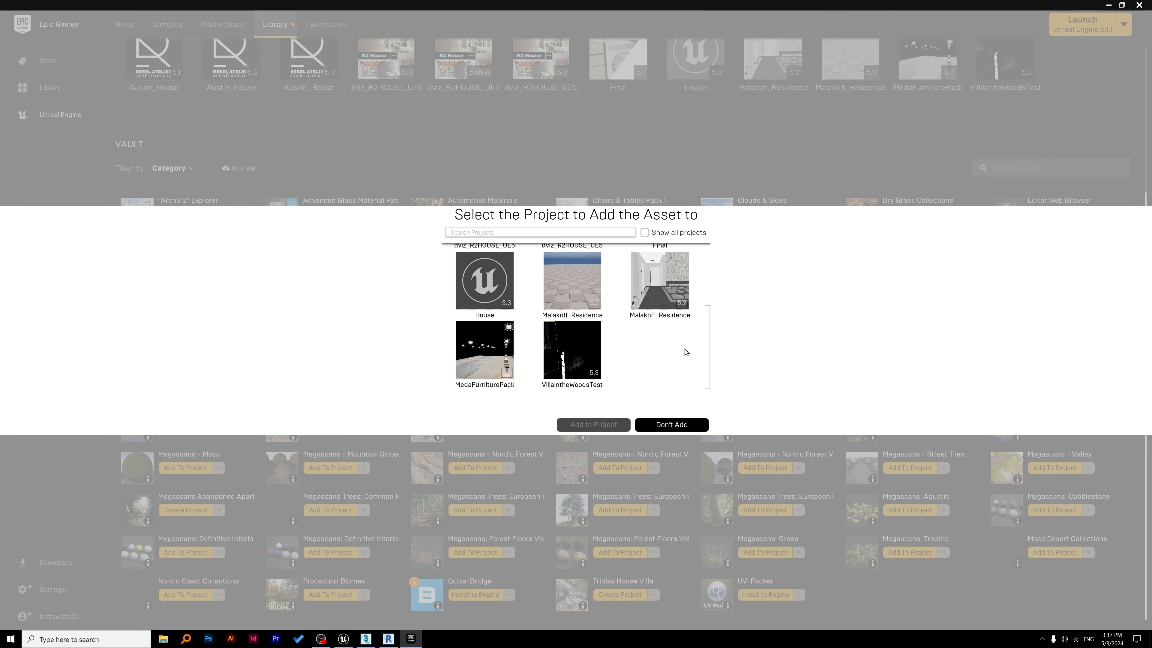
pyautogui.scroll(3, 674, 351)
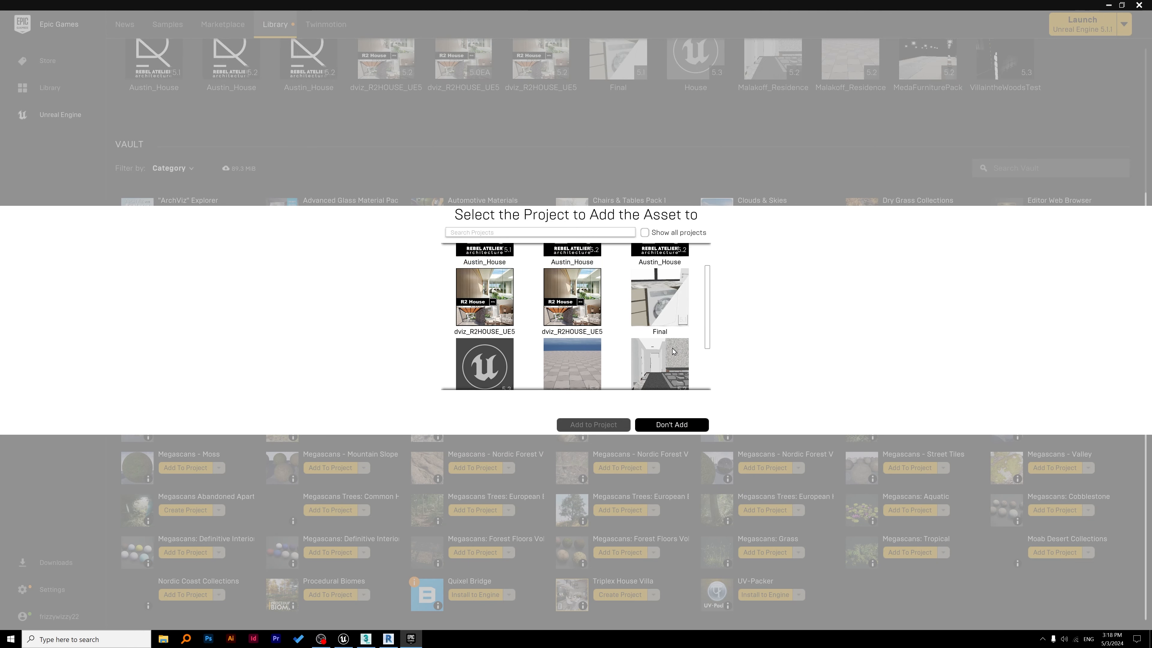
pyautogui.scroll(2, 675, 350)
pyautogui.scroll(-3, 673, 350)
pyautogui.scroll(-2, 673, 350)
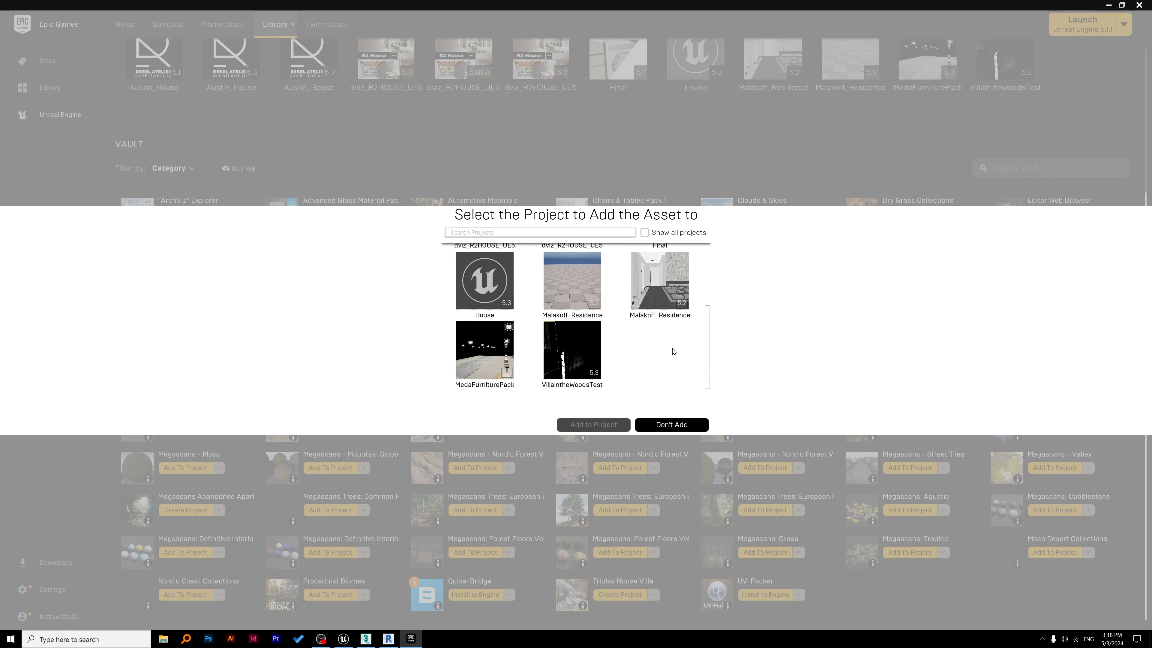
pyautogui.click(490, 285)
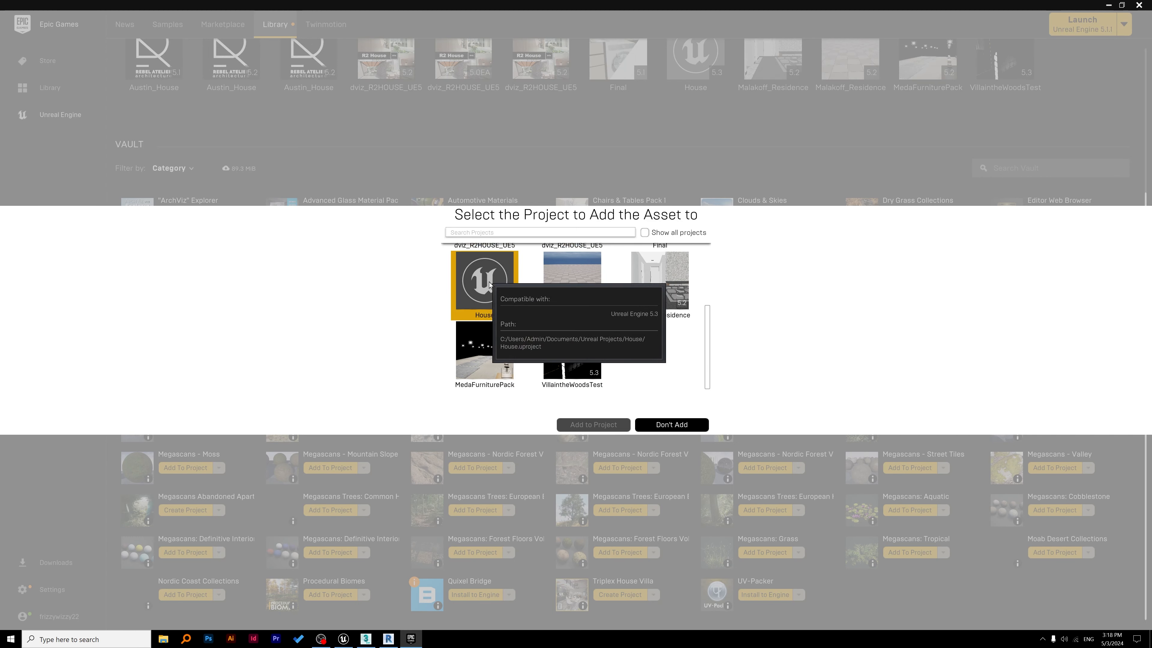
pyautogui.click(618, 429)
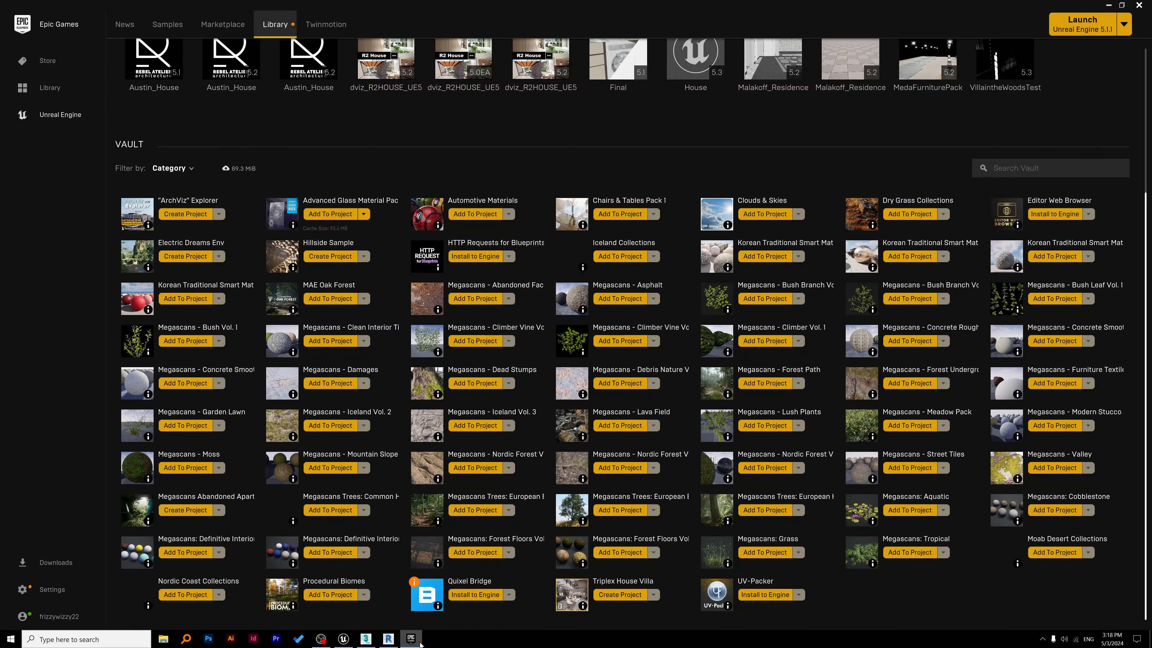
# - Switch back to the Unreal Editor and open the 01_Clean materials folder of AdvancedGlassPack
pyautogui.click(410, 638)
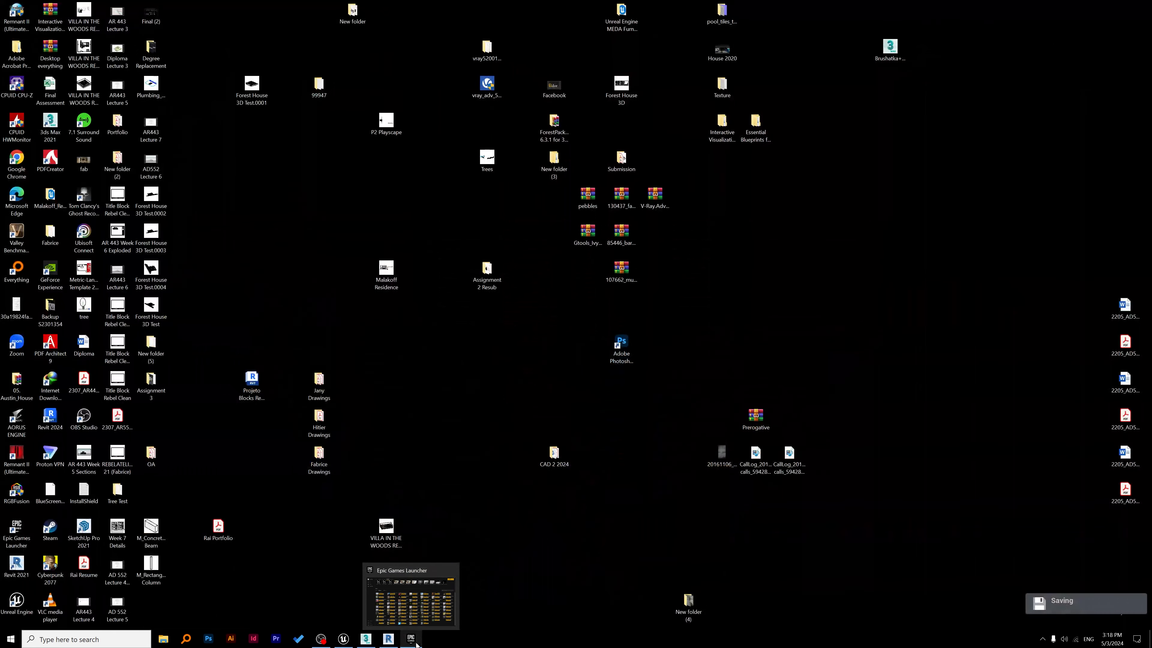
pyautogui.moveTo(383, 640)
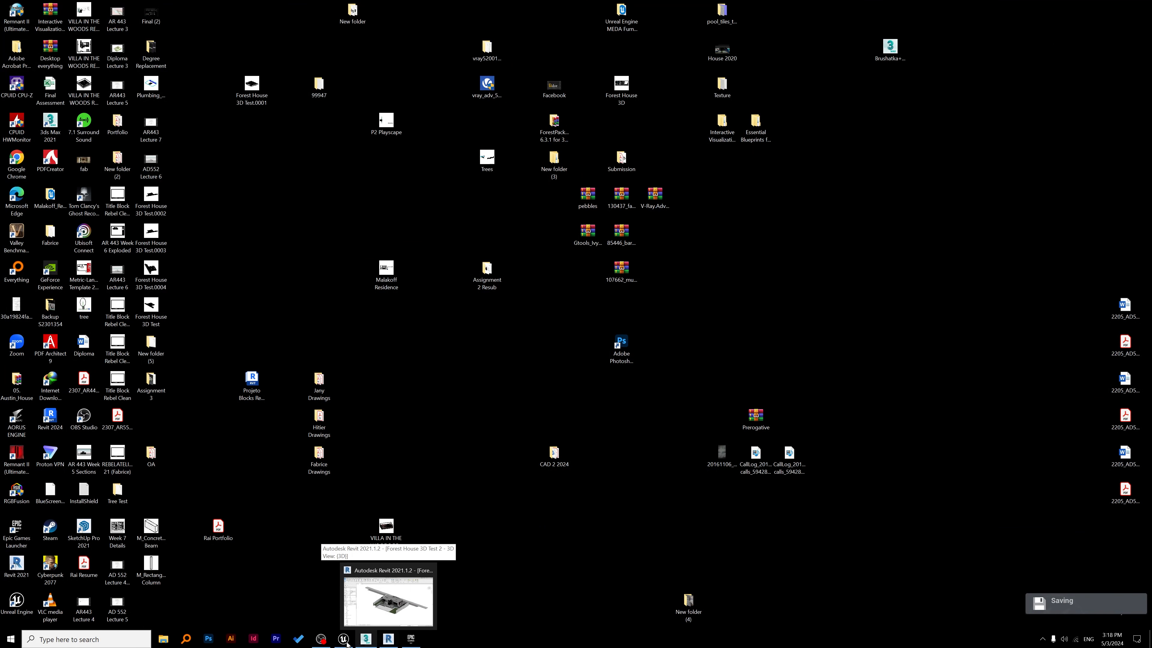
pyautogui.moveTo(344, 638)
pyautogui.click(373, 617)
pyautogui.doubleClick(200, 517)
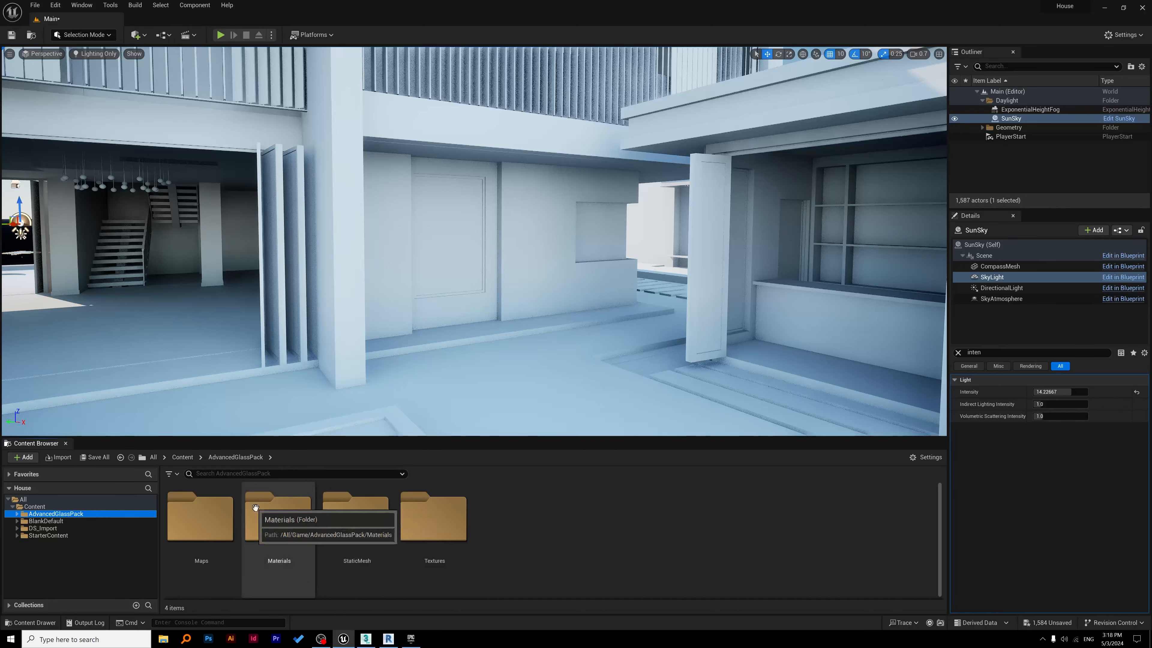
pyautogui.doubleClick(270, 515)
pyautogui.doubleClick(208, 517)
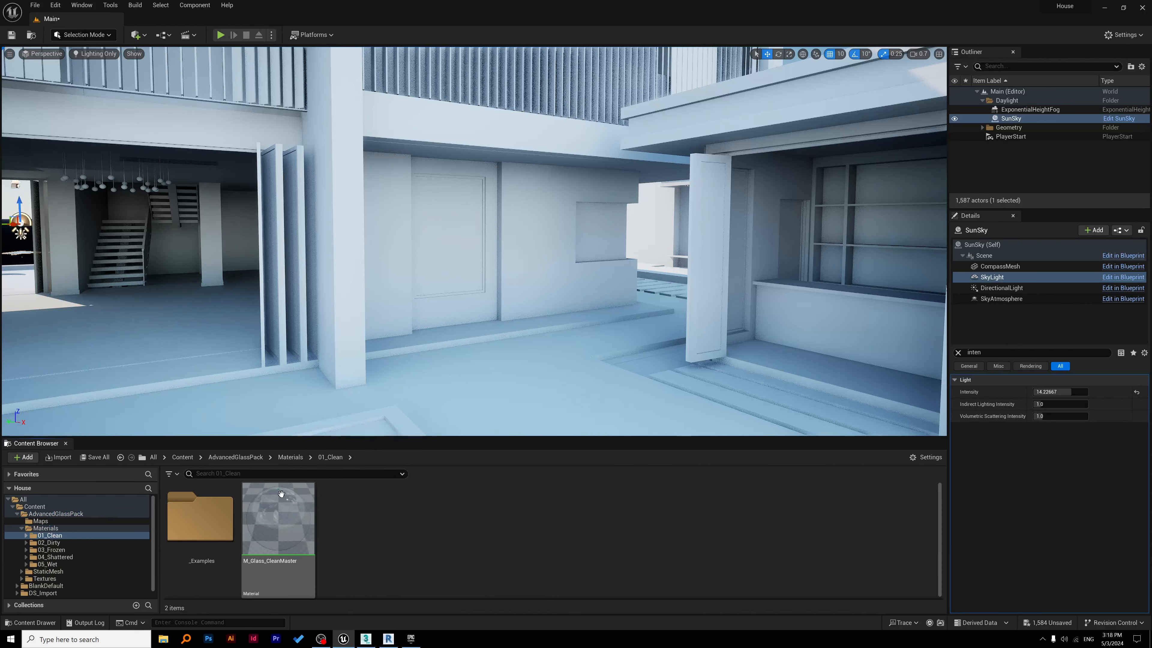
# - Create a material instance of M_Glass_CleanMaster and name it MI_Glass_CleanMaster
pyautogui.rightClick(276, 526)
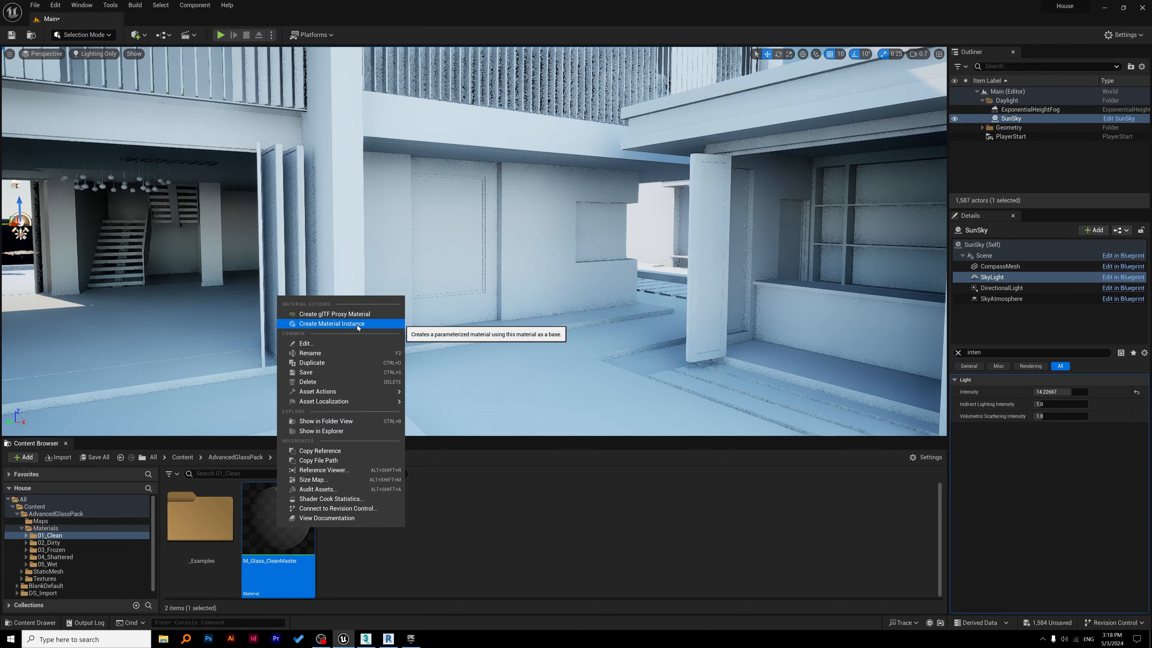
pyautogui.click(332, 323)
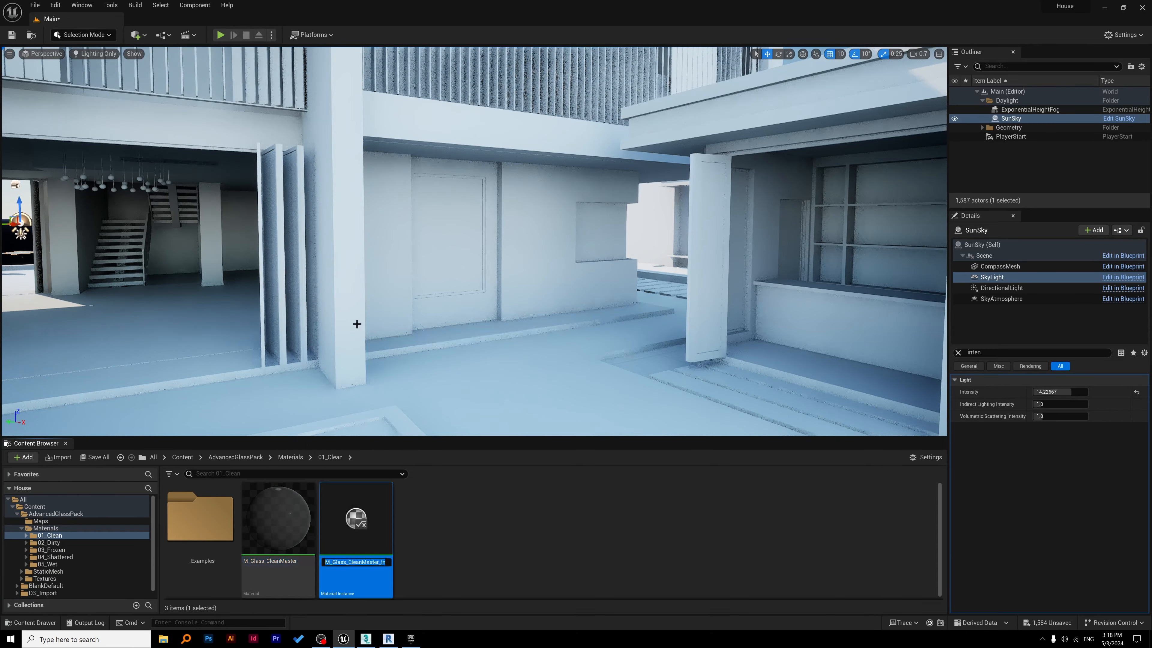
pyautogui.click(330, 563)
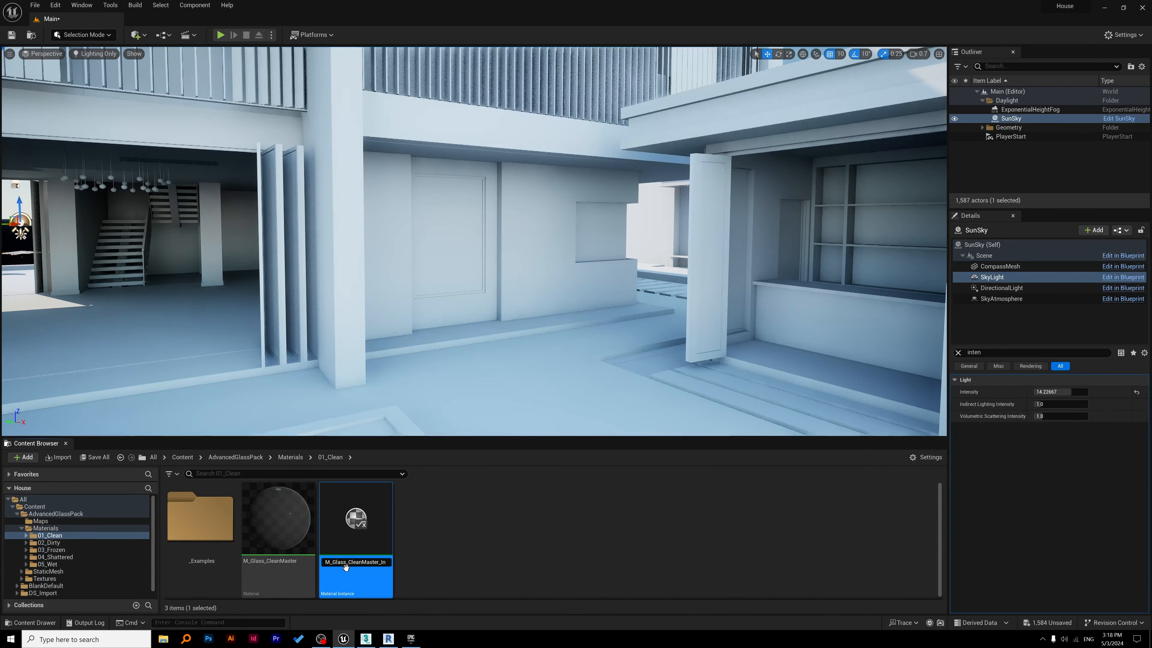
pyautogui.write('I')
pyautogui.moveTo(380, 562); pyautogui.dragTo(391, 562)
pyautogui.press('BackSpace')
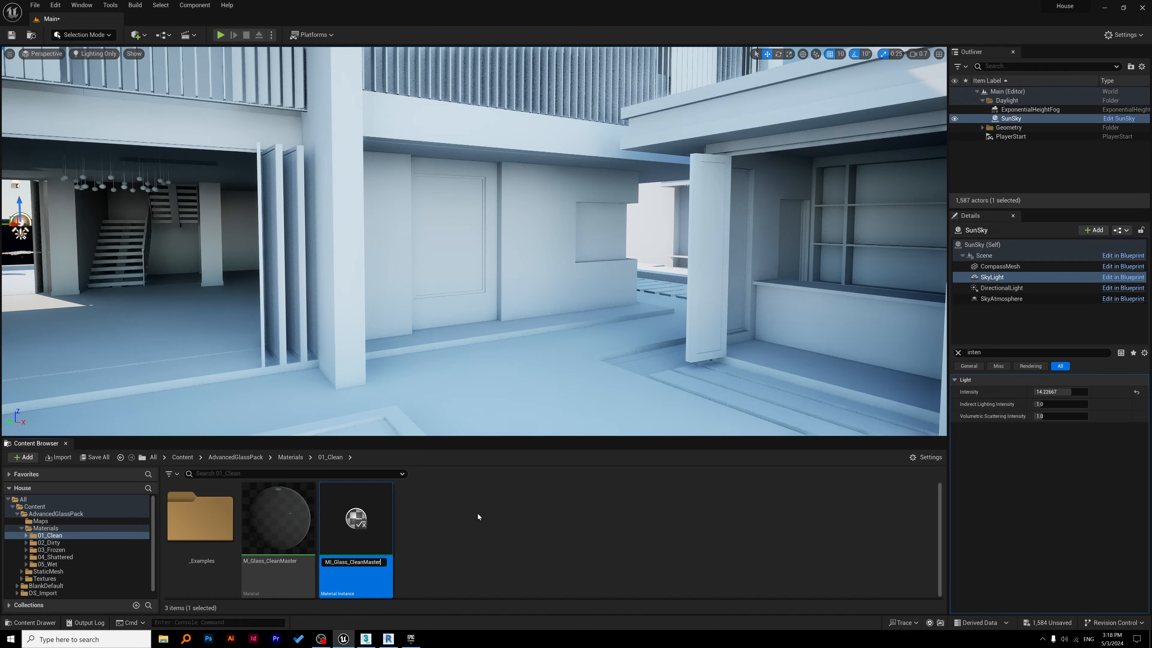
pyautogui.press('Return')
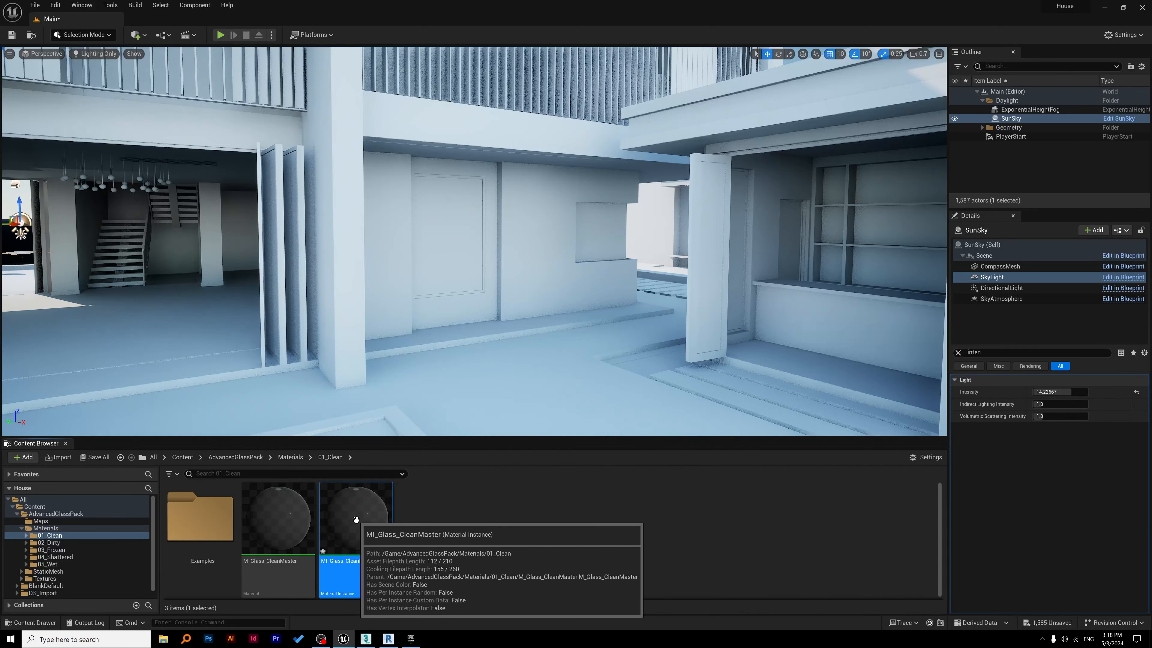
# - Try to apply MI_Glass_CleanMaster directly to the panel and opening in the courtyard wall
pyautogui.moveTo(356, 520); pyautogui.dragTo(452, 253)
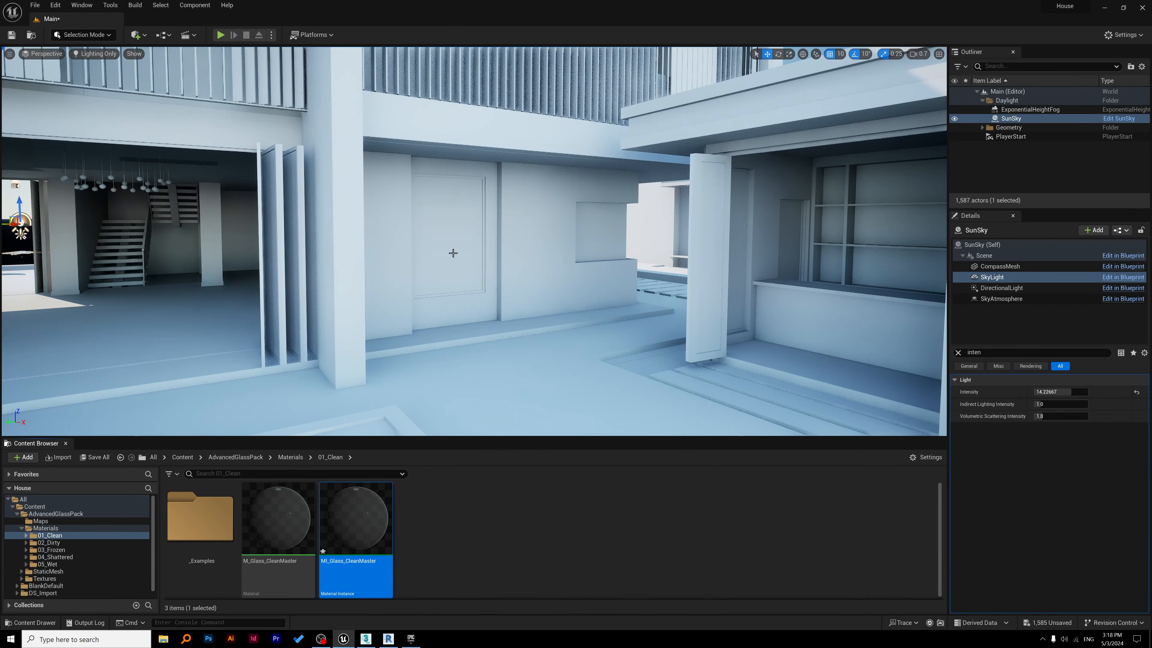
pyautogui.moveTo(362, 524); pyautogui.dragTo(604, 246)
# - Try MI_Glass_CleanMaster on Element 1 of the four-panel sliding door, clearing the property filter first, and reset that material slot
pyautogui.moveTo(623, 266); pyautogui.dragTo(486, 279, button='right')
pyautogui.moveTo(474, 254); pyautogui.dragTo(589, 254, button='right')
pyautogui.click(630, 231)
pyautogui.click(957, 352)
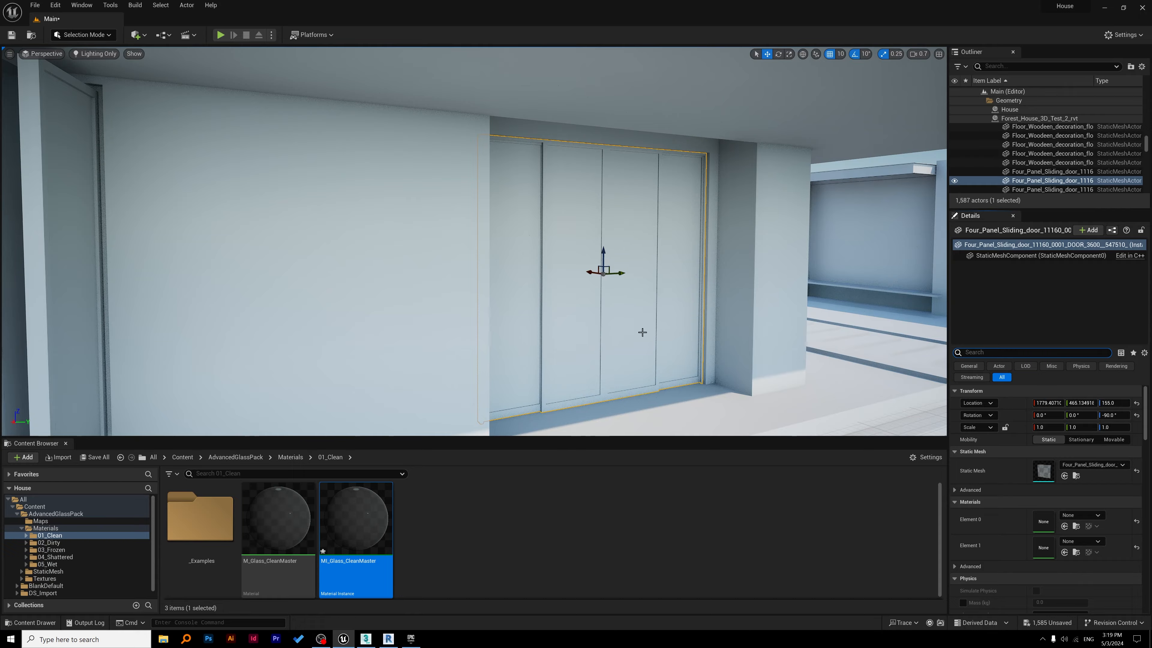
pyautogui.click(1064, 552)
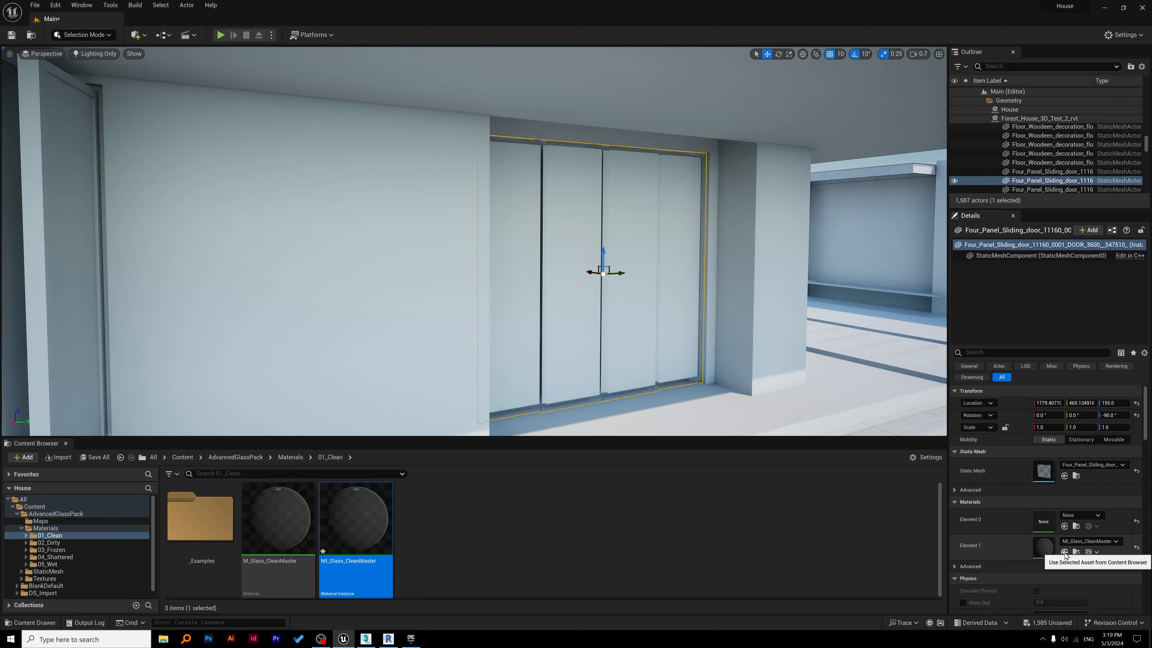
pyautogui.click(1137, 547)
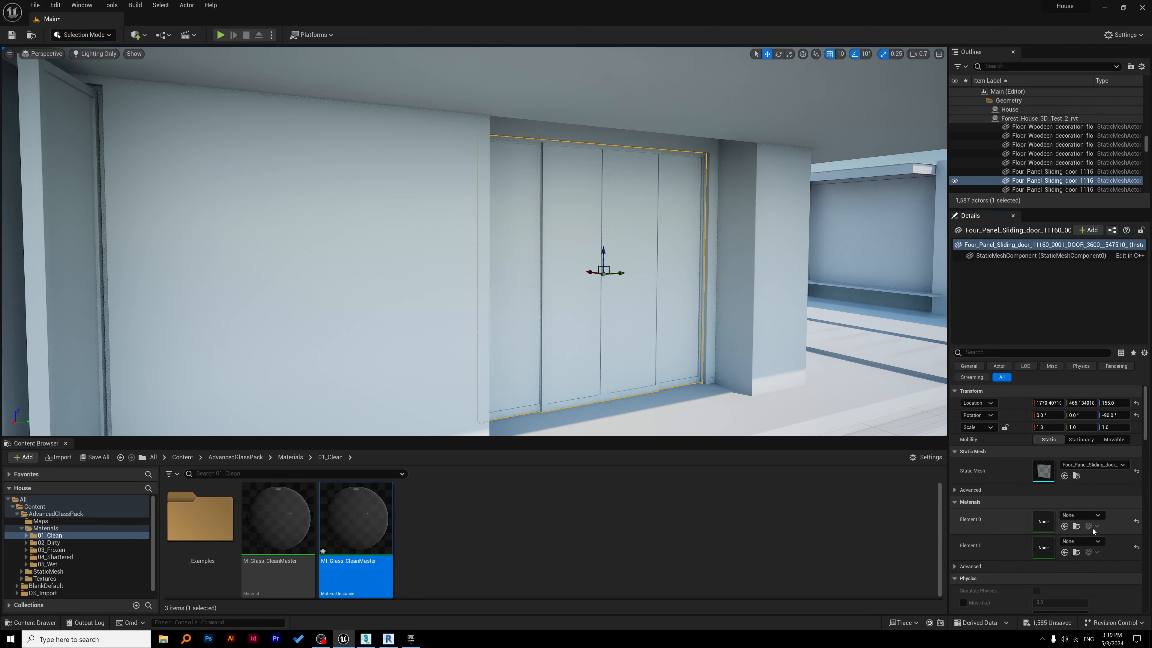
# - Assign MI_Glass_CleanMaster to Element 0 of the four-panel sliding door
pyautogui.click(1066, 526)
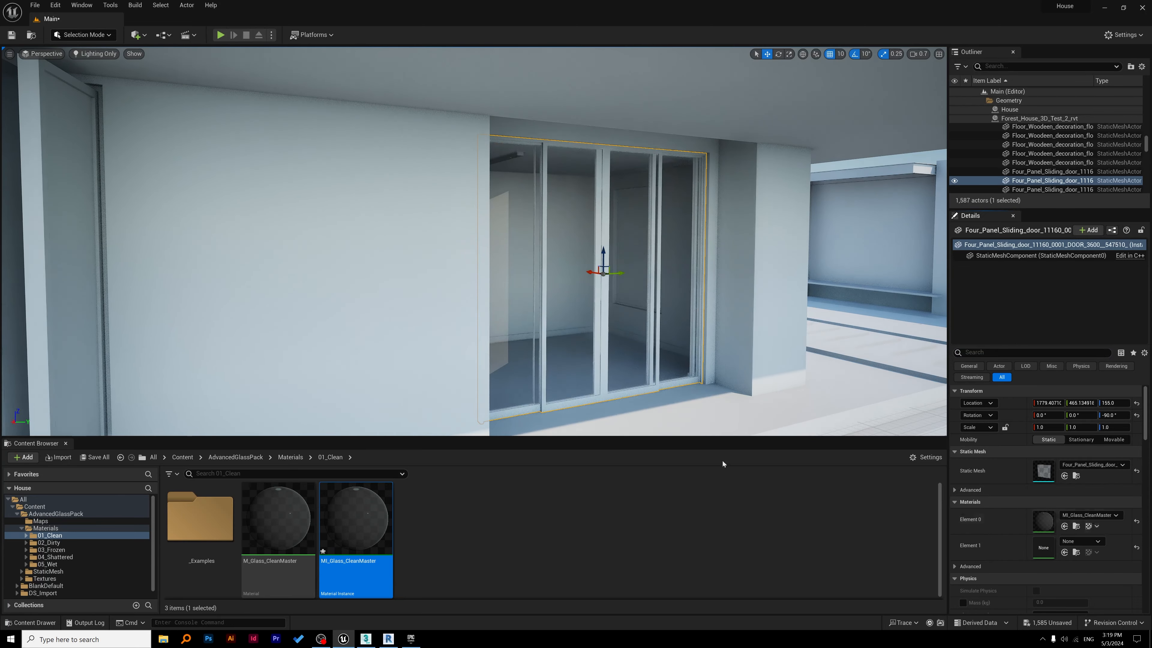
# - Select the whole run of Panel_Flush_front_12_38_mm wall panels and try to assign them MI_Glass_CleanMaster
pyautogui.moveTo(722, 300); pyautogui.dragTo(454, 307, button='right')
pyautogui.click(607, 194)
pyautogui.moveTo(607, 195); pyautogui.dragTo(533, 190, button='right')
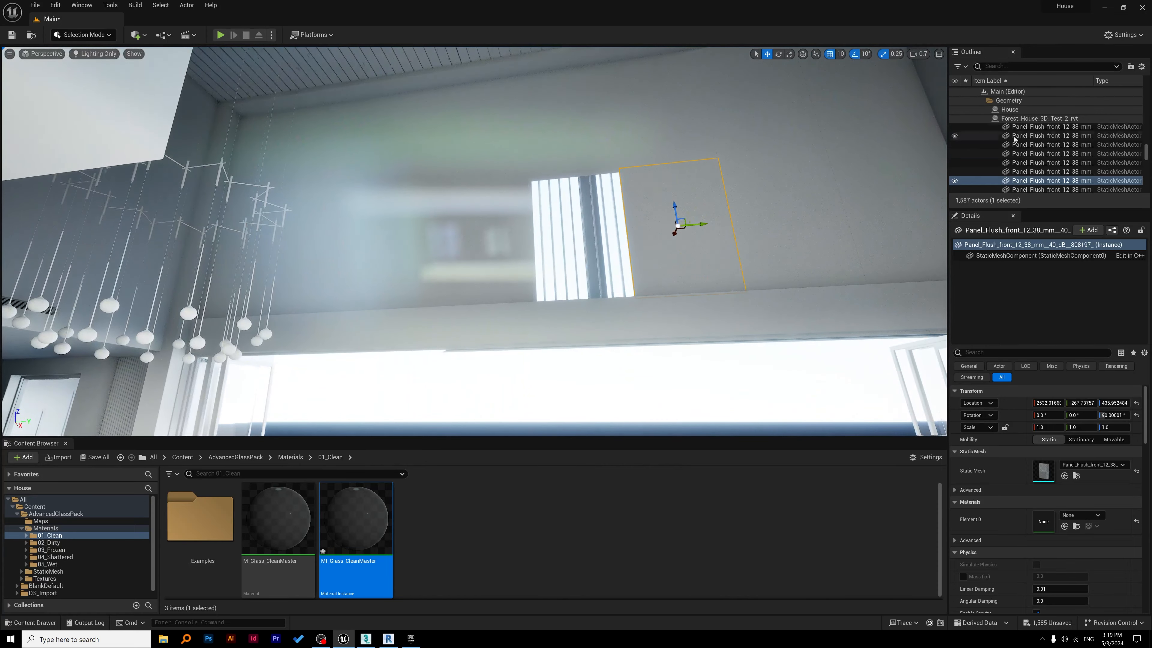
pyautogui.scroll(2, 1057, 170)
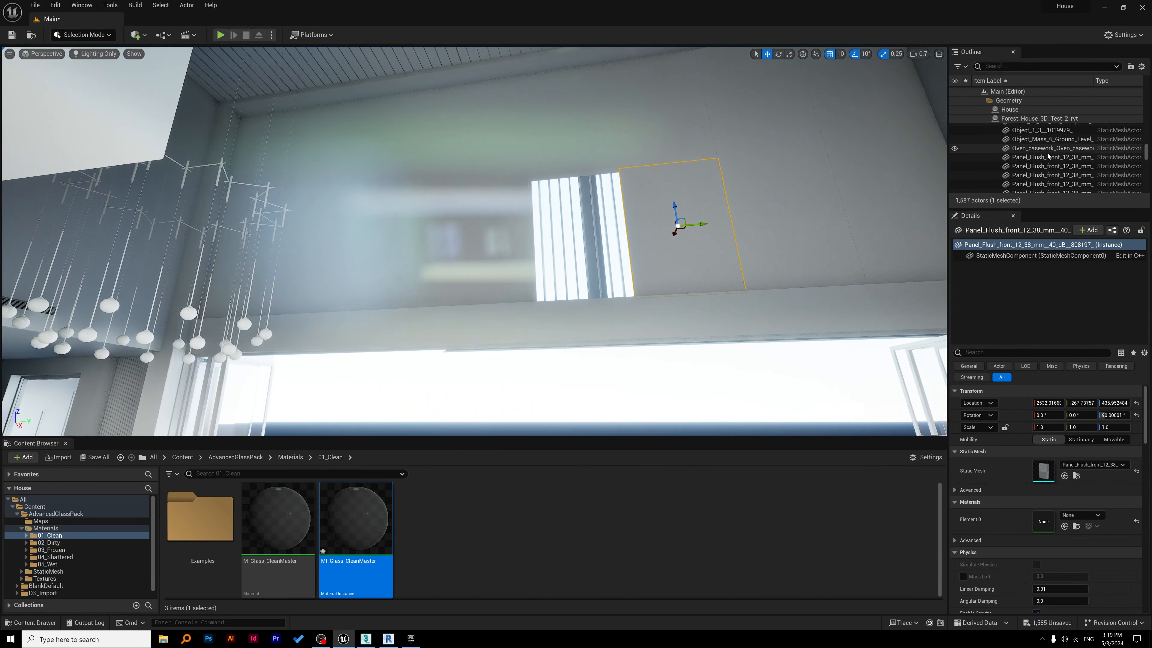
pyautogui.click(1050, 172)
pyautogui.scroll(-2, 1044, 176)
pyautogui.scroll(-5, 1044, 176)
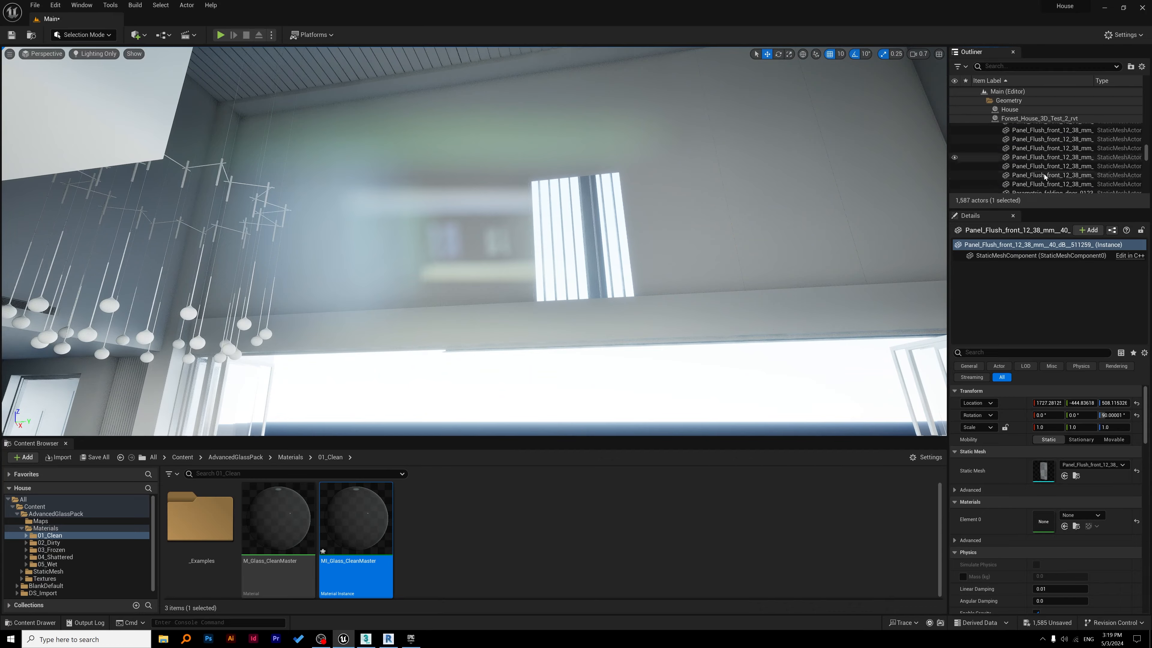
pyautogui.keyDown('shift'); pyautogui.click(1056, 155); pyautogui.keyUp('shift')
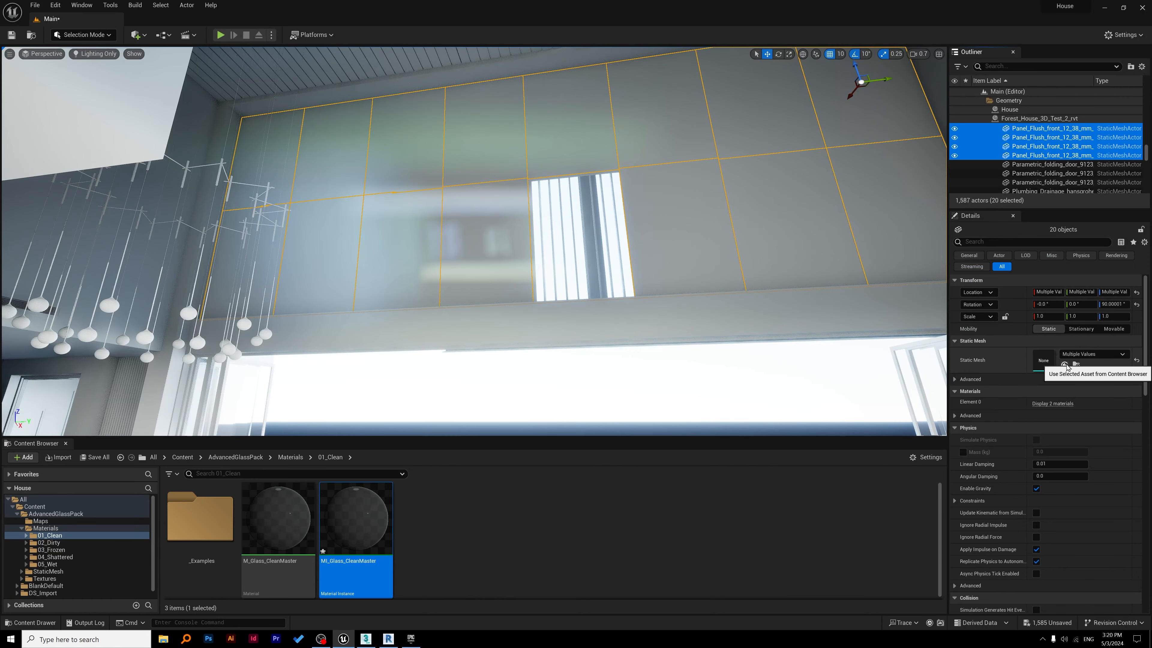
pyautogui.click(1066, 365)
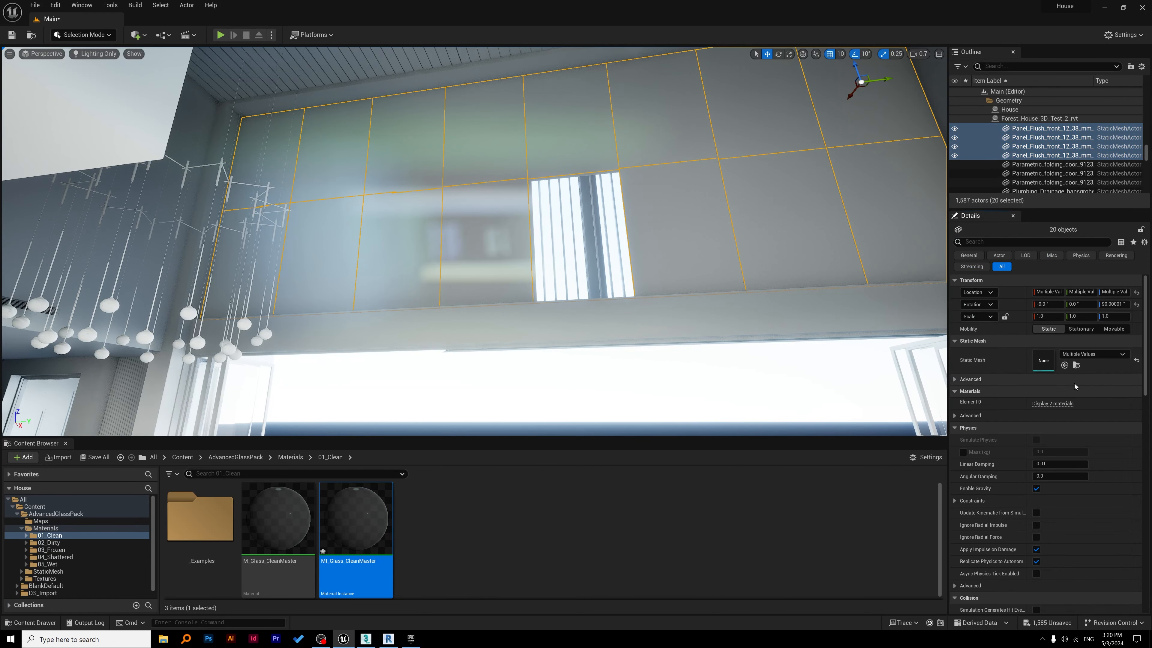
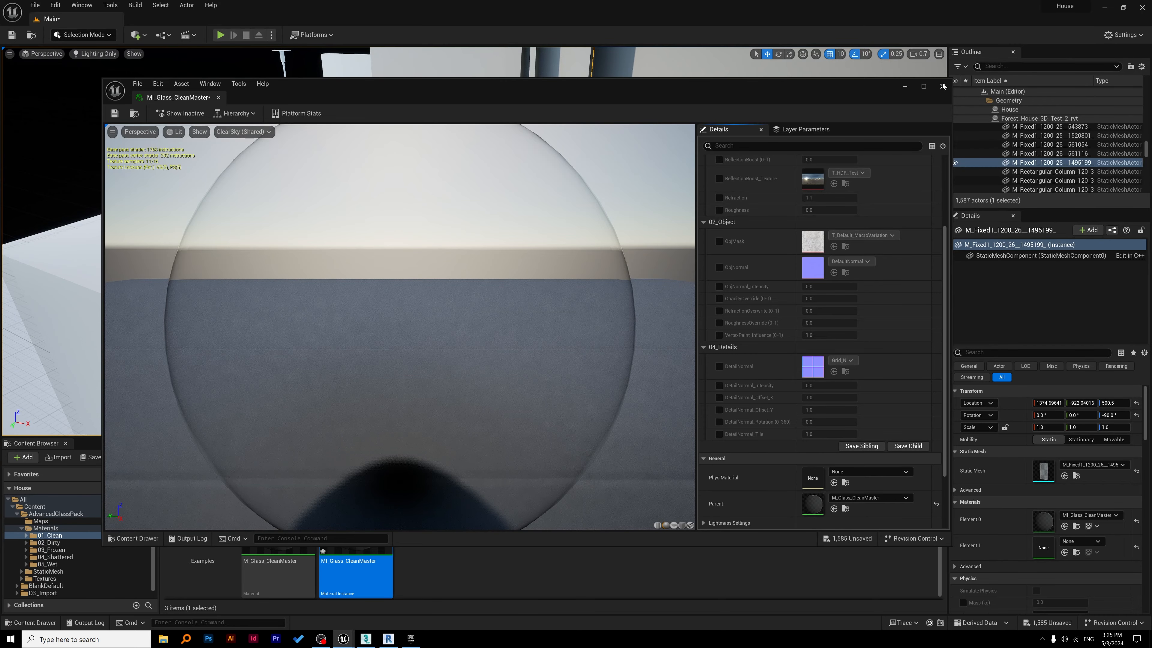
# - Set the Refraction Method of the parent material M_Glass_CleanMaster to Pixel Normal Offset and apply the change
pyautogui.scroll(5, 903, 263)
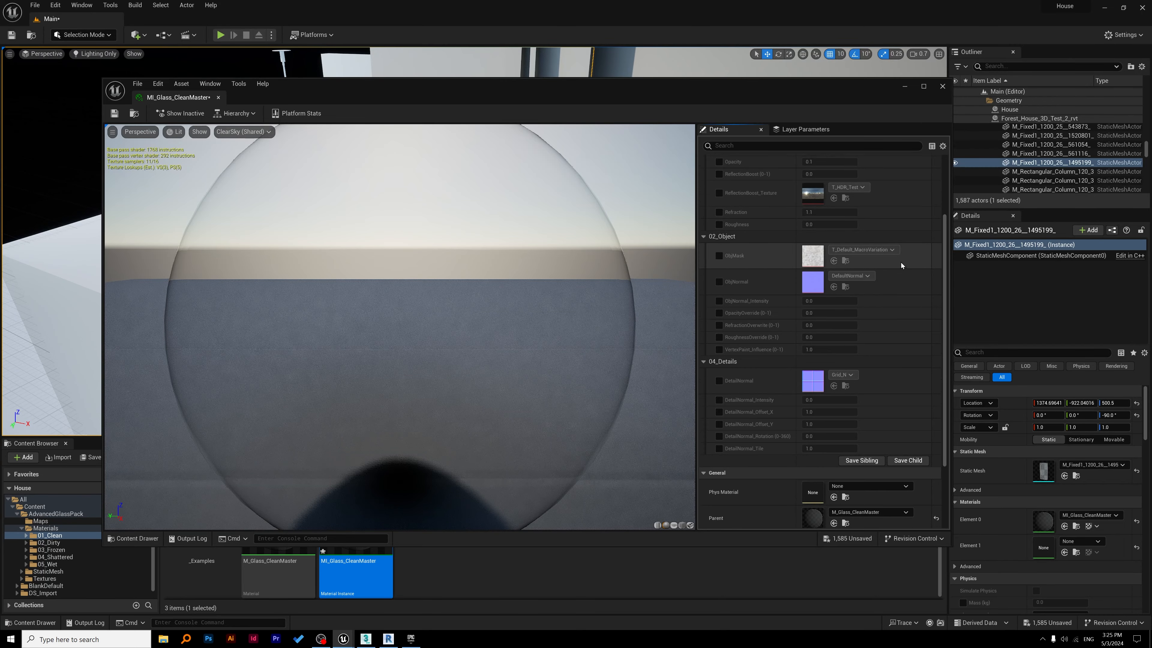
pyautogui.click(943, 87)
pyautogui.doubleClick(267, 536)
pyautogui.scroll(-10, 186, 431)
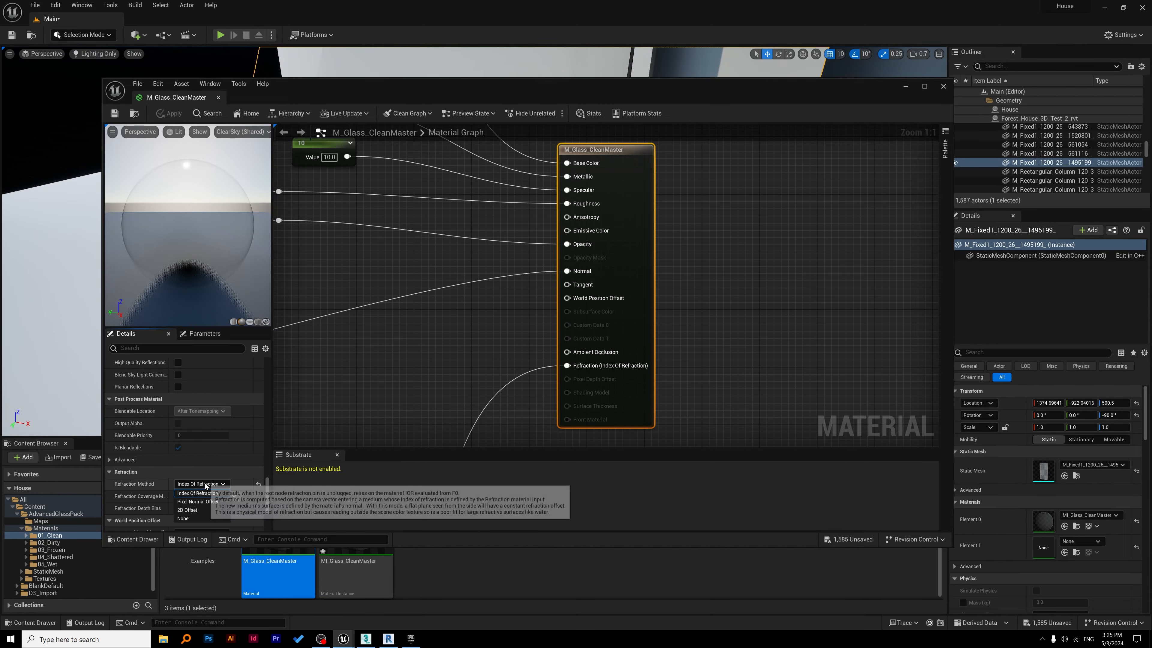
pyautogui.click(201, 484)
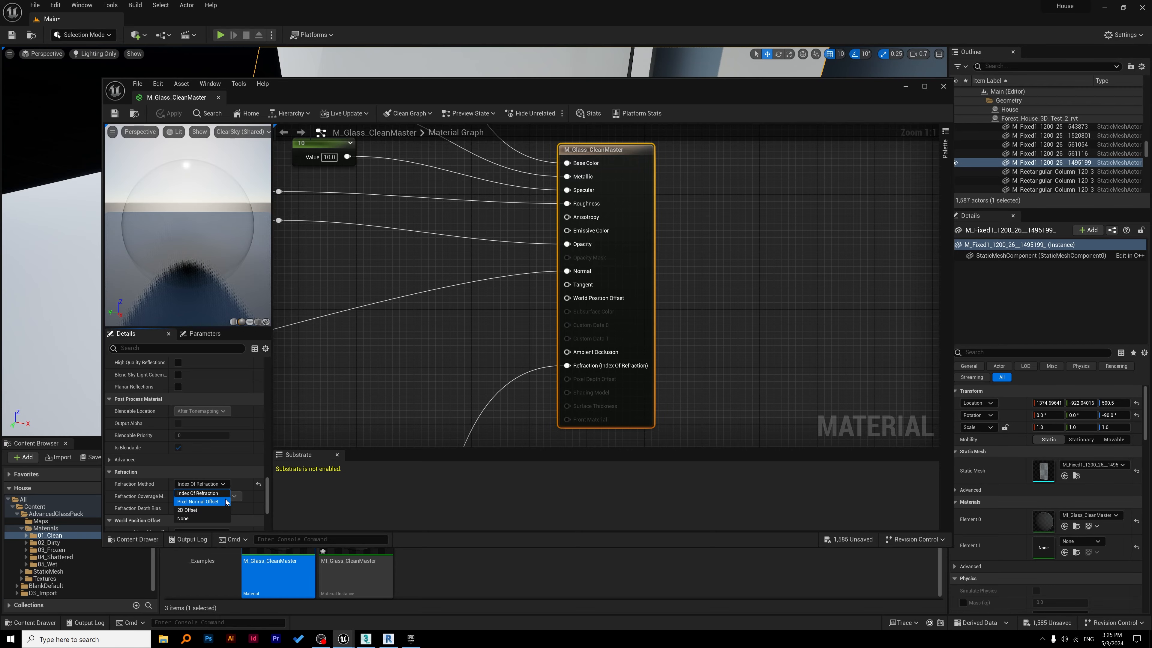
pyautogui.click(226, 501)
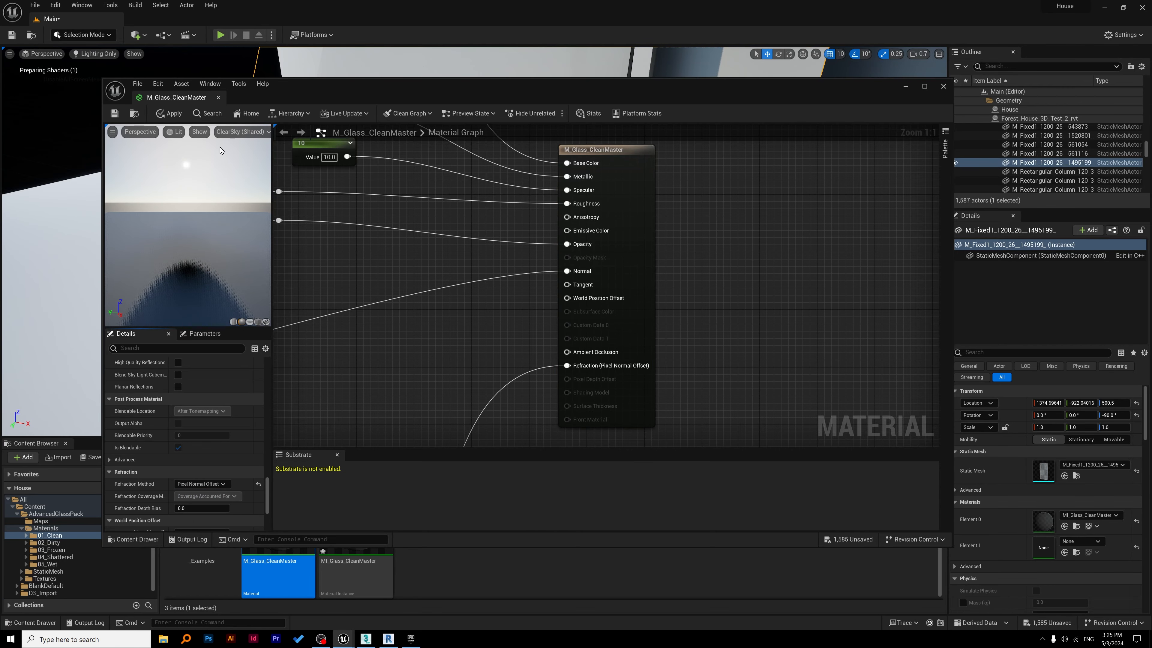
pyautogui.click(172, 115)
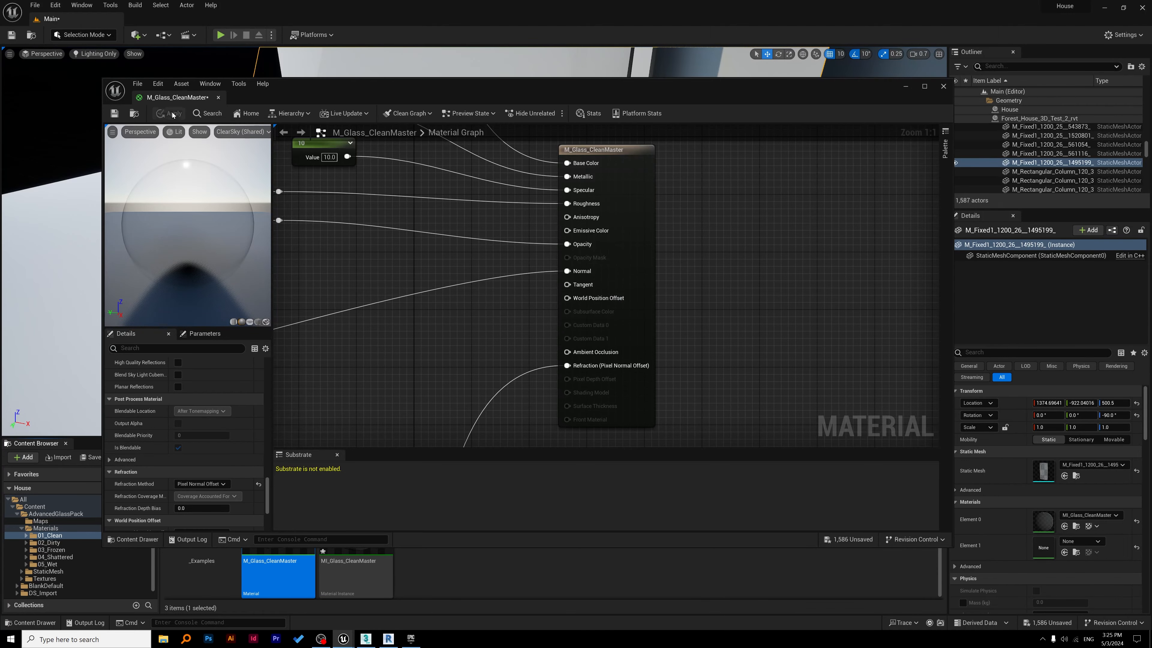
pyautogui.click(906, 85)
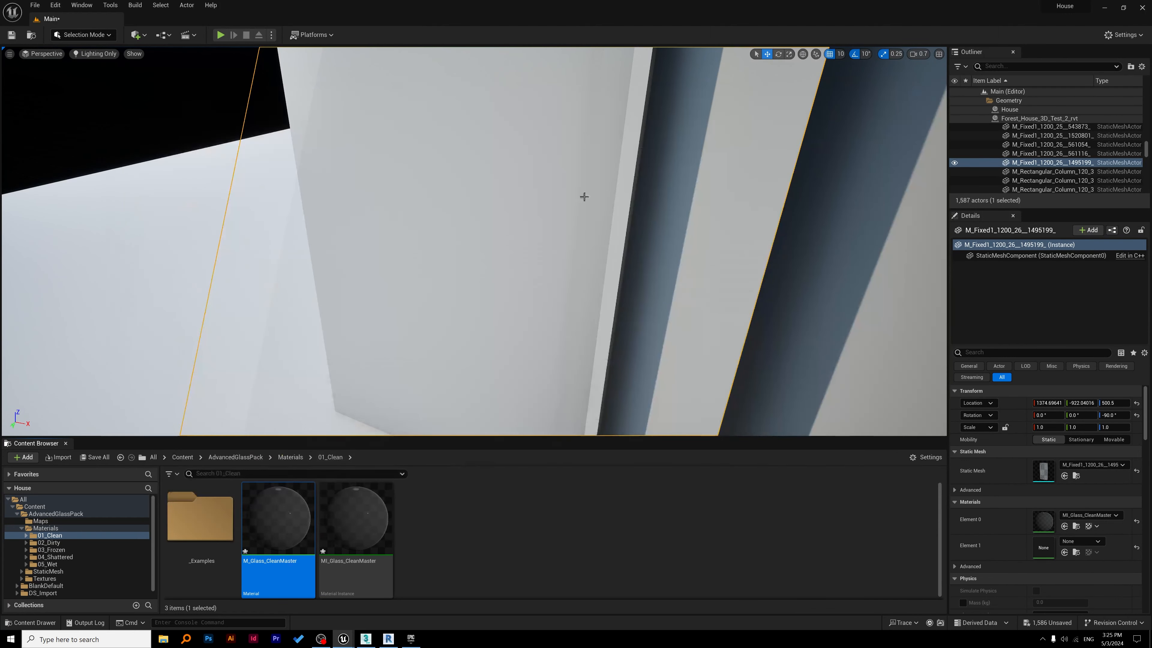
# - Search the Project Settings for "raytracing" and check the Lumen and hardware ray tracing options
pyautogui.moveTo(478, 241); pyautogui.dragTo(454, 272, button='right')
pyautogui.press('w')
pyautogui.press('s')
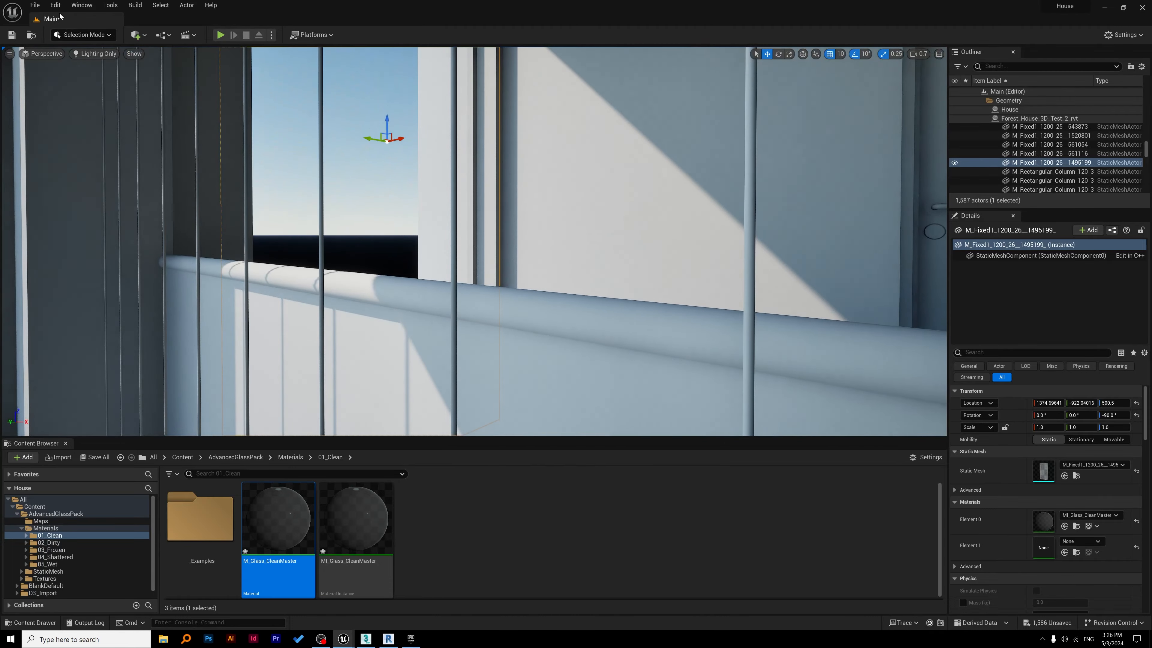
pyautogui.click(55, 5)
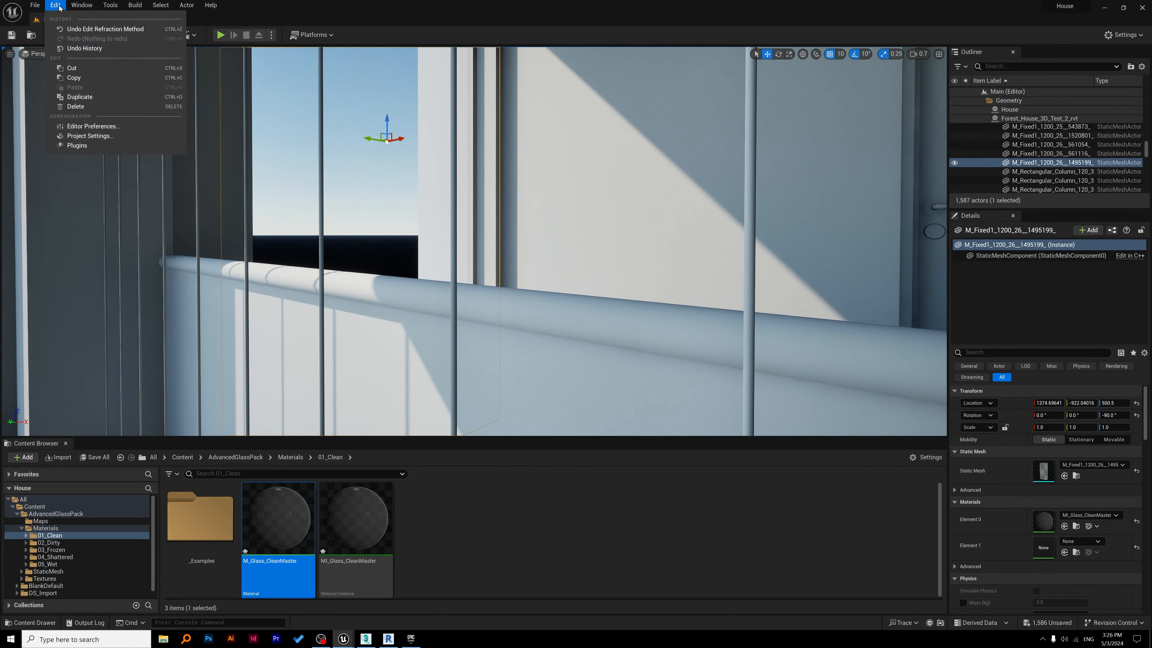
pyautogui.click(89, 135)
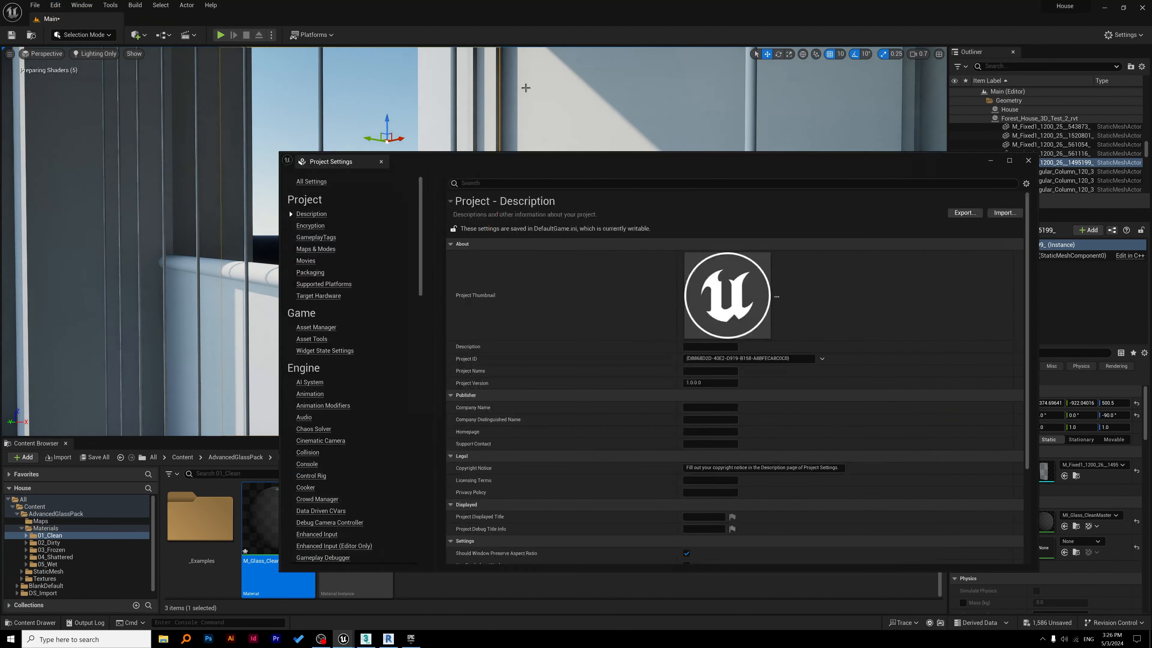
pyautogui.click(502, 183)
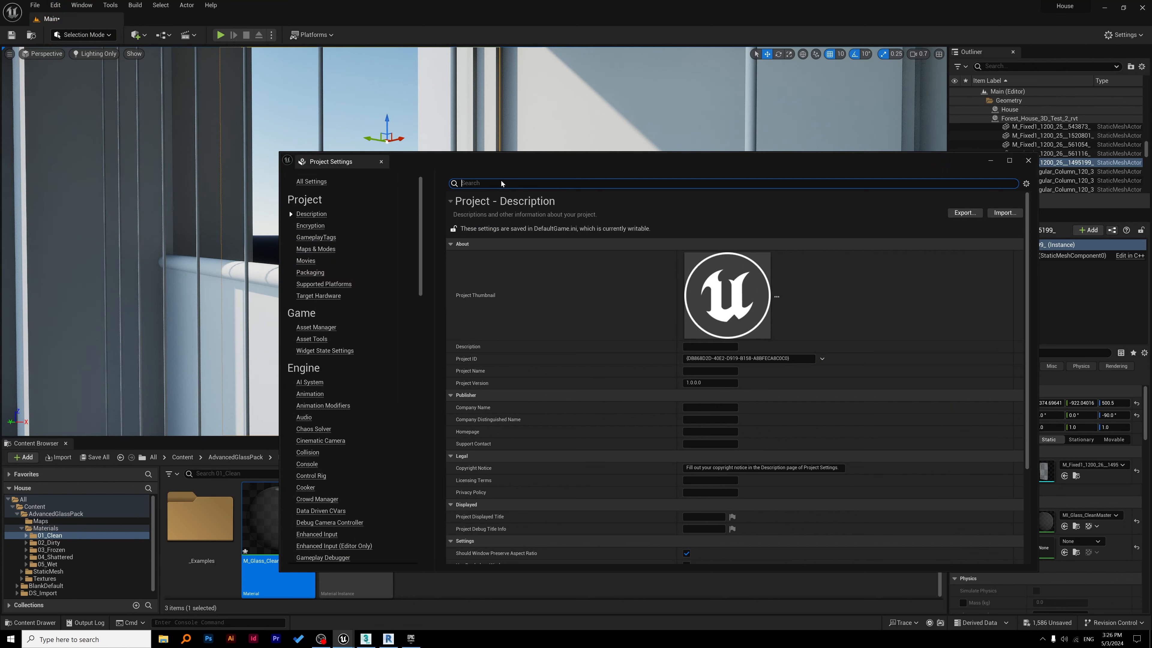
pyautogui.write('raytrac')
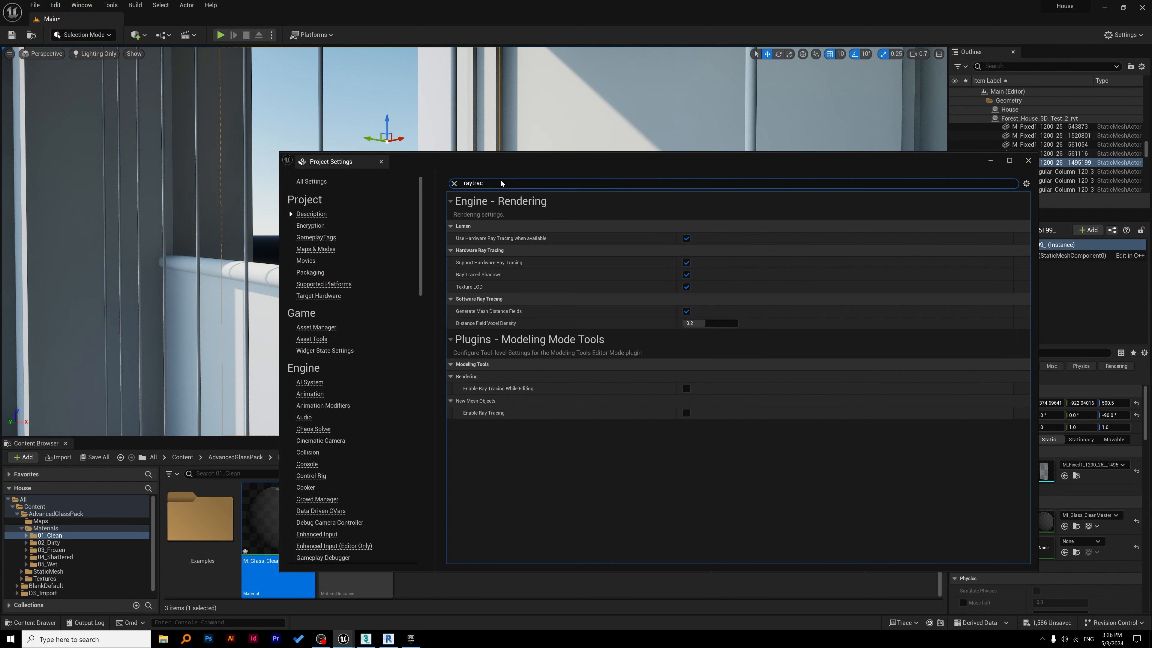
pyautogui.write('ing')
pyautogui.moveTo(478, 242)
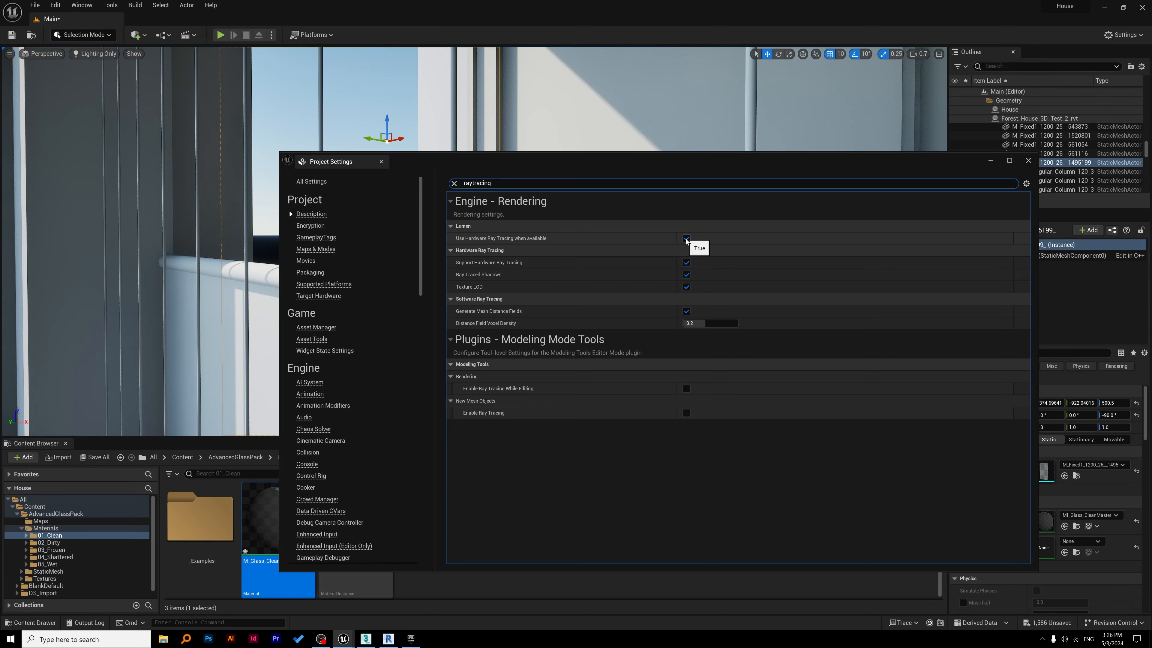
pyautogui.click(1028, 160)
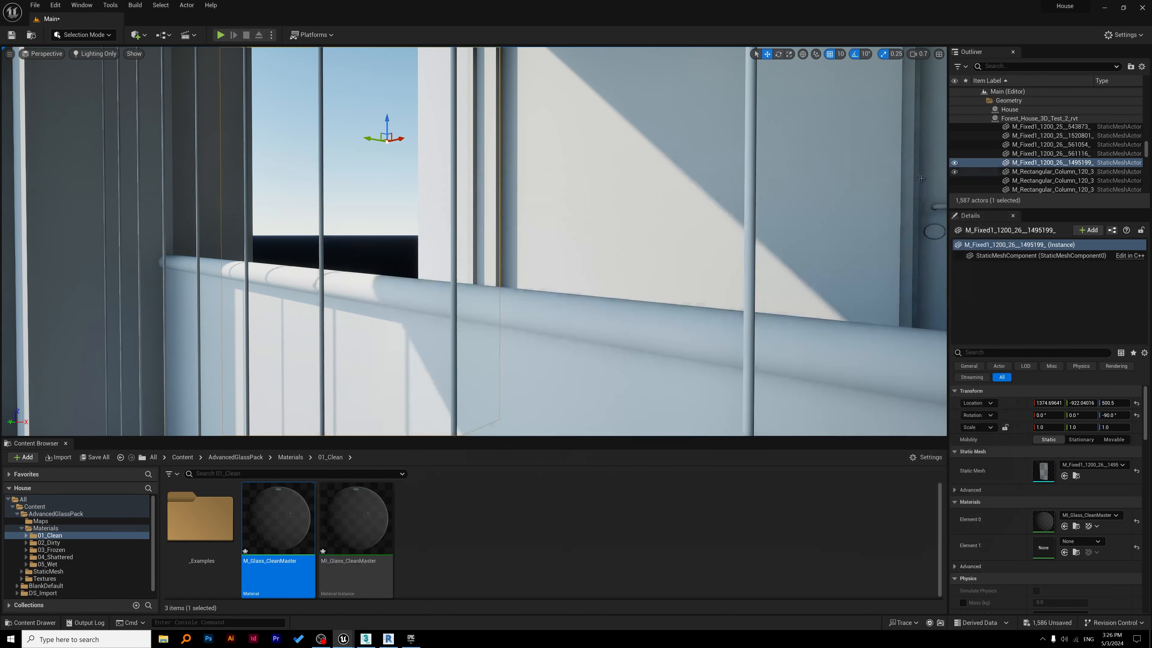
# - Collapse the AdvancedGlassPack folder in the Content Browser and expand StarterContent
pyautogui.moveTo(474, 240); pyautogui.dragTo(611, 232, button='right')
pyautogui.click(356, 527)
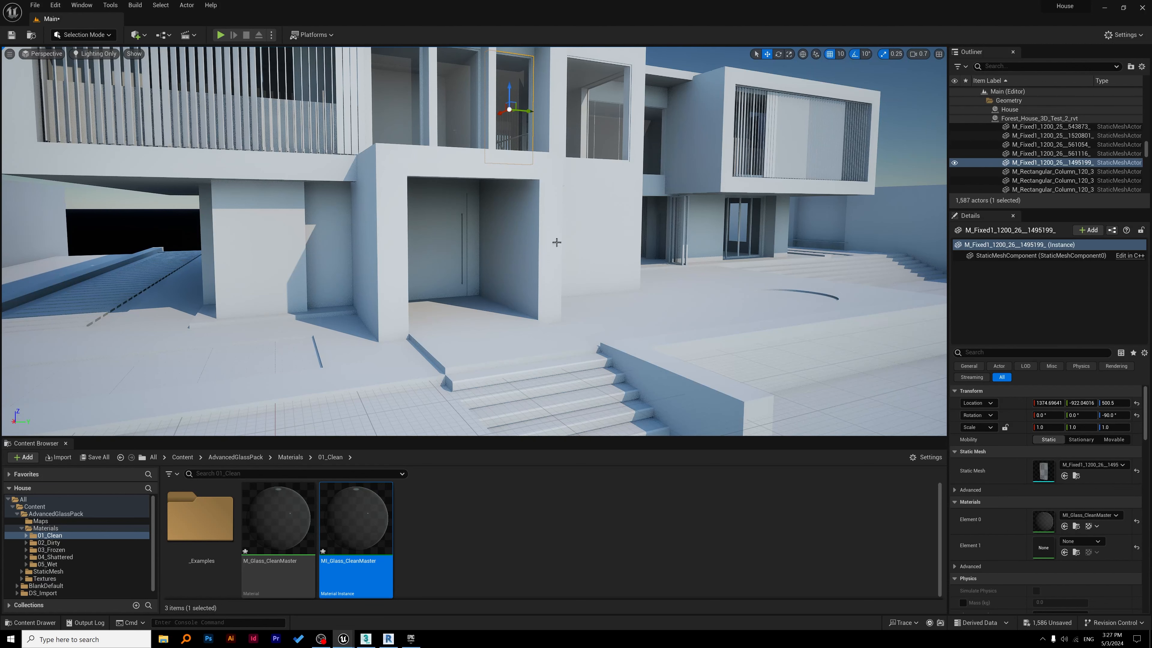
pyautogui.click(16, 514)
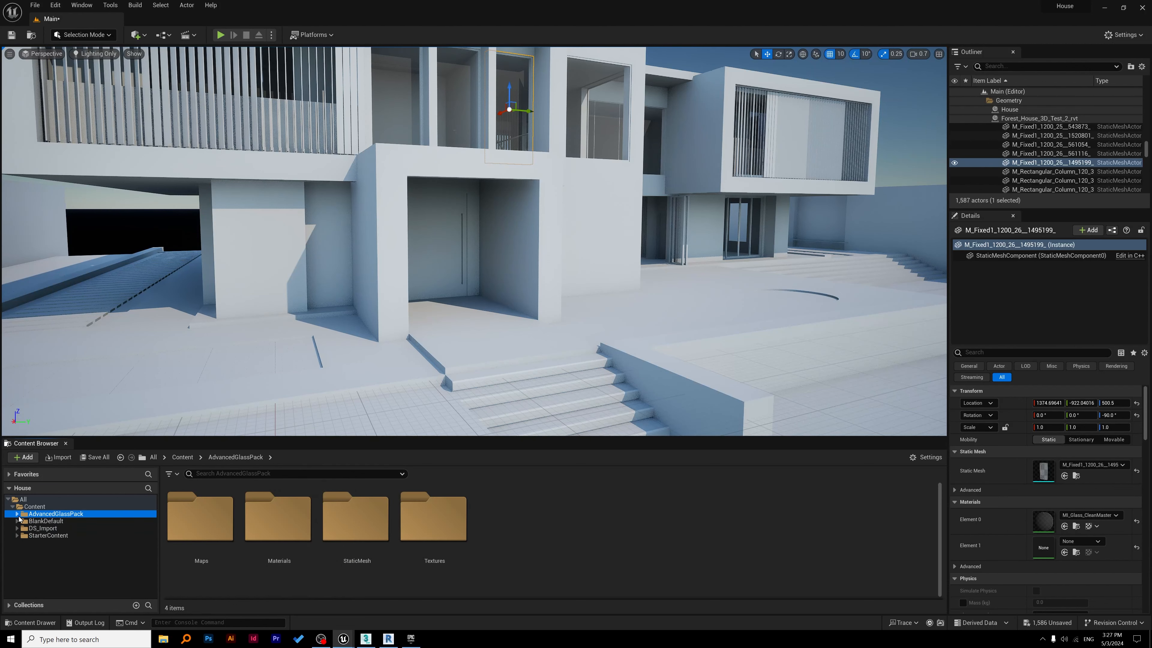
pyautogui.click(17, 536)
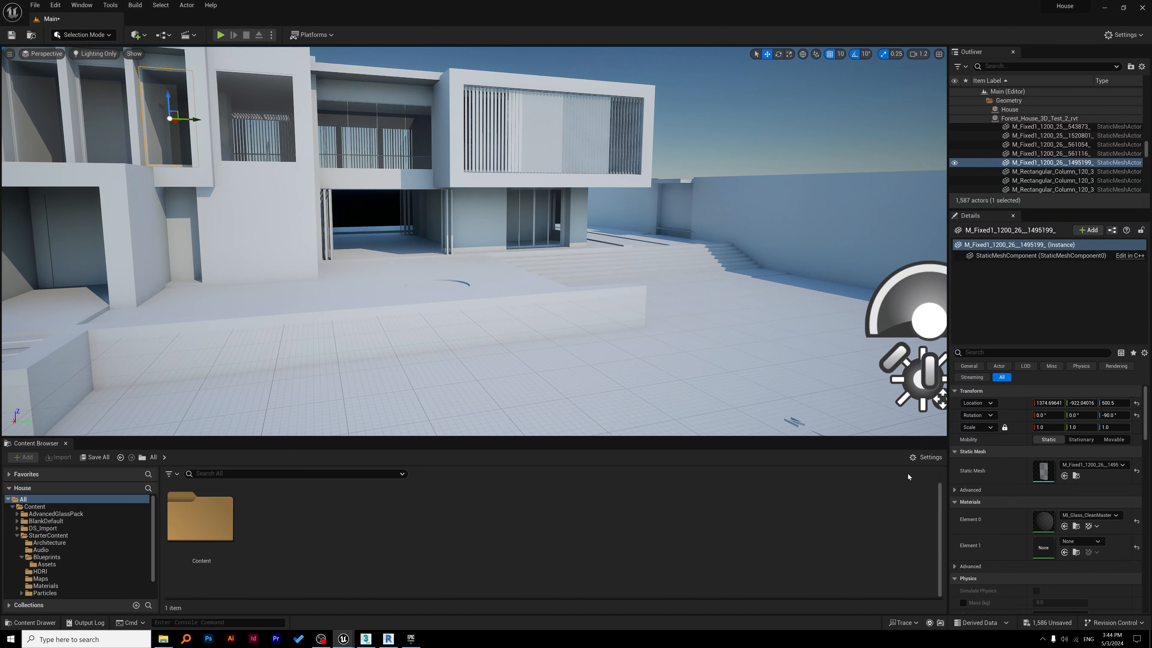
# - Enable Show Engine Content for the Content Browser and search all content for "skysph"
pyautogui.click(921, 459)
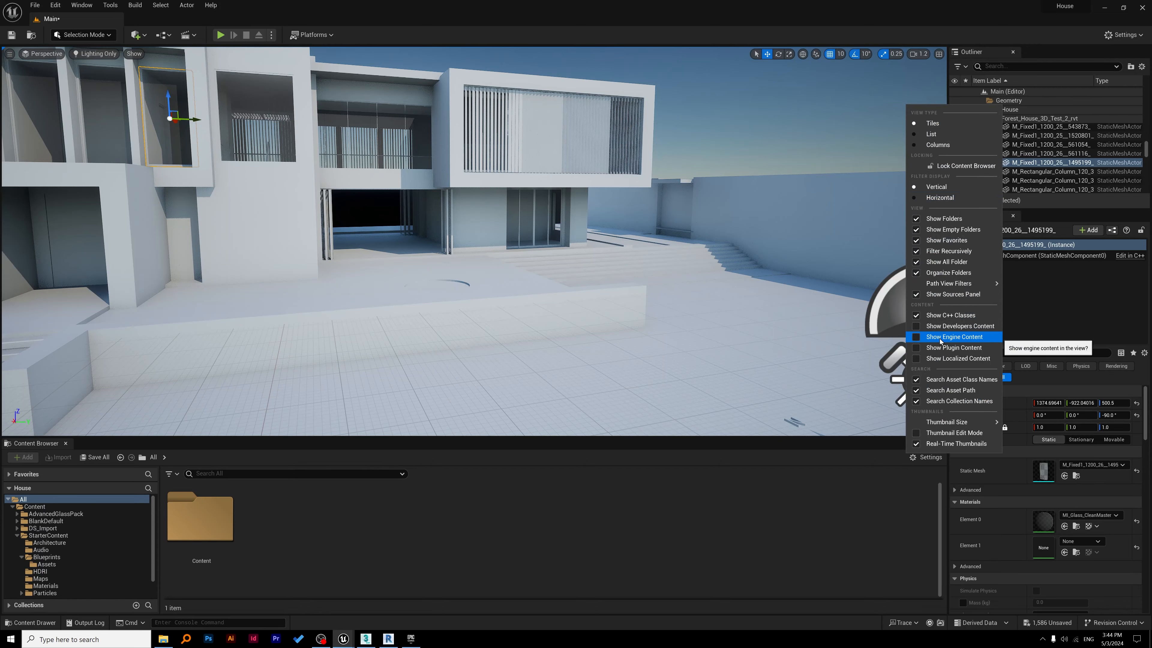
pyautogui.click(916, 338)
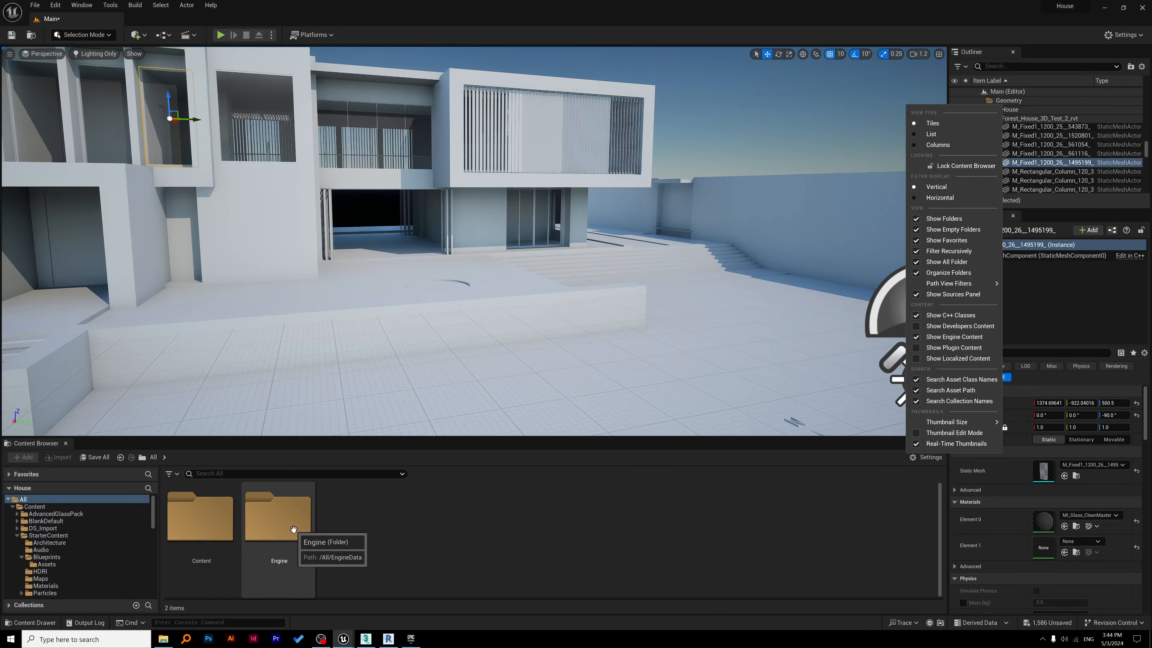
pyautogui.click(269, 474)
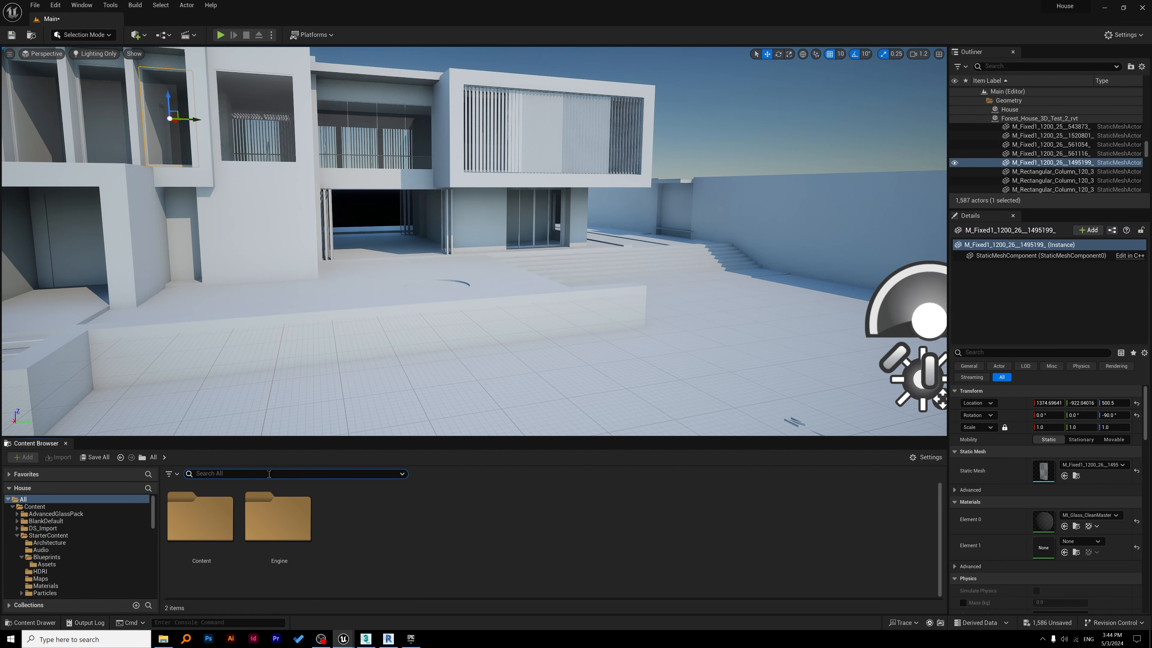
pyautogui.write('sky')
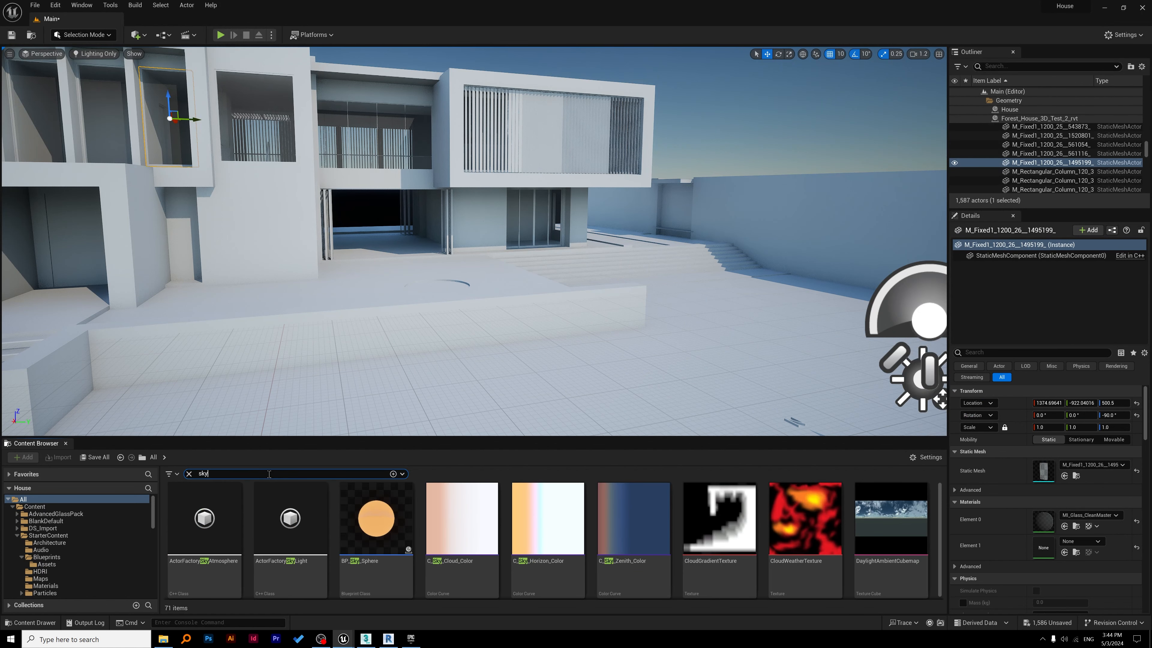
pyautogui.write('sph')
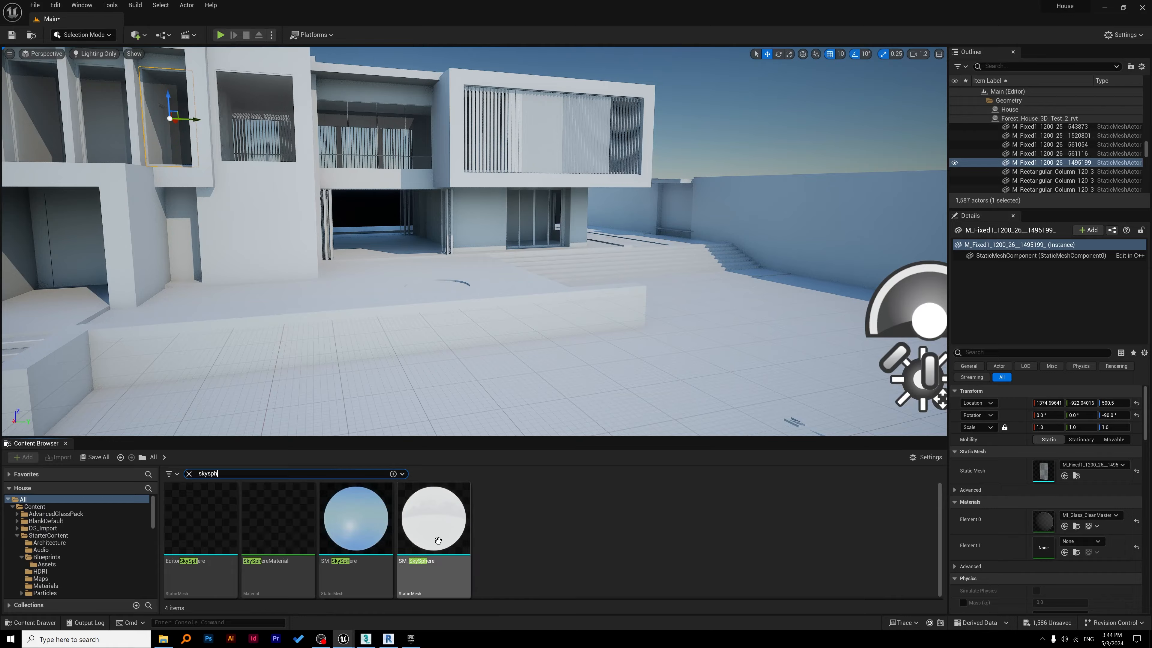
# - Try the white SM_SkySphere mesh on the ground in front of the house, and delete it
pyautogui.press('s')
pyautogui.moveTo(489, 290); pyautogui.dragTo(575, 297, button='right')
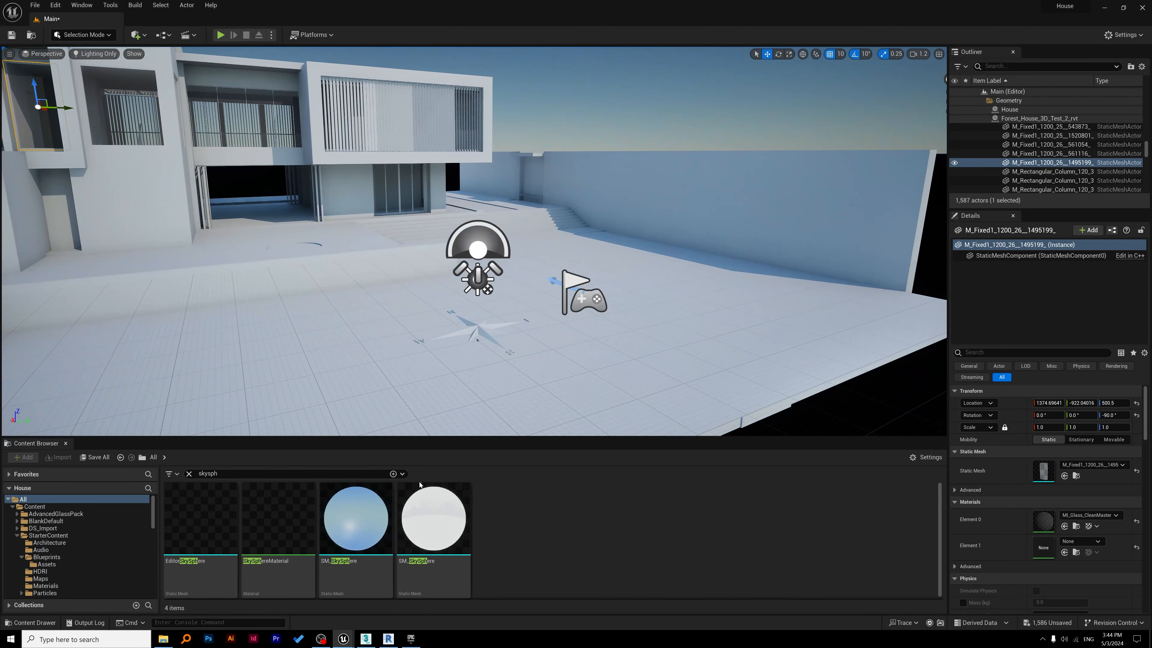
pyautogui.moveTo(435, 523); pyautogui.dragTo(564, 318)
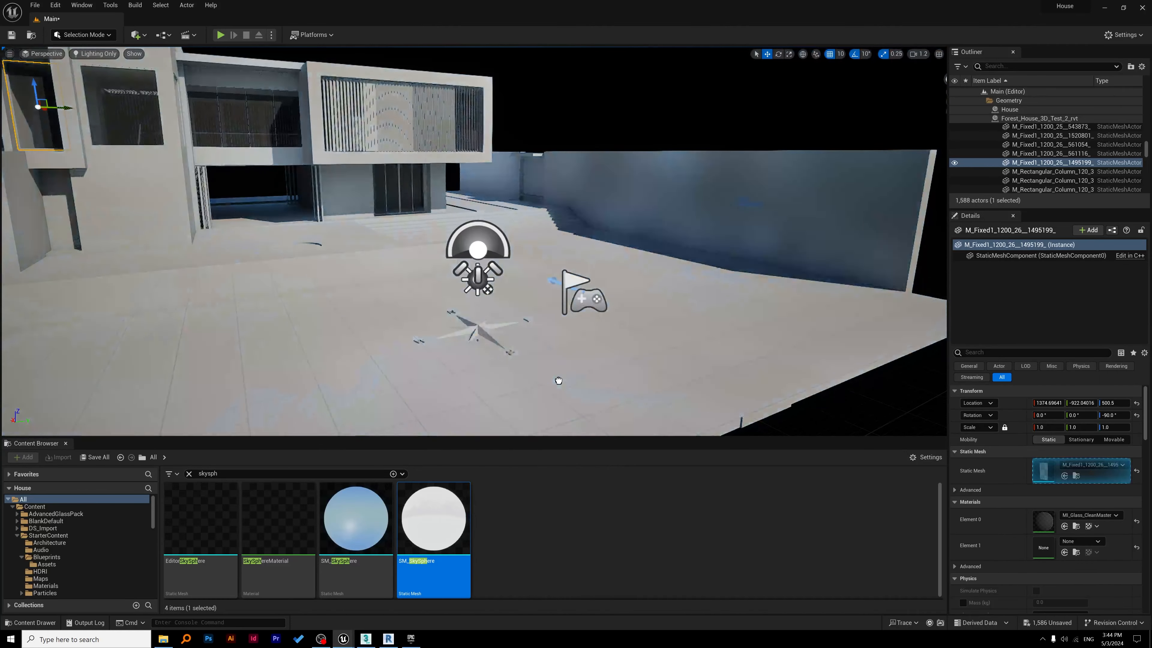
pyautogui.moveTo(567, 365); pyautogui.dragTo(568, 363)
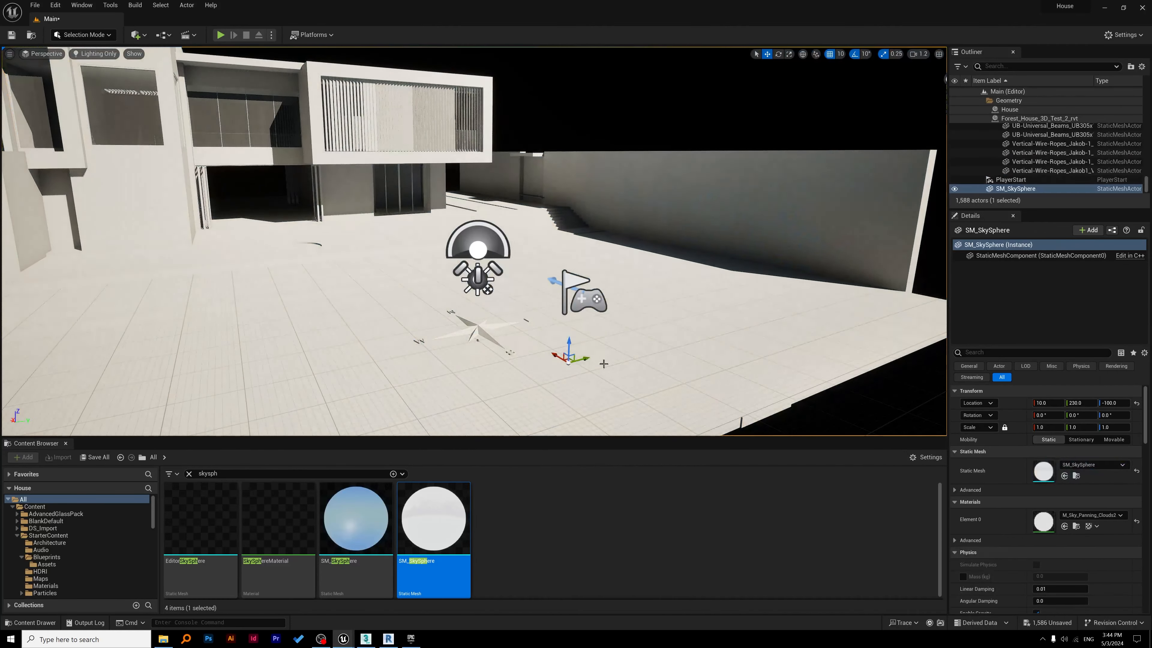
pyautogui.moveTo(568, 362); pyautogui.dragTo(480, 356, button='right')
pyautogui.press('d')
pyautogui.press('Delete')
# - Place the blue SM_SkySphere mesh in the scene and scale it uniformly to 15 so it encloses the house
pyautogui.moveTo(356, 518); pyautogui.dragTo(544, 363)
pyautogui.moveTo(544, 318); pyautogui.dragTo(680, 309, button='right')
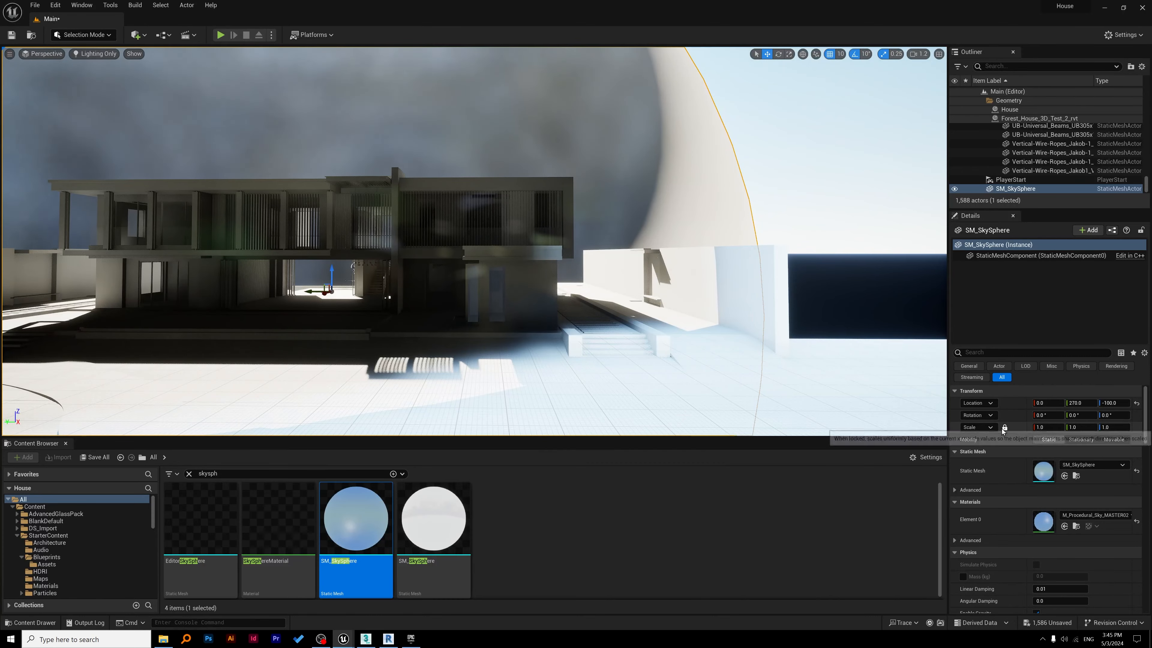
pyautogui.click(1047, 428)
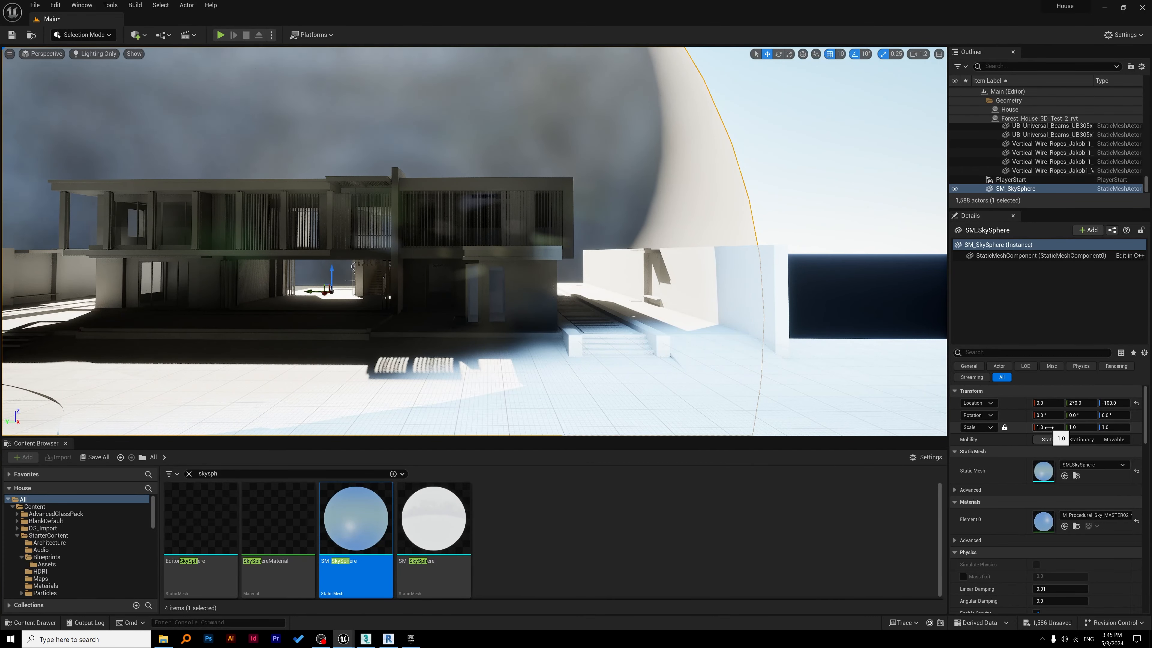
pyautogui.write('15')
pyautogui.press('Return')
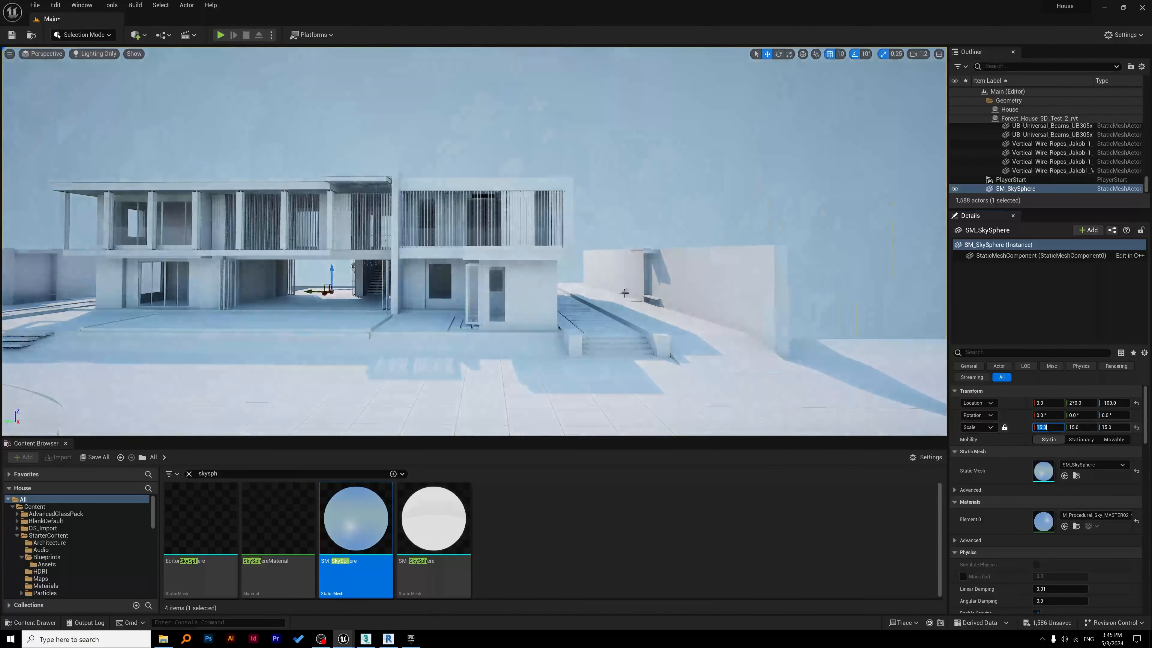
pyautogui.moveTo(635, 281); pyautogui.dragTo(247, 262, button='right')
pyautogui.press('w')
pyautogui.press('d')
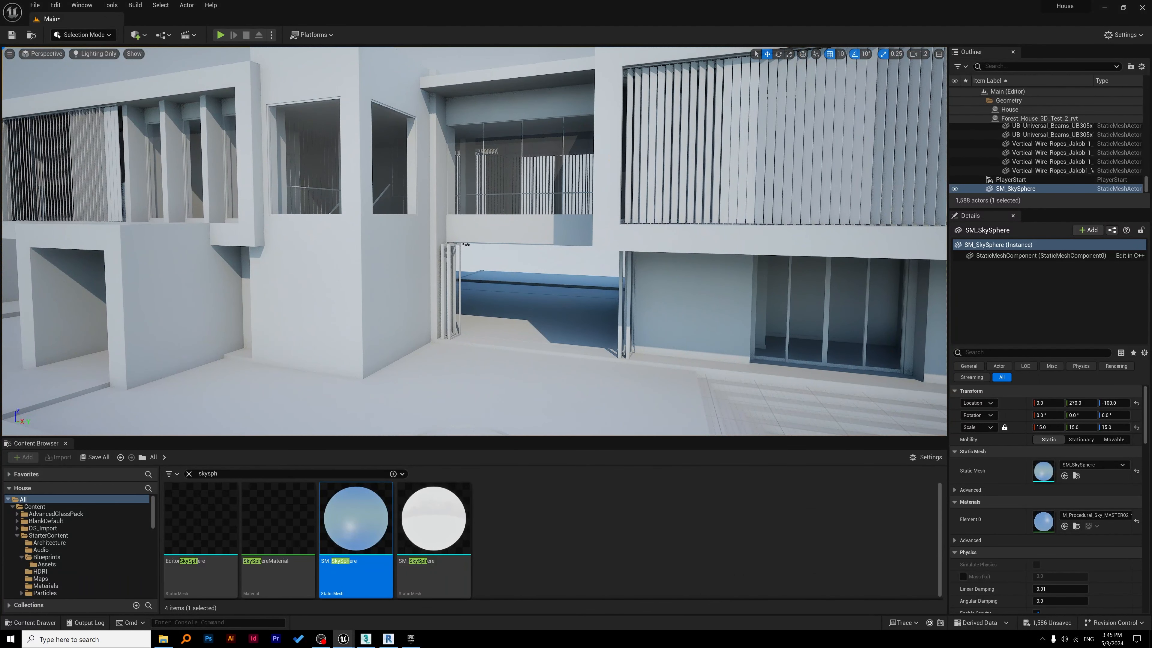
# - Go to the Content folder in the Content Browser and clear the "skysph" search
pyautogui.moveTo(474, 241); pyautogui.dragTo(457, 247, button='right')
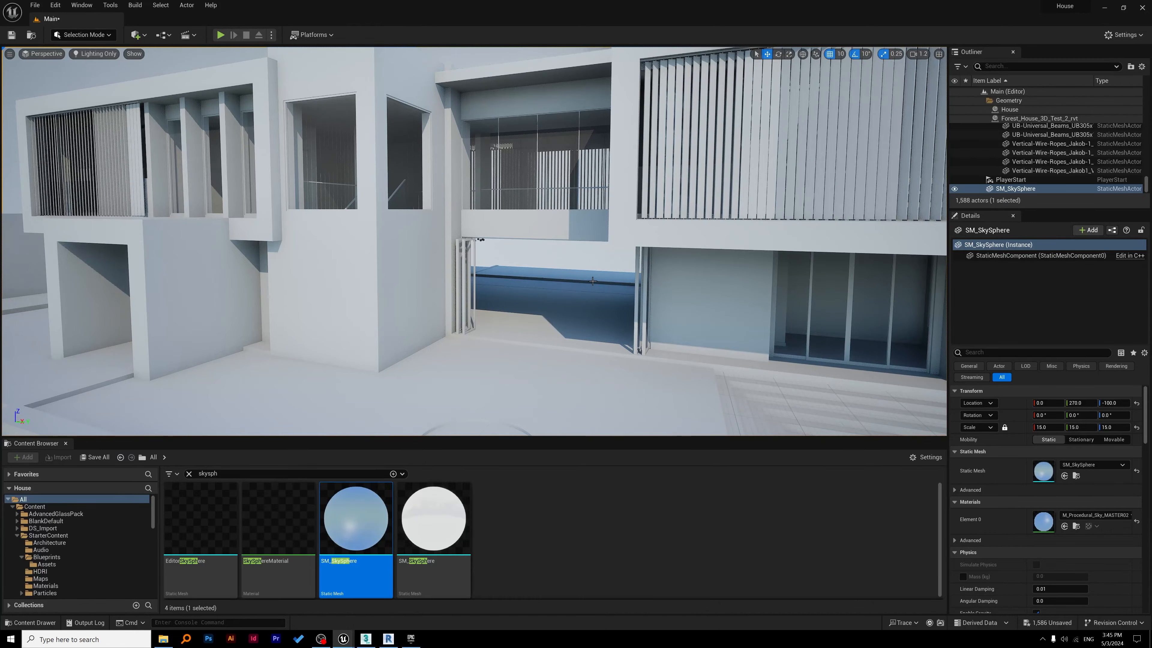
pyautogui.click(48, 507)
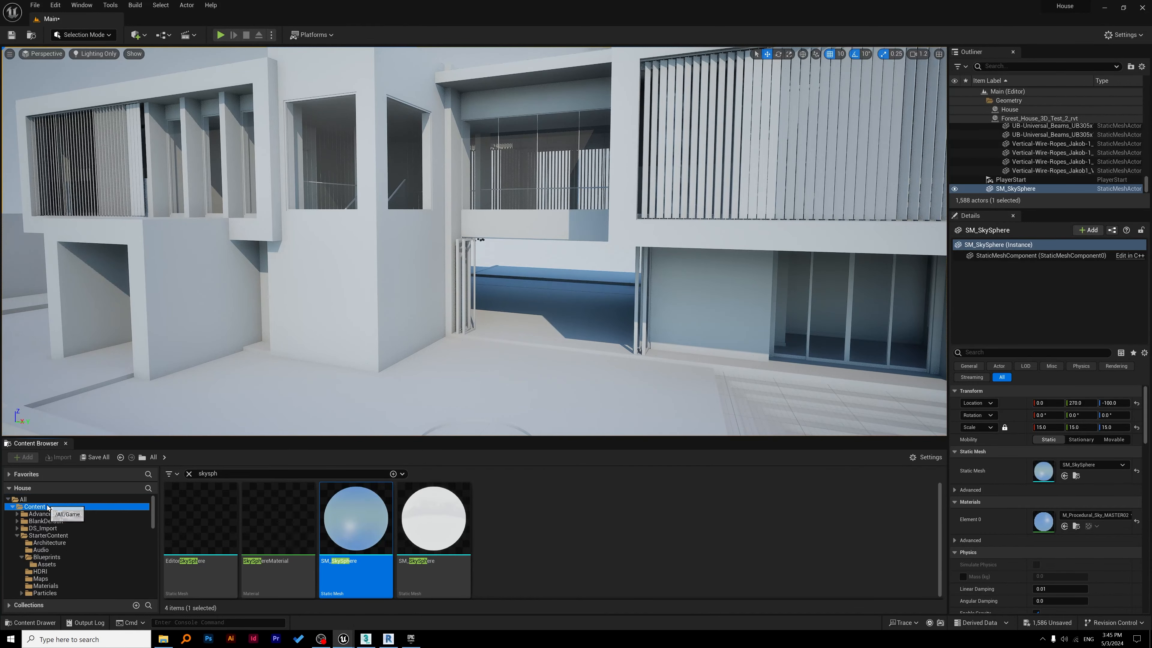
pyautogui.moveTo(427, 58); pyautogui.dragTo(390, 66, button='right')
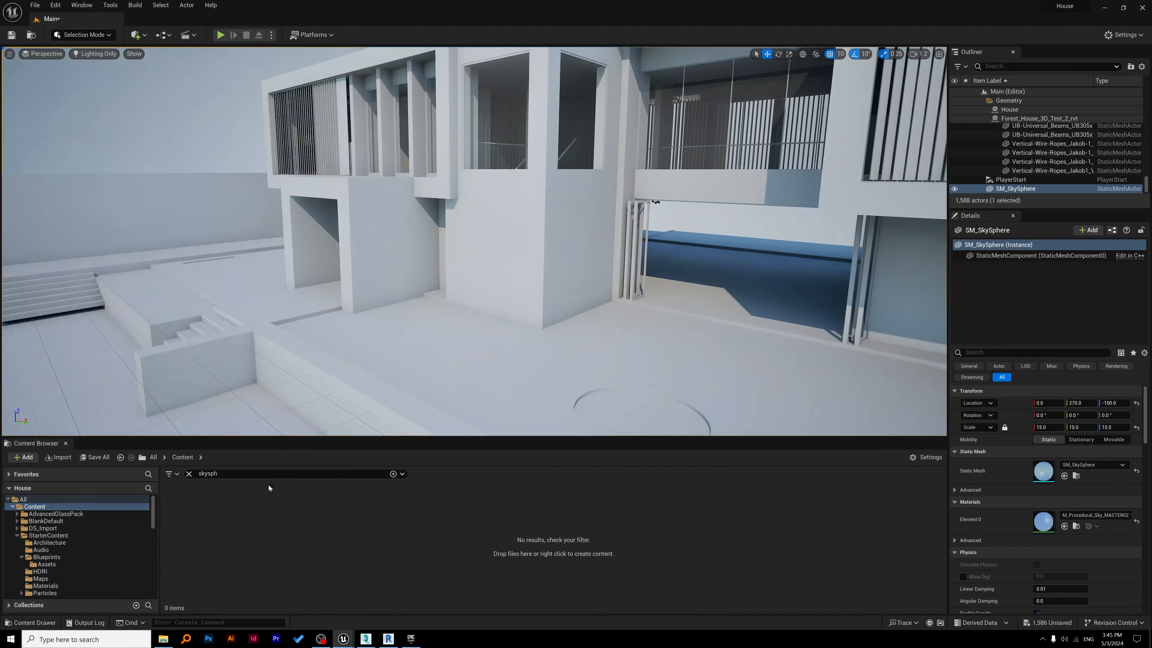
pyautogui.click(189, 473)
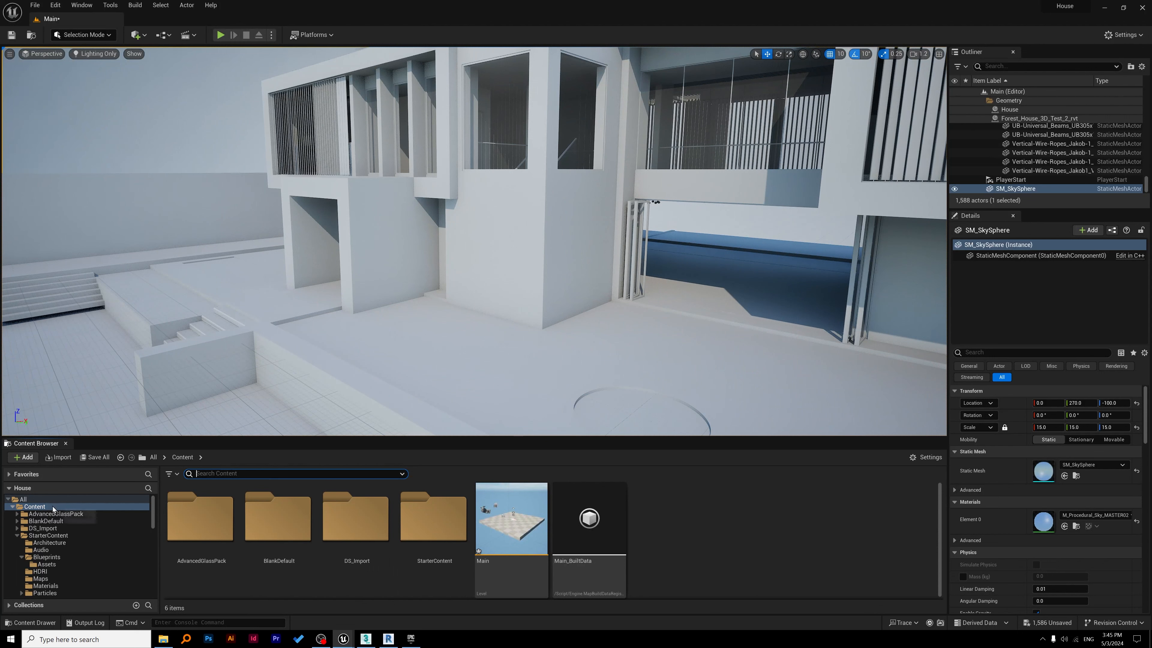
# - Create a new folder named Materials in the Content folder and open it
pyautogui.rightClick(691, 517)
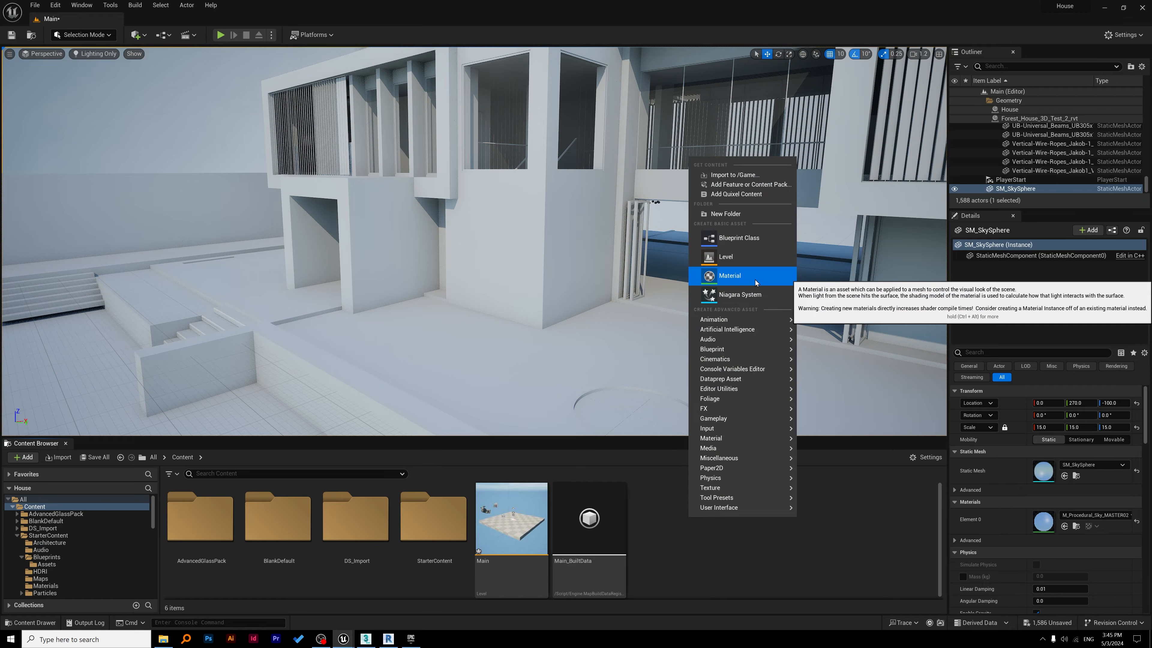
pyautogui.click(744, 219)
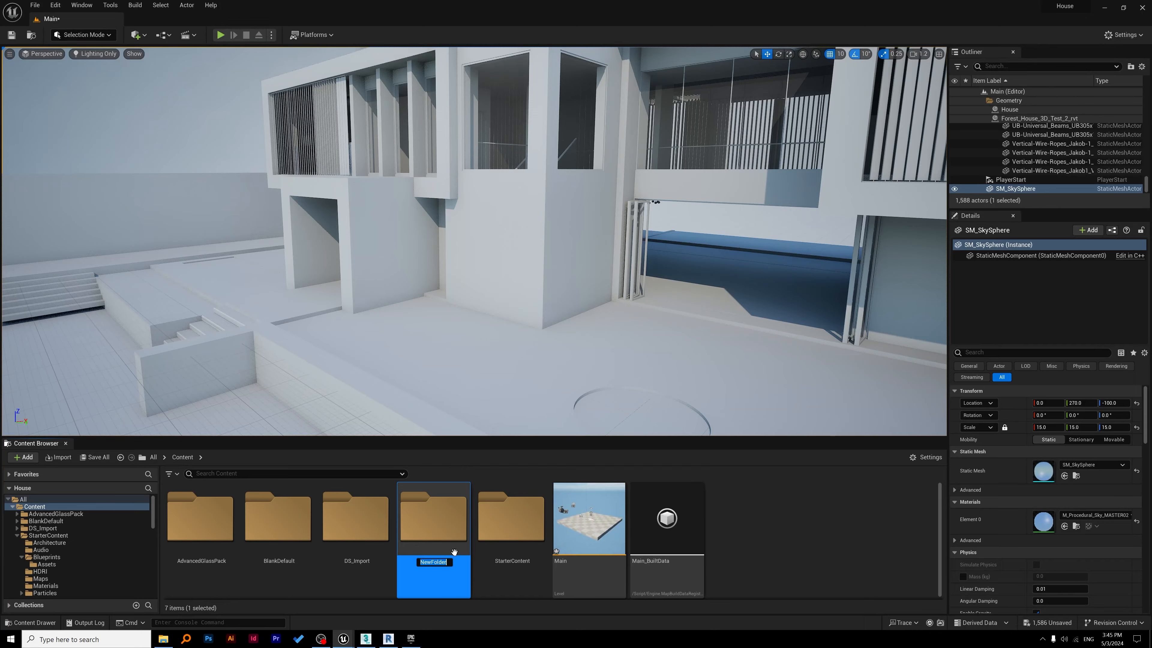
pyautogui.write('Mater')
pyautogui.write('s')
pyautogui.press('Return')
pyautogui.doubleClick(444, 512)
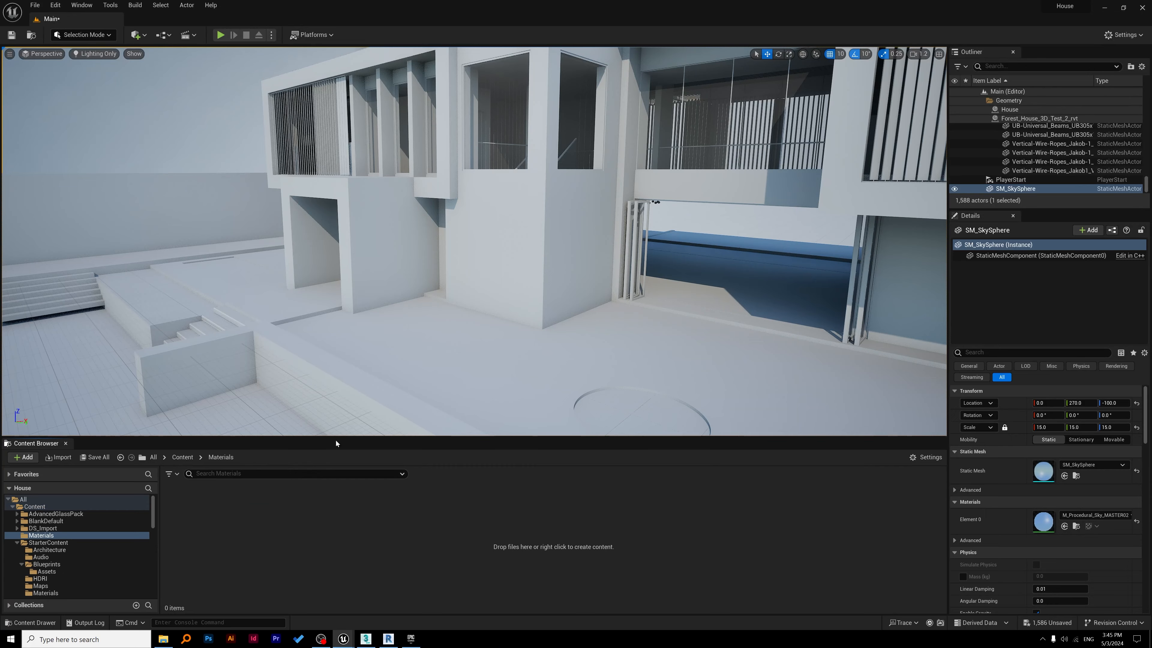
# - Create a new material named HDRI in the Materials folder and open it for editing
pyautogui.rightClick(289, 517)
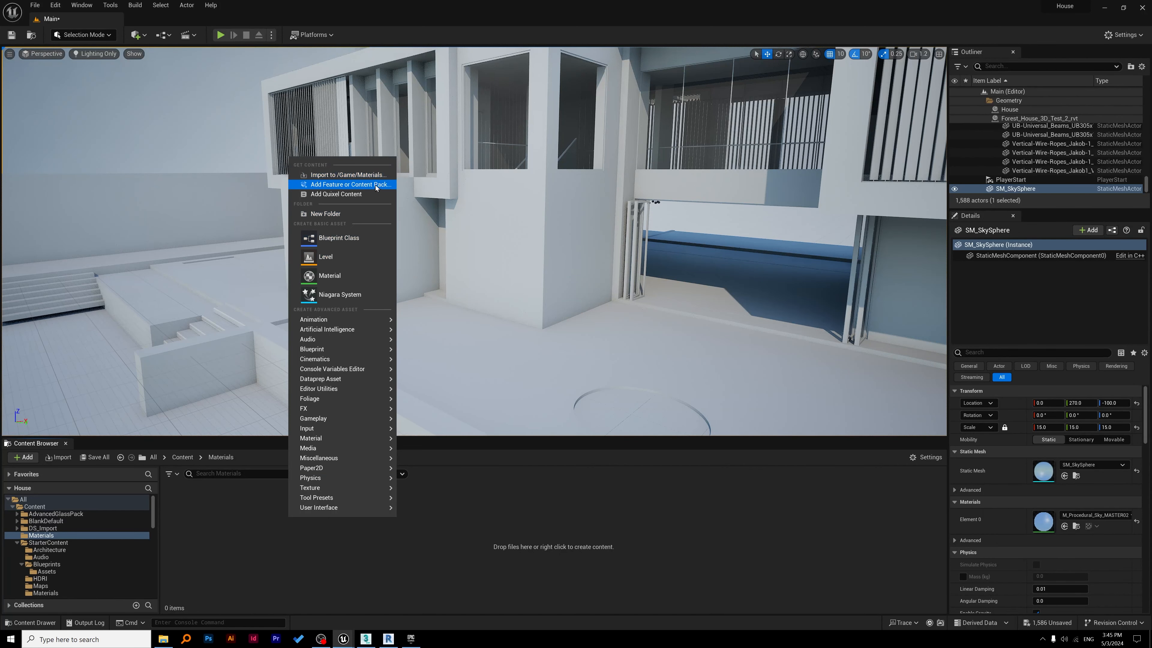
pyautogui.click(331, 276)
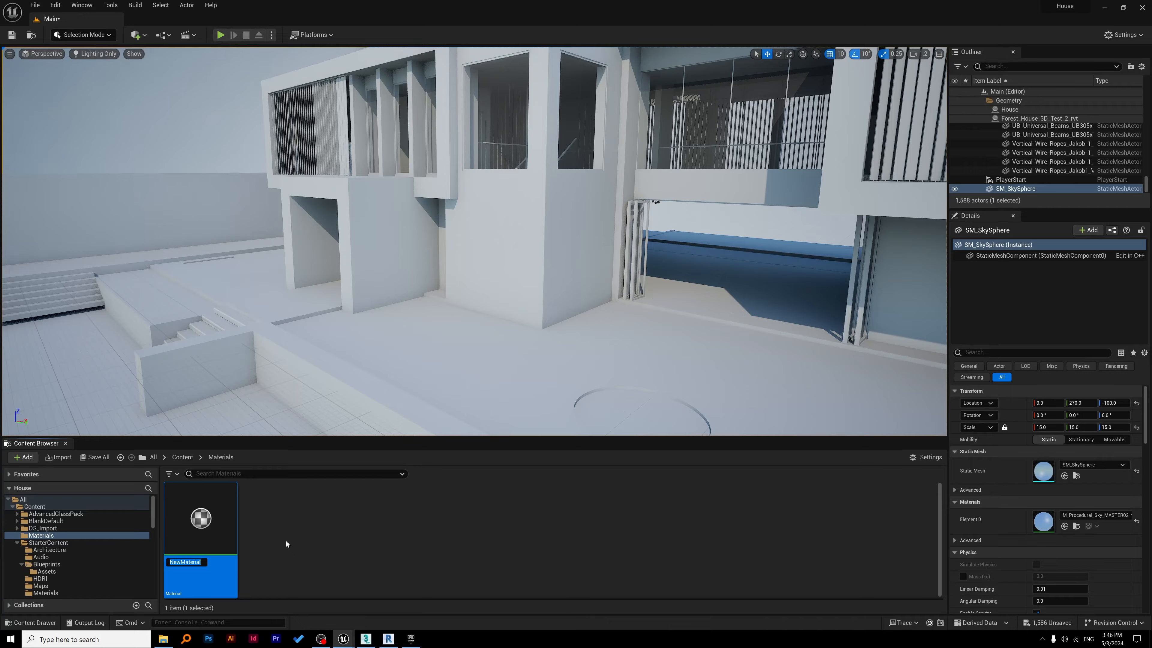
pyautogui.write('HDRI')
pyautogui.press('Return')
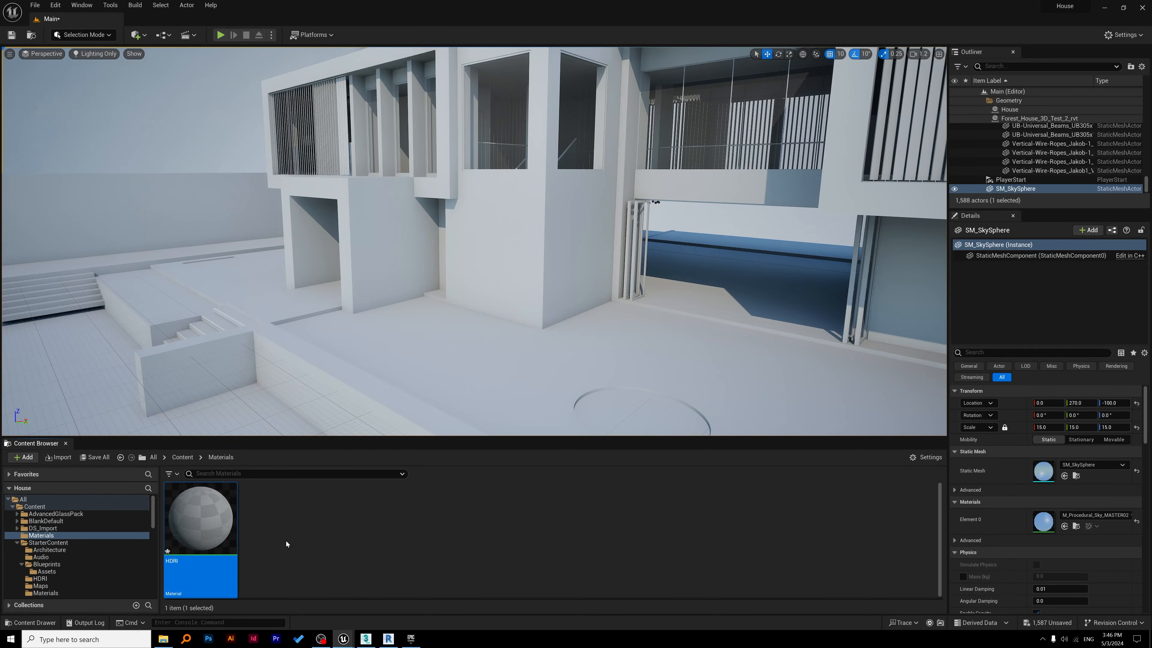
pyautogui.doubleClick(214, 519)
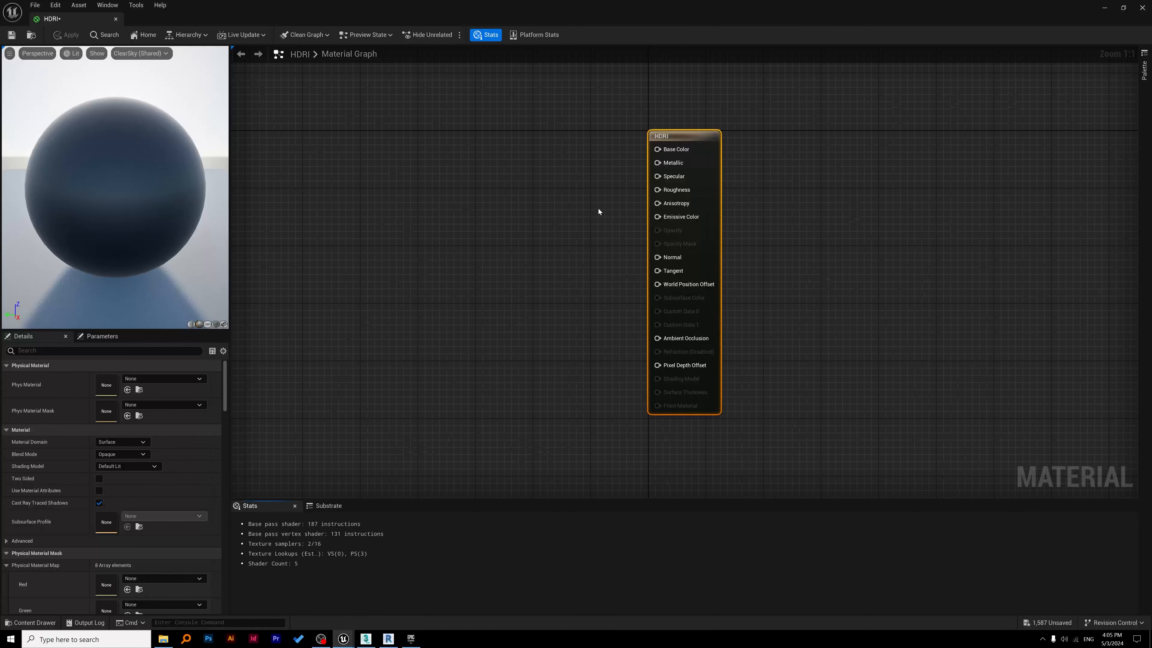
# - Add a TextureSample node to the HDRI material graph, well before the material's output node
pyautogui.moveTo(565, 215); pyautogui.dragTo(687, 224, button='right')
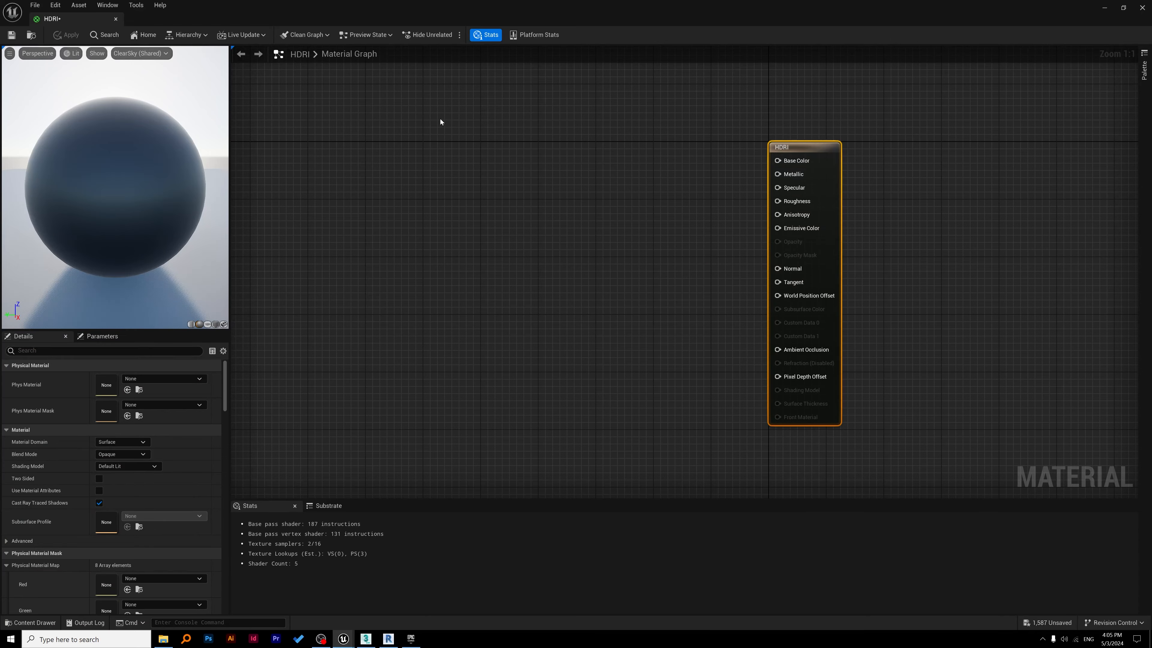
pyautogui.moveTo(898, 117); pyautogui.dragTo(721, 283)
pyautogui.rightClick(347, 148)
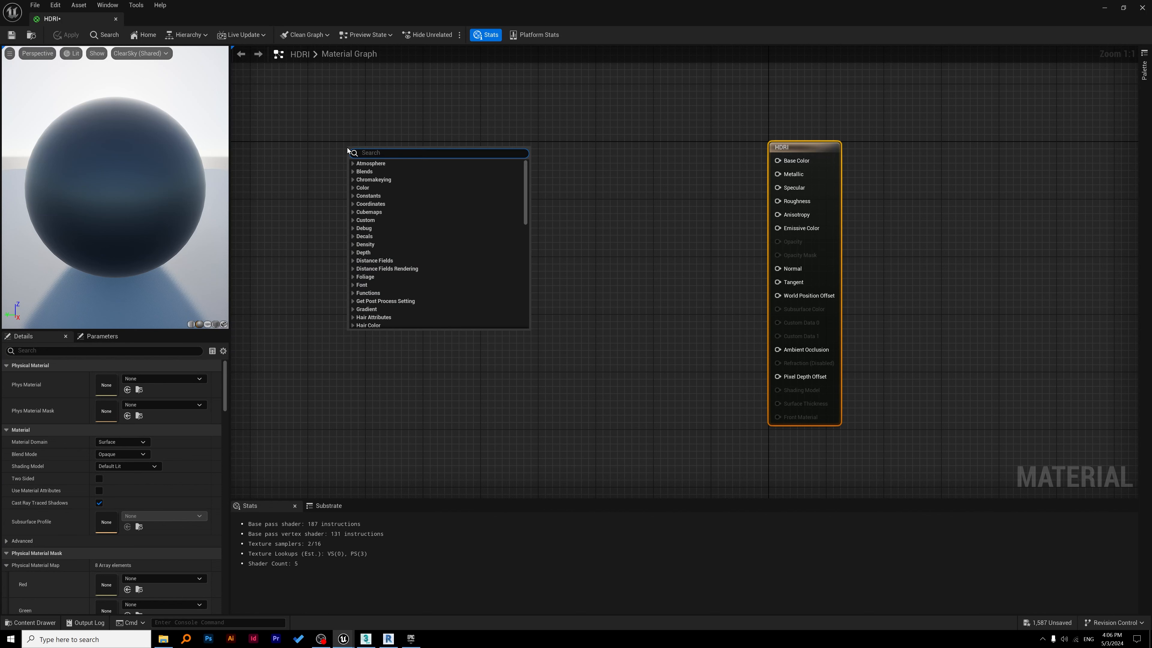
pyautogui.write('texture')
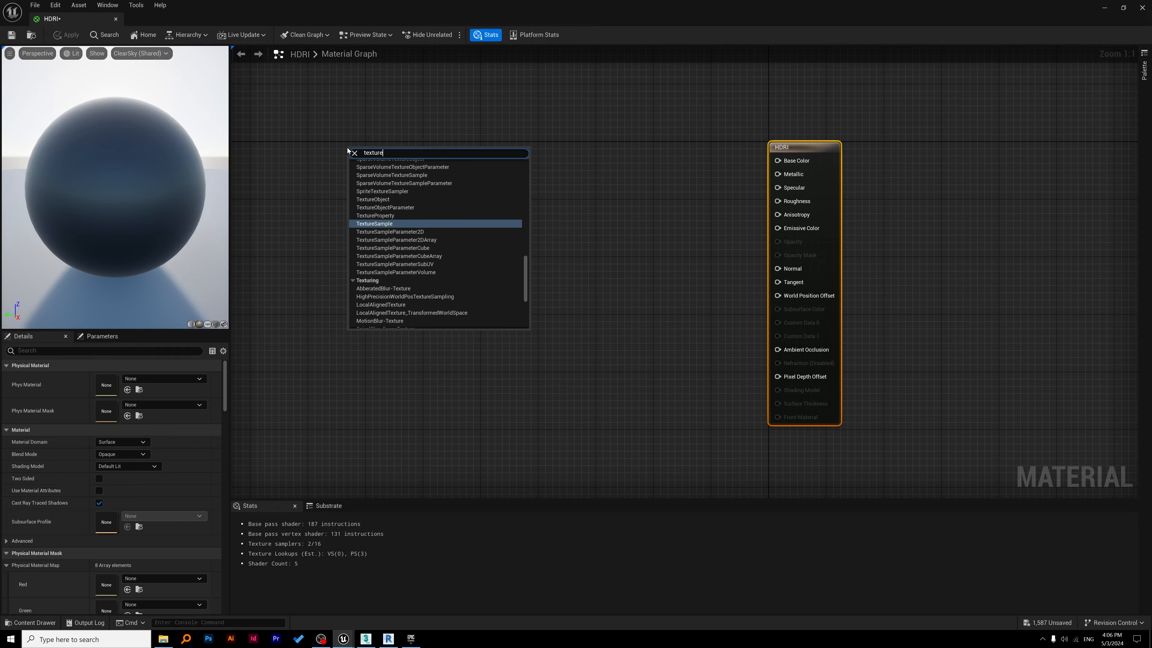
pyautogui.write(' sam')
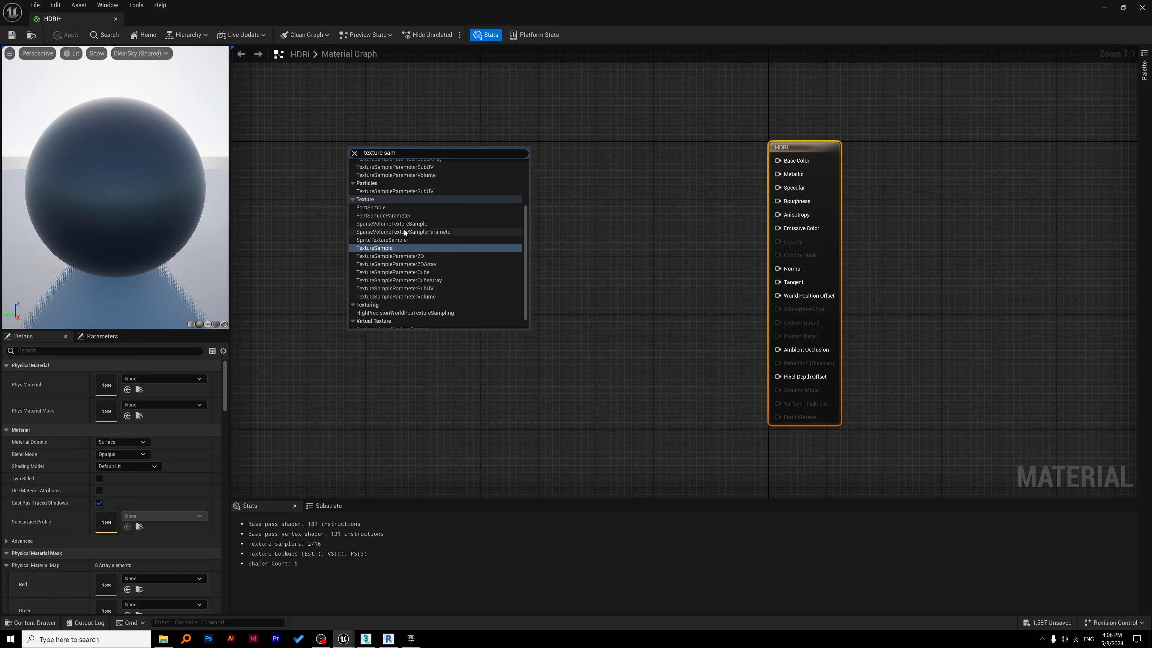
pyautogui.click(389, 249)
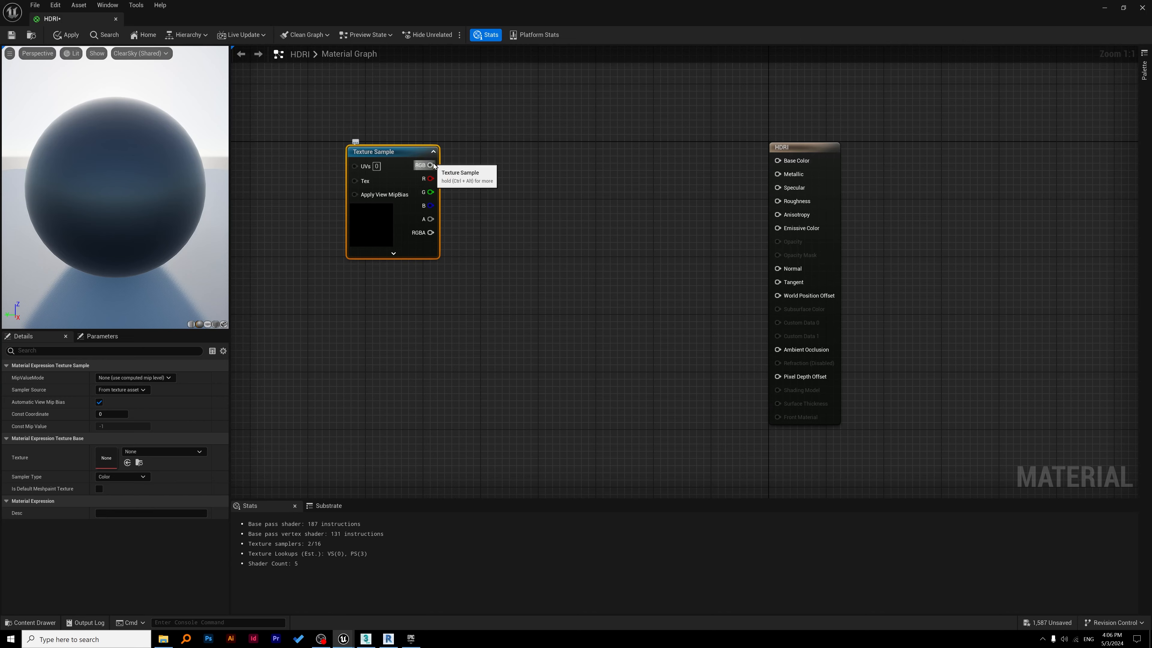
# - Feed the Texture Sample's RGB output into a new Desaturation node and place that node close beside it
pyautogui.moveTo(430, 165); pyautogui.dragTo(552, 175)
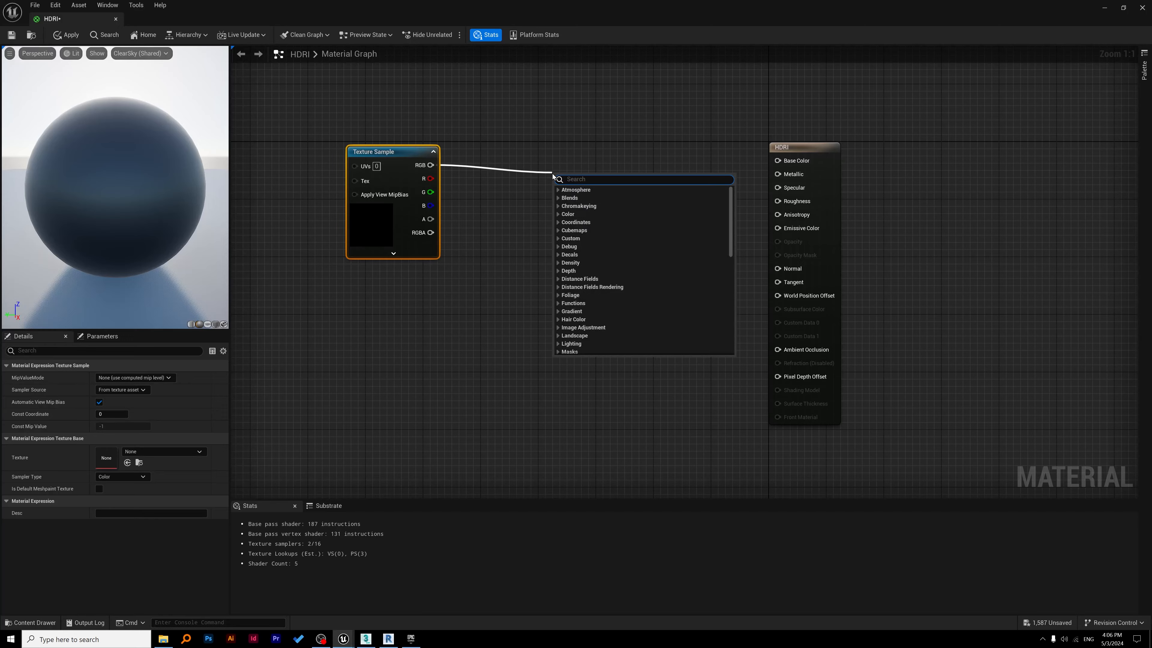
pyautogui.write('desatura')
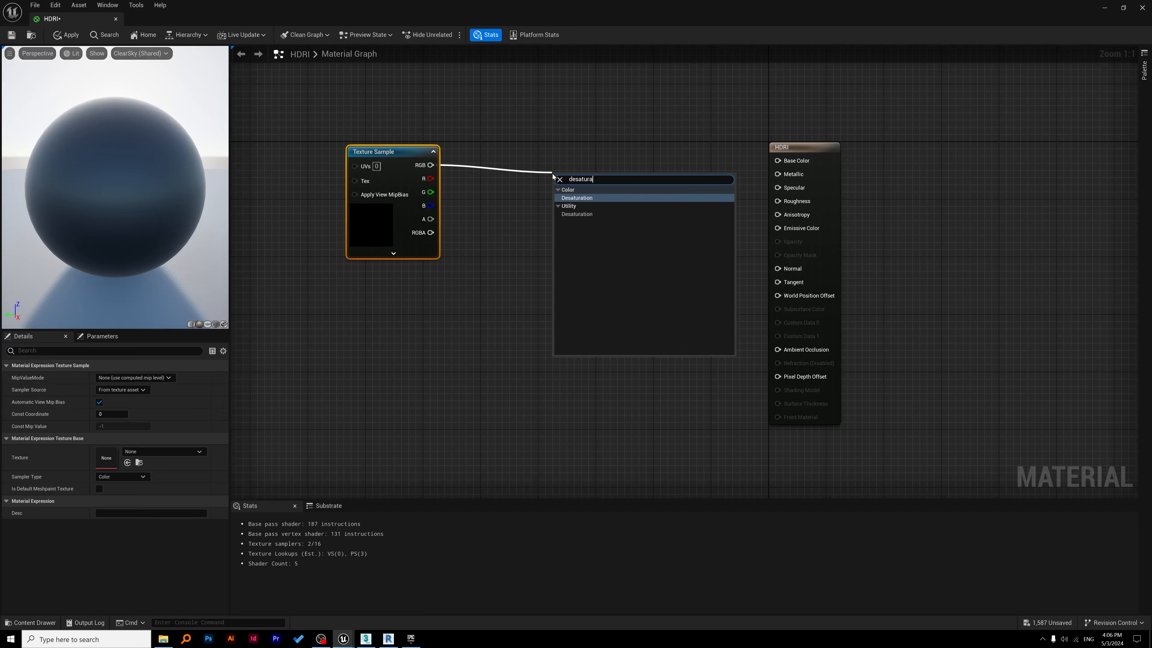
pyautogui.click(586, 197)
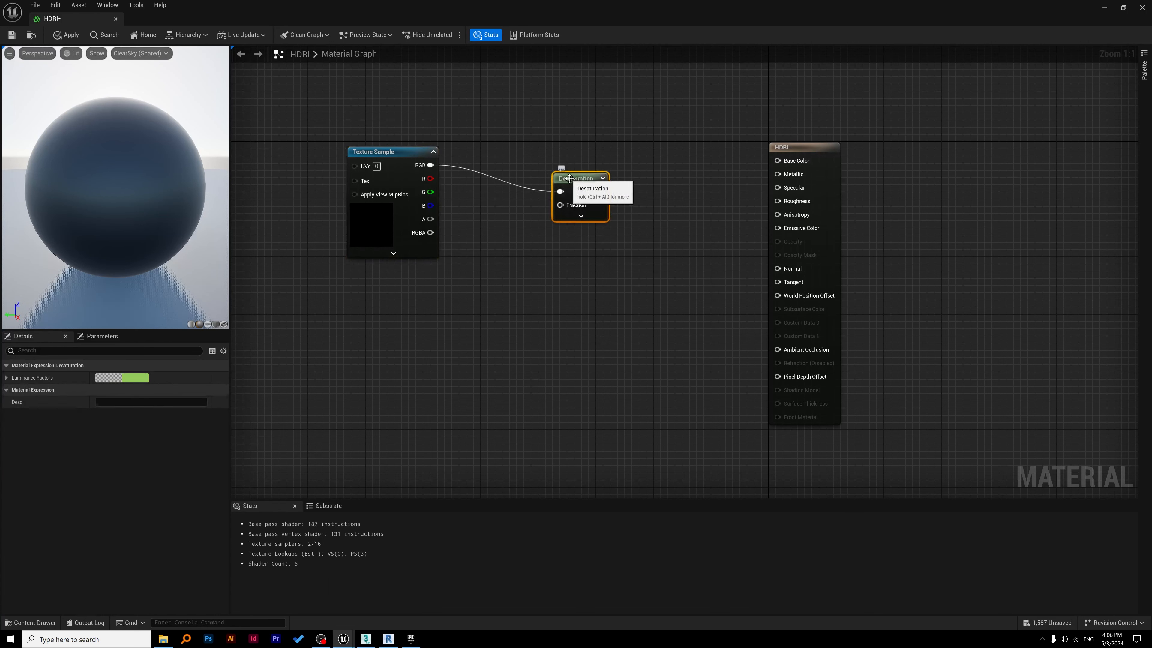
pyautogui.moveTo(569, 181); pyautogui.dragTo(607, 165)
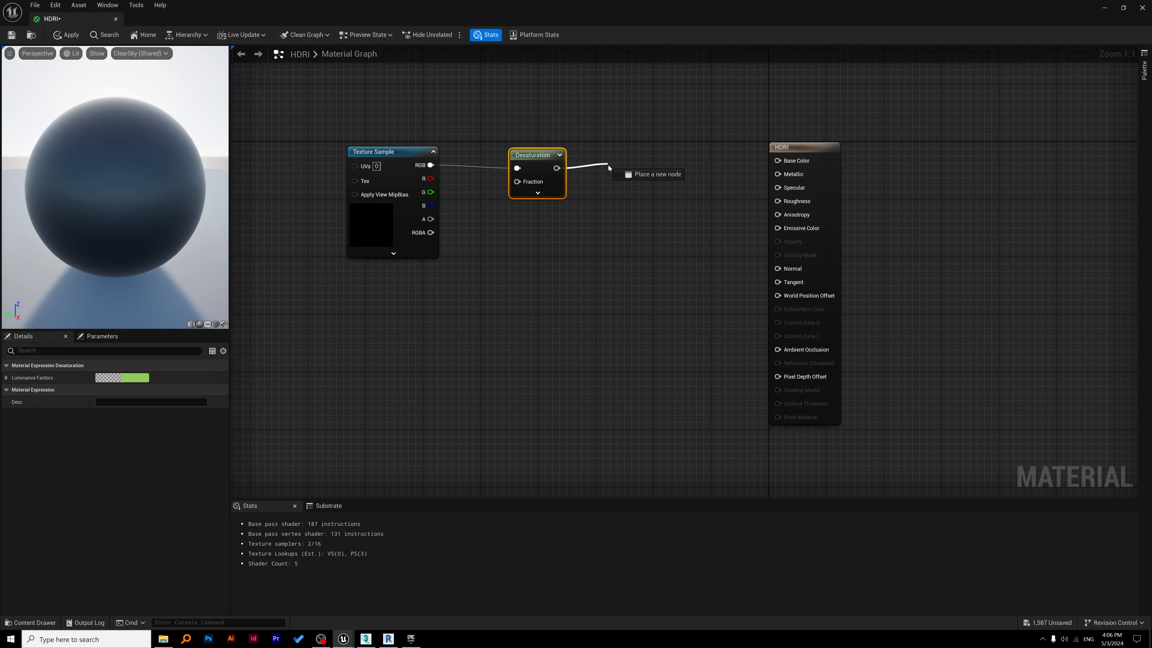
# - Feed the Desaturation output into the Color input of a new Contrast_Preserve_Color node
pyautogui.moveTo(608, 164); pyautogui.dragTo(608, 164)
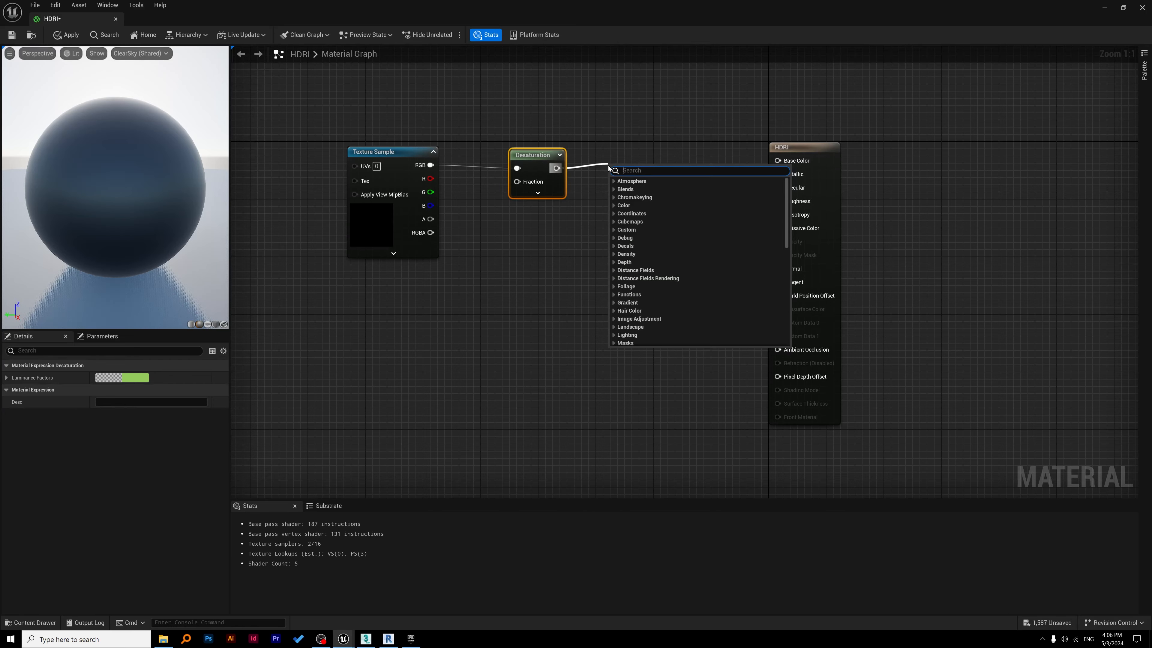
pyautogui.write('contrast')
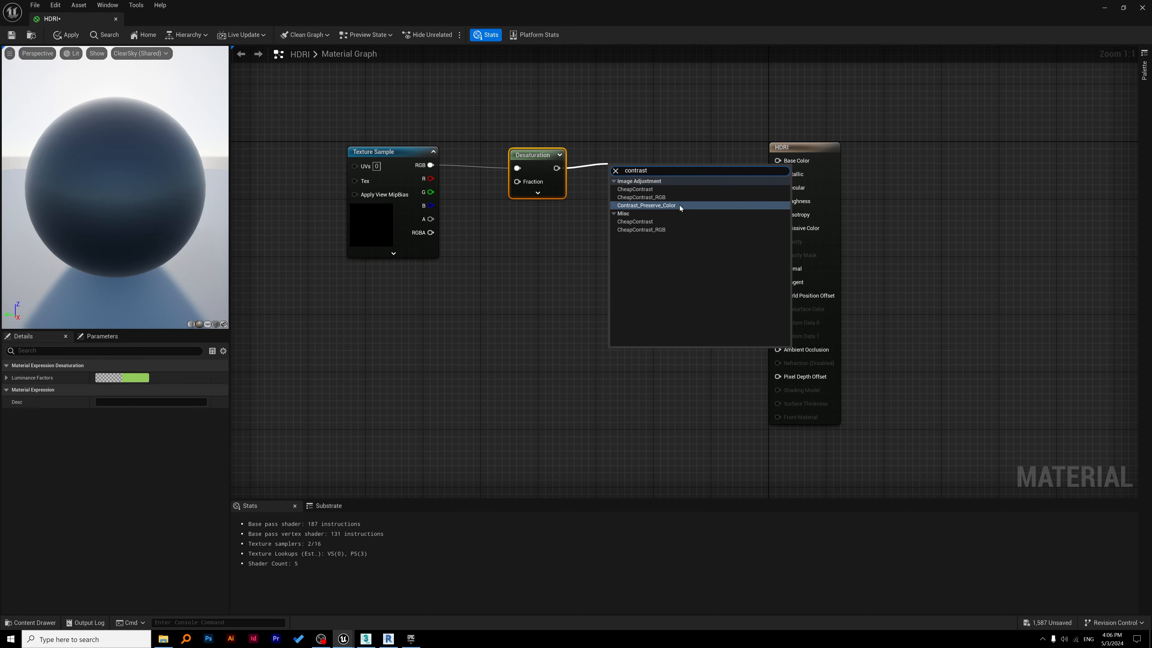
pyautogui.click(679, 205)
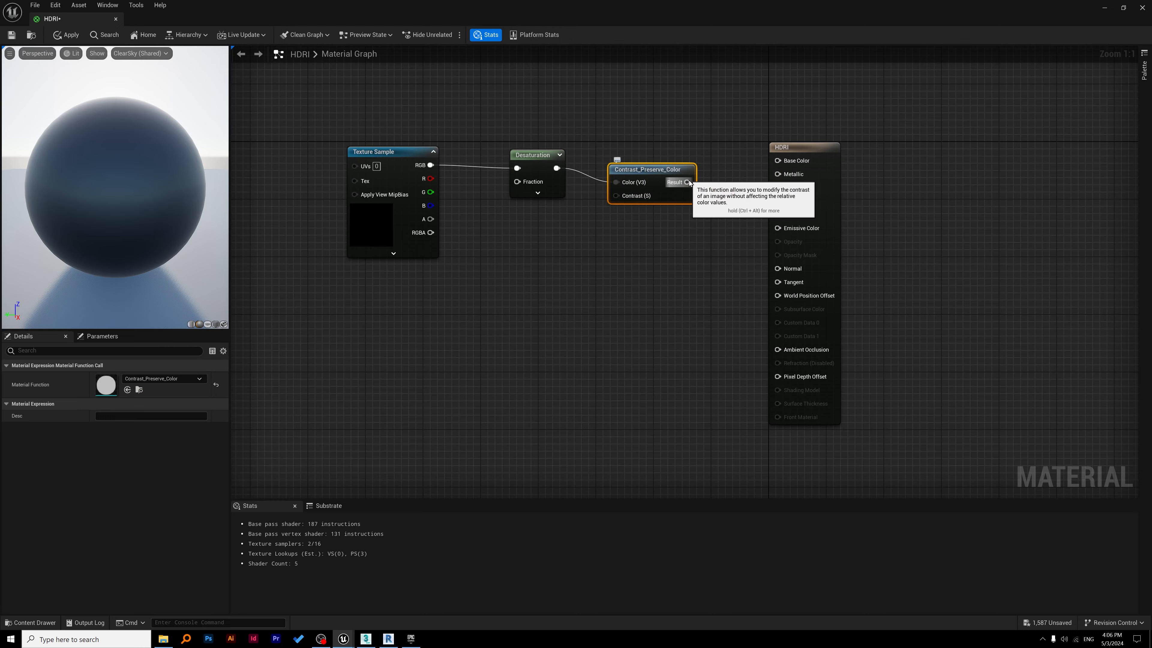
# - Feed the contrast result into a new Multiply node and connect its output to Emissive Color, moving the HDRI output node away to make room
pyautogui.moveTo(689, 183); pyautogui.dragTo(720, 173)
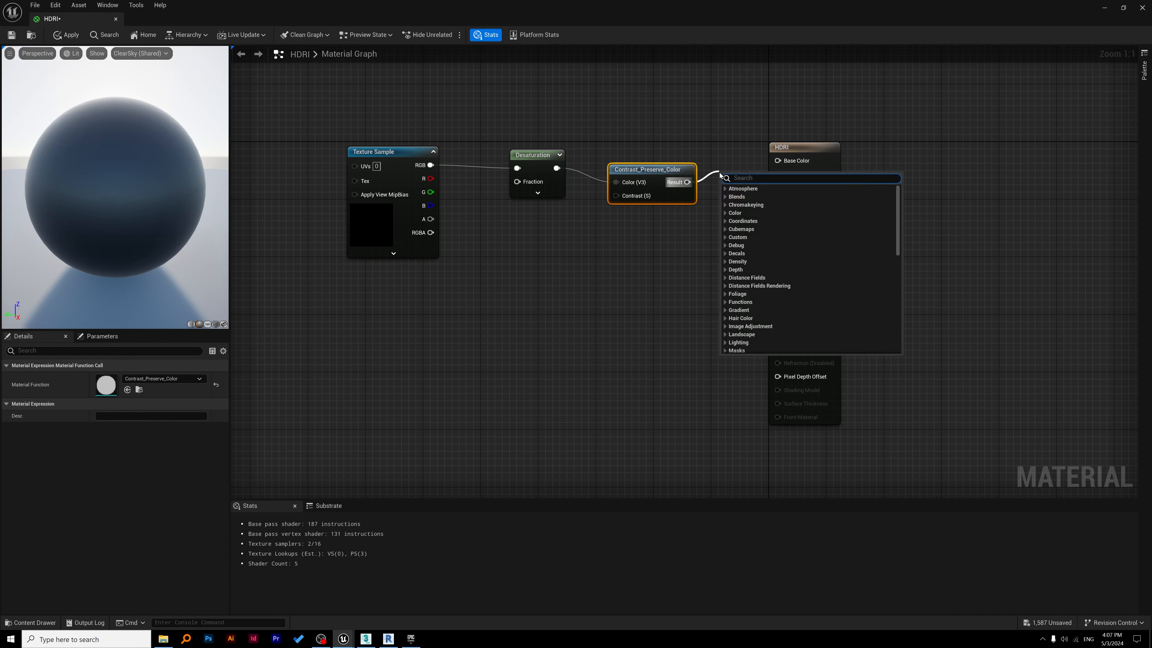
pyautogui.write('multiply')
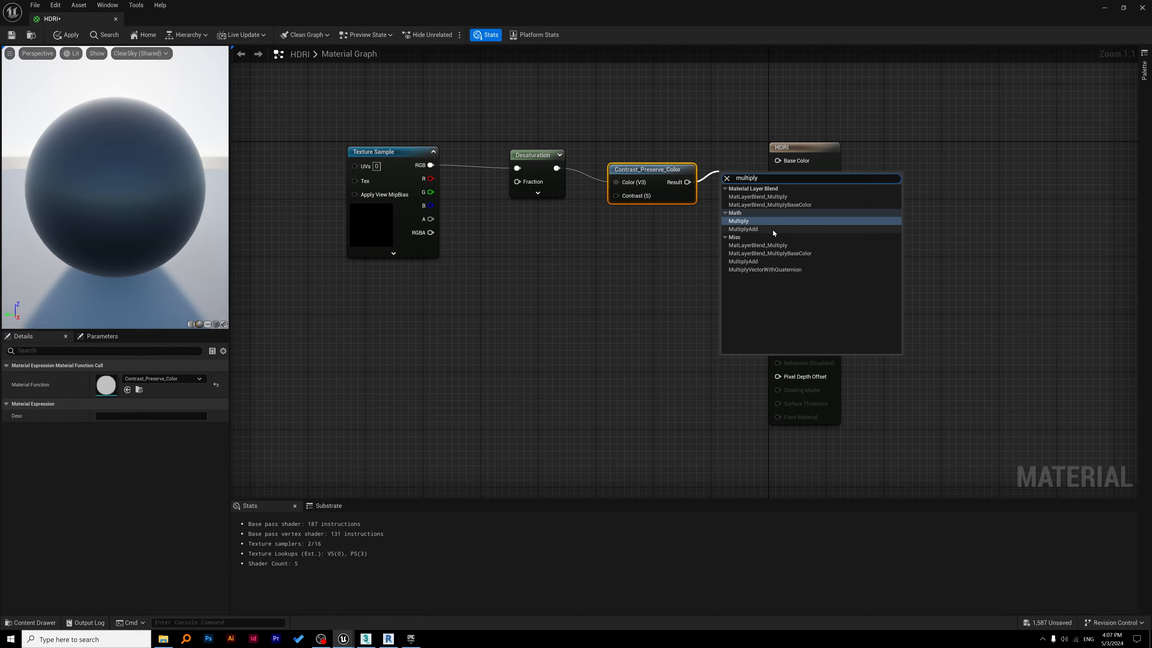
pyautogui.click(766, 222)
pyautogui.moveTo(807, 146); pyautogui.dragTo(943, 145)
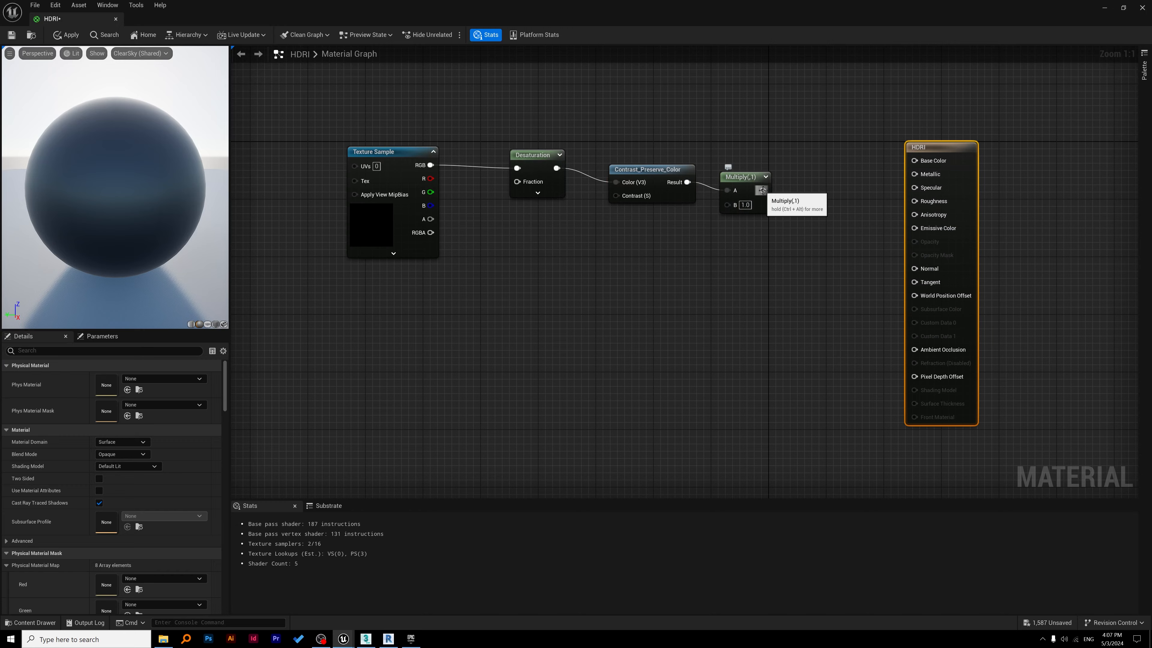
pyautogui.moveTo(762, 191); pyautogui.dragTo(926, 231)
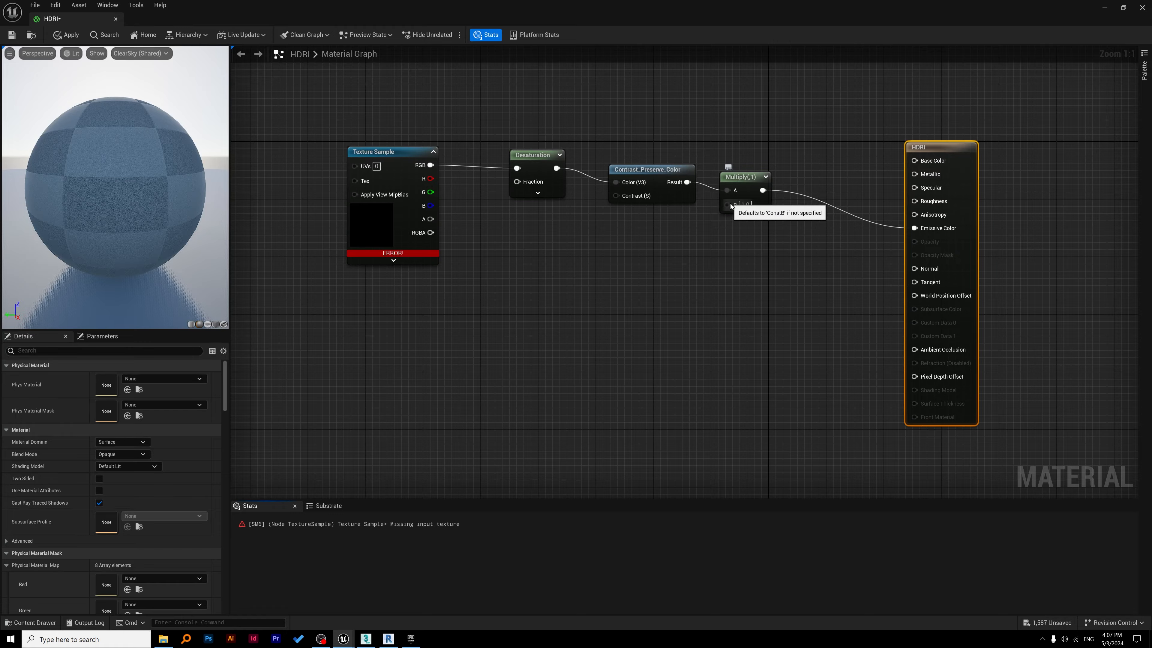
pyautogui.moveTo(726, 205); pyautogui.dragTo(684, 231)
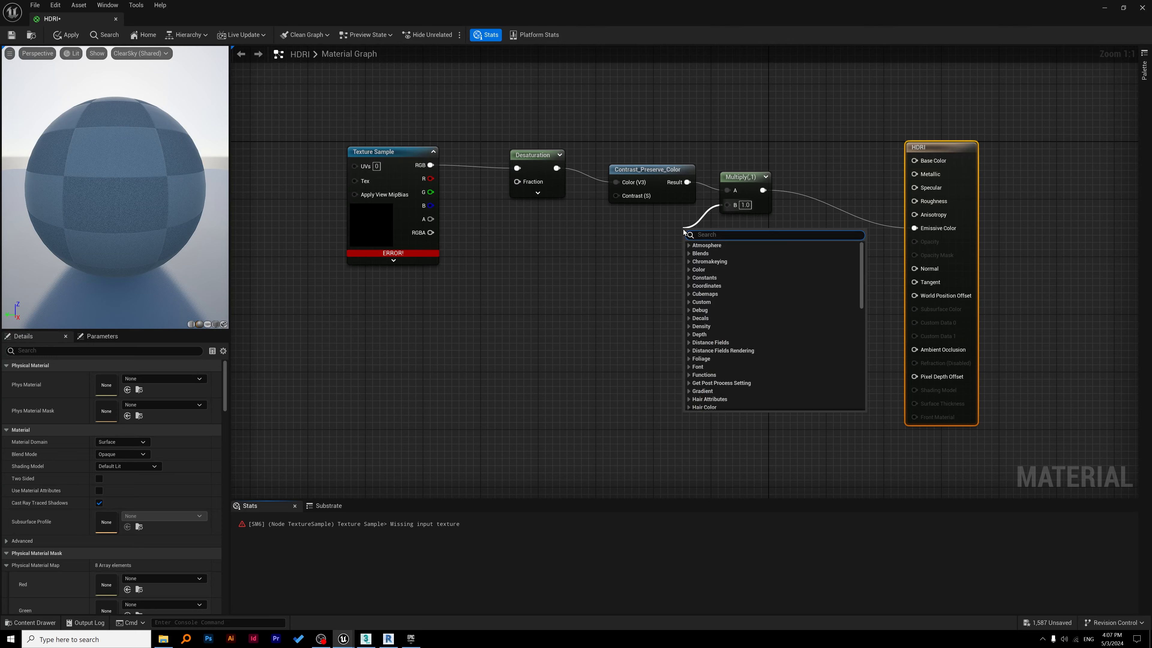
pyautogui.write('param')
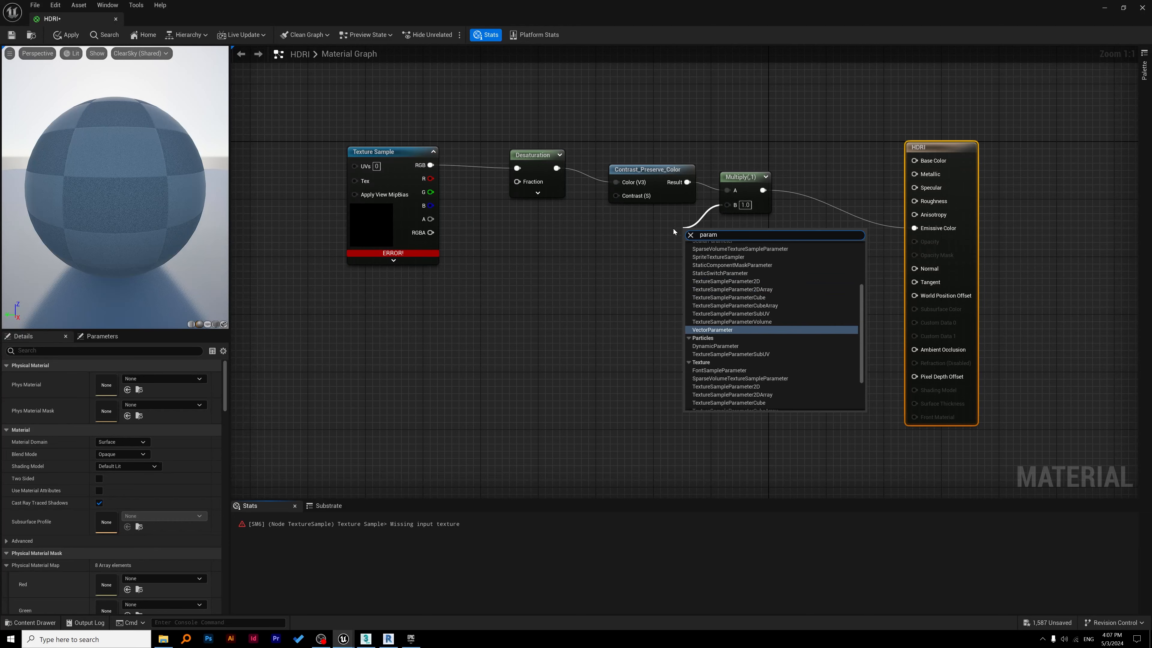
pyautogui.click(677, 236)
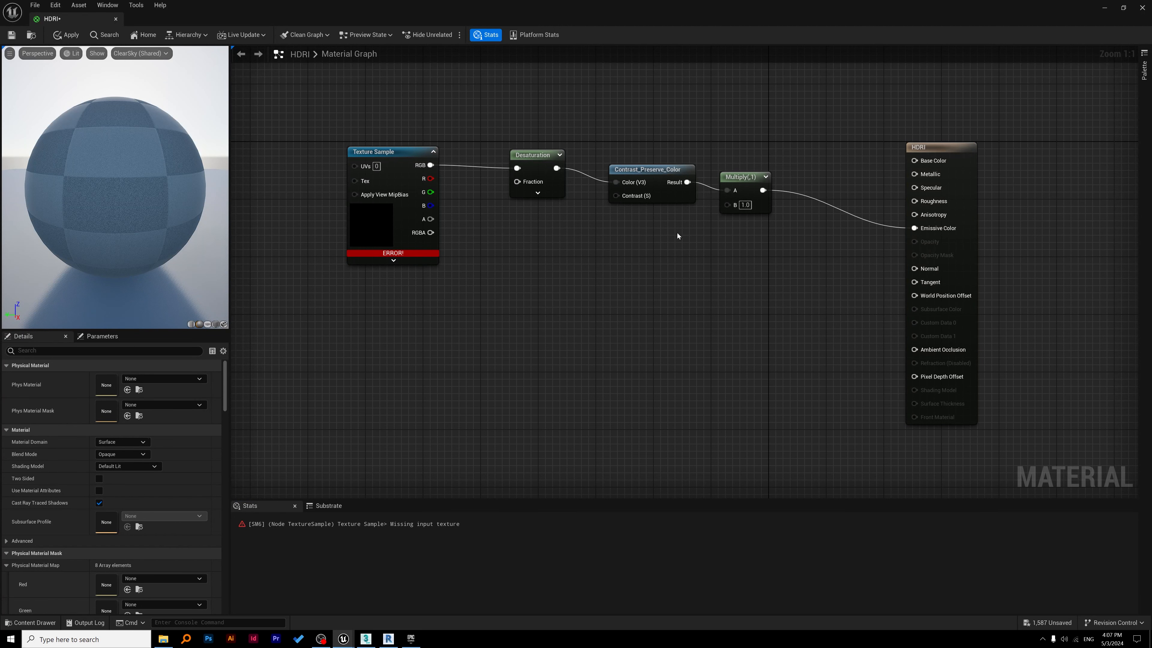
# - Promote the Multiply node's B input to a parameter and place the parameter node below Contrast_Preserve_Color
pyautogui.rightClick(725, 206)
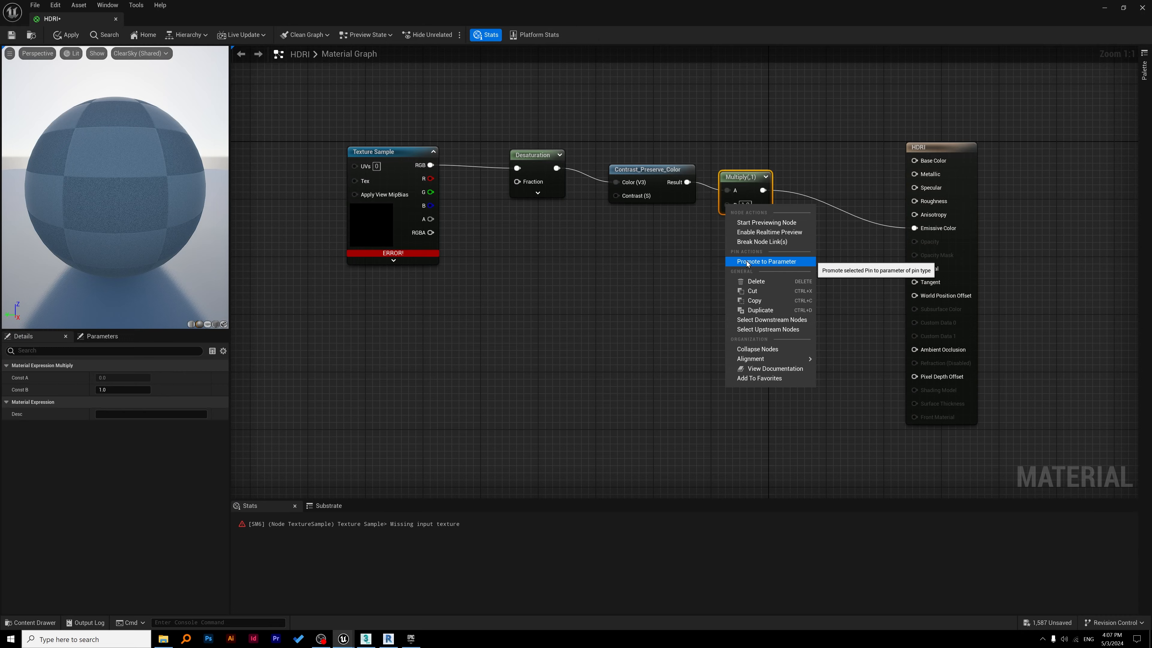
pyautogui.click(766, 261)
pyautogui.moveTo(715, 195); pyautogui.dragTo(666, 297)
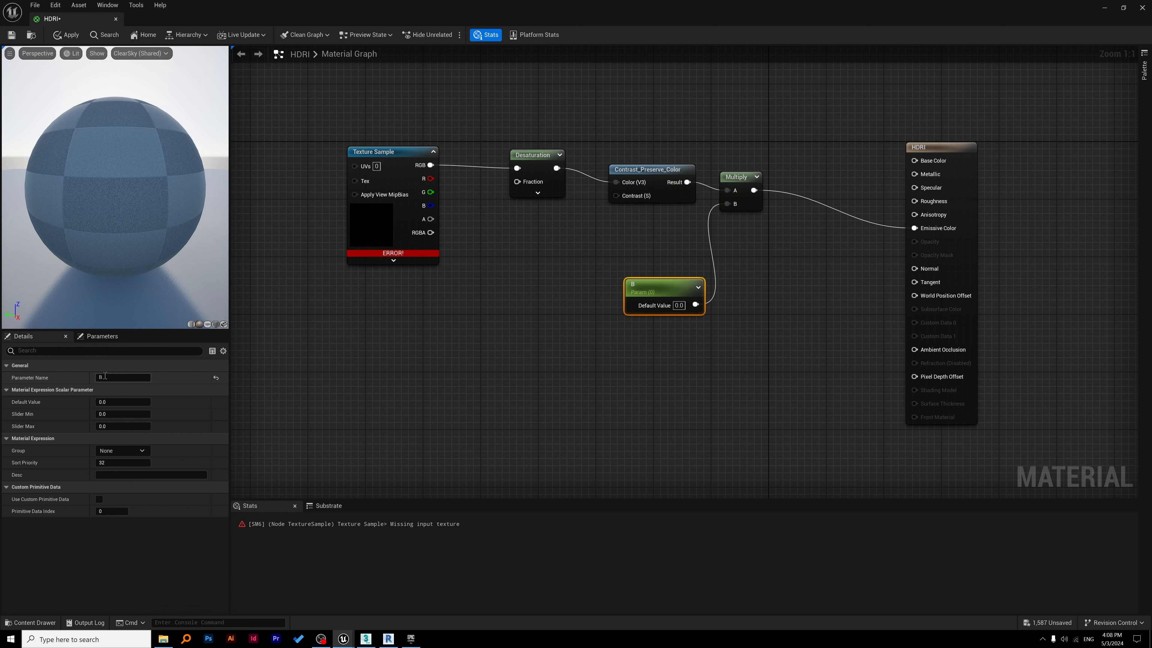
pyautogui.rightClick(646, 285)
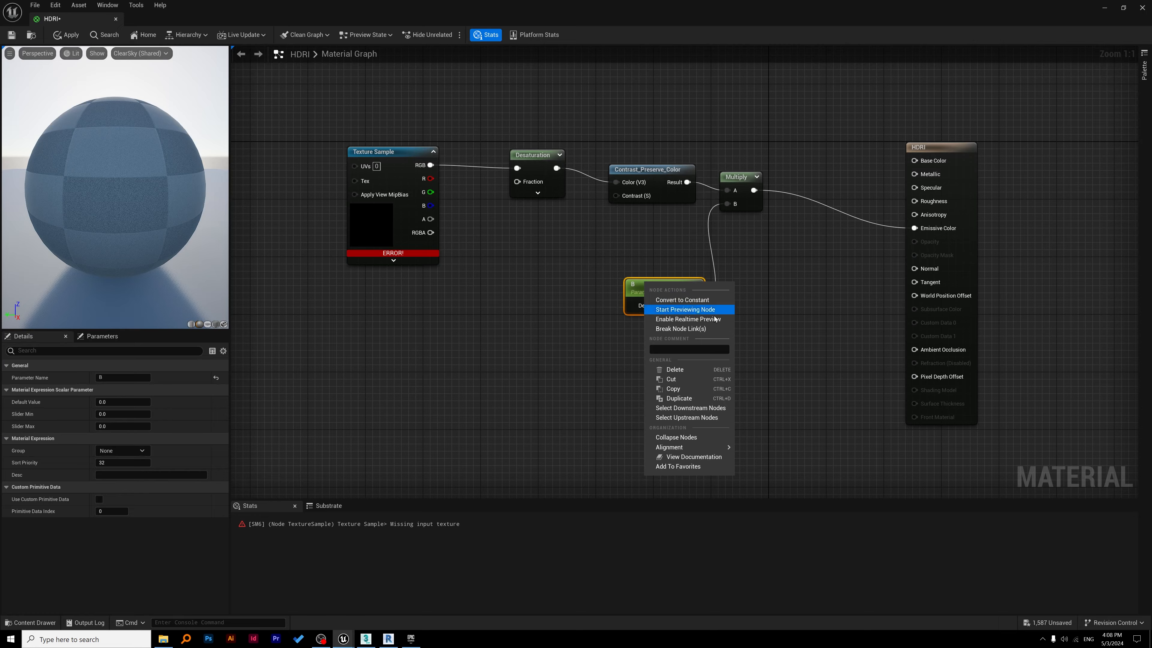
pyautogui.click(586, 328)
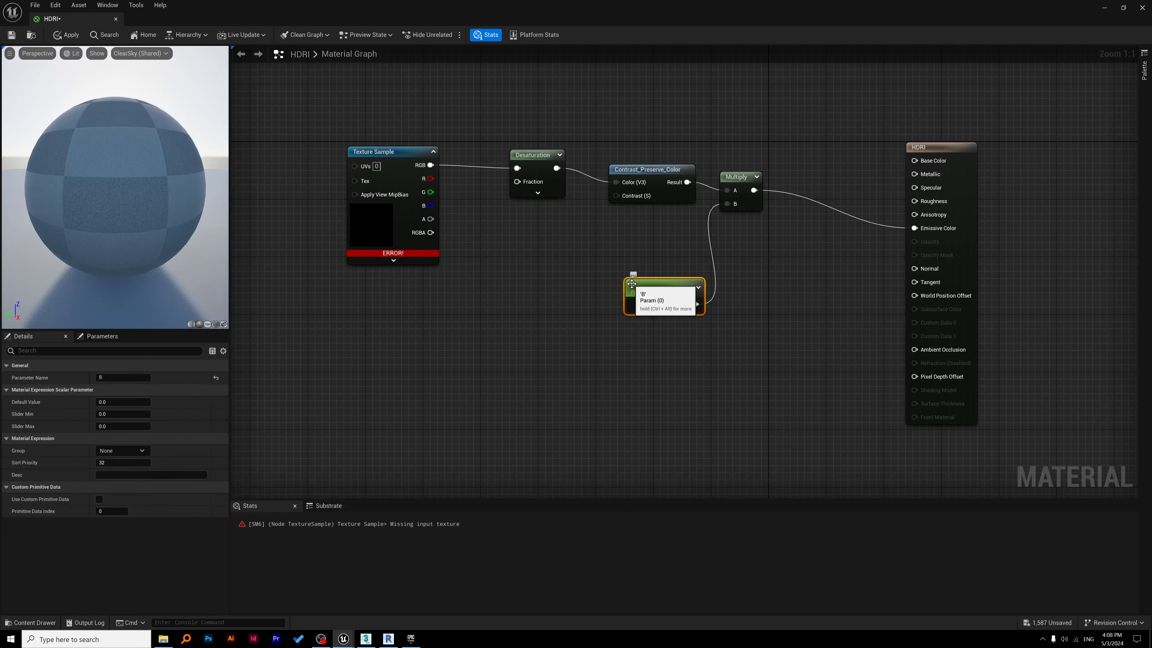
pyautogui.click(633, 283)
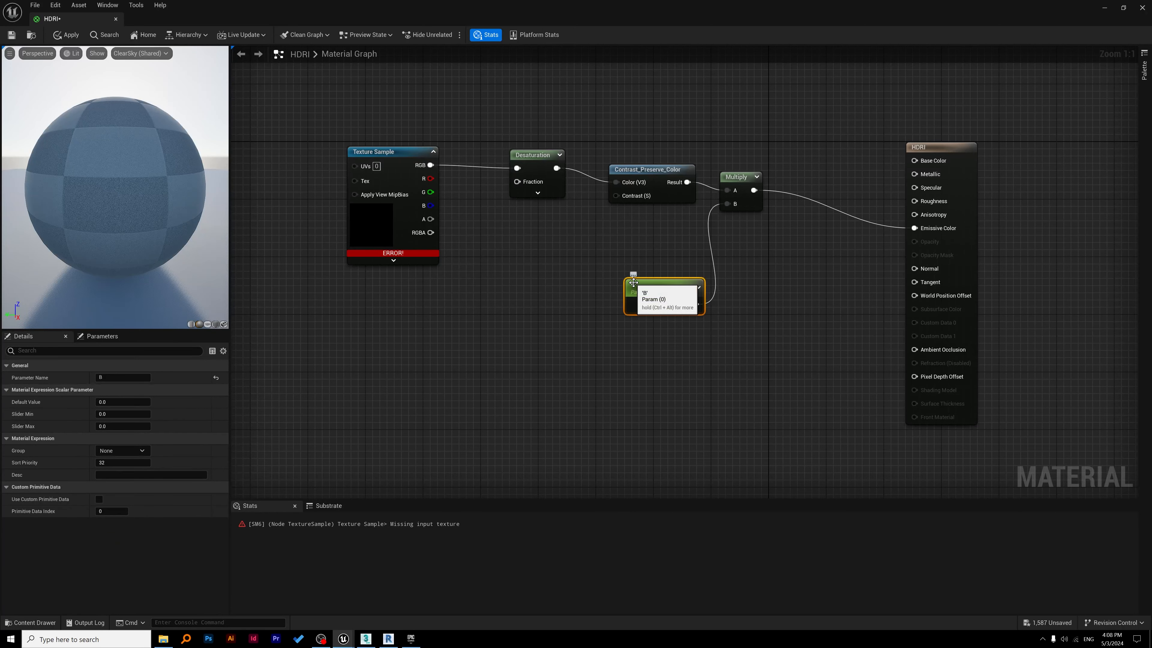
# - Name the parameter feeding the Multiply node's B input Intensity and set its default value to 1
pyautogui.click(129, 376)
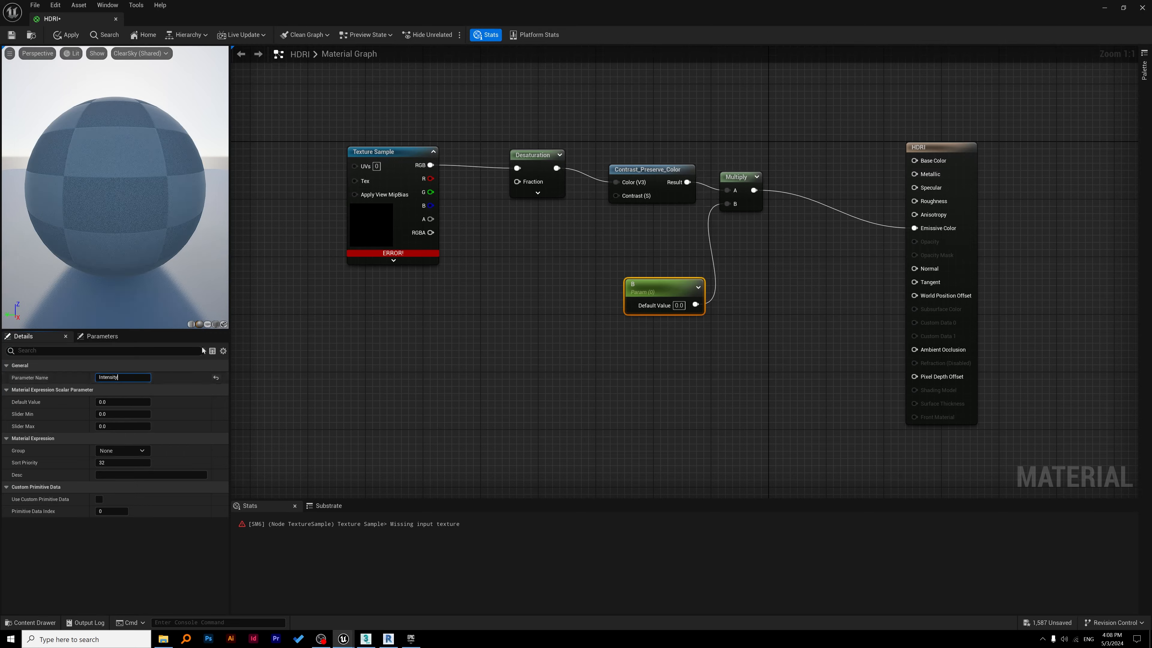
pyautogui.click(437, 355)
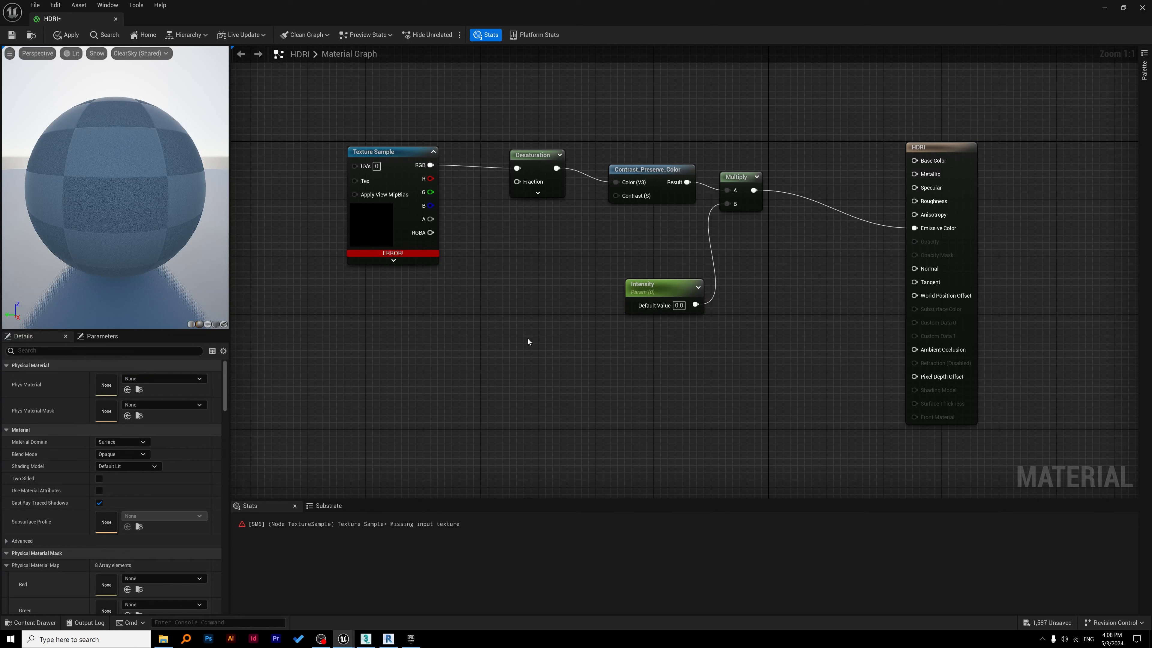
pyautogui.click(662, 289)
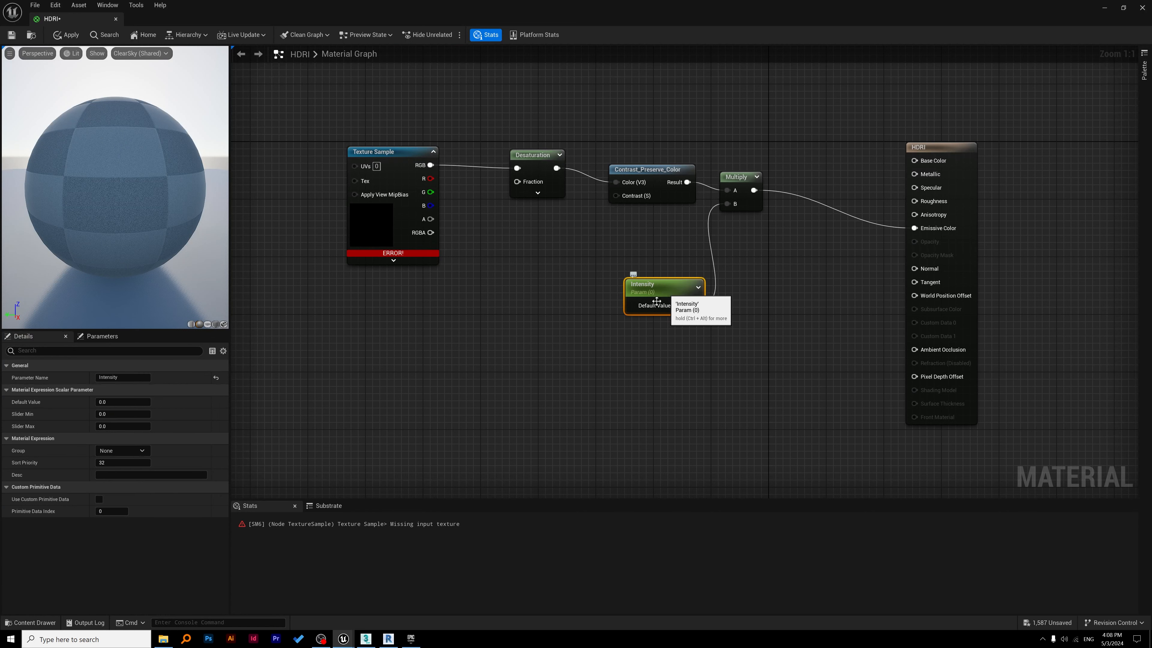
pyautogui.click(130, 401)
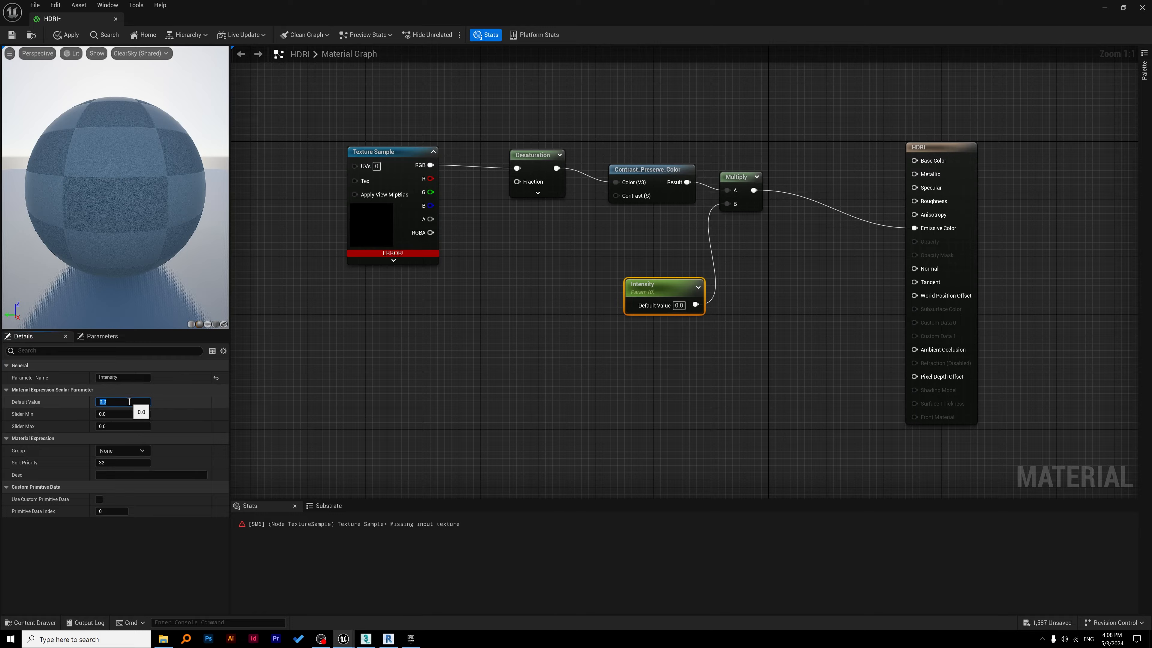
pyautogui.write('1')
pyautogui.press('Return')
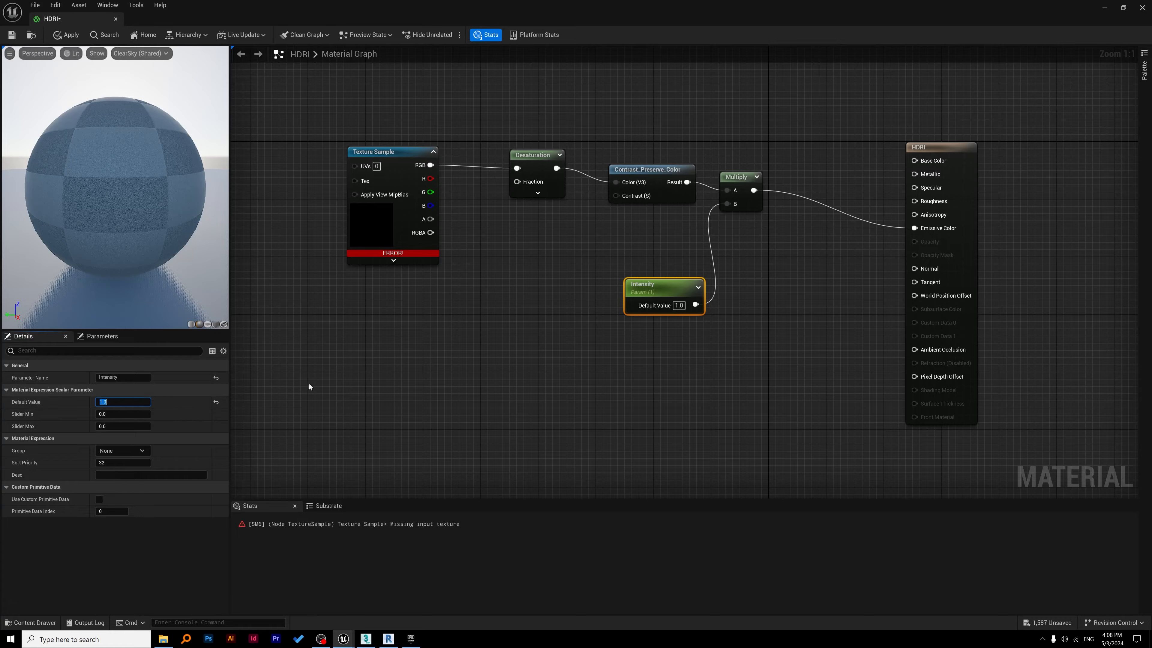
pyautogui.click(565, 357)
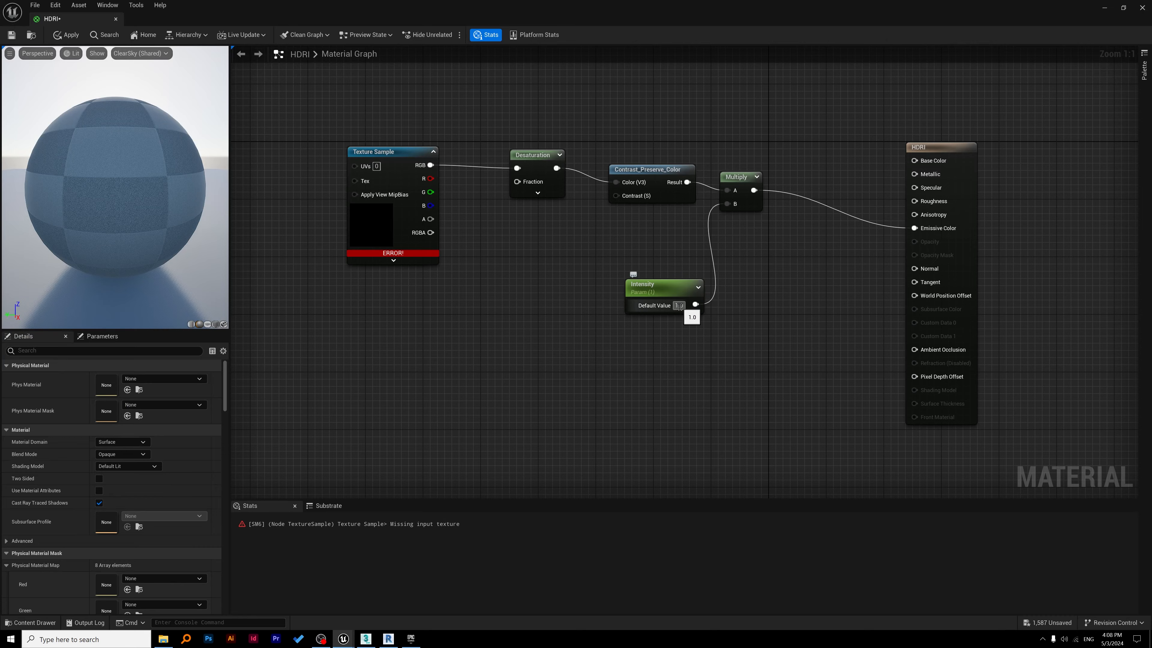
# - Promote the Contrast input of Contrast_Preserve_Color to a parameter, place it beside the Intensity node and name it Contrast
pyautogui.rightClick(617, 198)
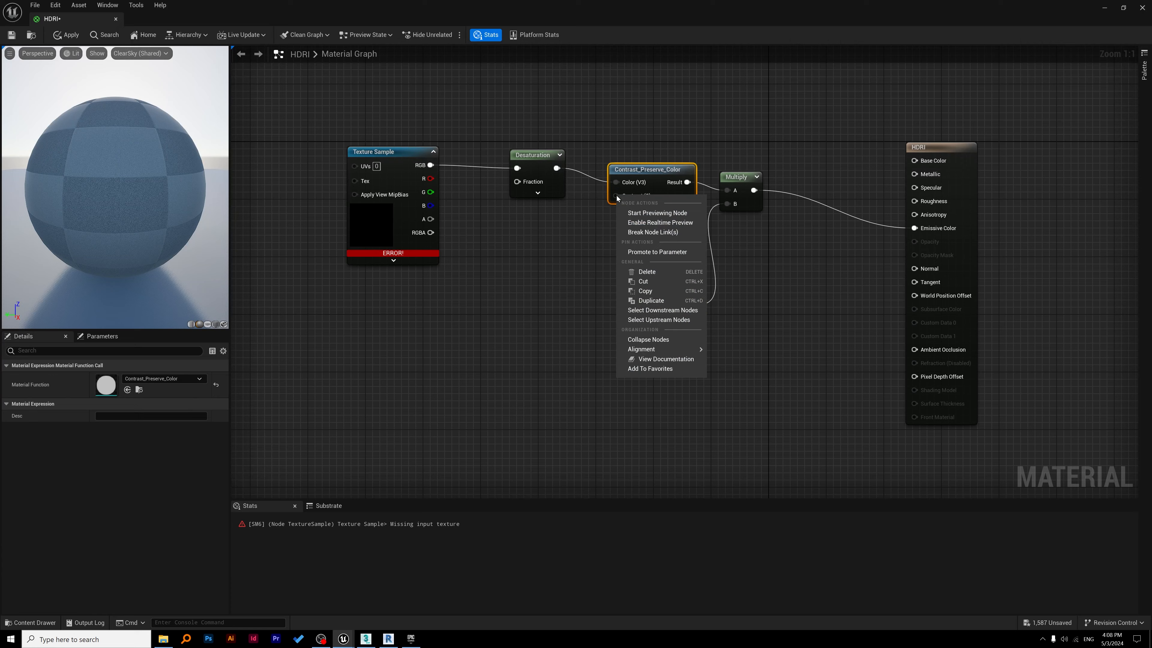
pyautogui.click(644, 251)
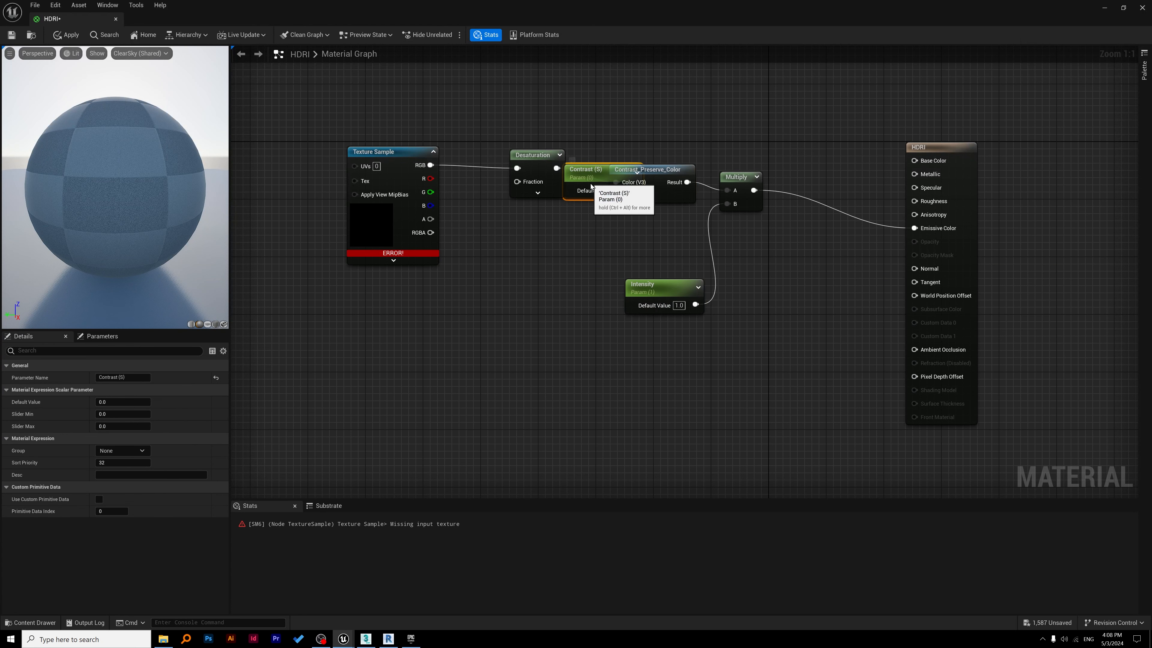
pyautogui.moveTo(587, 177); pyautogui.dragTo(543, 298)
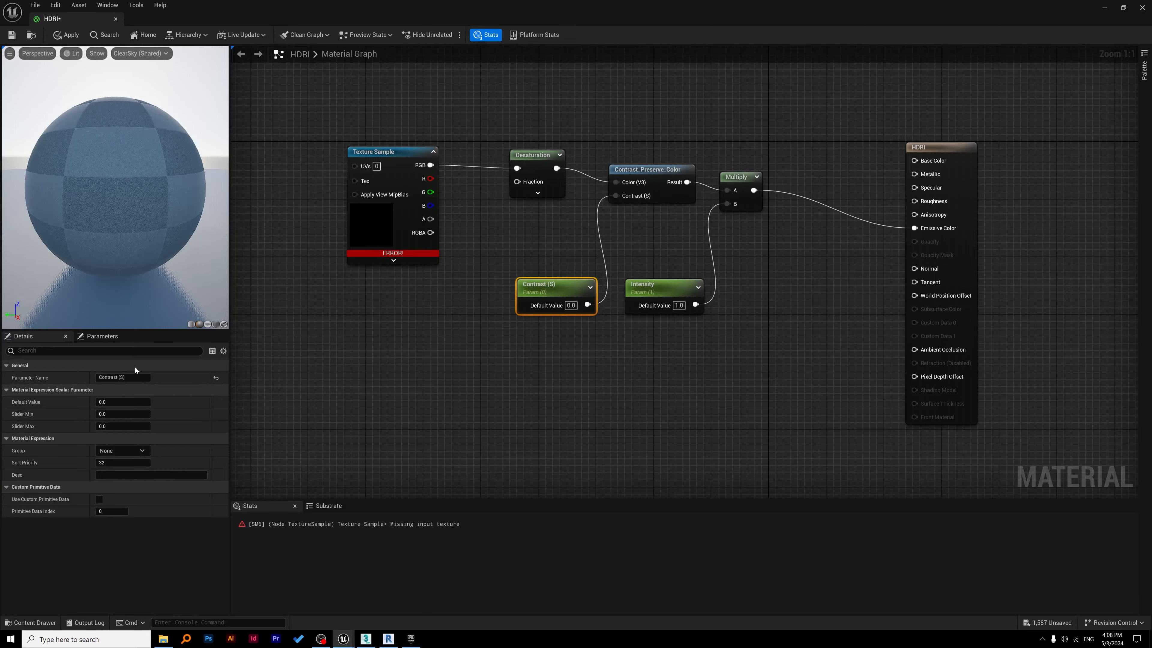
pyautogui.click(133, 377)
pyautogui.click(133, 377)
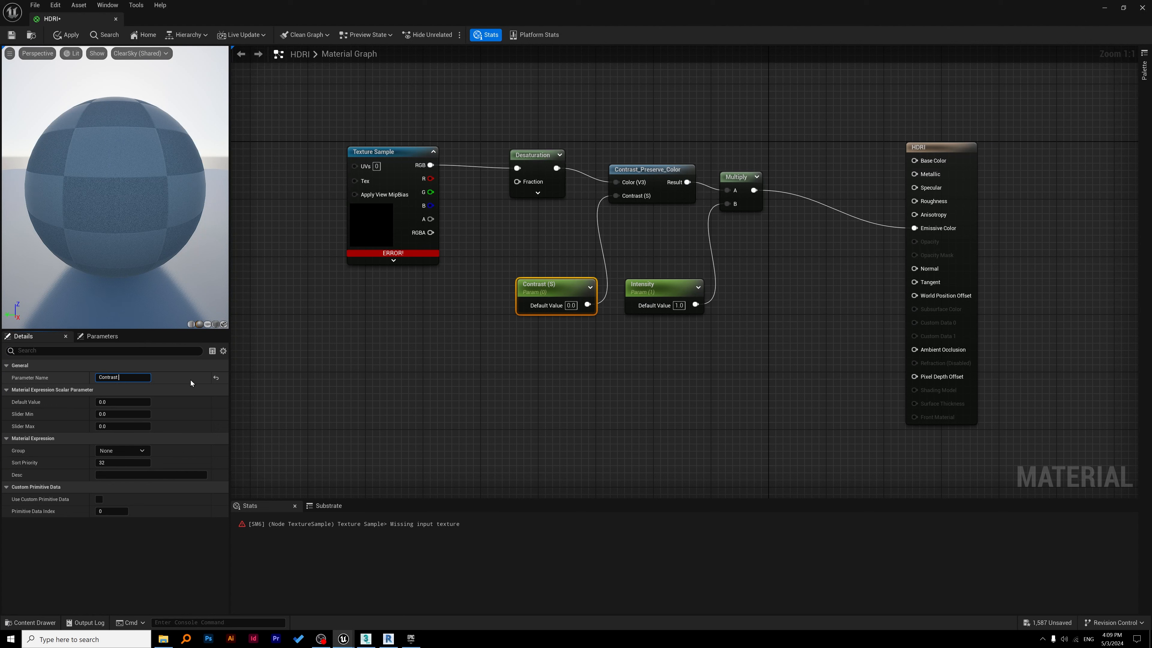
pyautogui.click(471, 383)
# - Promote the Desaturation node's Fraction input to a parameter, place it below the node chain and move the Texture Sample farther from Desaturation
pyautogui.moveTo(510, 365); pyautogui.dragTo(655, 389, button='right')
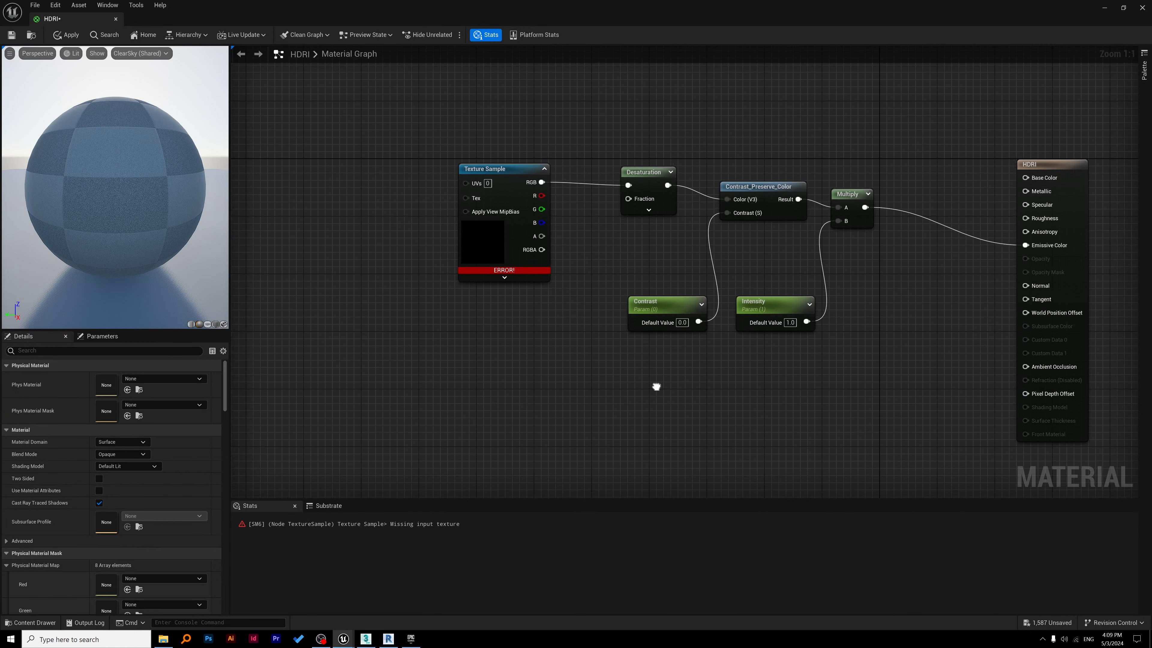
pyautogui.moveTo(628, 202); pyautogui.dragTo(607, 194)
pyautogui.press('Escape')
pyautogui.rightClick(629, 198)
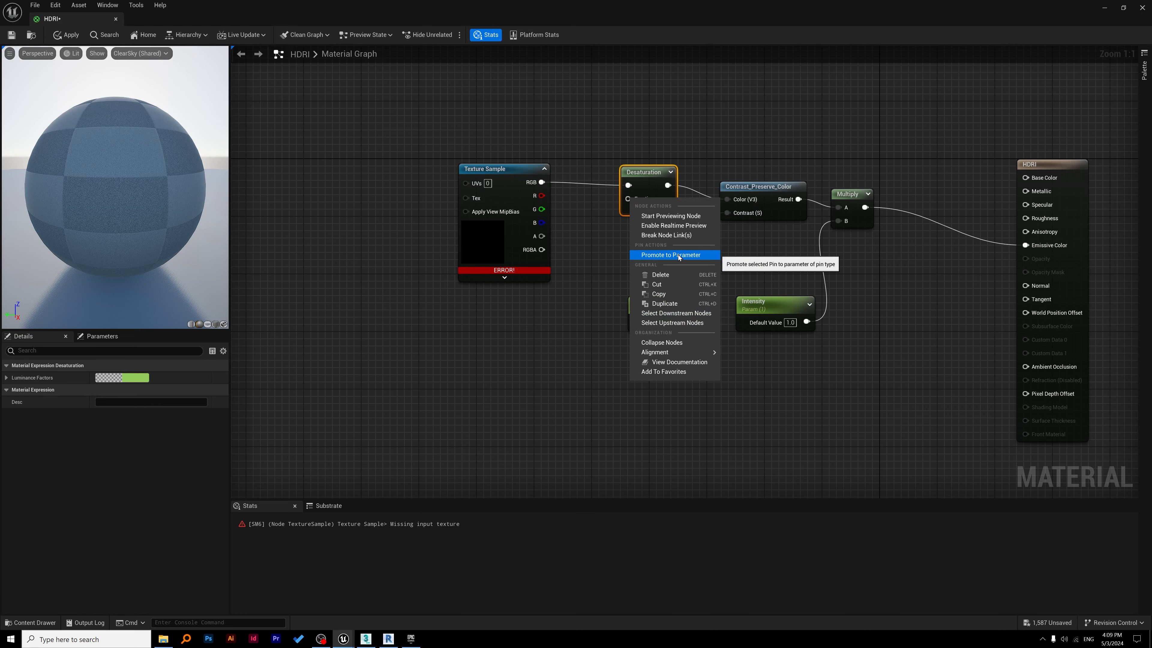
pyautogui.click(662, 255)
pyautogui.moveTo(613, 182); pyautogui.dragTo(543, 344)
pyautogui.moveTo(495, 172); pyautogui.dragTo(427, 175)
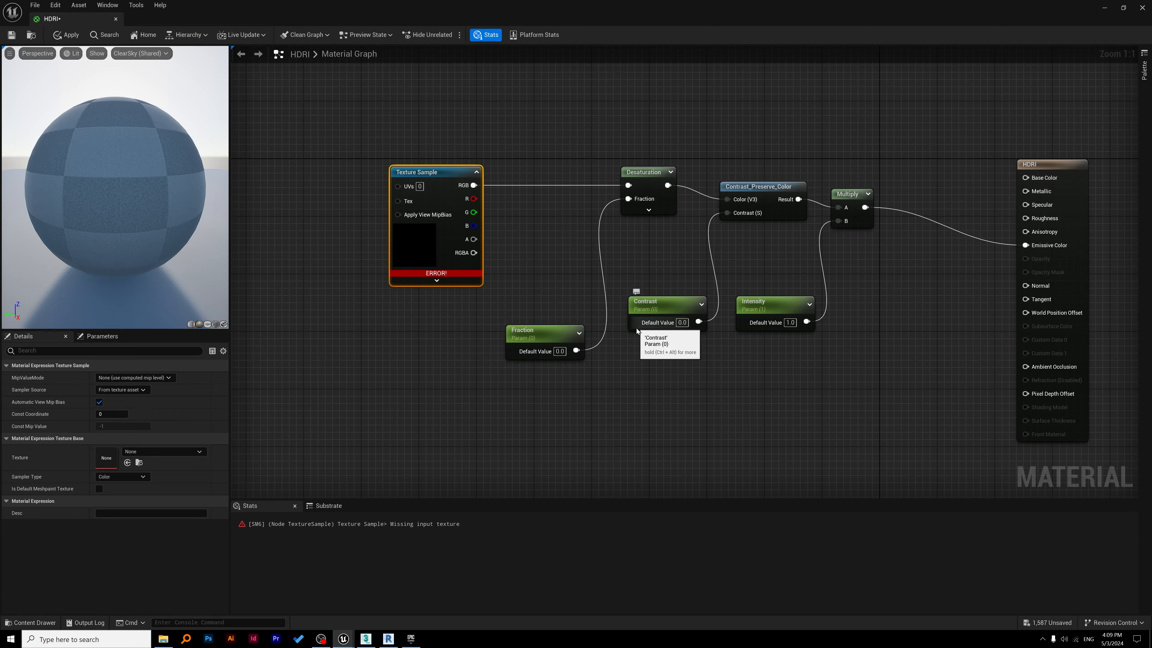
# - Rename the Fraction parameter as Desaturation
pyautogui.click(528, 332)
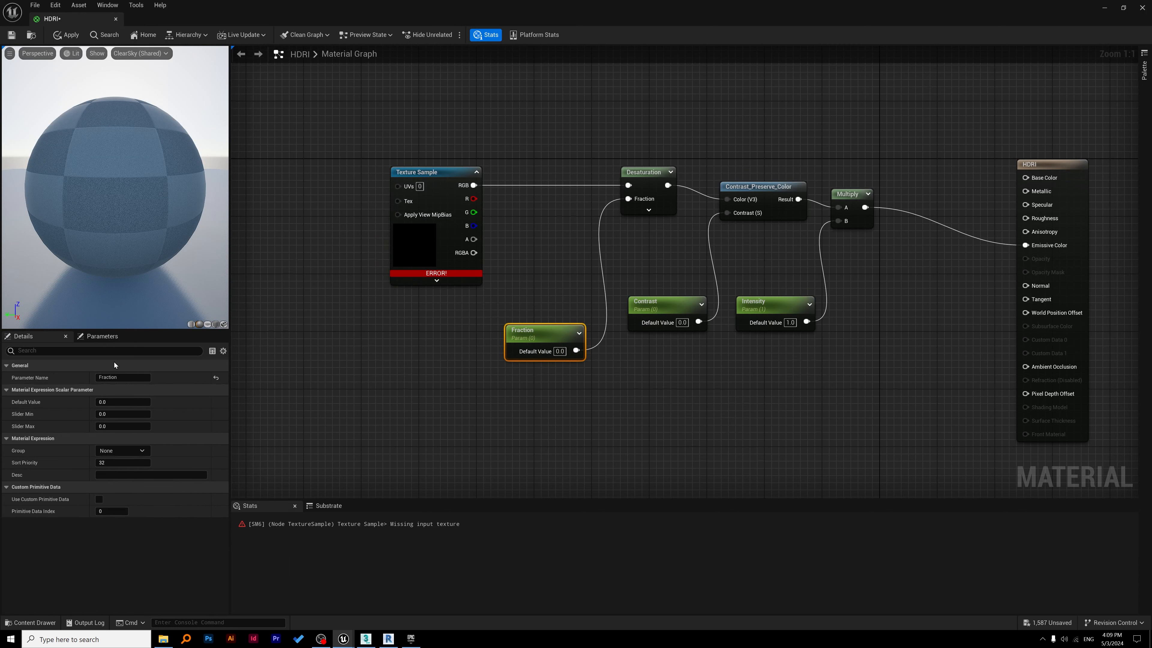
pyautogui.write('Desatu')
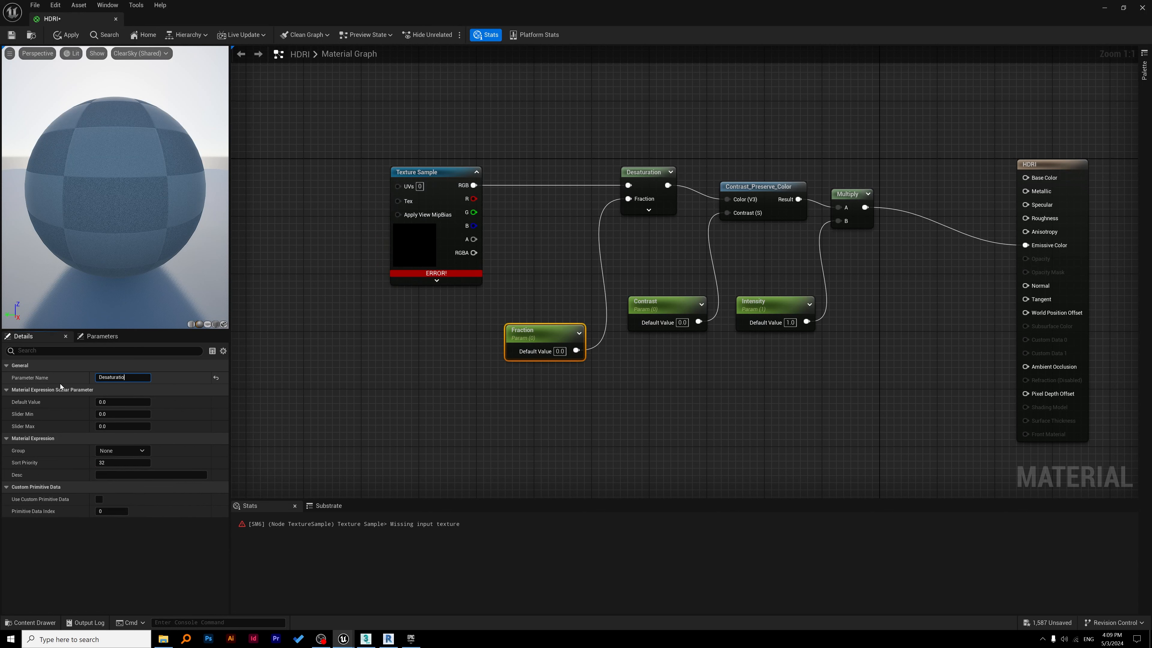
pyautogui.write('ration')
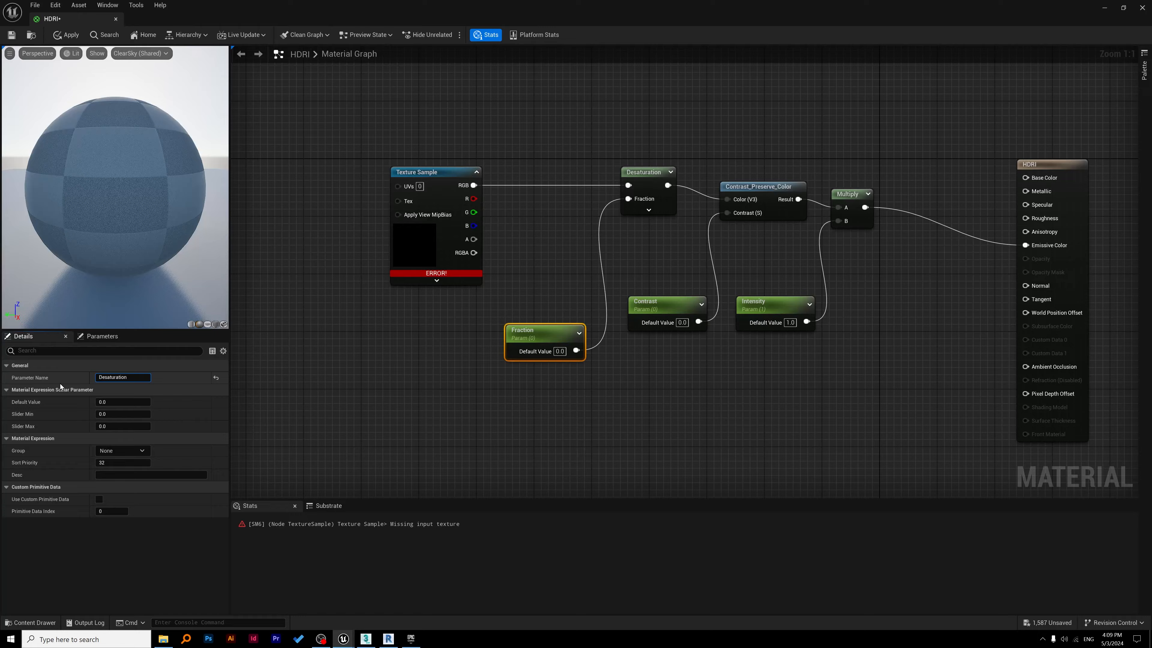
pyautogui.click(349, 348)
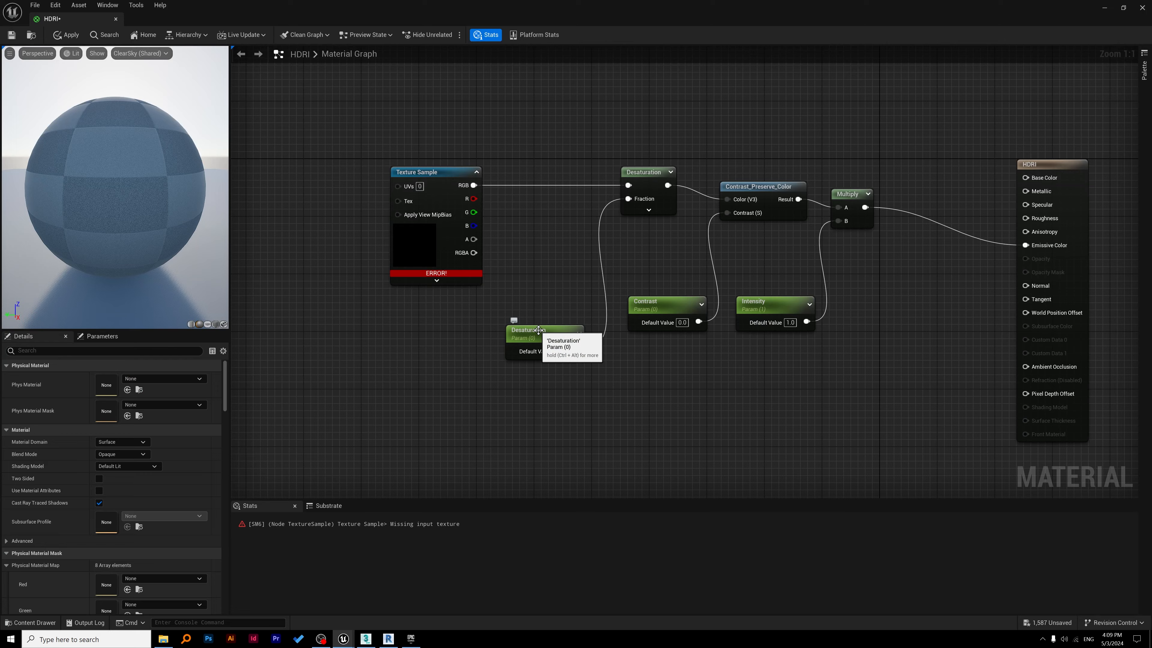
# - Set the Contrast parameter's default value to 1
pyautogui.click(658, 306)
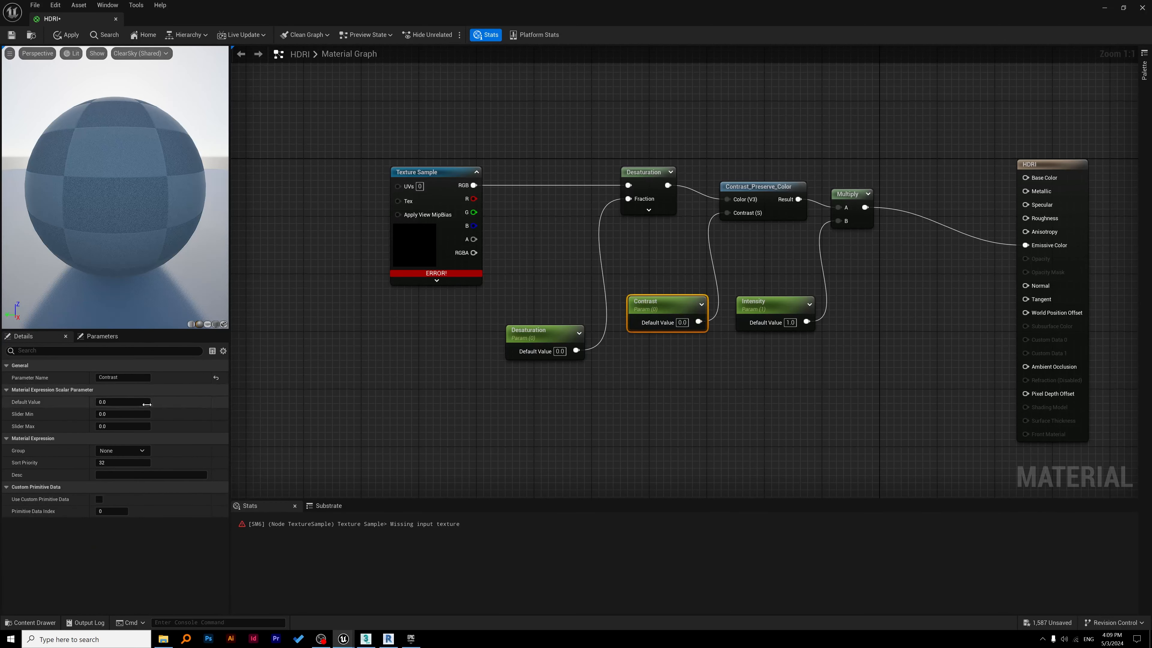
pyautogui.click(123, 401)
pyautogui.write('1')
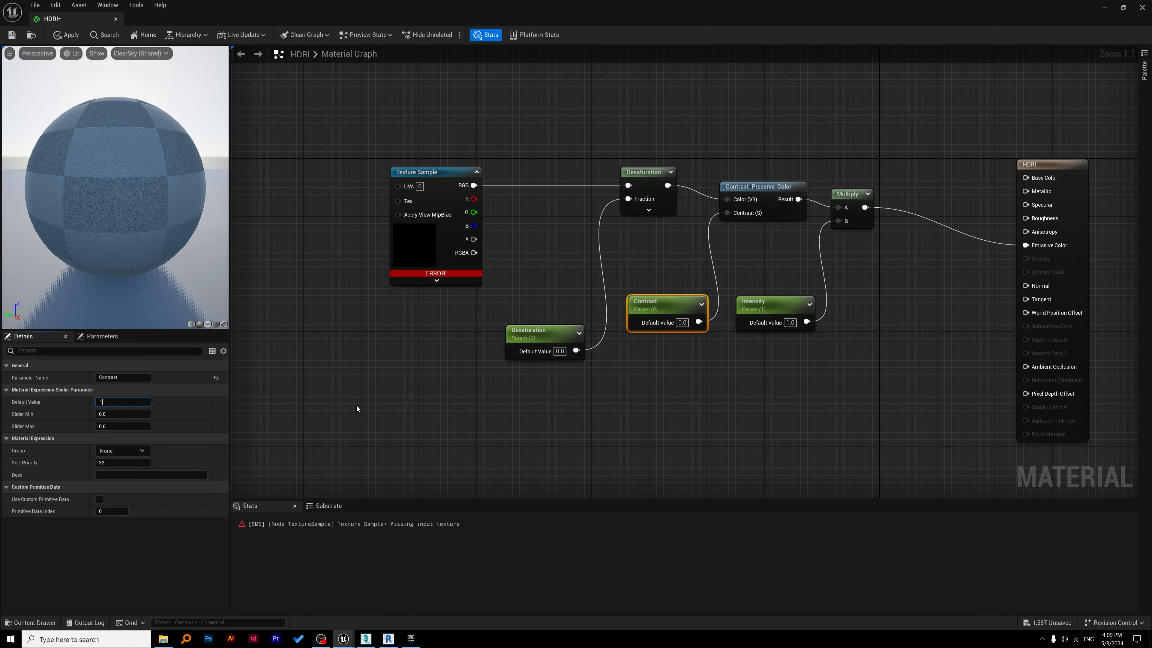
pyautogui.click(375, 405)
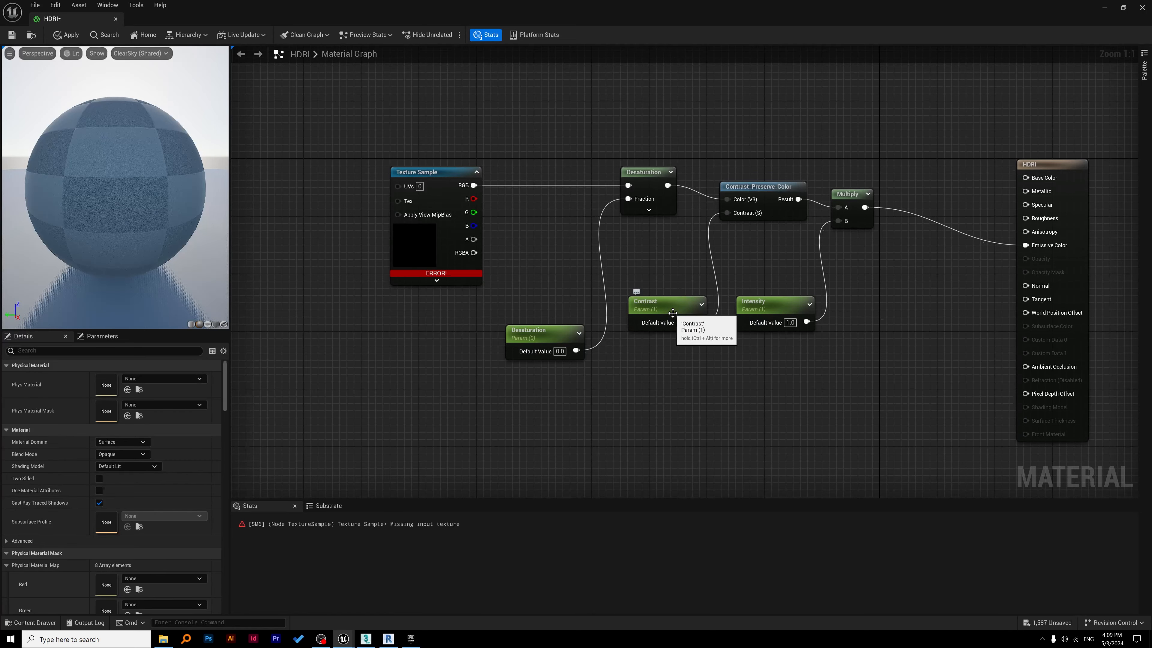
# - Connect a new LocalPosition node's Local Position output to the Texture Sample's UVs input and place the node clear of the Texture Sample
pyautogui.moveTo(479, 331); pyautogui.dragTo(688, 395, button='right')
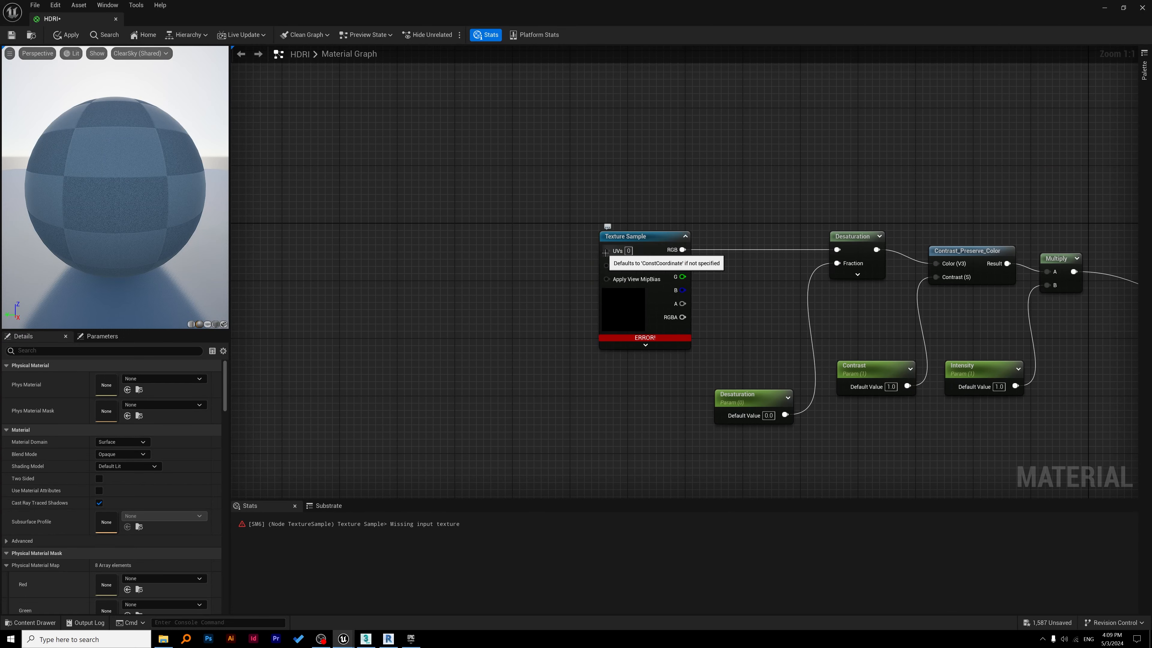
pyautogui.moveTo(604, 253); pyautogui.dragTo(489, 249)
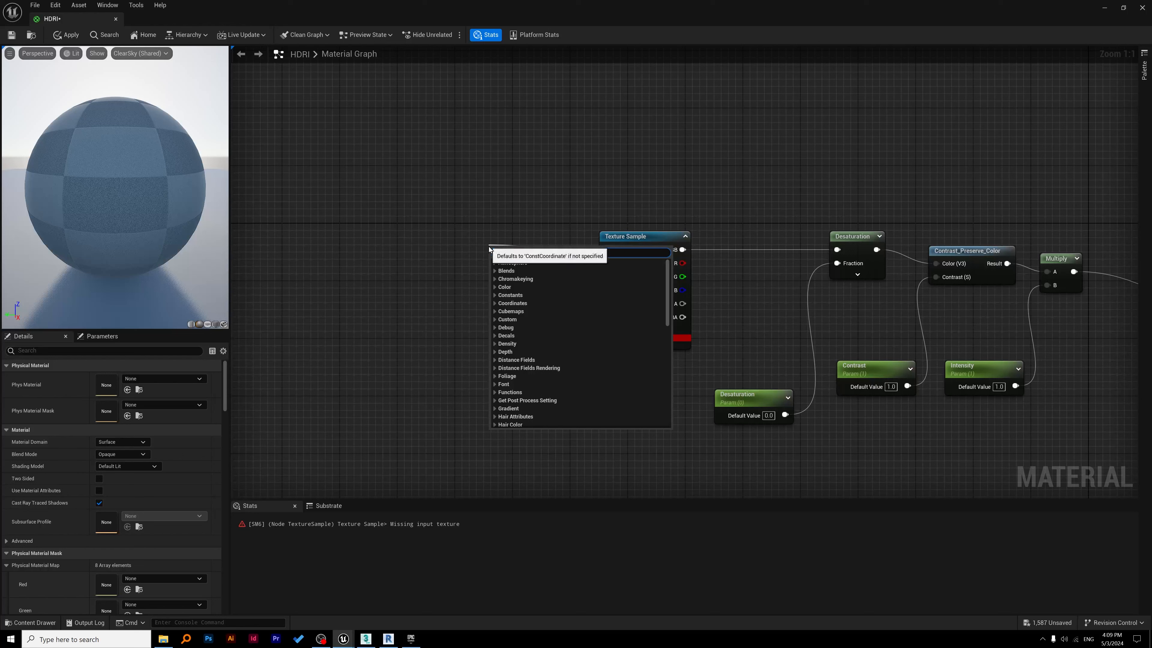
pyautogui.write('local')
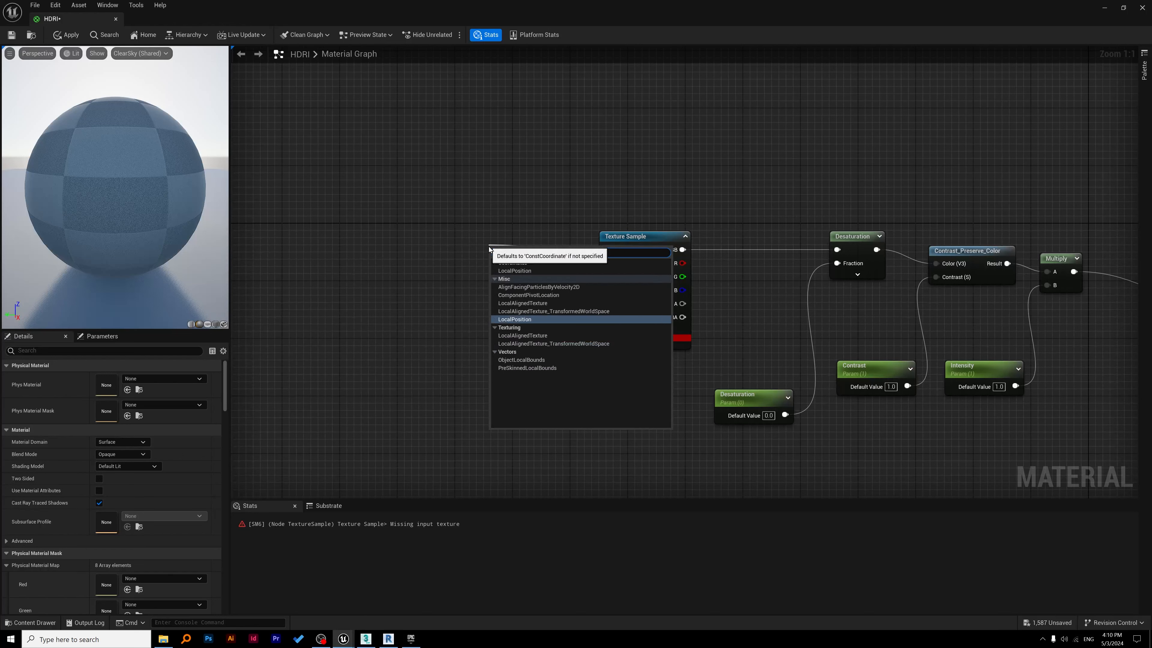
pyautogui.write('po')
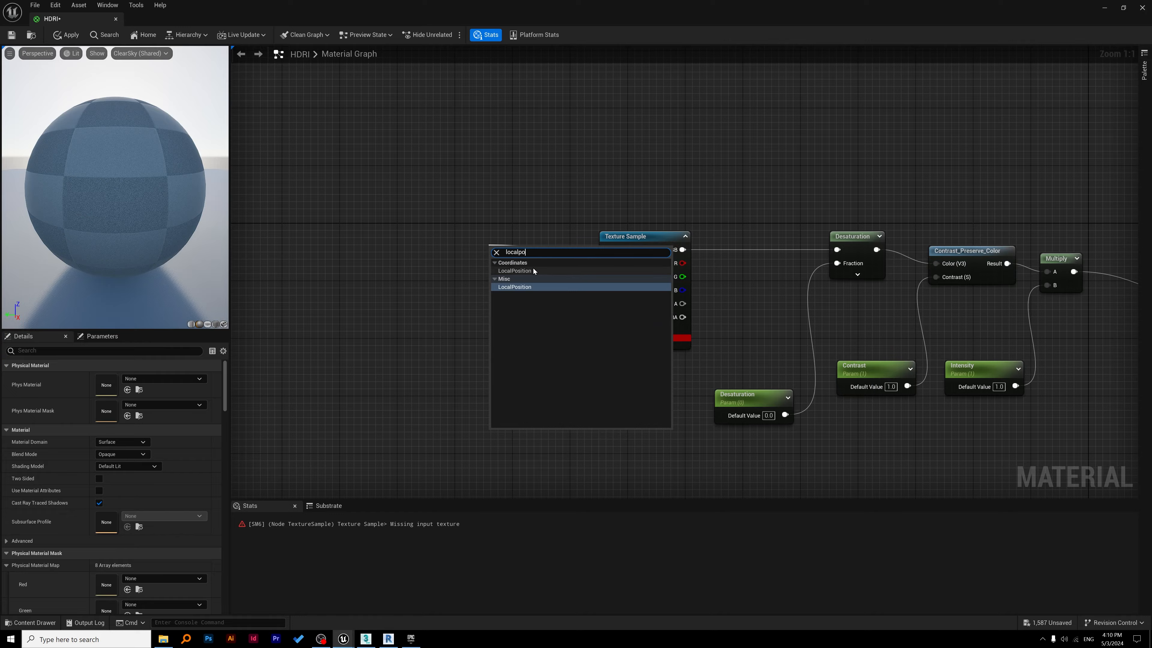
pyautogui.click(522, 272)
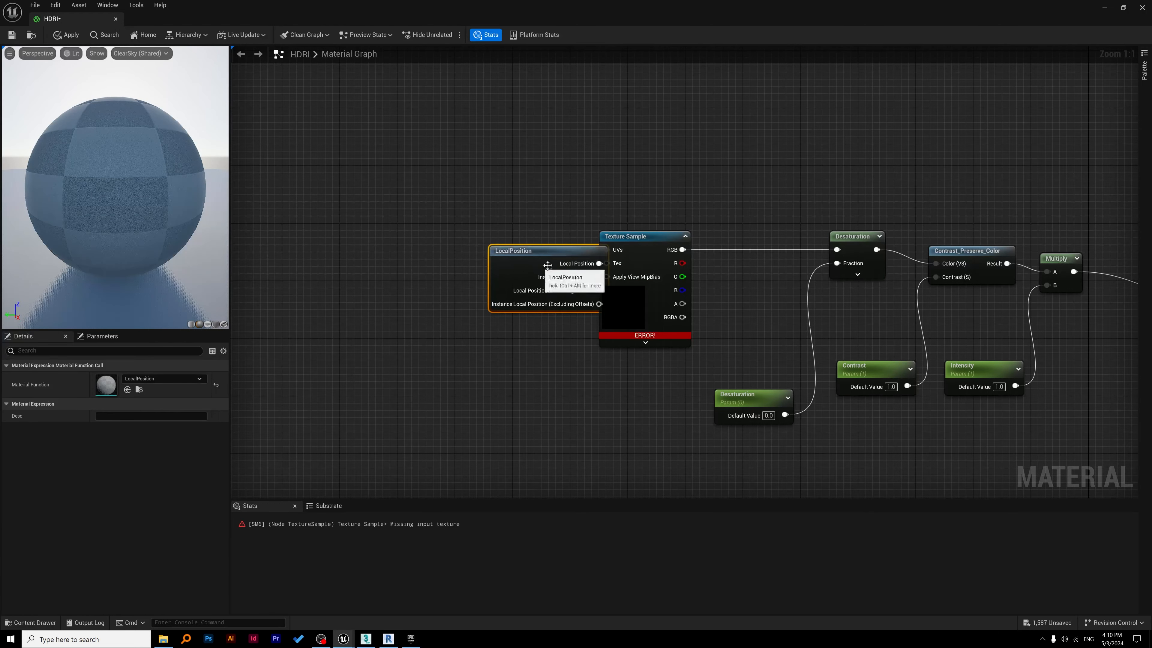
pyautogui.moveTo(549, 254); pyautogui.dragTo(414, 233)
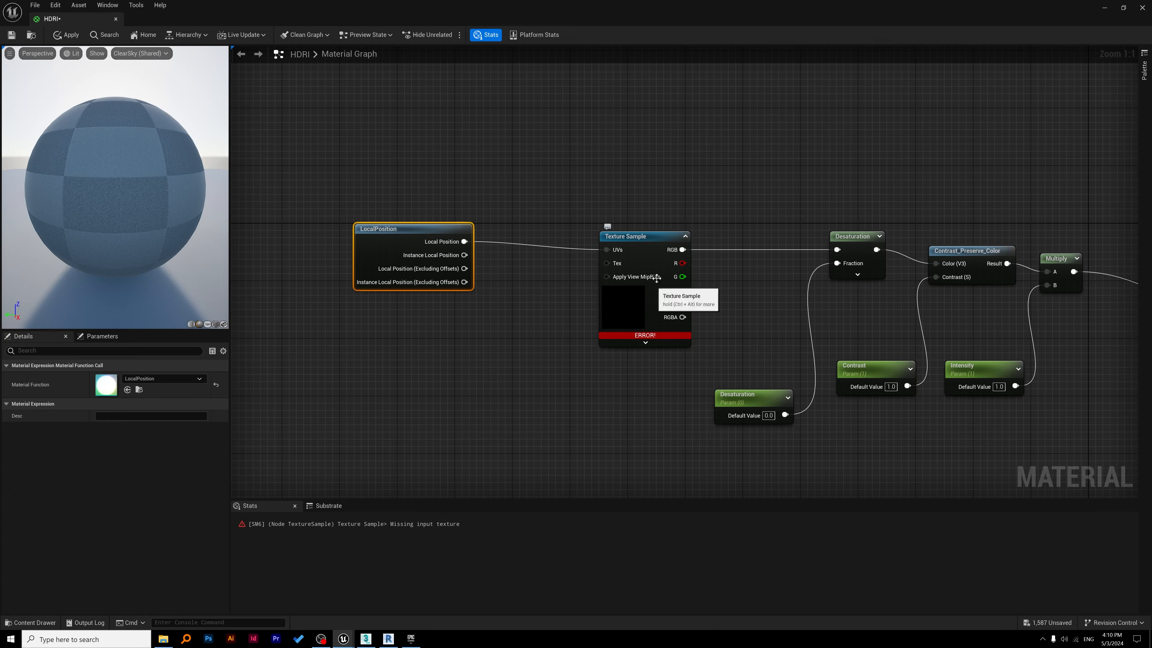
# - Select the Texture Sample node that lacks a texture, then switch to the Microsoft Edge browser
pyautogui.click(652, 238)
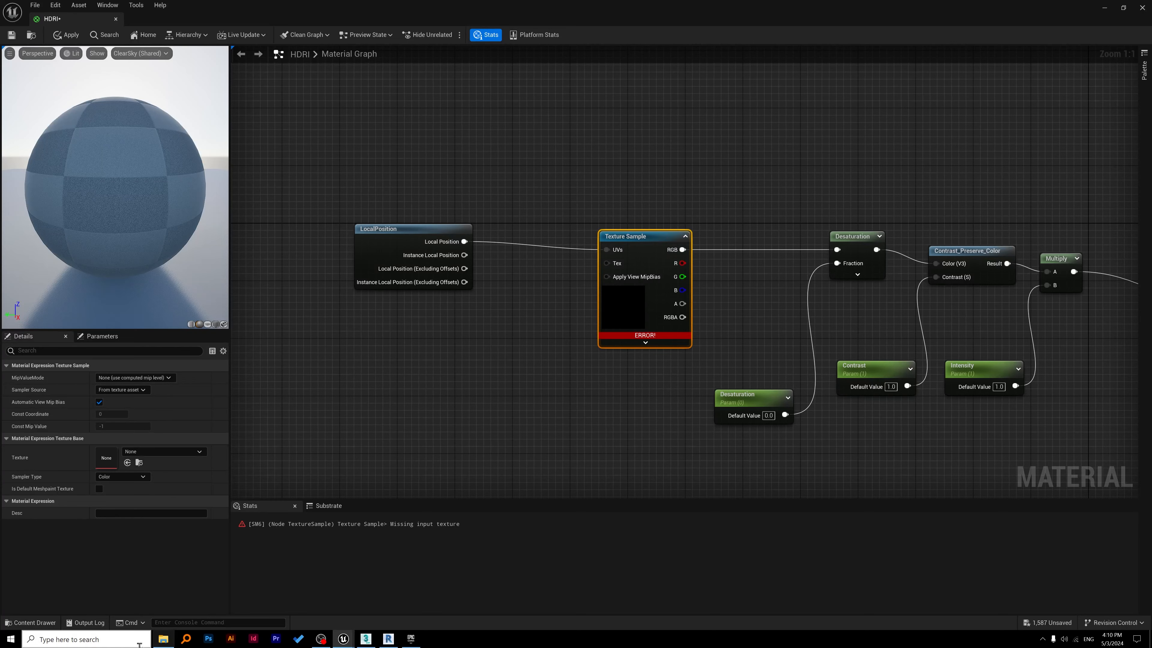
pyautogui.click(117, 639)
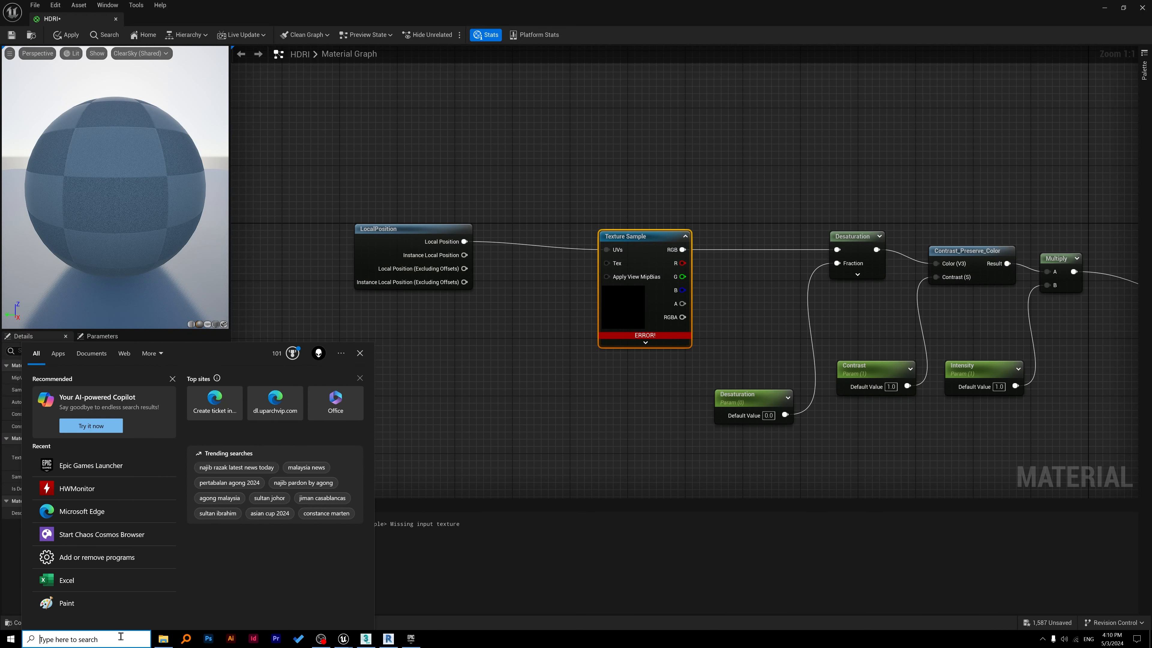
pyautogui.write('edg')
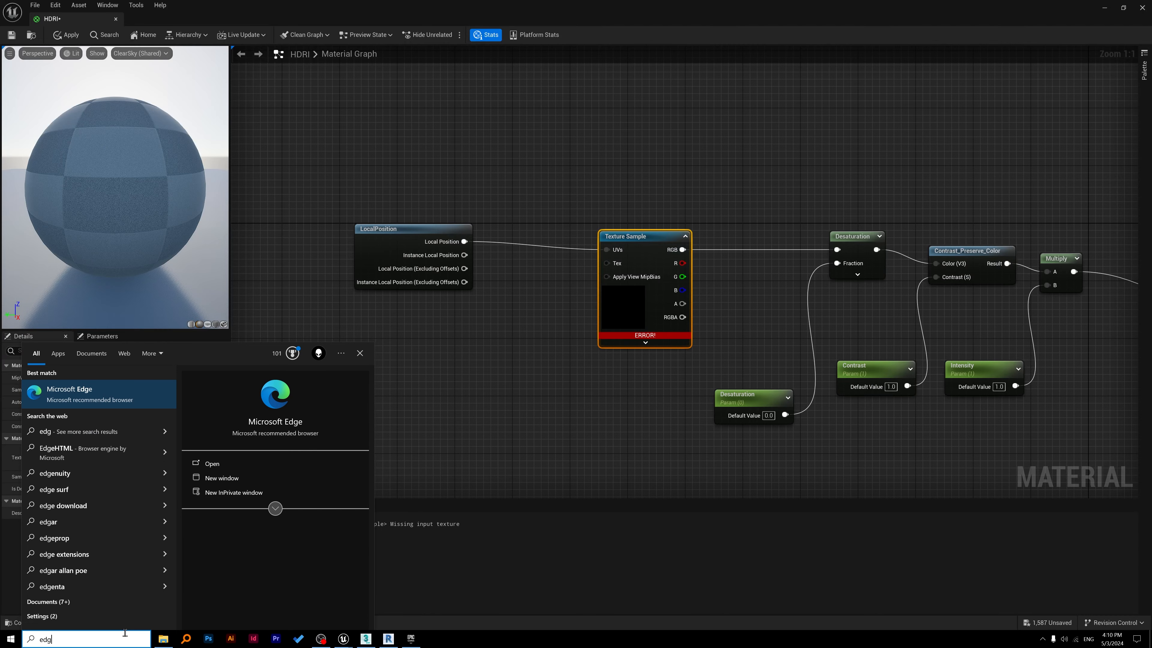
pyautogui.click(120, 397)
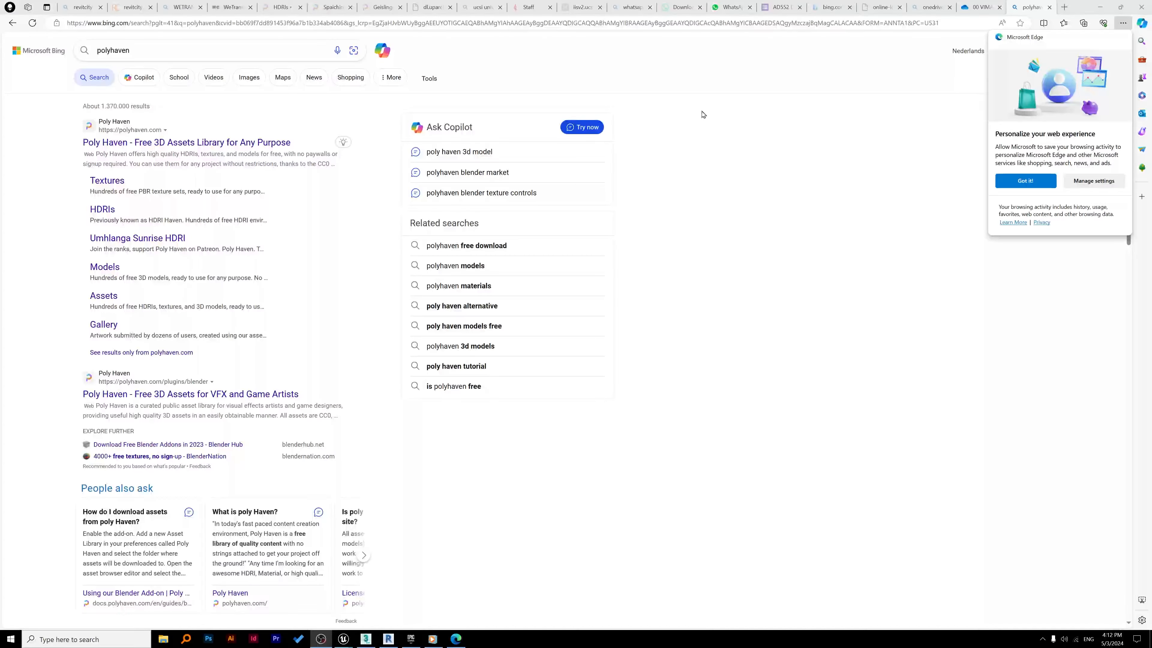